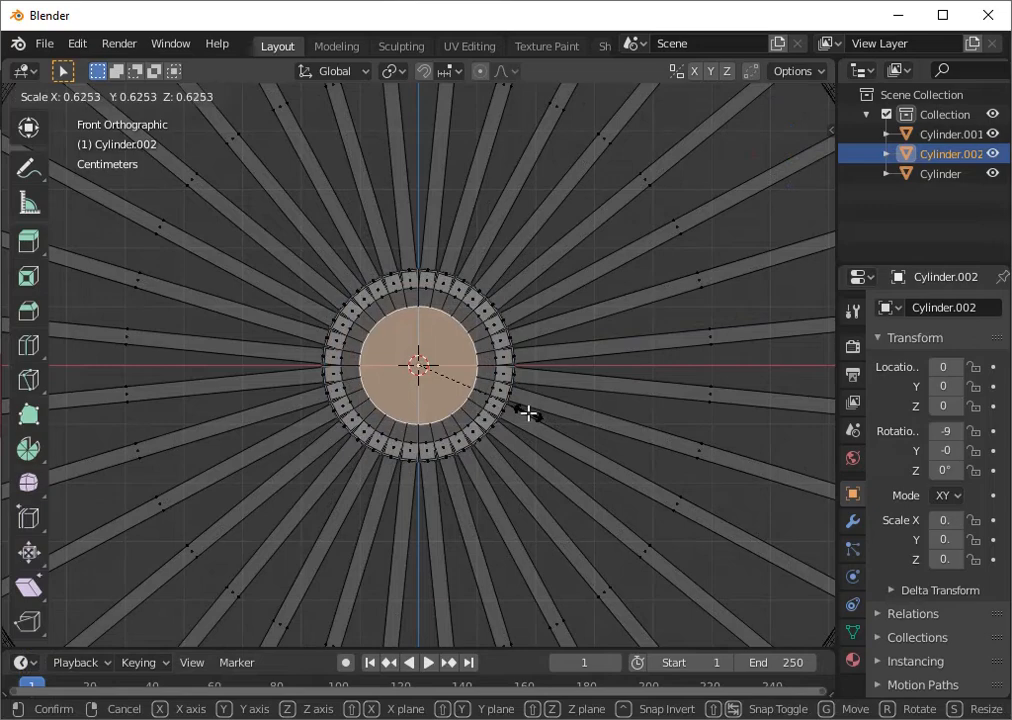
Shrink the inset circular faces on the front and back ends of the wheel hub to about 0.6 scale.
click(520, 410)
middle_drag(520, 409, 520, 409)
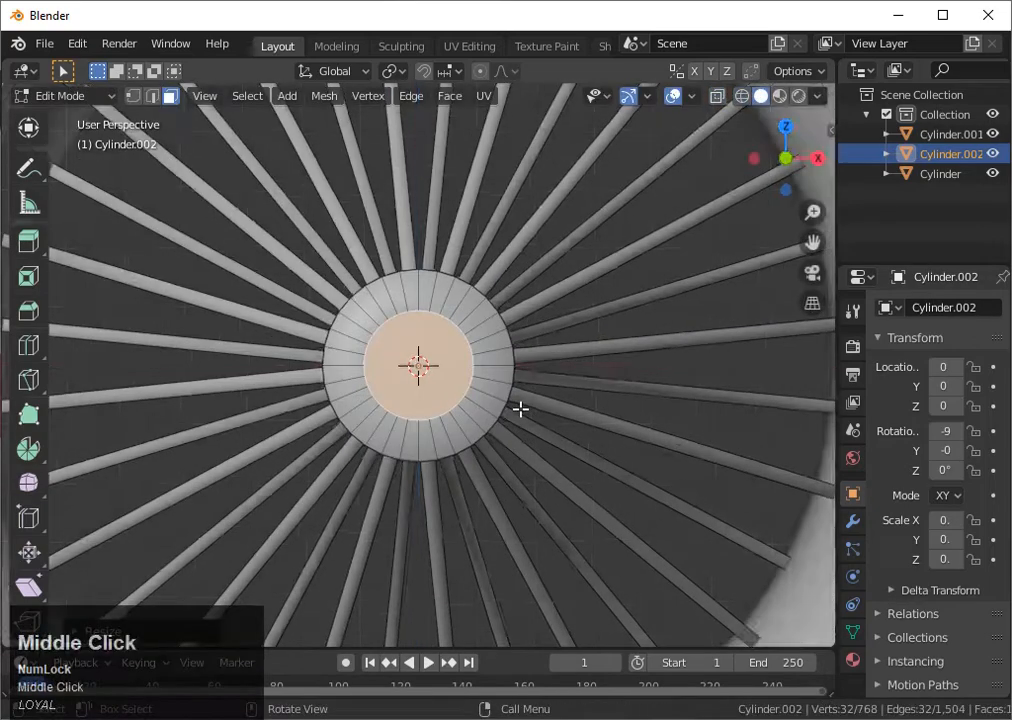
key(shift+z)
click(783, 158)
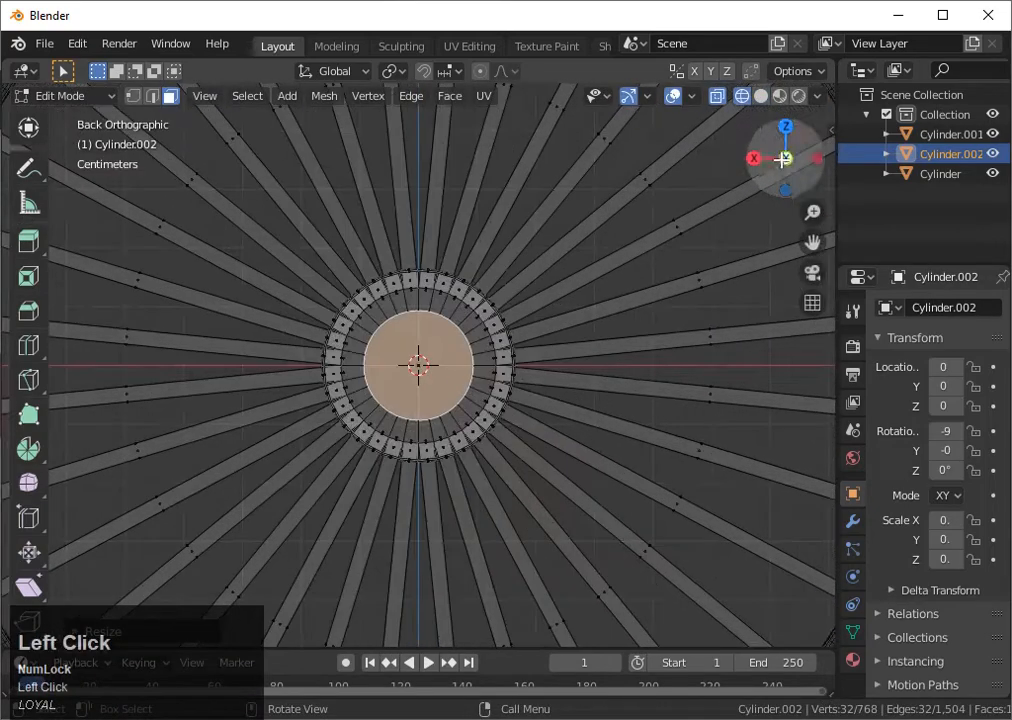
click(452, 390)
key(shift+z)
key(s)
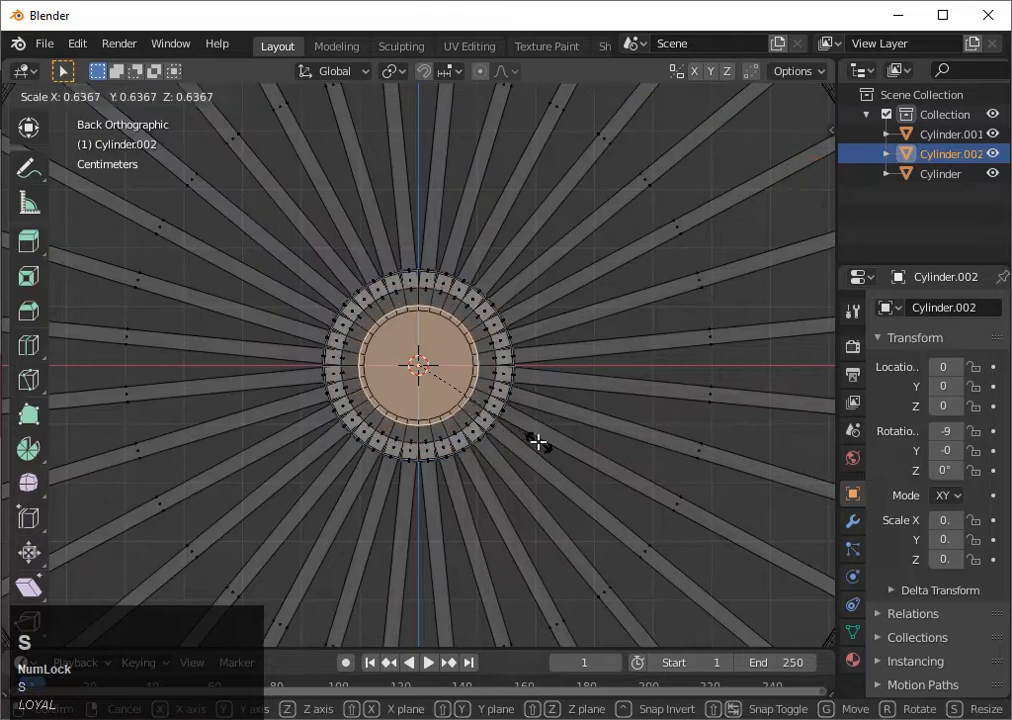
click(533, 434)
Select the inset faces on both ends of the hub and extrude them outward along their normals.
key(Tab)
scroll(583, 446, down, 3)
key(shift+z)
mouse_move(583, 446)
middle_down()
mouse_move(402, 475)
mouse_move(596, 518)
mouse_move(470, 452)
mouse_move(443, 463)
mouse_move(530, 472)
mouse_move(418, 415)
mouse_move(260, 472)
middle_up()
scroll(596, 518, down, 2)
scroll(470, 452, up, 4)
key(Tab)
scroll(418, 415, up, 4)
shift+click(260, 472)
scroll(413, 485, down, 7)
middle_drag(413, 485, 404, 483)
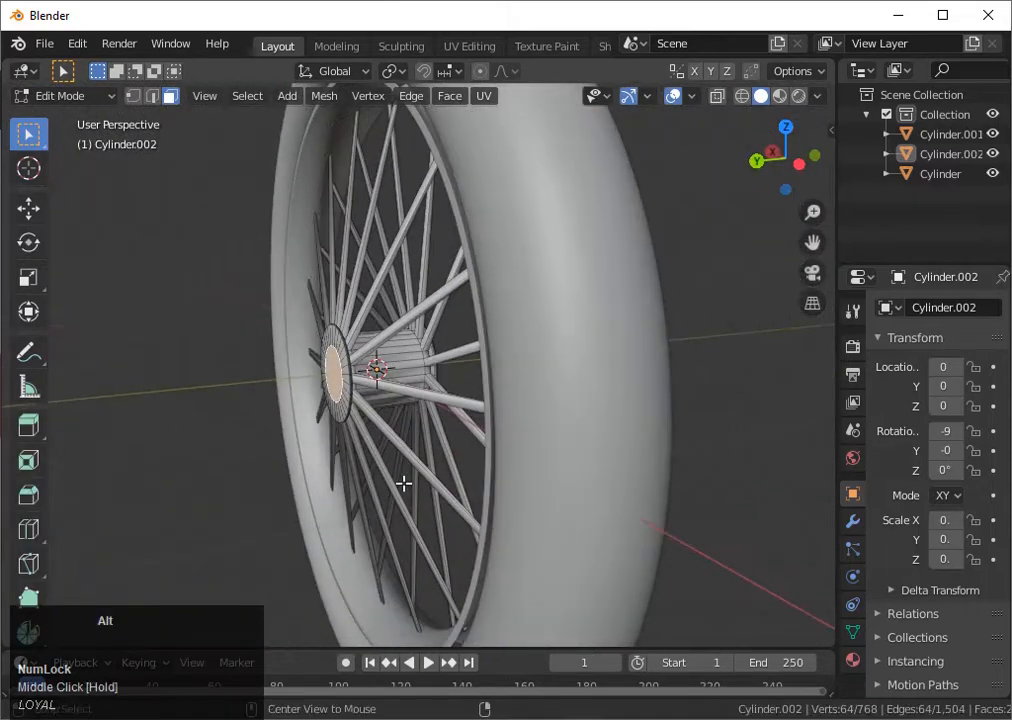
key(alt+e)
click(403, 484)
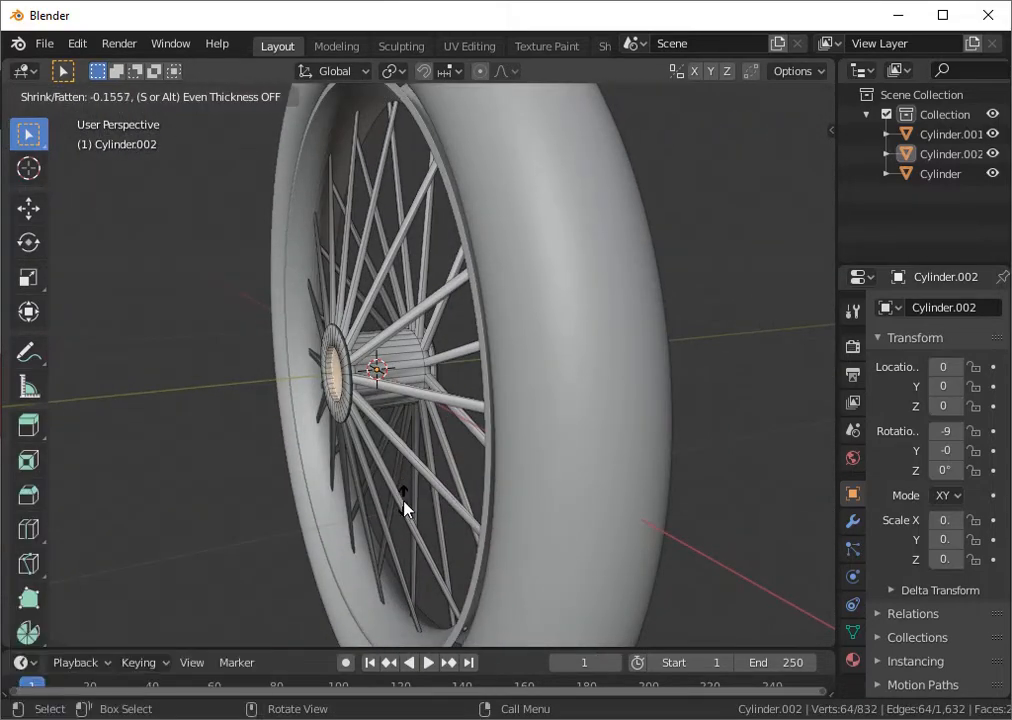
click(430, 425)
Inset the extruded end faces on both sides of the hub to outline the thinner axle.
scroll(641, 262, down, 4)
click(757, 194)
scroll(596, 305, down, 1)
middle_drag(596, 305, 607, 406)
scroll(595, 335, up, 2)
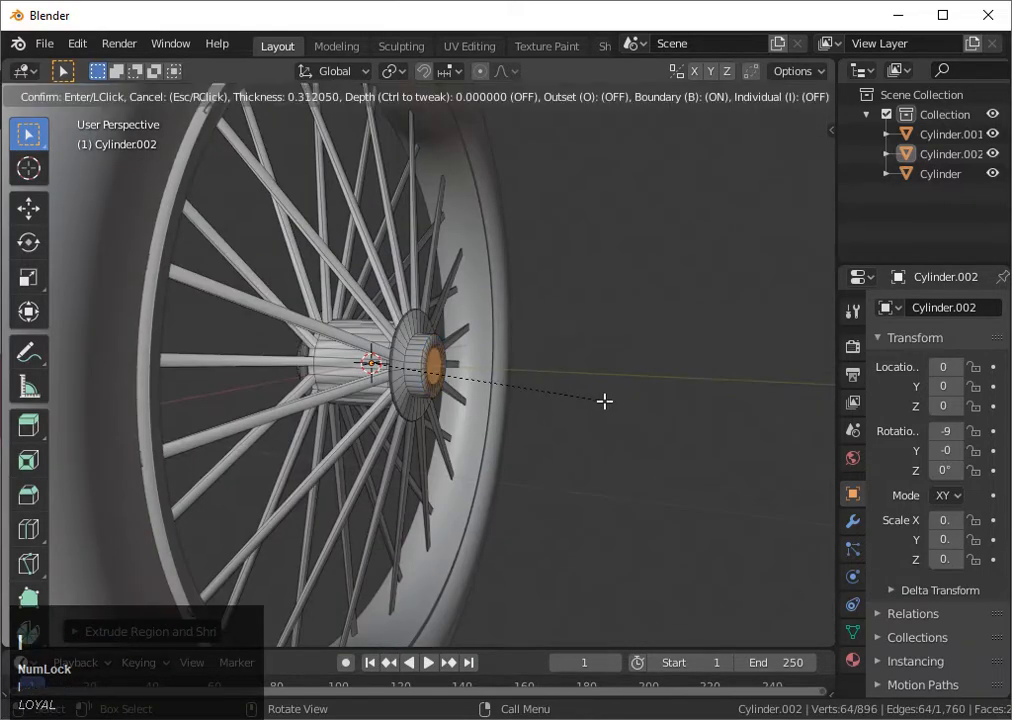
click(599, 400)
click(599, 400)
Extrude the two inner hub end faces along their normals by about 0.55 to form axle stubs.
scroll(599, 399, up, 1)
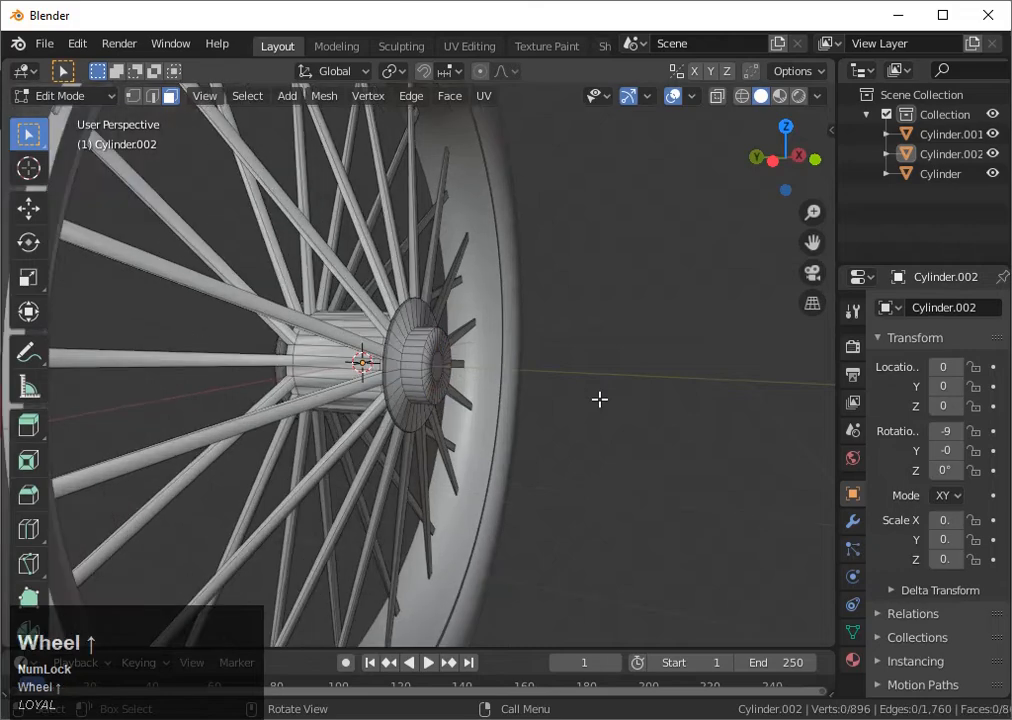
middle_drag(599, 399, 657, 411)
middle_drag(800, 168, 780, 163)
click(773, 163)
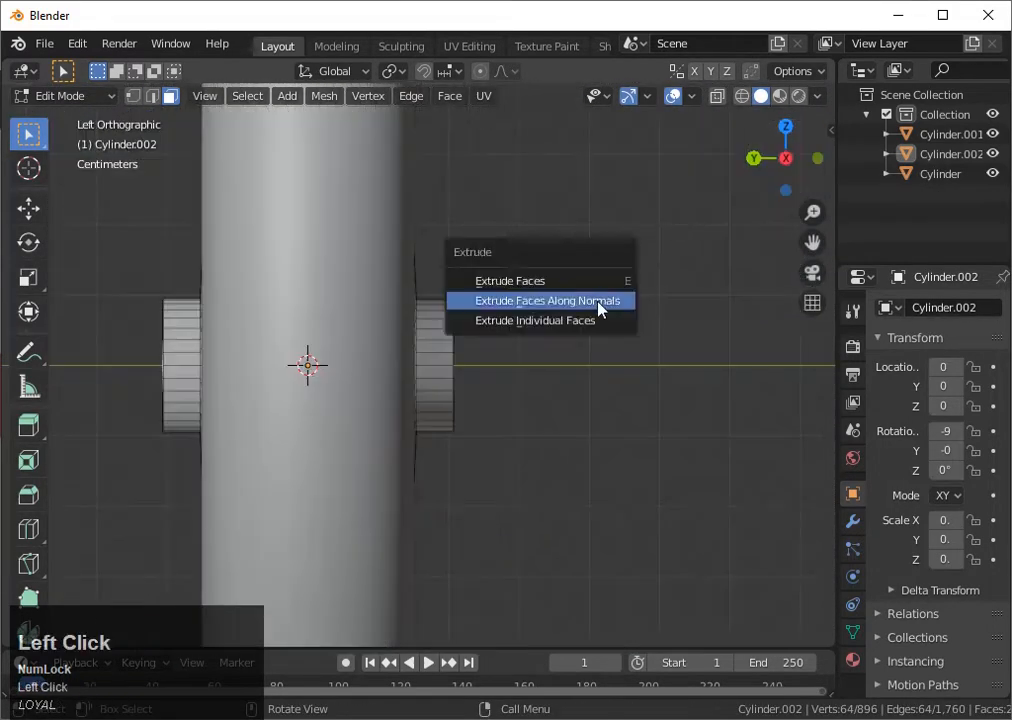
click(598, 301)
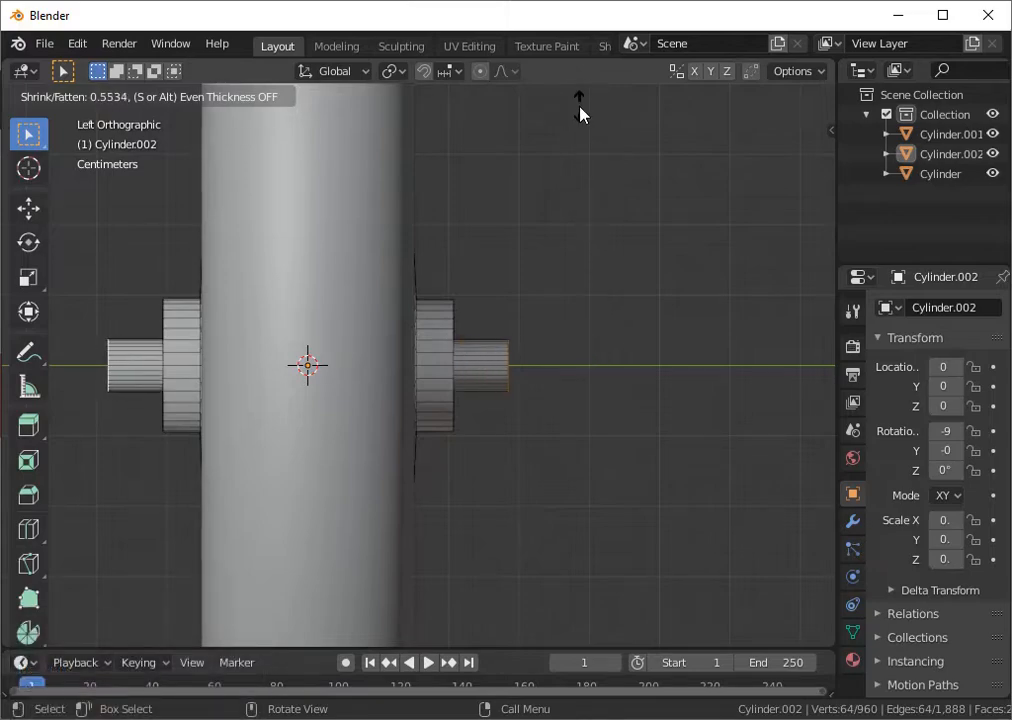
click(578, 95)
Return to Object Mode, apply flat shading to the hub and spokes, and keep that object selected.
middle_drag(549, 206, 368, 325)
key(Tab)
scroll(500, 384, up, 5)
right_click(456, 375)
click(439, 376)
right_click(439, 376)
scroll(368, 325, down, 8)
click(596, 354)
scroll(596, 354, up, 6)
middle_drag(596, 354, 700, 391)
scroll(456, 375, down, 5)
scroll(601, 334, up, 3)
middle_drag(601, 334, 680, 319)
scroll(540, 309, up, 4)
click(280, 300)
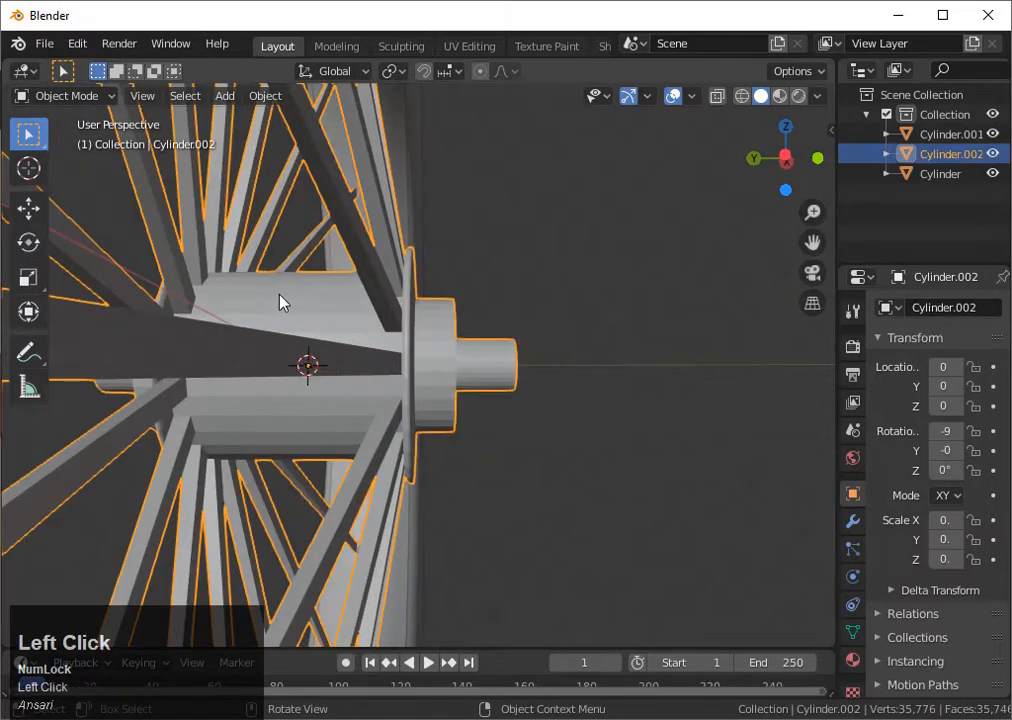
key(Tab)
key(ctrl+r)
click(282, 290)
key(ctrl+z)
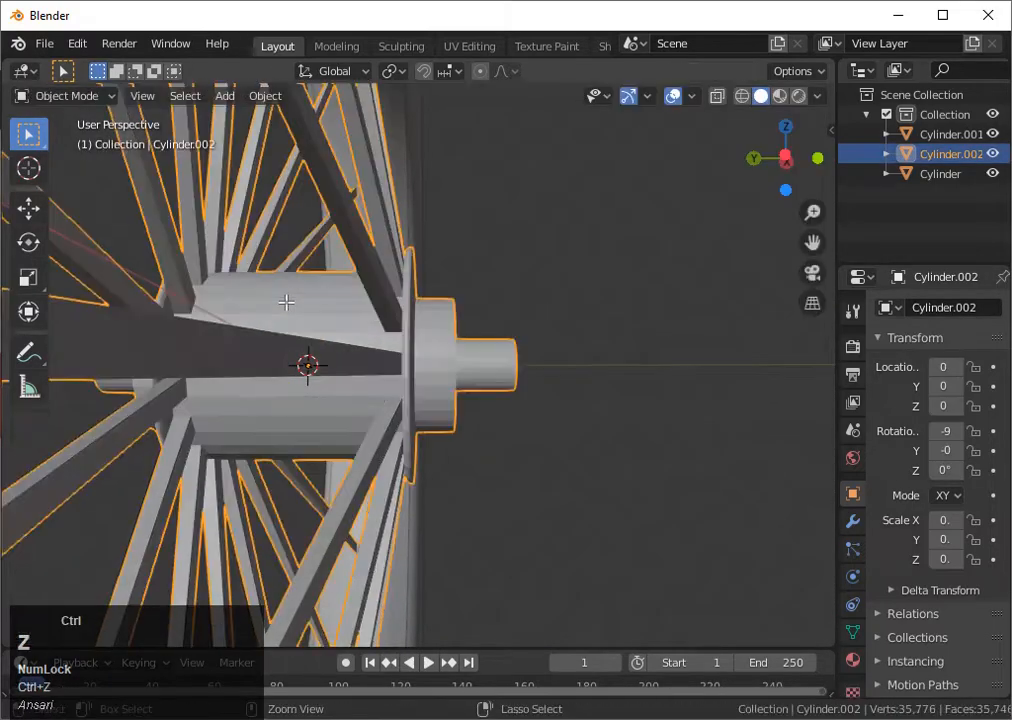
Form a rounded waist in the middle of the hub with a loop cut scaled to about 0.79 and beveled.
key(Tab)
key(ctrl+r)
click(283, 295)
click(283, 295)
key(s)
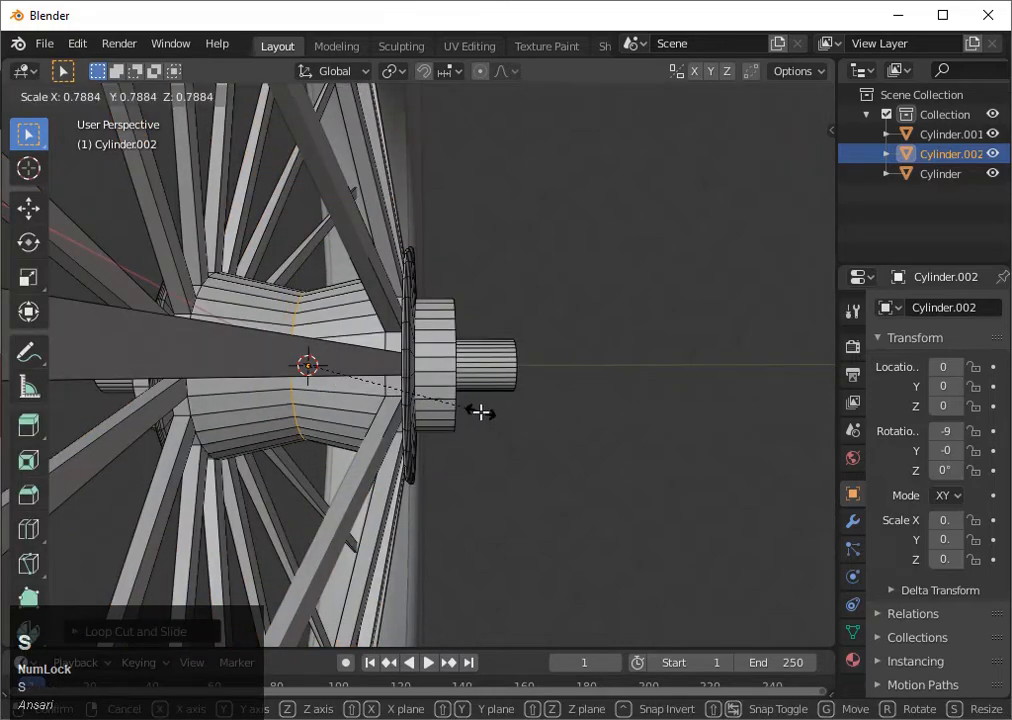
click(480, 411)
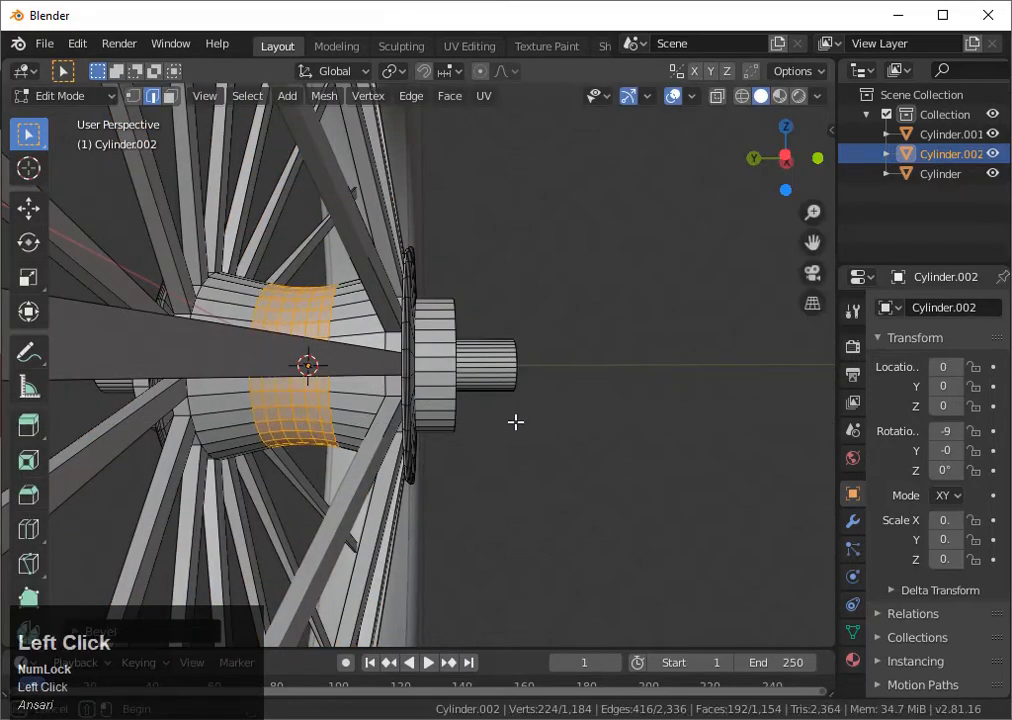
Try smooth shading on the hub and spokes object.
key(Tab)
scroll(515, 425, down, 3)
middle_drag(515, 429, 410, 362)
key(Tab)
key(Tab)
right_click(410, 362)
click(408, 355)
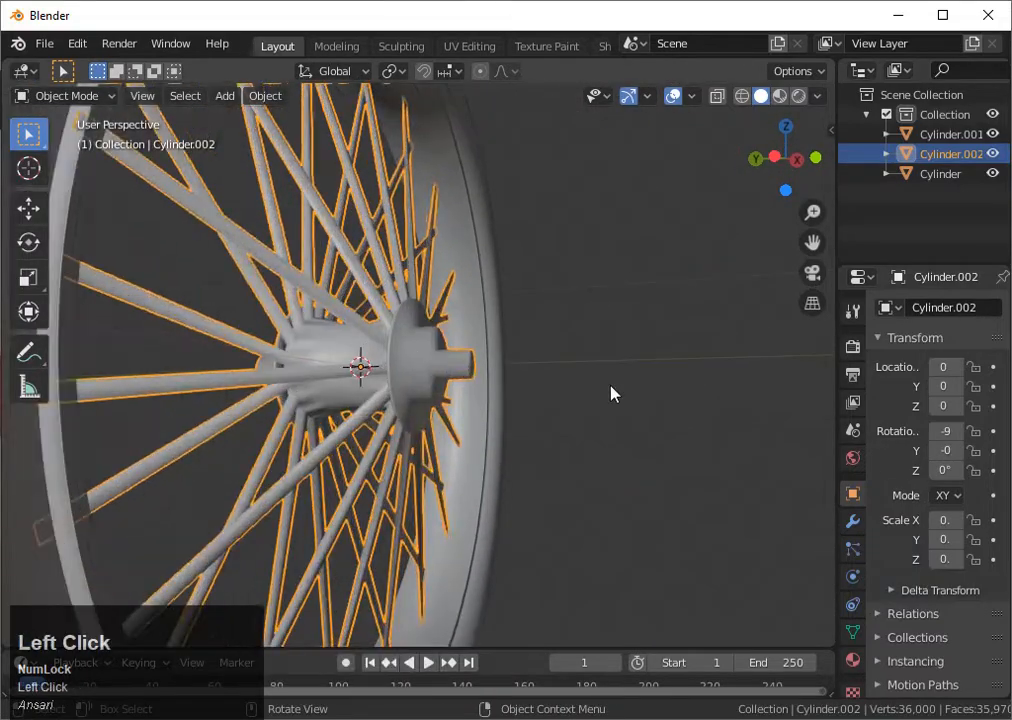
Set the hub and spokes object back to flat shading.
middle_drag(613, 393, 533, 443)
key(Tab)
key(Tab)
right_click(448, 333)
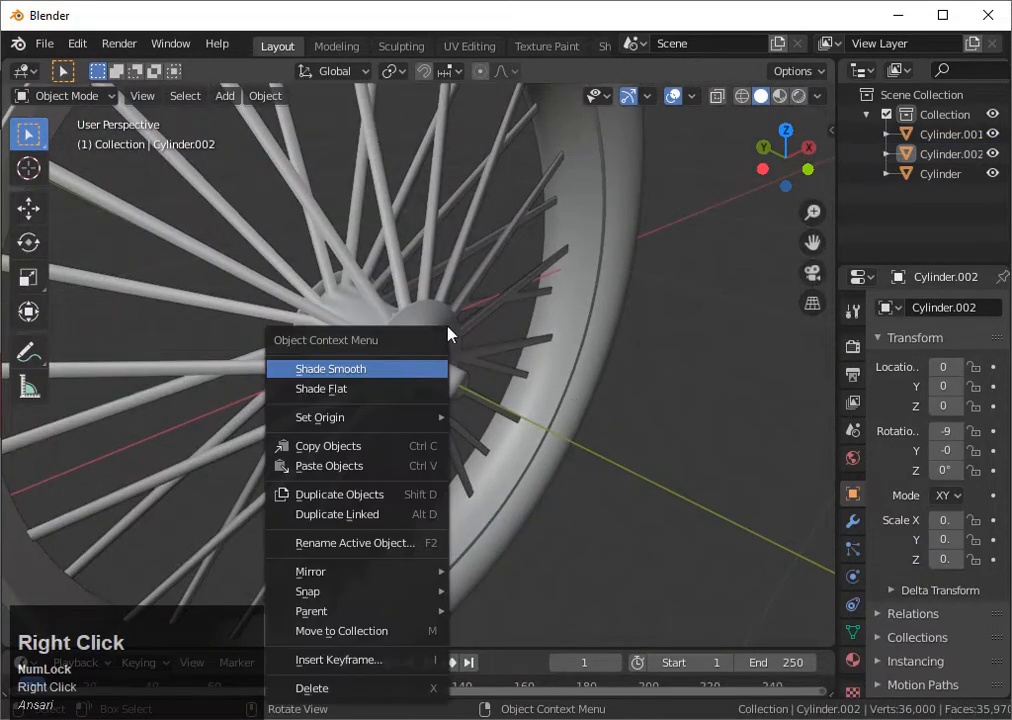
click(449, 299)
click(449, 299)
right_click(428, 326)
click(416, 350)
Inspect the wheel's hub, spokes and axle at an angle and from the side.
scroll(600, 390, down, 3)
middle_drag(675, 400, 762, 409)
scroll(540, 400, up, 4)
middle_drag(530, 400, 543, 300)
scroll(543, 300, down, 3)
click(543, 300)
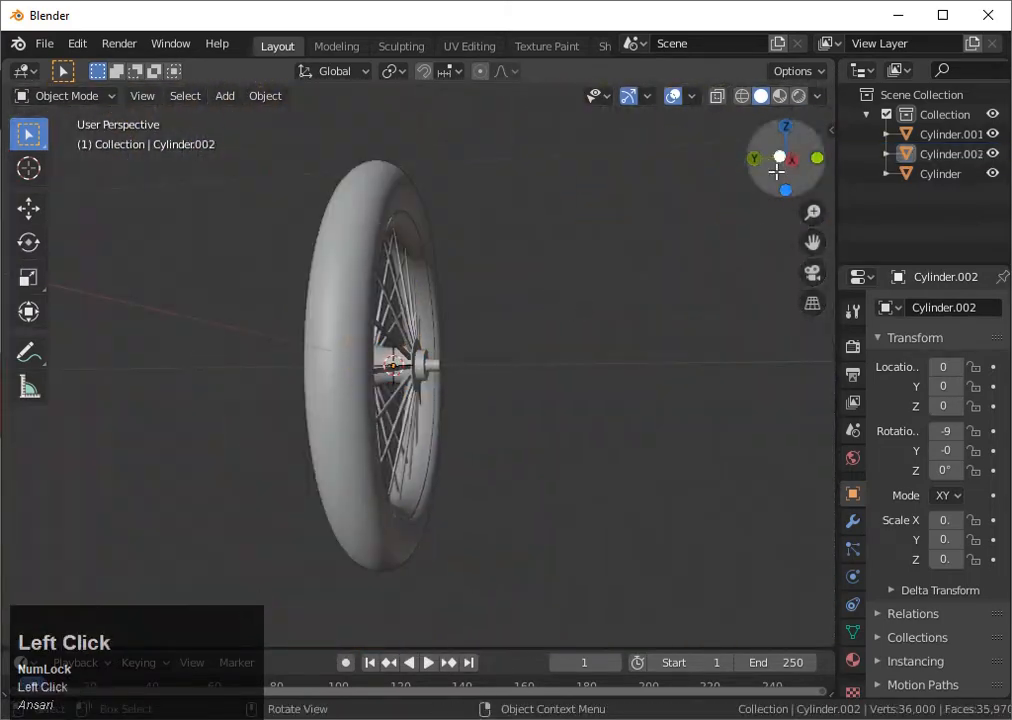
click(778, 162)
scroll(614, 260, up, 1)
Select the end faces of both axle stubs and scale them up together to lengthen the axle.
scroll(504, 341, up, 3)
middle_drag(510, 342, 630, 398)
click(463, 367)
key(Tab)
click(456, 364)
key(3)
click(456, 364)
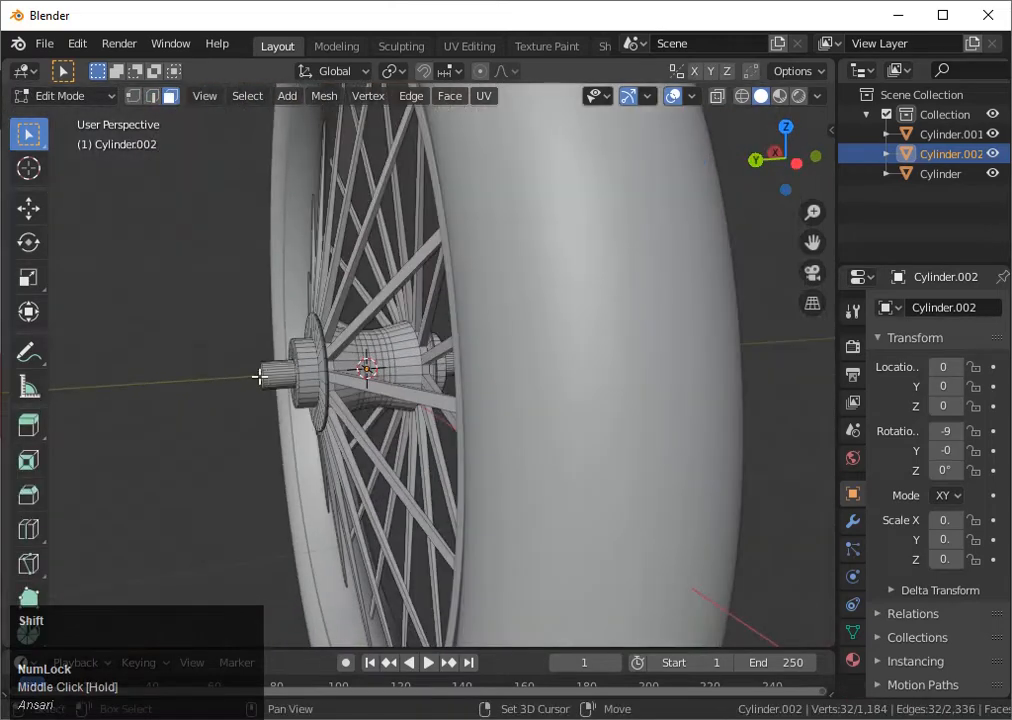
middle_drag(259, 376, 335, 388)
shift+click(291, 388)
middle_drag(543, 440, 443, 456)
click(792, 167)
key(s)
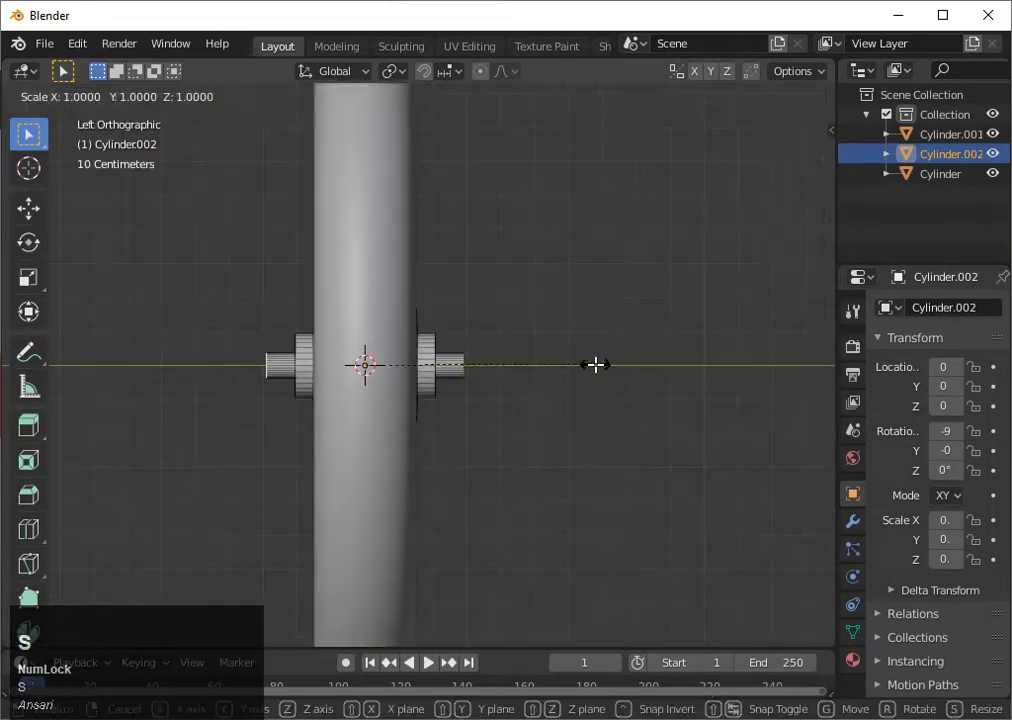
click(634, 359)
Examine the whole wheel and its lengthened axle from several angles in Object Mode.
scroll(641, 357, down, 2)
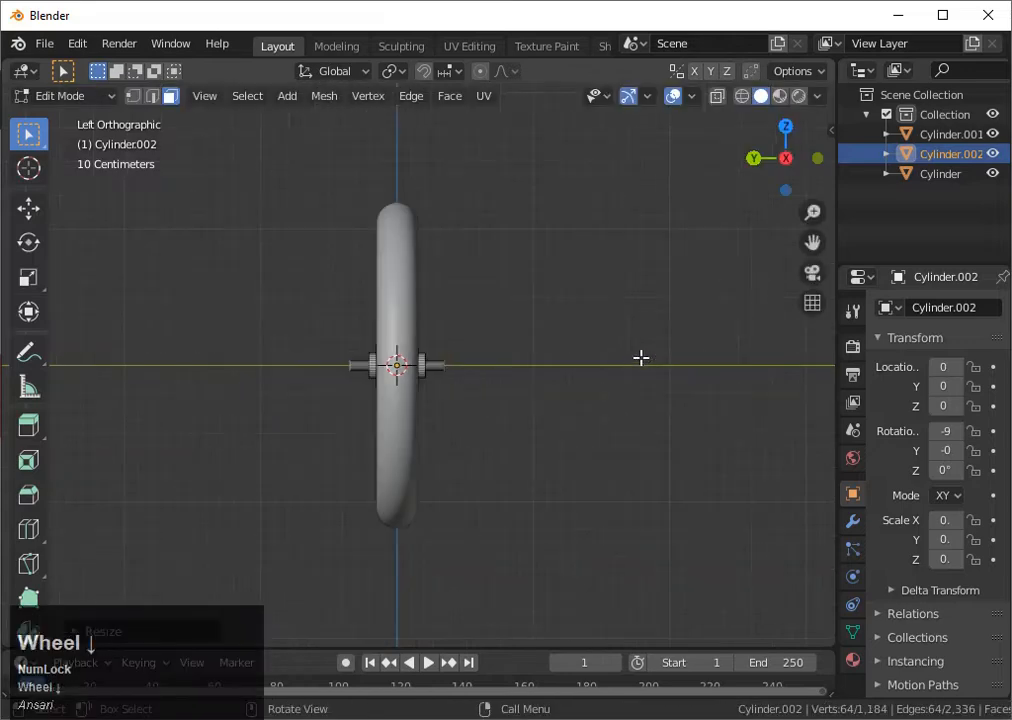
middle_drag(641, 357, 609, 384)
scroll(535, 332, up, 3)
scroll(541, 347, up, 4)
scroll(605, 380, down, 4)
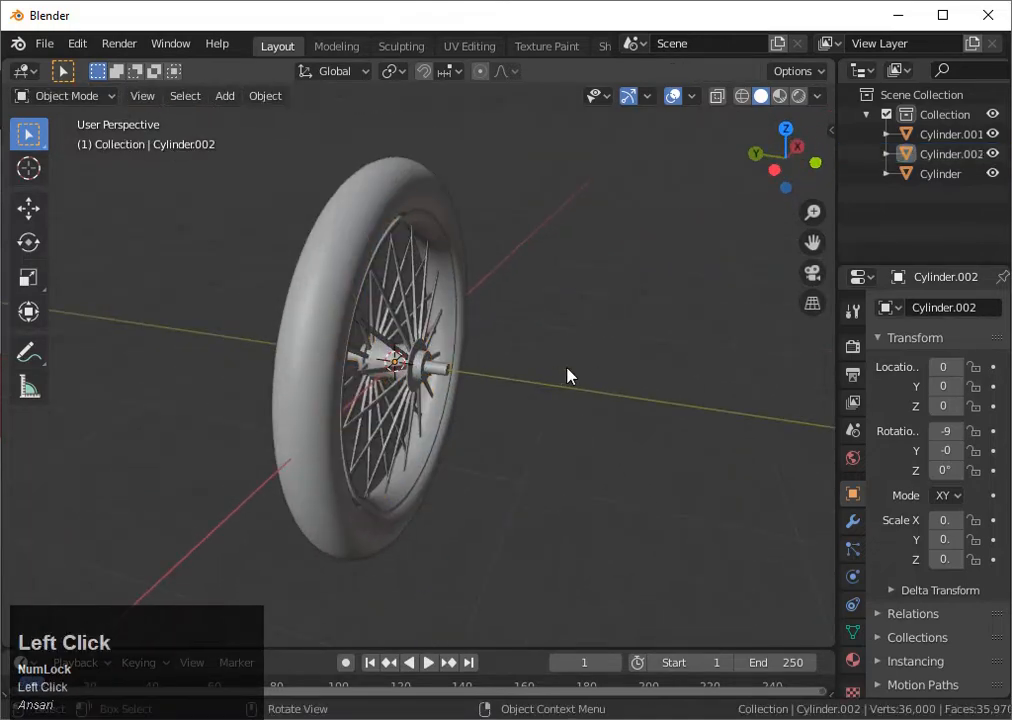
middle_drag(567, 375, 522, 407)
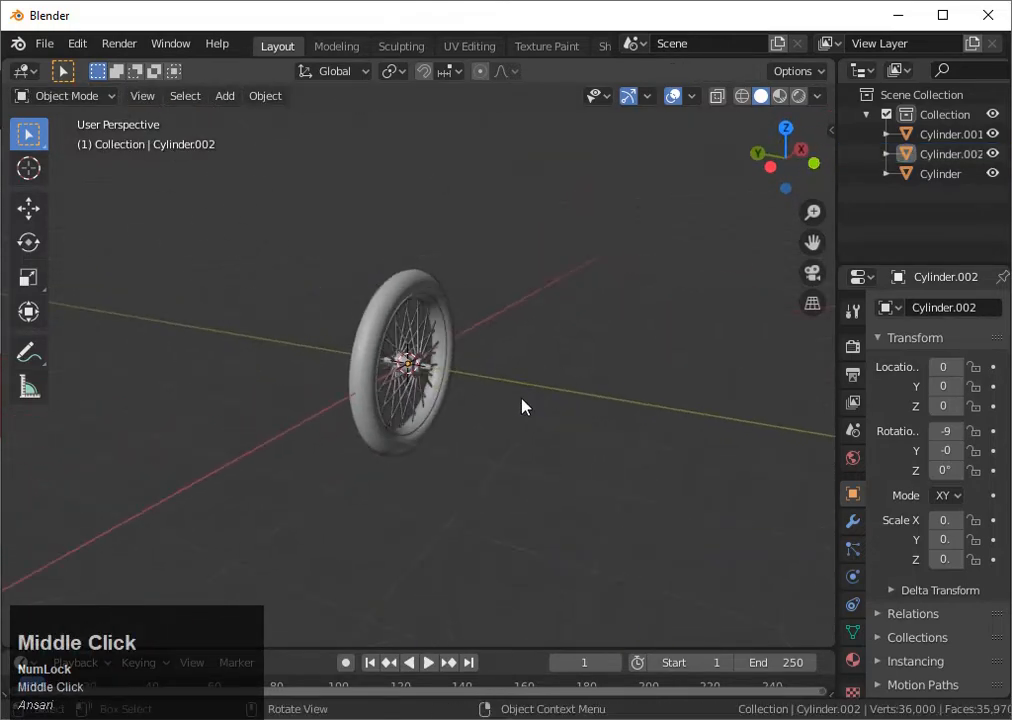
middle_drag(400, 470, 409, 492)
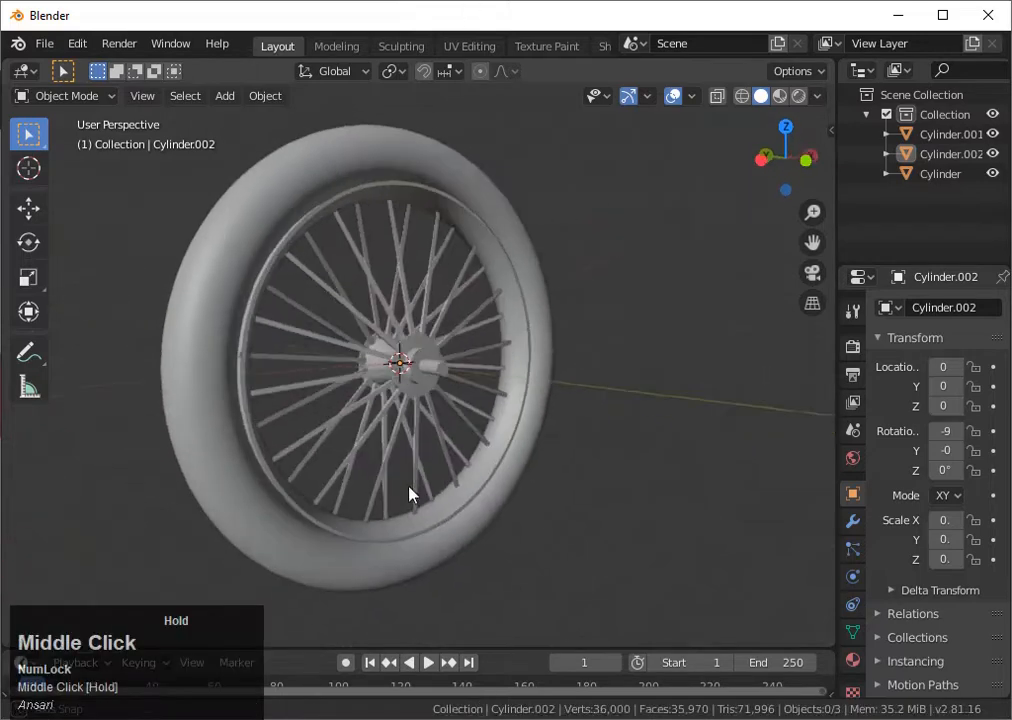
Add a cube at the wheel's center and scale it.
scroll(418, 454, down, 3)
key(shift+a)
mouse_move(470, 335)
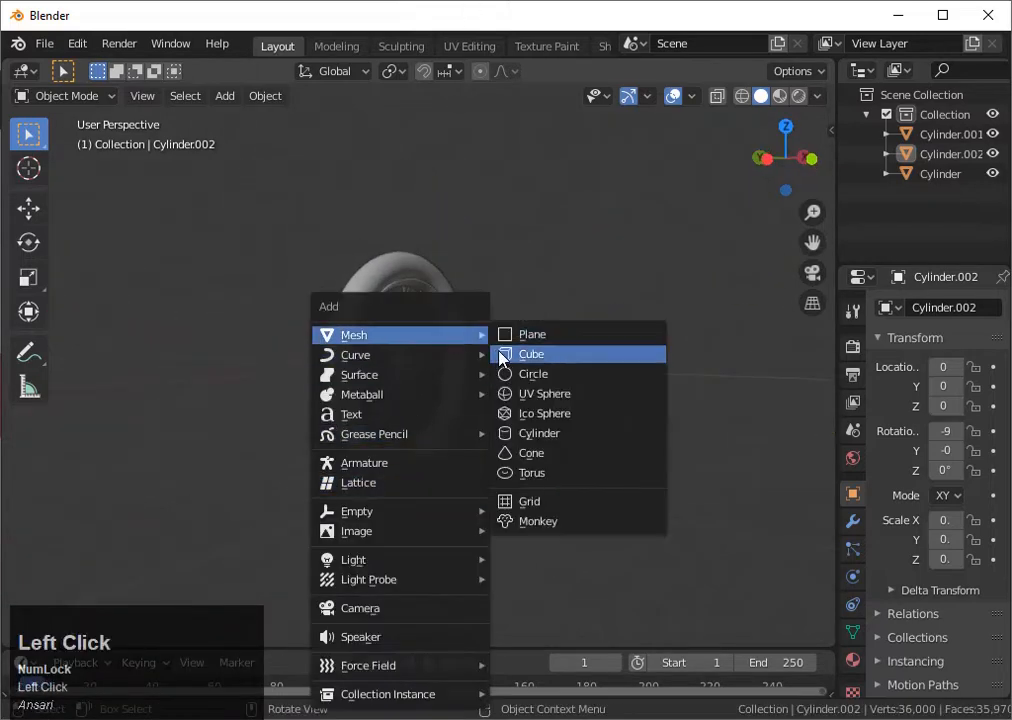
click(501, 355)
key(s)
click(560, 460)
Shrink the cube into a narrow block and stretch it along Z so it extends past the tire.
scroll(903, 490, down, 3)
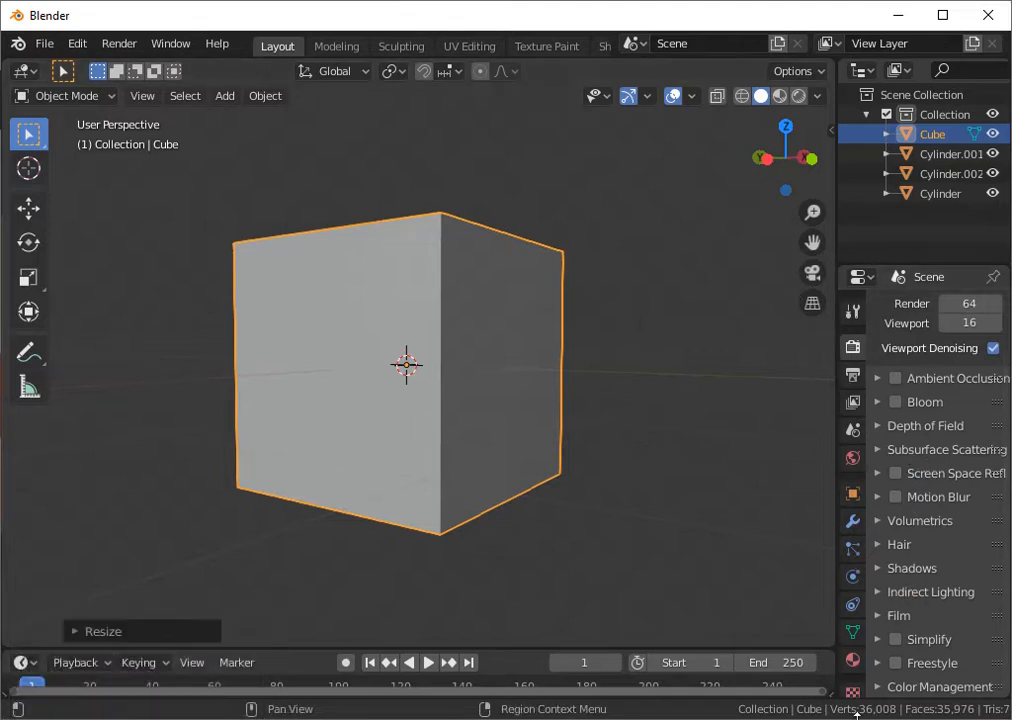
scroll(779, 490, down, 2)
middle_drag(779, 490, 505, 590)
scroll(527, 483, down, 2)
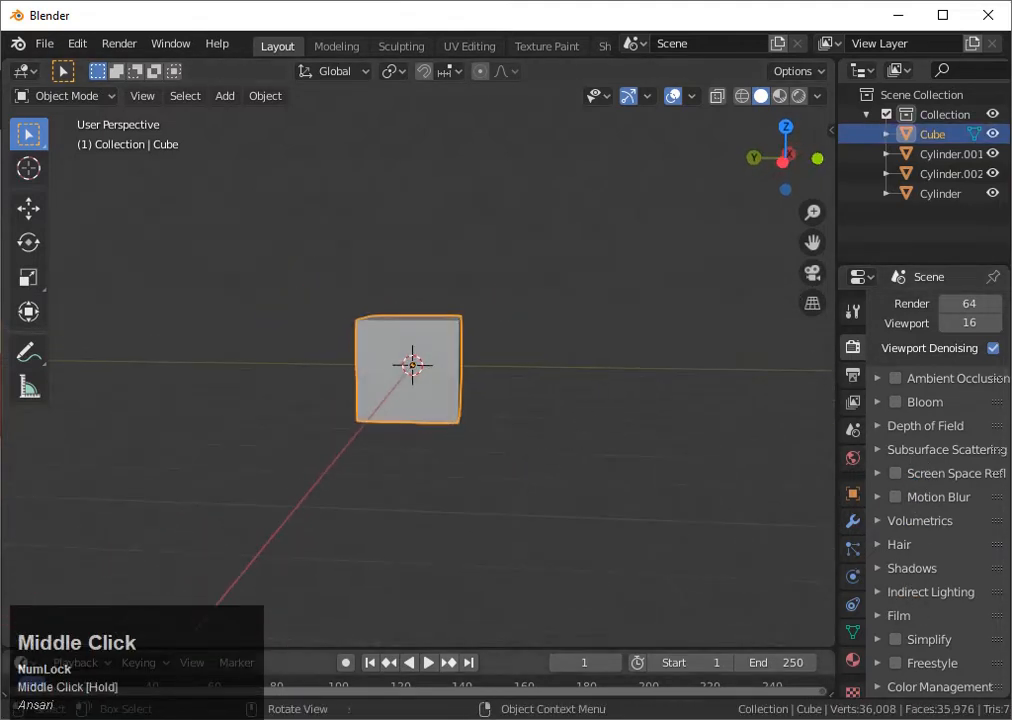
drag(499, 645, 651, 592)
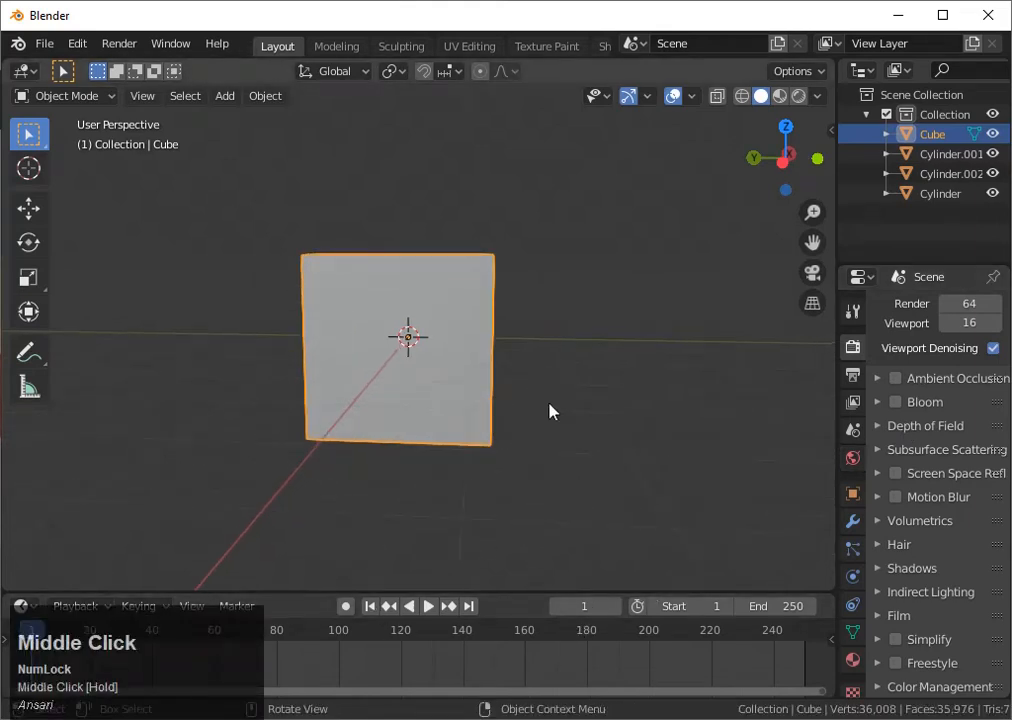
key(s)
click(508, 416)
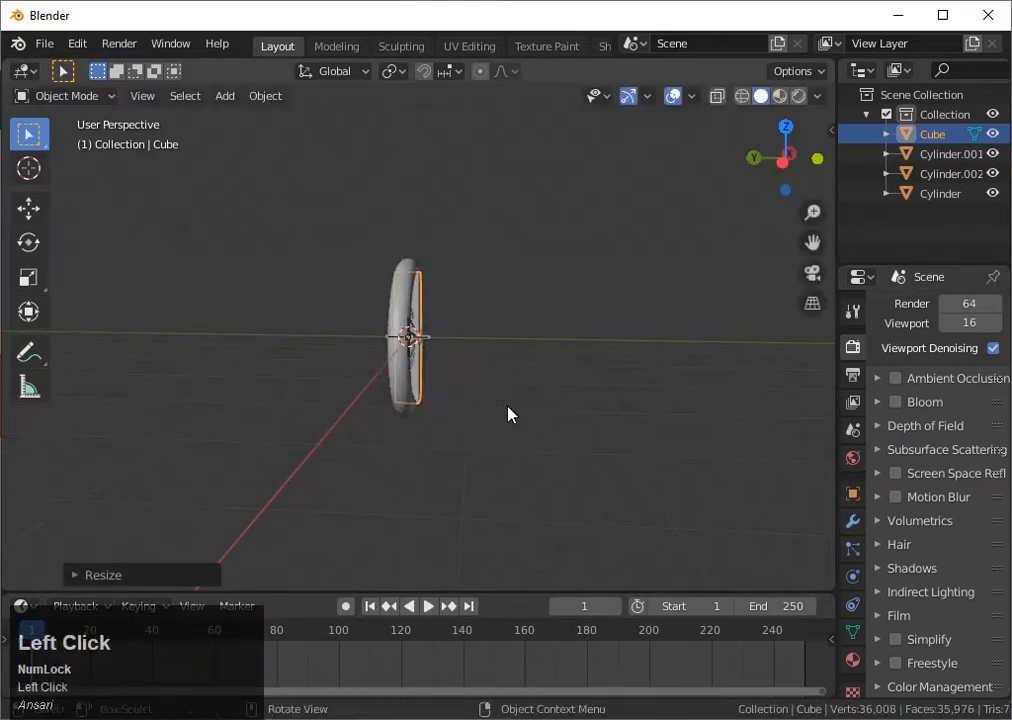
key(s)
key(z)
middle_drag(526, 454, 715, 221)
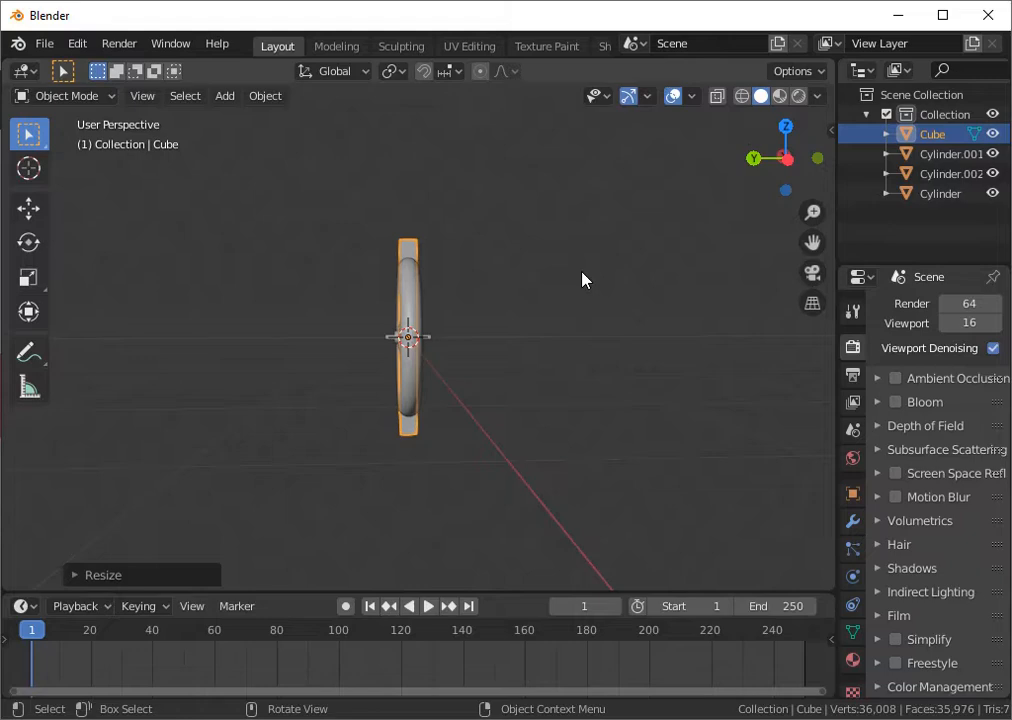
Delete the tall block running through the wheel.
middle_drag(583, 279, 470, 314)
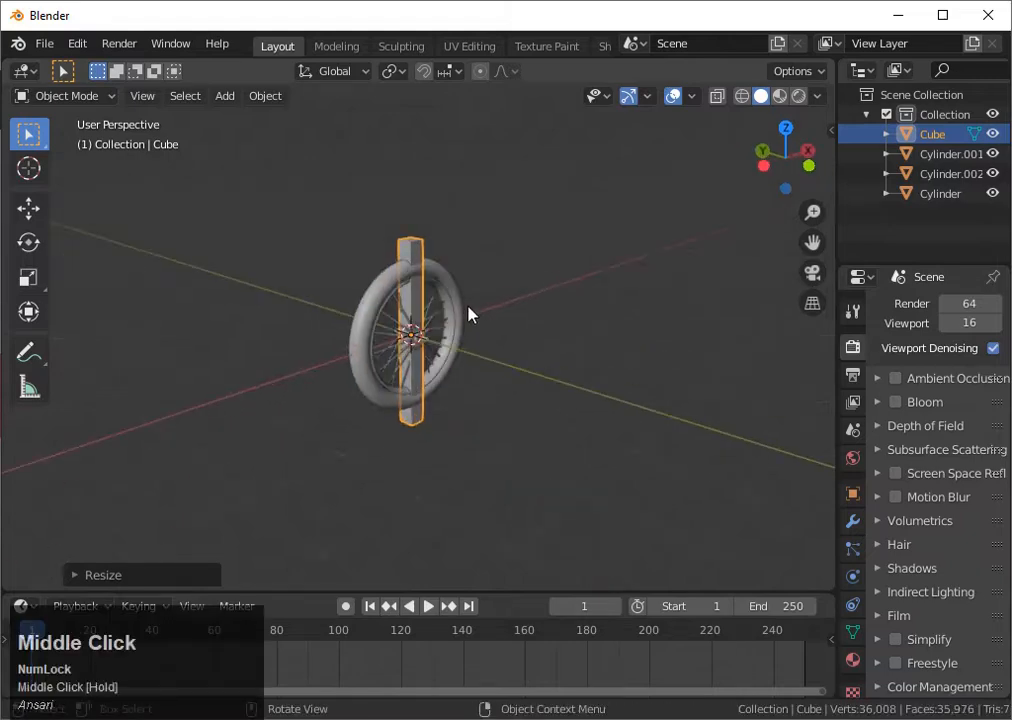
scroll(533, 318, up, 4)
middle_drag(533, 318, 465, 320)
key(x)
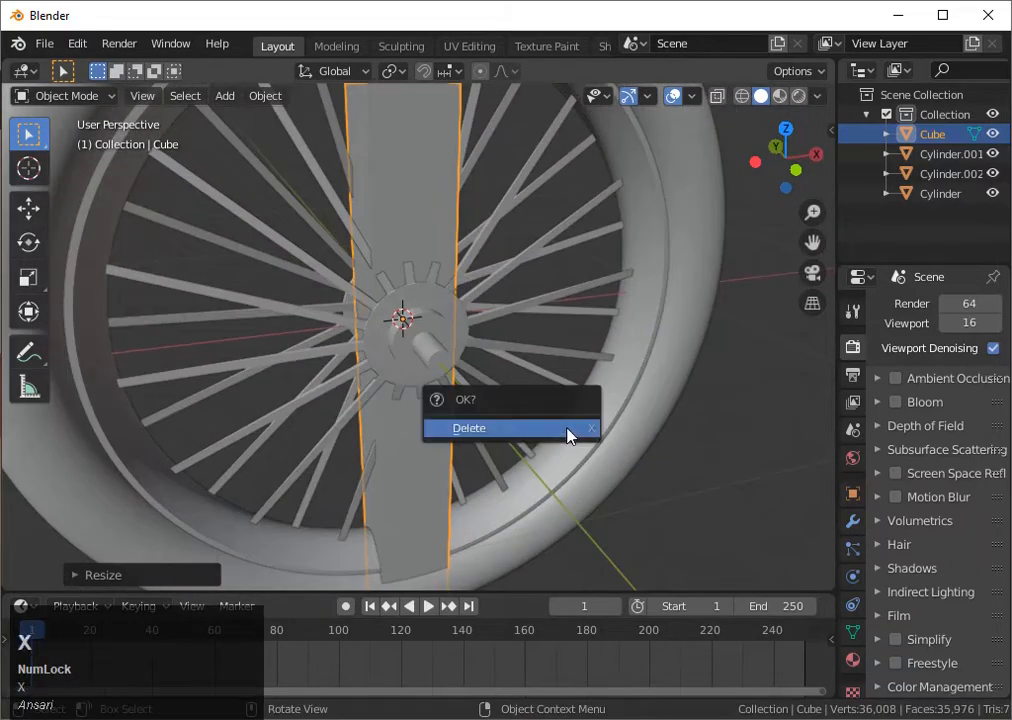
click(570, 429)
middle_drag(585, 443, 604, 421)
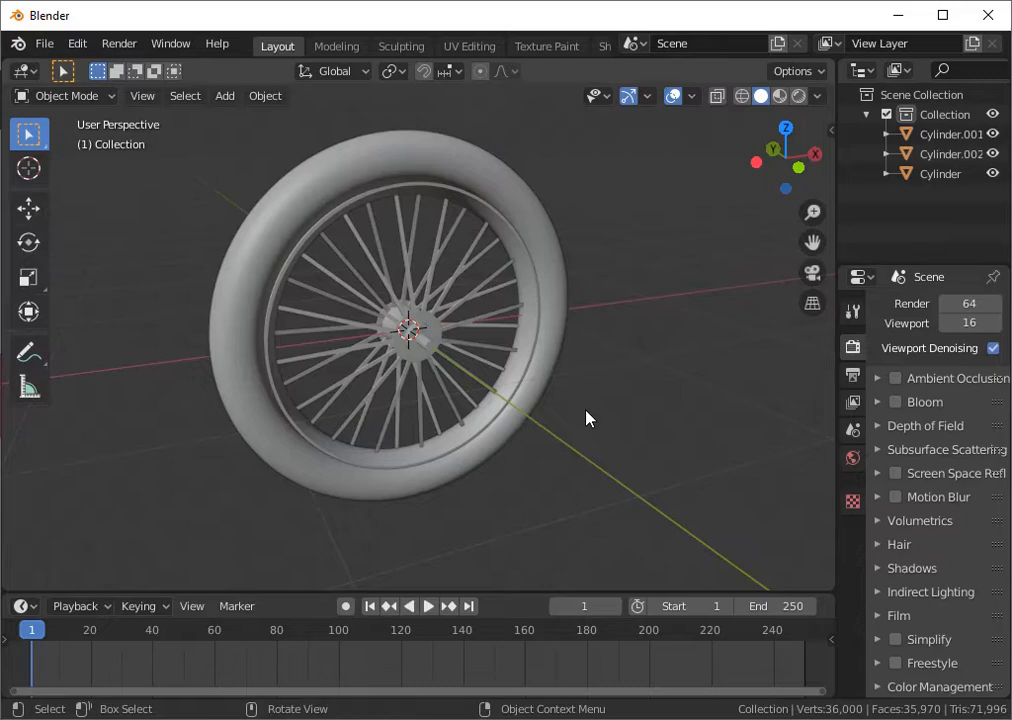
Add a Subdivision Surface modifier to the hub and spokes object and set its render subdivisions to 3.
middle_drag(587, 419, 316, 384)
scroll(327, 289, up, 2)
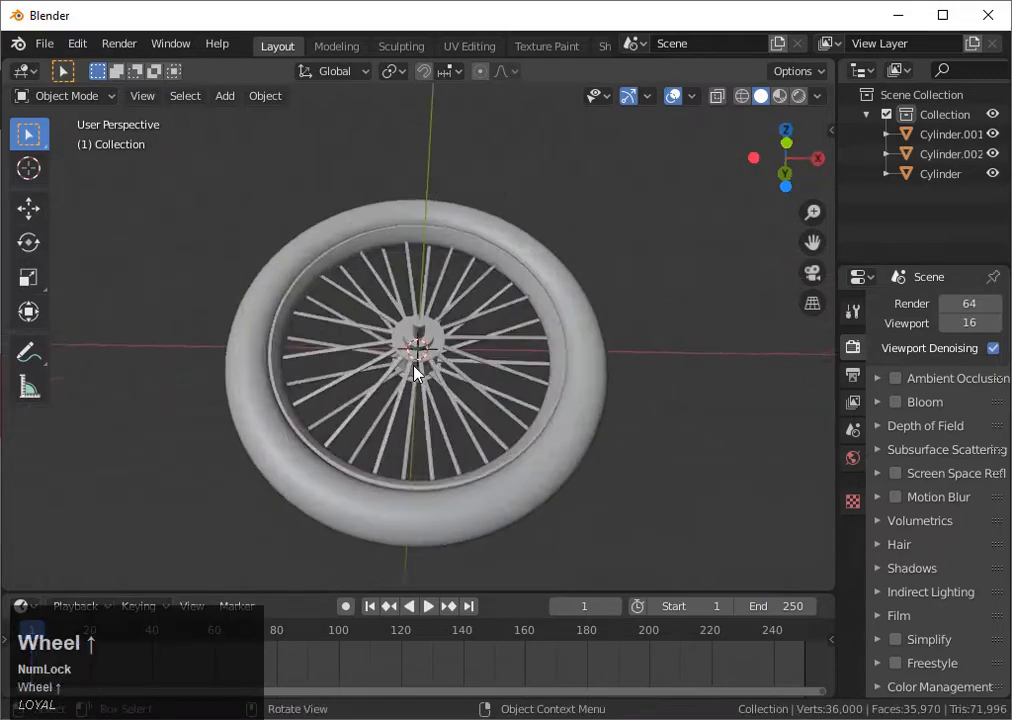
middle_drag(327, 289, 441, 397)
scroll(393, 359, up, 2)
click(420, 362)
click(852, 505)
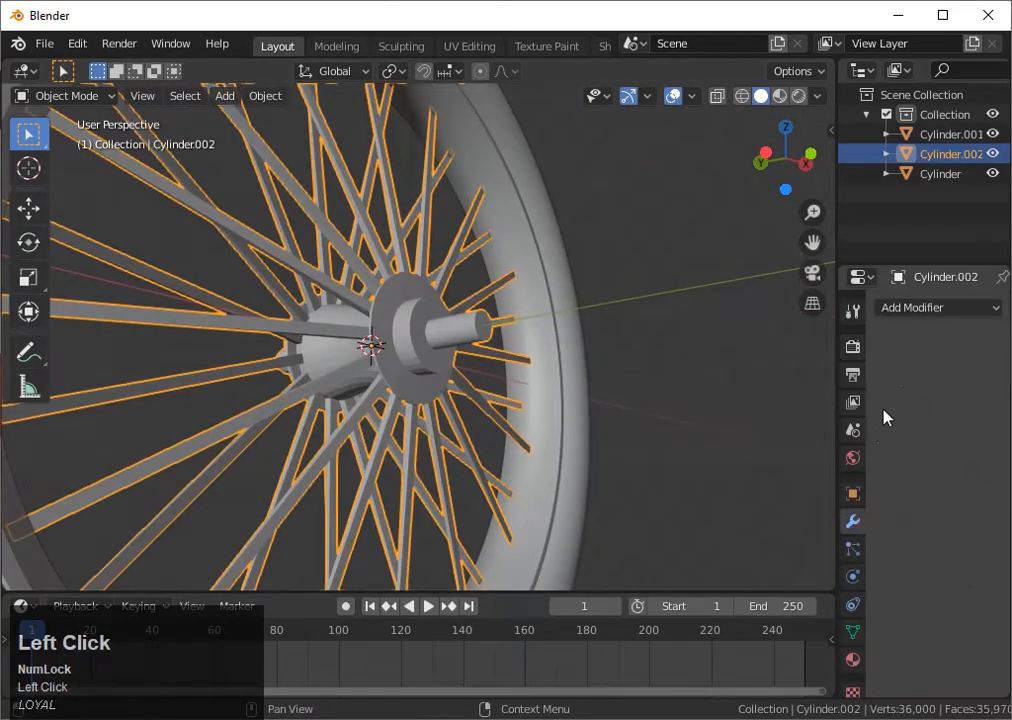
click(938, 307)
click(617, 641)
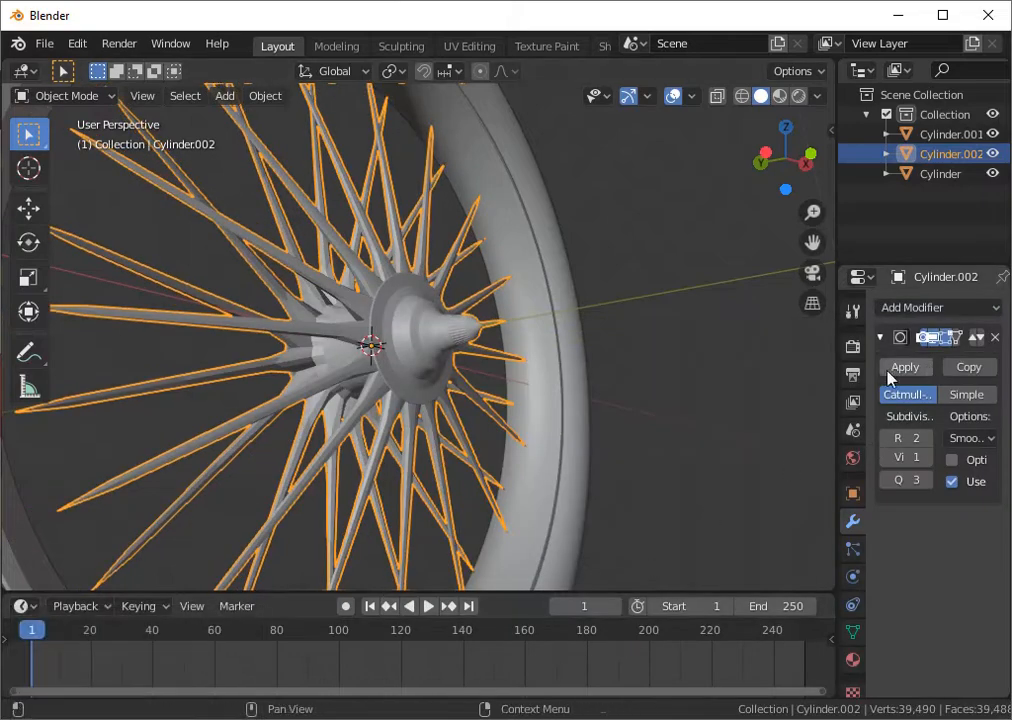
drag(838, 400, 757, 420)
click(888, 438)
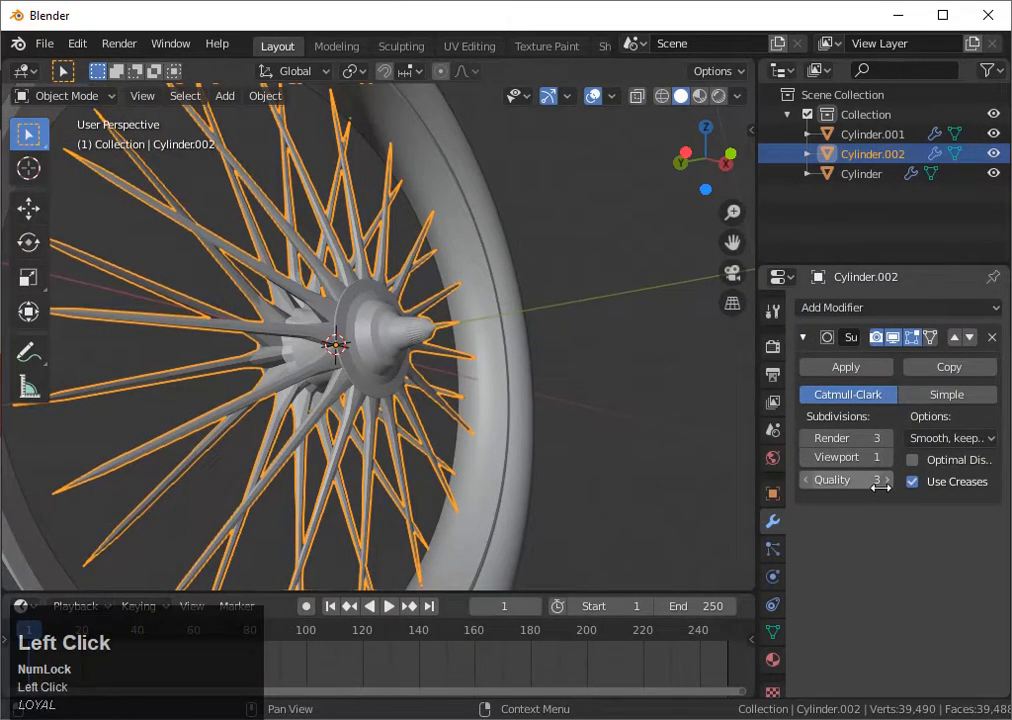
Set the viewport subdivisions of the hub and spokes object's Subdivision Surface modifier to 2 and deselect the object.
click(888, 457)
click(677, 403)
scroll(650, 403, down, 3)
middle_drag(632, 402, 599, 413)
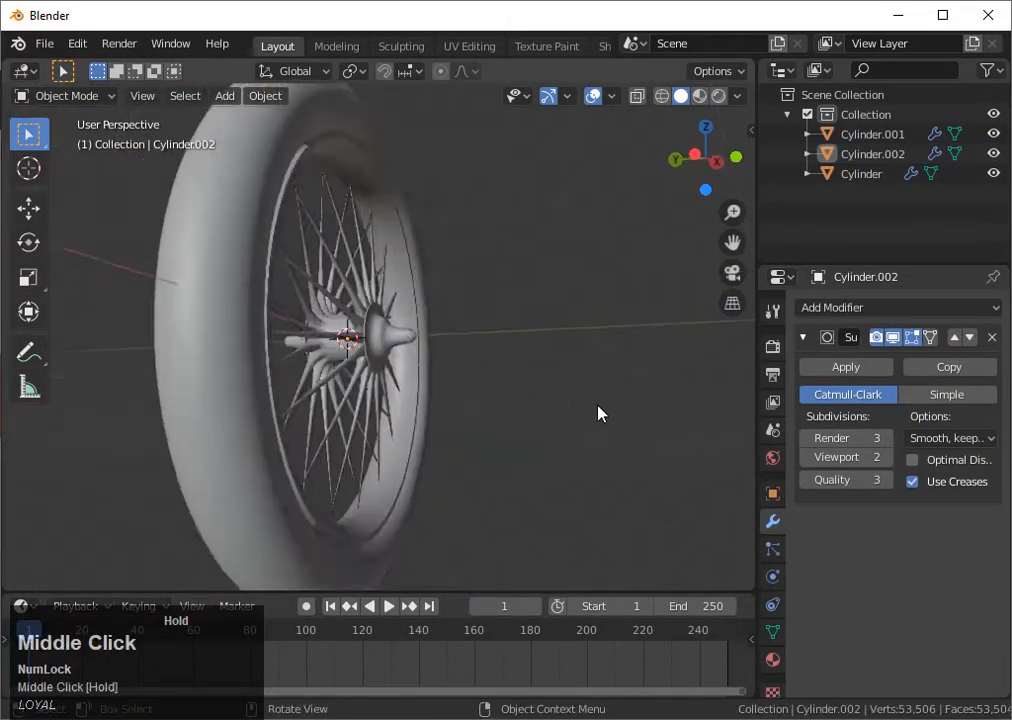
Add an edge loop around the axle stub and slide it to the stub's outer end.
scroll(470, 368, up, 4)
key(Tab)
click(427, 316)
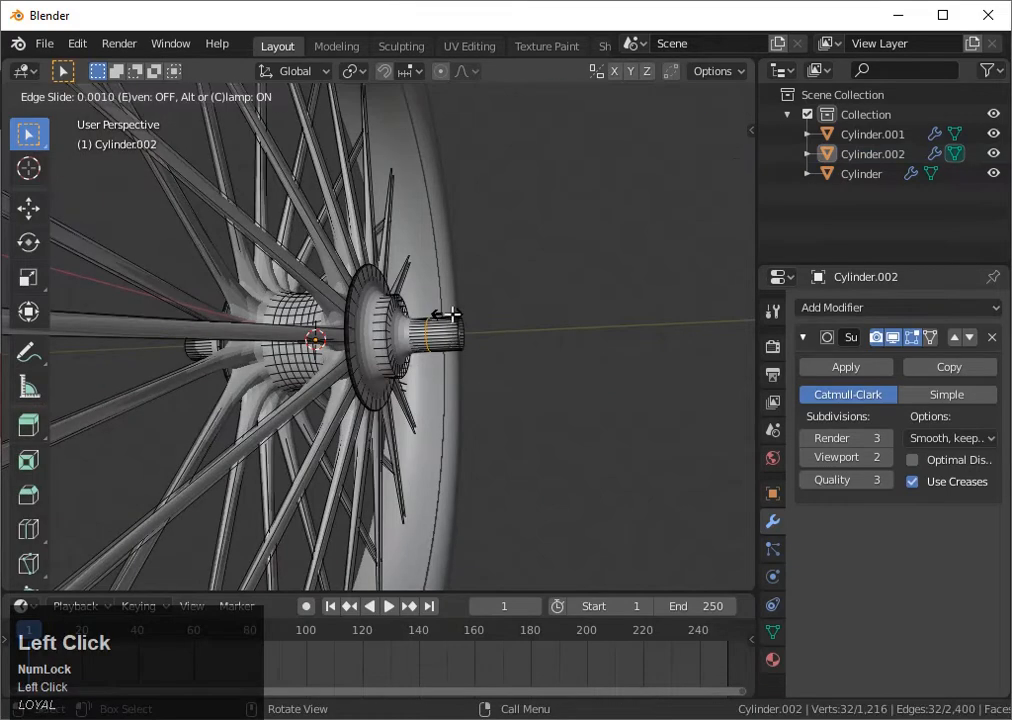
click(473, 313)
key(Tab)
Add an edge loop around the hub collar and slide it against the flange.
key(grave)
middle_drag(480, 309, 417, 330)
scroll(500, 328, up, 5)
key(Tab)
click(357, 289)
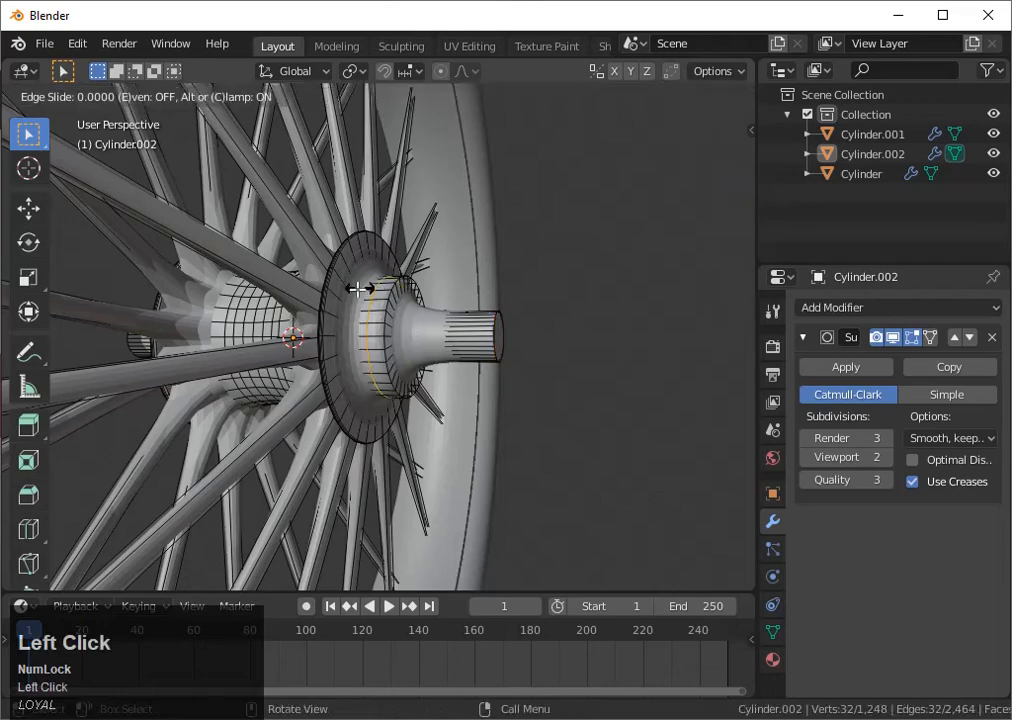
click(350, 290)
key(Tab)
middle_drag(350, 290, 492, 339)
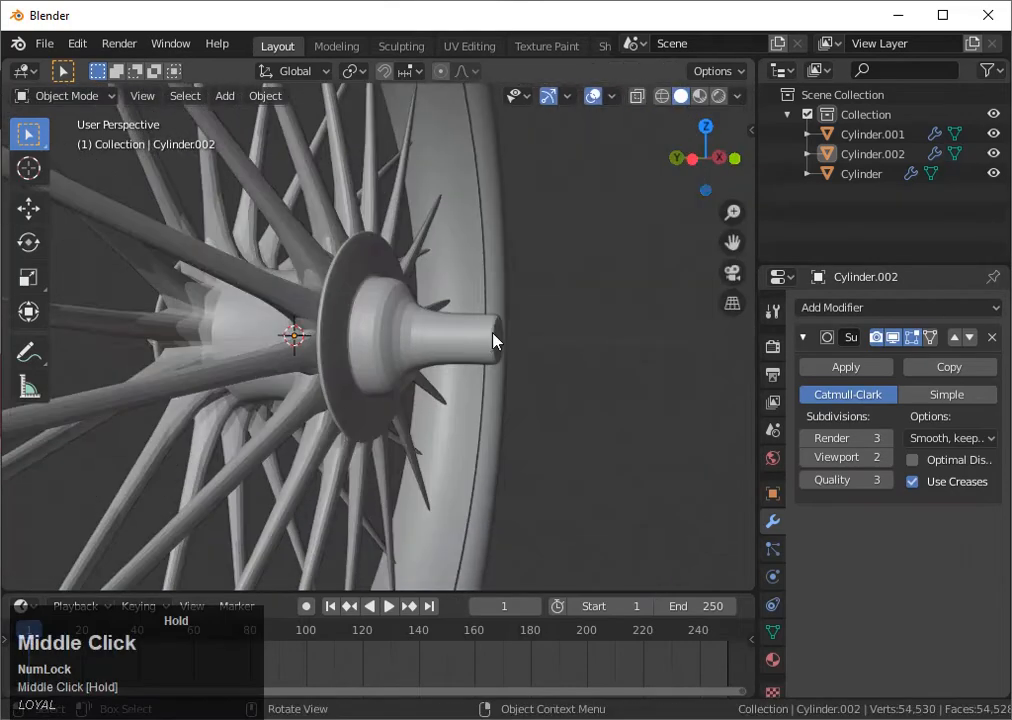
Add one edge loop at the base of the axle stub and another near the collar's outer edge.
key(Tab)
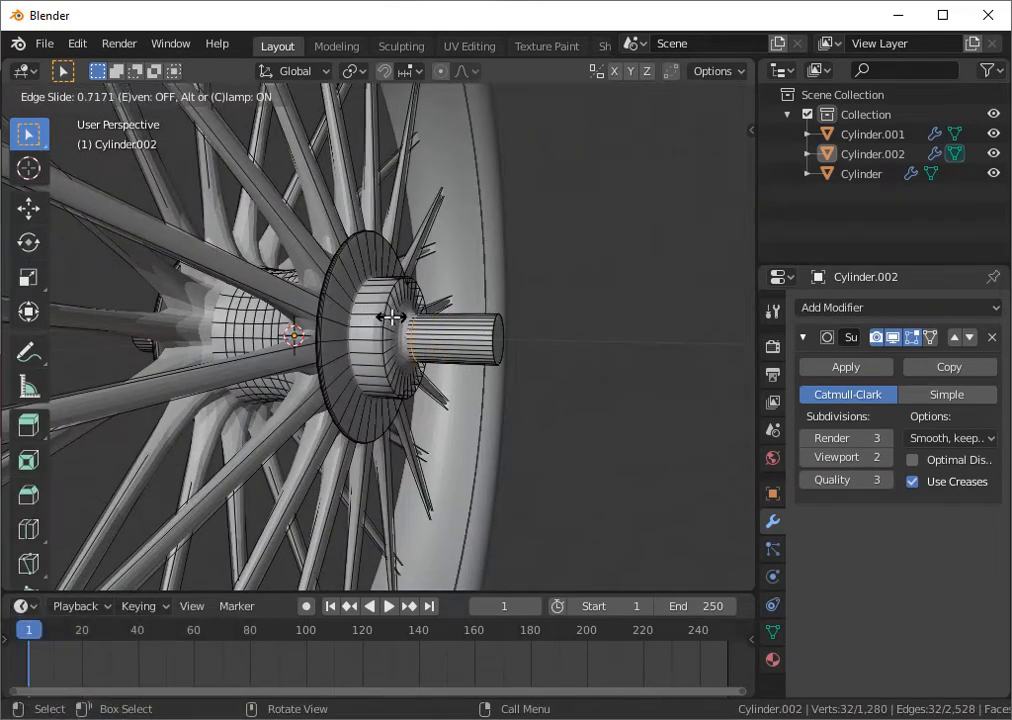
key(Tab)
scroll(420, 322, up, 2)
key(Tab)
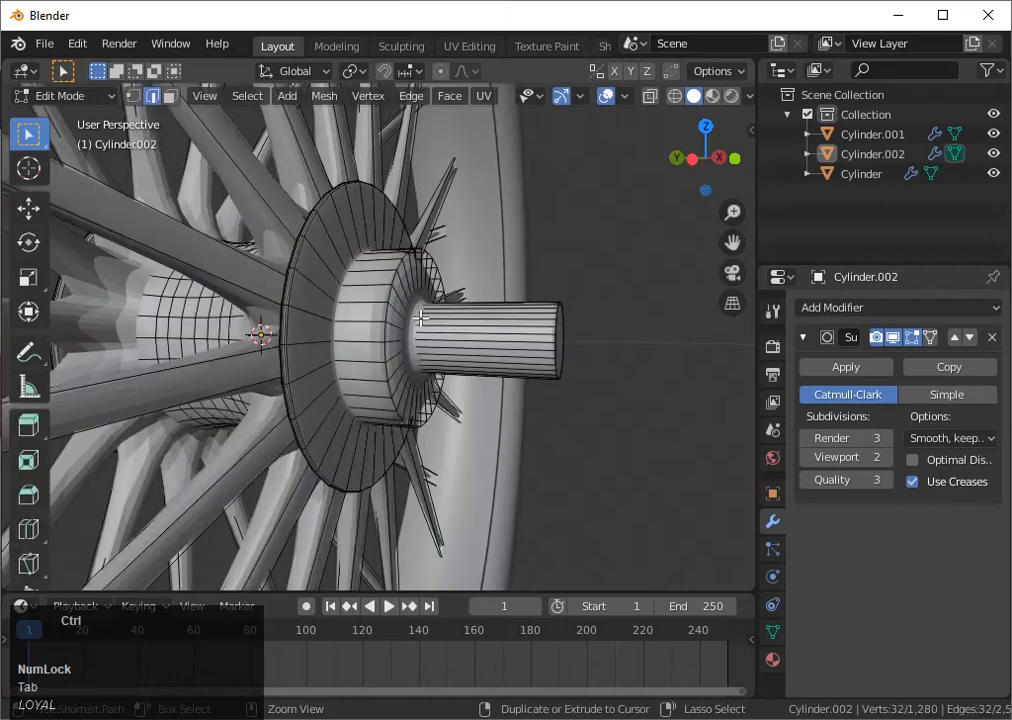
click(381, 303)
click(402, 323)
key(Tab)
scroll(486, 350, down, 2)
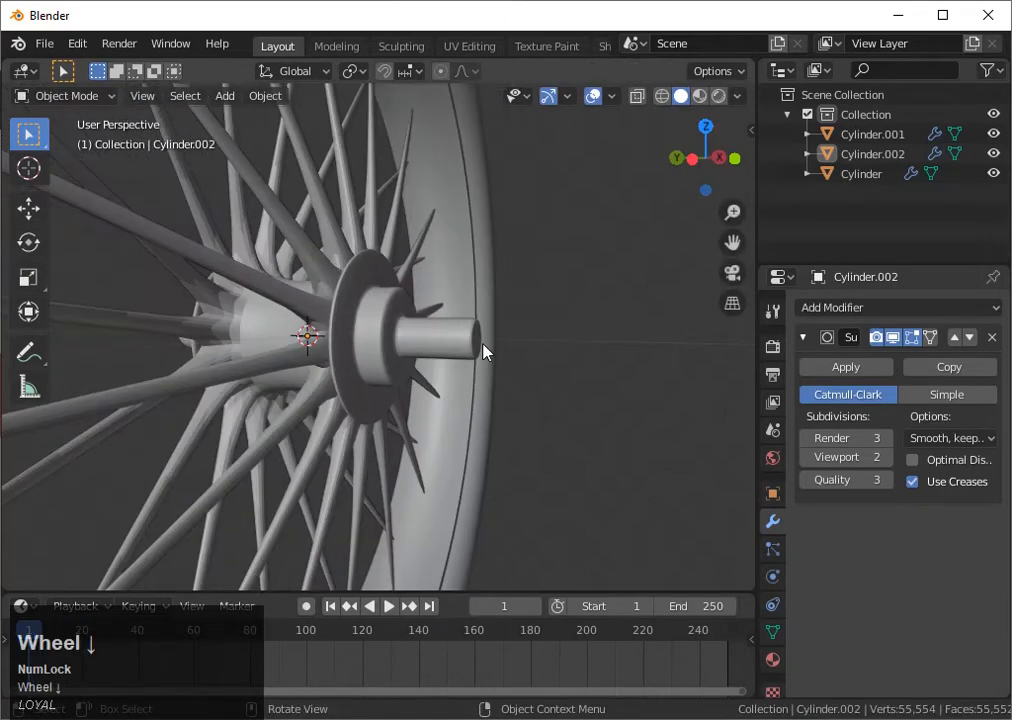
On the opposite side of the hub, add edge loops at the outer end and the base of the axle stub.
middle_drag(486, 350, 511, 378)
scroll(509, 377, up, 3)
scroll(373, 380, down, 2)
key(Tab)
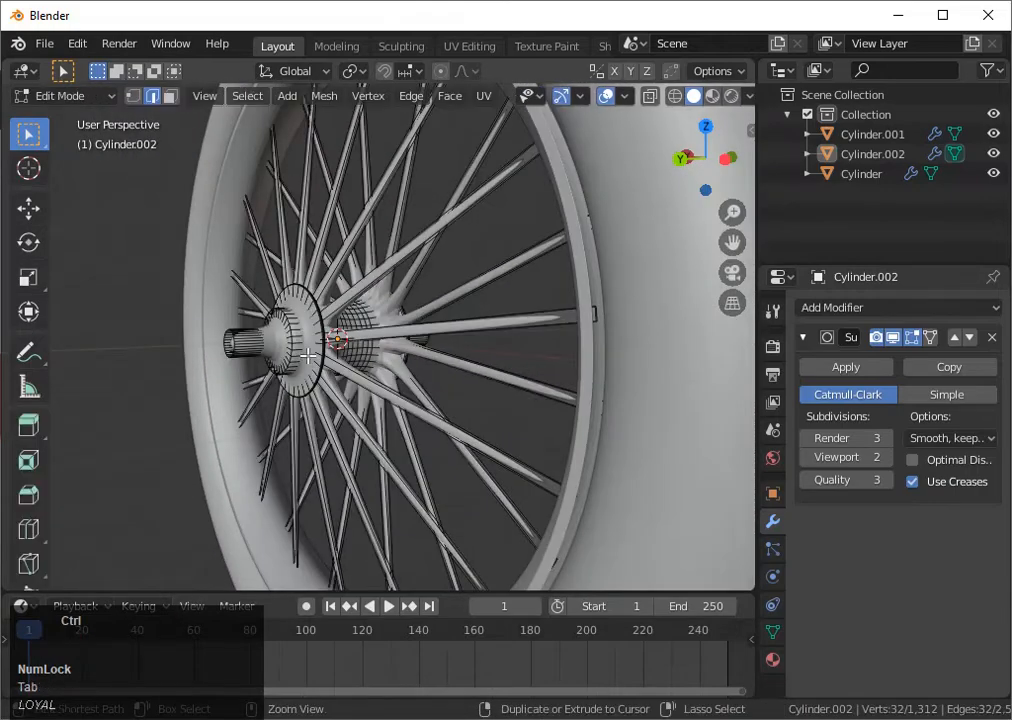
click(268, 341)
click(237, 341)
scroll(237, 341, up, 2)
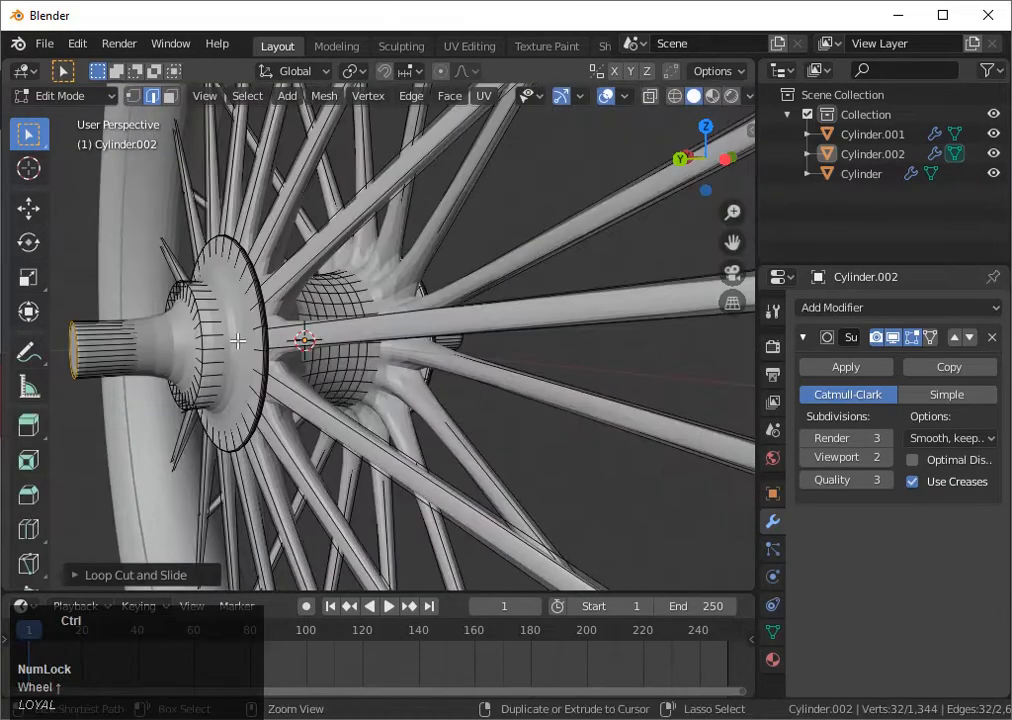
click(196, 336)
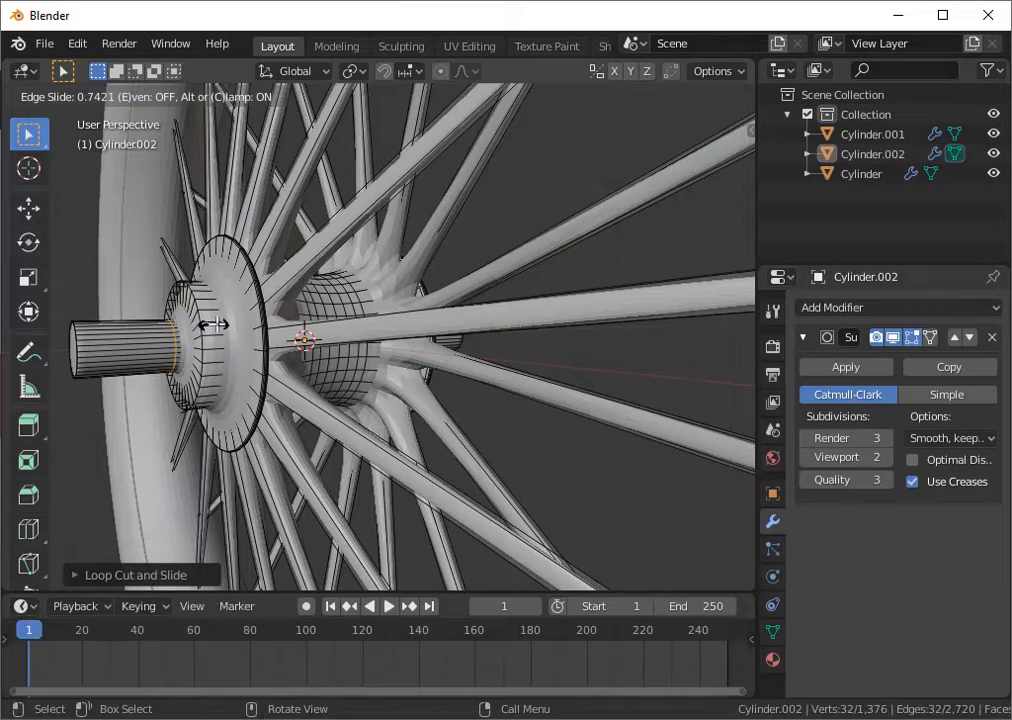
click(212, 325)
Add two edge loops around the collar on this side, placing them near its outer edge and its flange edge.
key(ctrl+e)
click(227, 333)
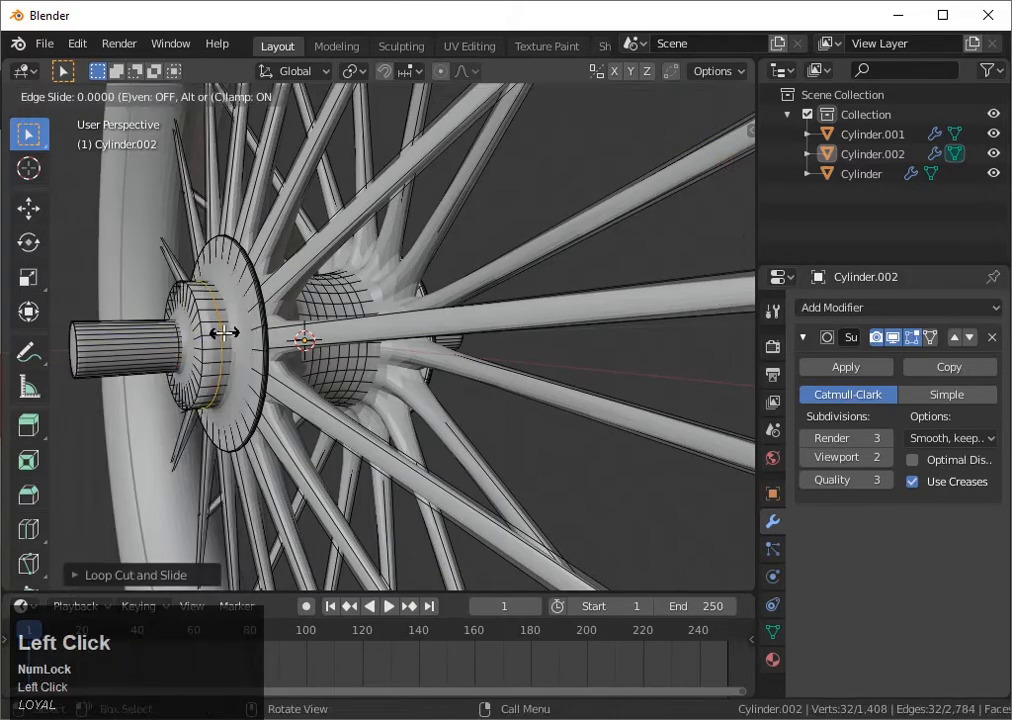
click(208, 333)
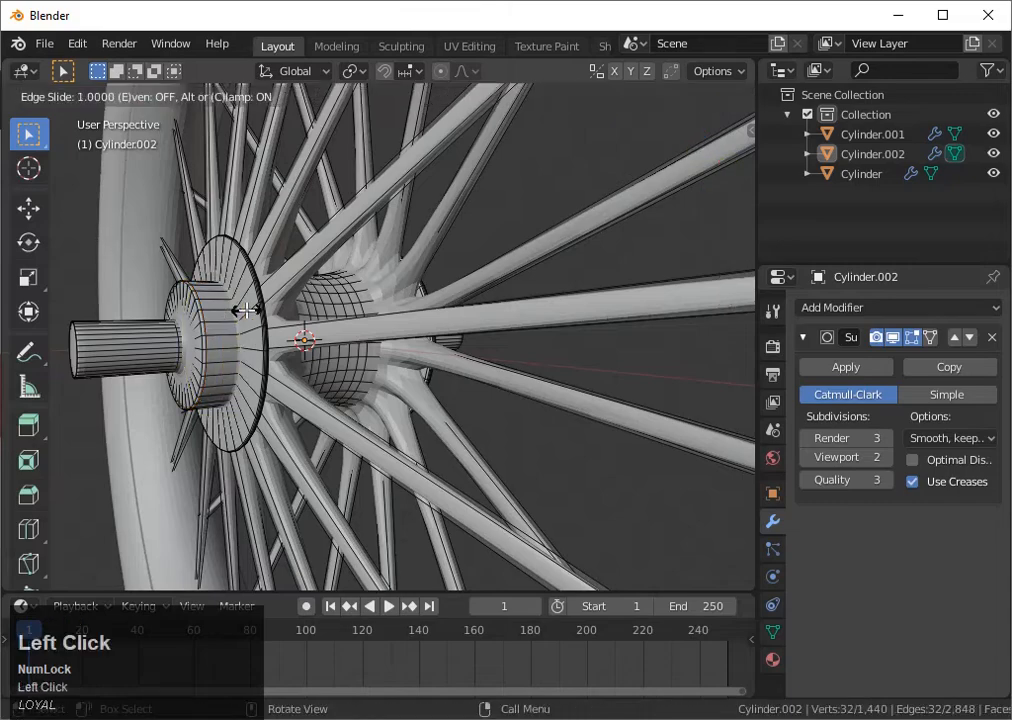
key(Tab)
Add edge loops around the central hub barrel and slide them toward the spoke roots at both ends.
middle_drag(244, 307, 461, 334)
scroll(391, 361, up, 3)
key(Tab)
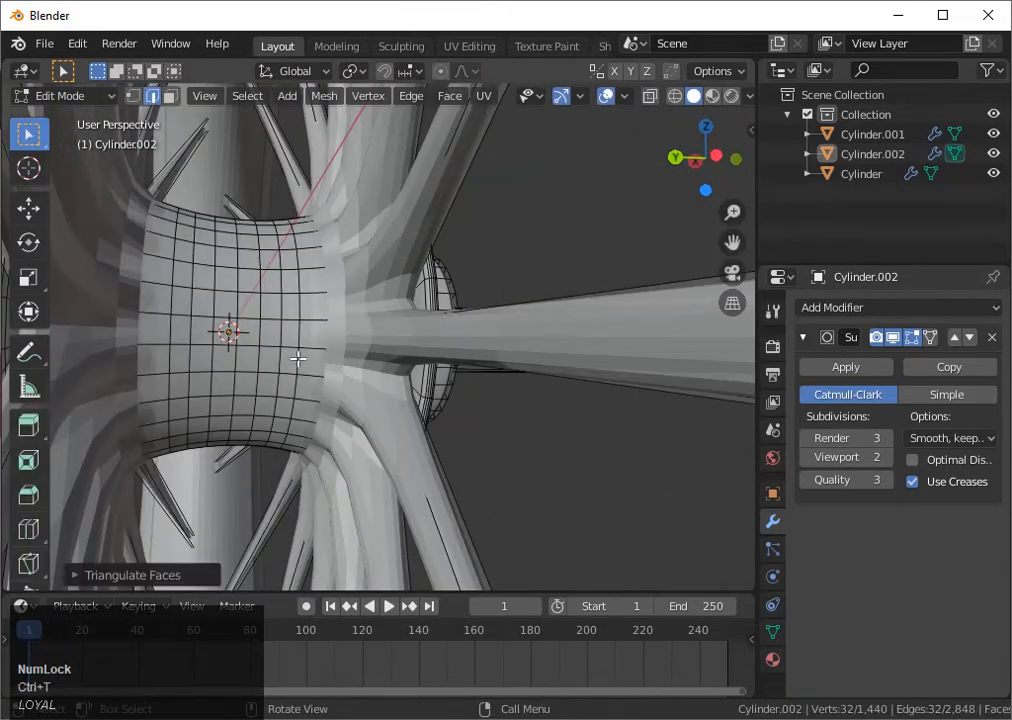
click(313, 339)
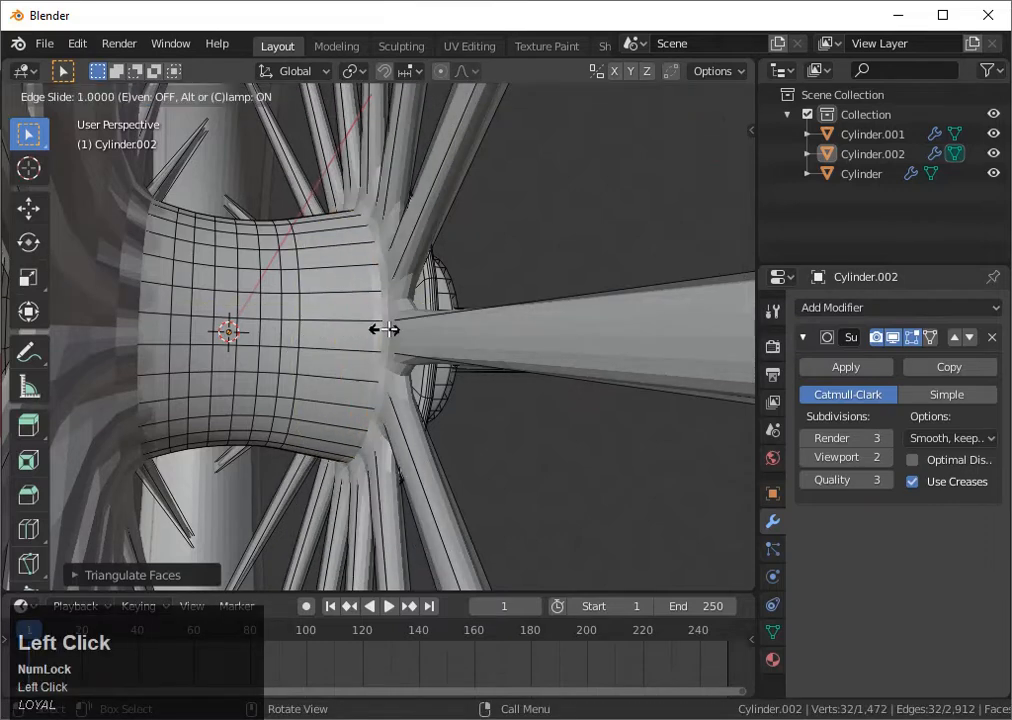
click(384, 332)
scroll(378, 326, down, 1)
click(242, 325)
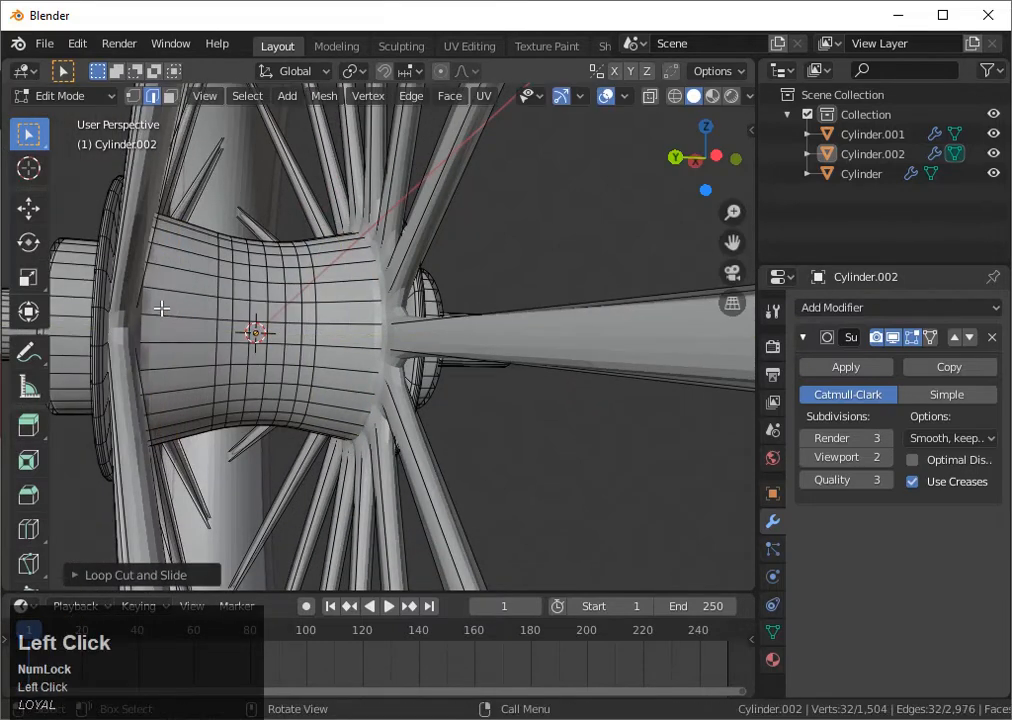
click(358, 296)
click(413, 291)
key(ctrl+r)
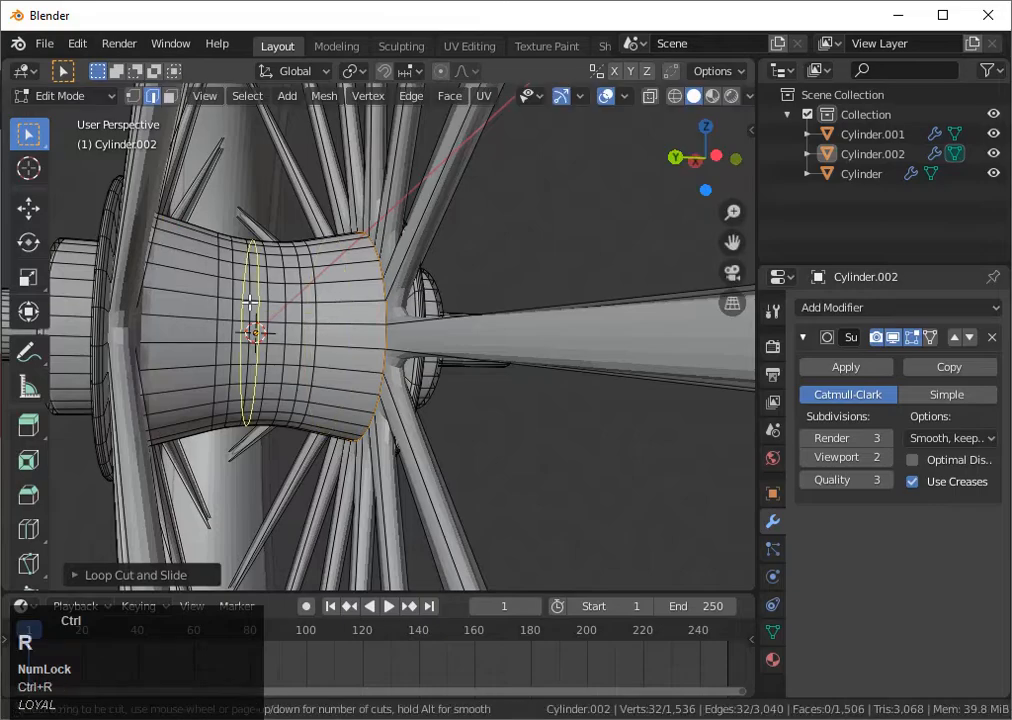
click(214, 293)
key(Tab)
Add an edge loop to the spoke at the top of the wheel and slide it to its rim end.
scroll(460, 341, down, 4)
middle_drag(460, 341, 299, 315)
scroll(309, 355, up, 4)
scroll(404, 382, up, 5)
scroll(264, 367, down, 3)
scroll(299, 315, down, 7)
scroll(378, 259, up, 1)
click(378, 265)
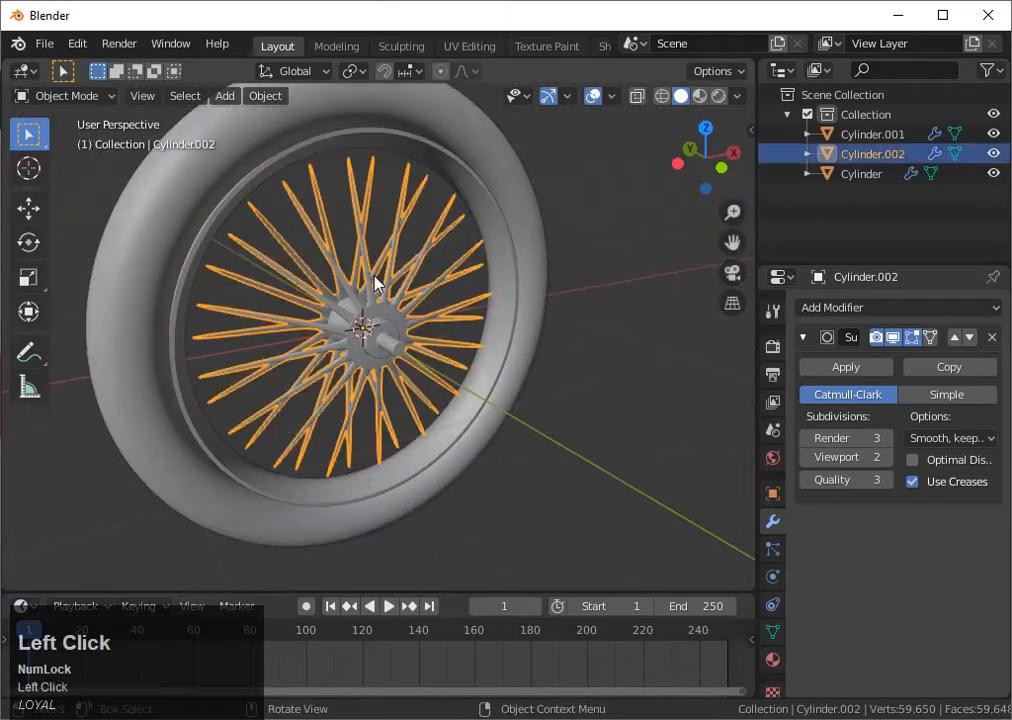
key(Tab)
scroll(376, 265, down, 2)
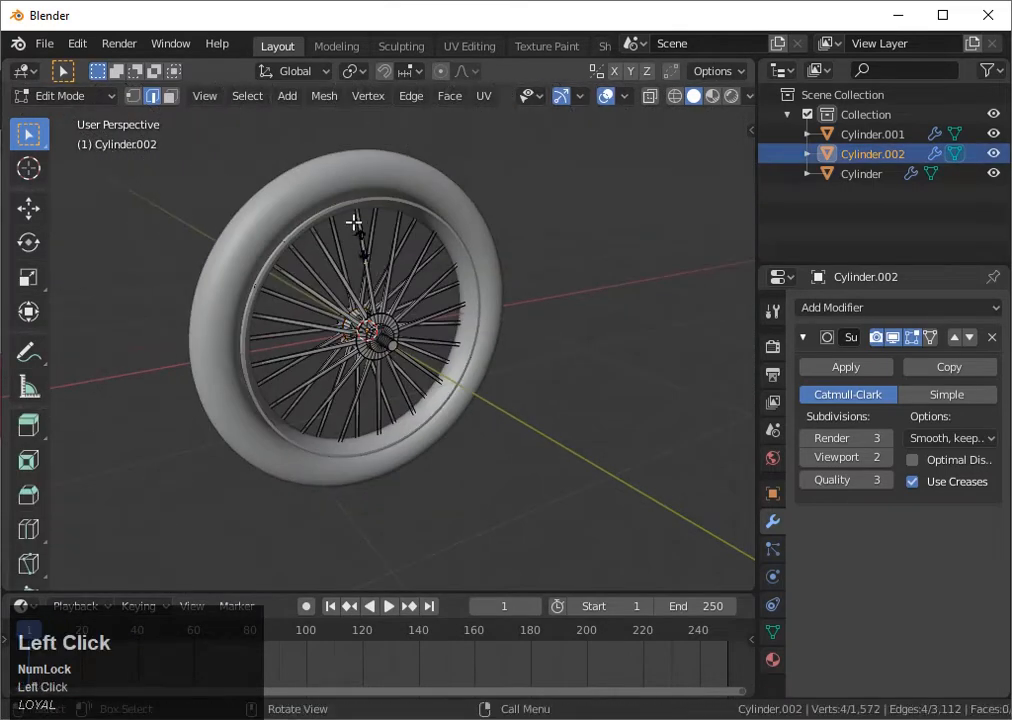
click(336, 162)
scroll(368, 181, up, 4)
key(KP_Decimal)
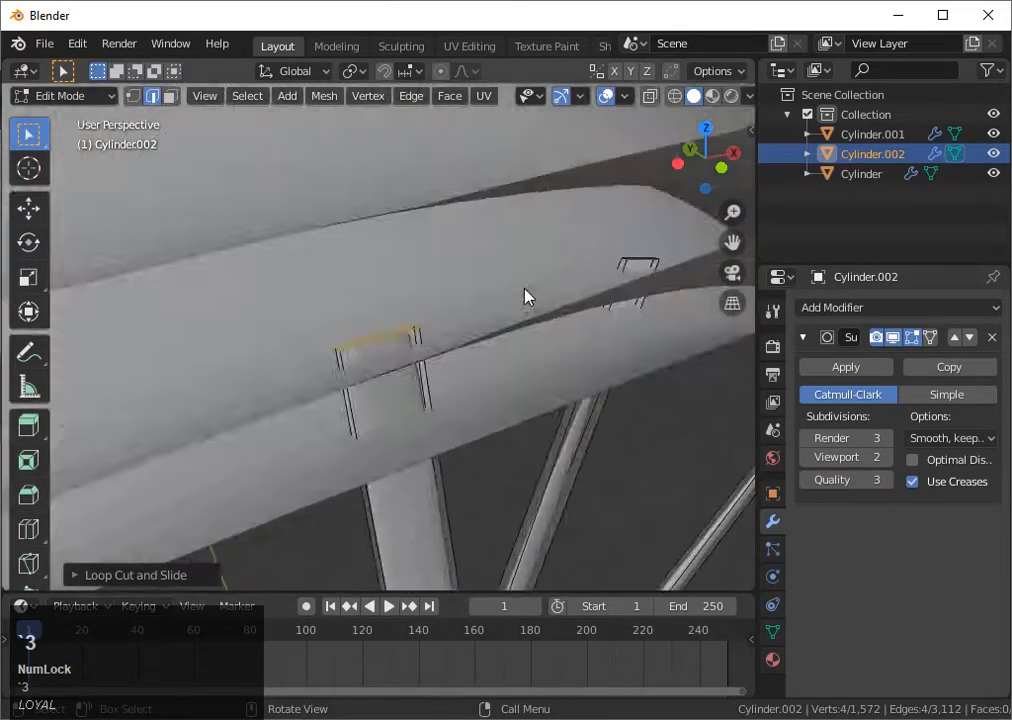
Add an edge loop to each of the next three spokes clockwise and slide each loop to the rim end.
scroll(494, 265, down, 4)
middle_drag(524, 291, 549, 392)
click(461, 436)
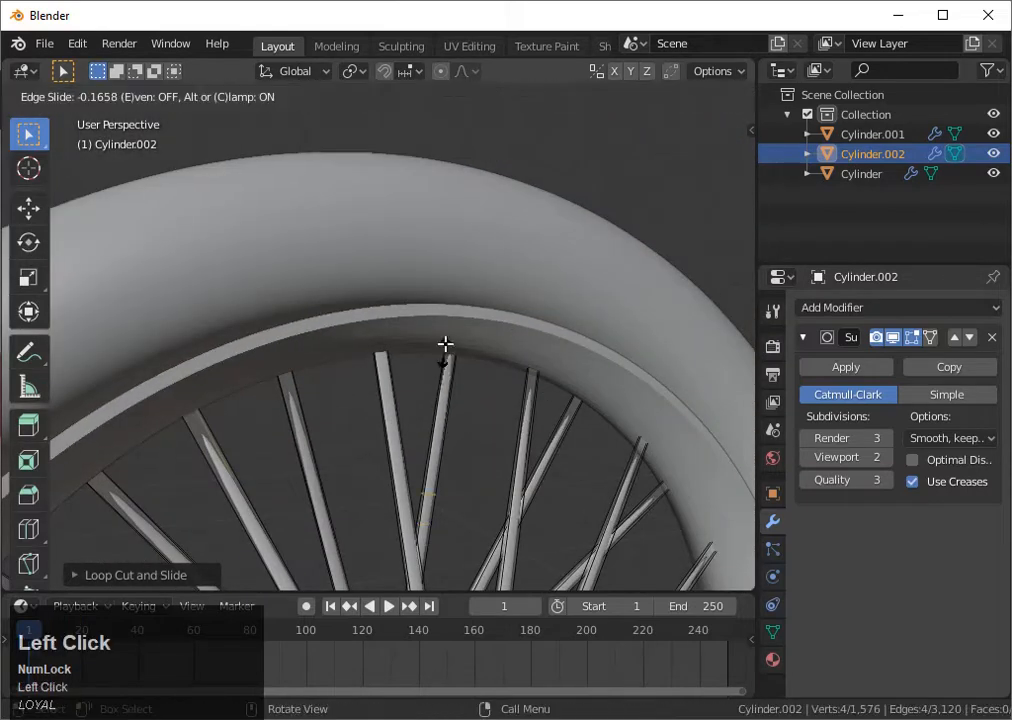
click(493, 240)
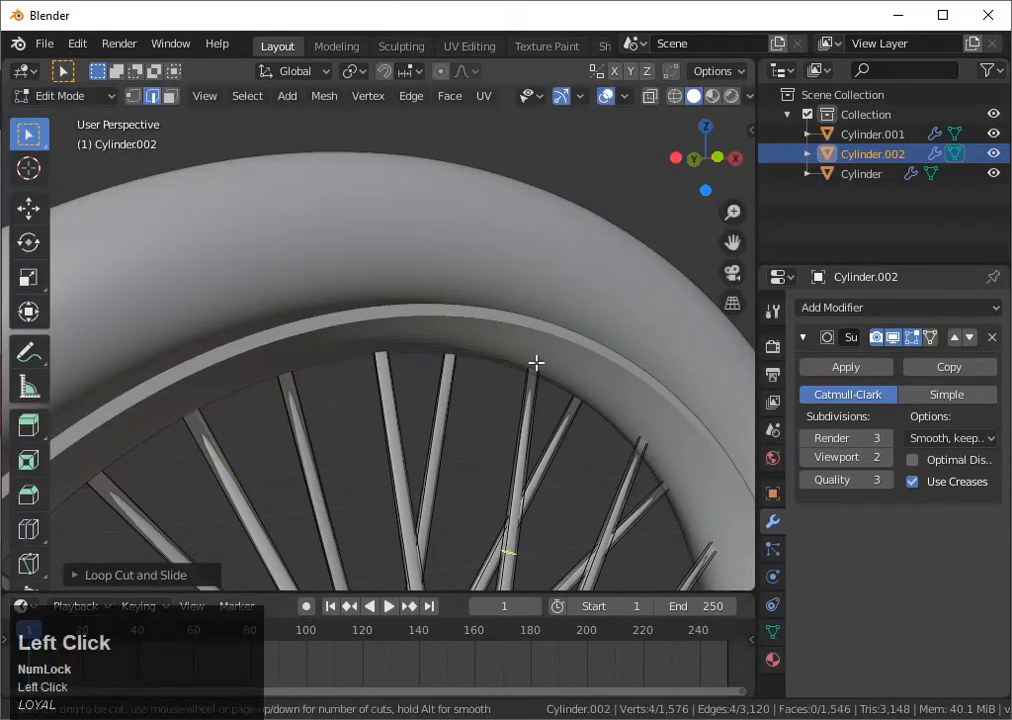
click(536, 363)
click(538, 358)
click(568, 424)
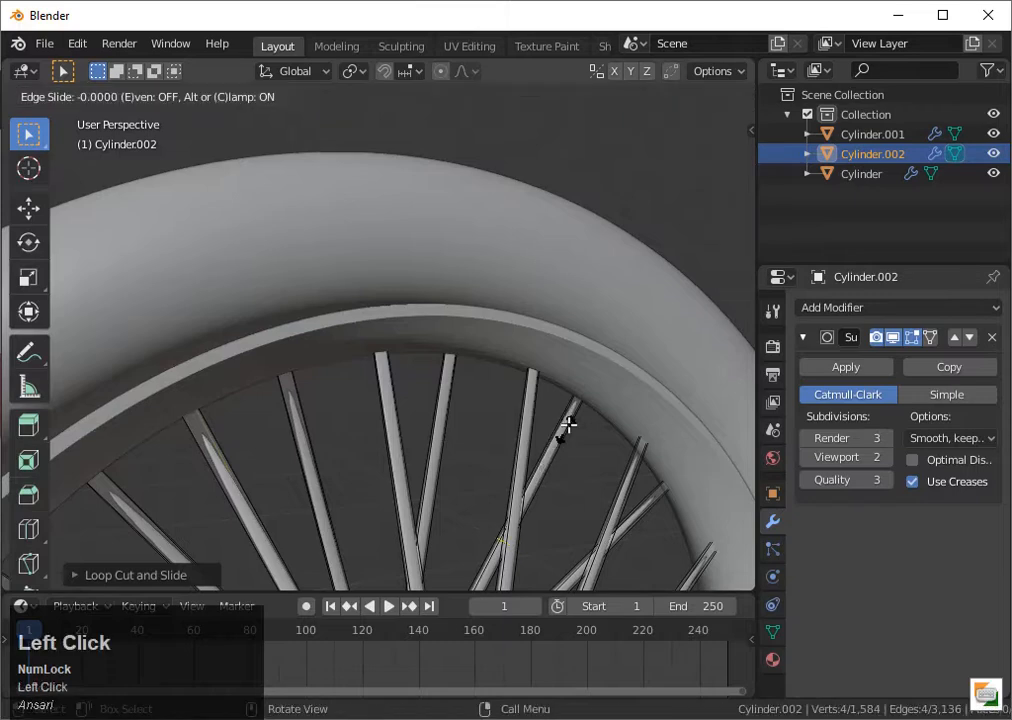
click(623, 389)
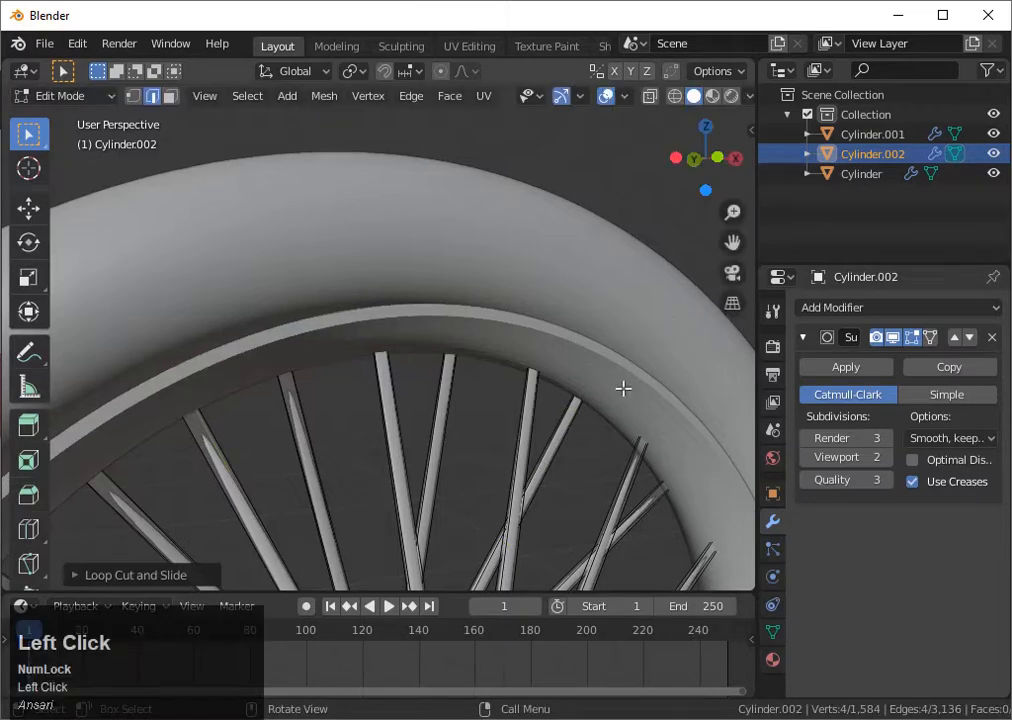
Add edge loops to the following two spokes clockwise and slide them to their rim ends.
middle_drag(623, 389, 567, 437)
click(560, 443)
click(601, 405)
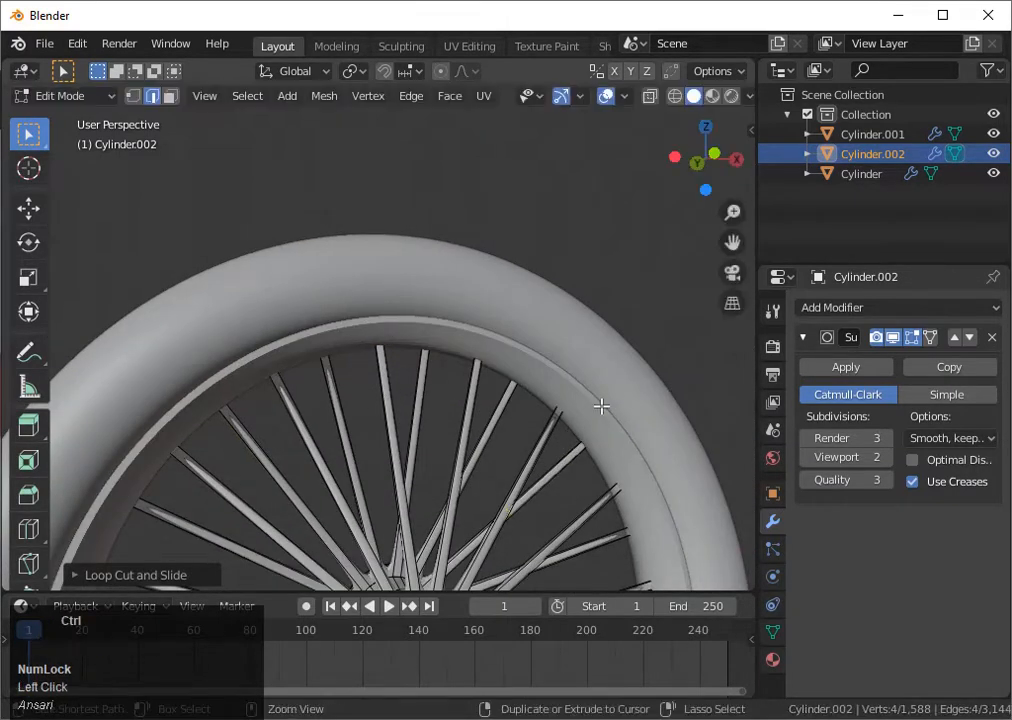
click(521, 424)
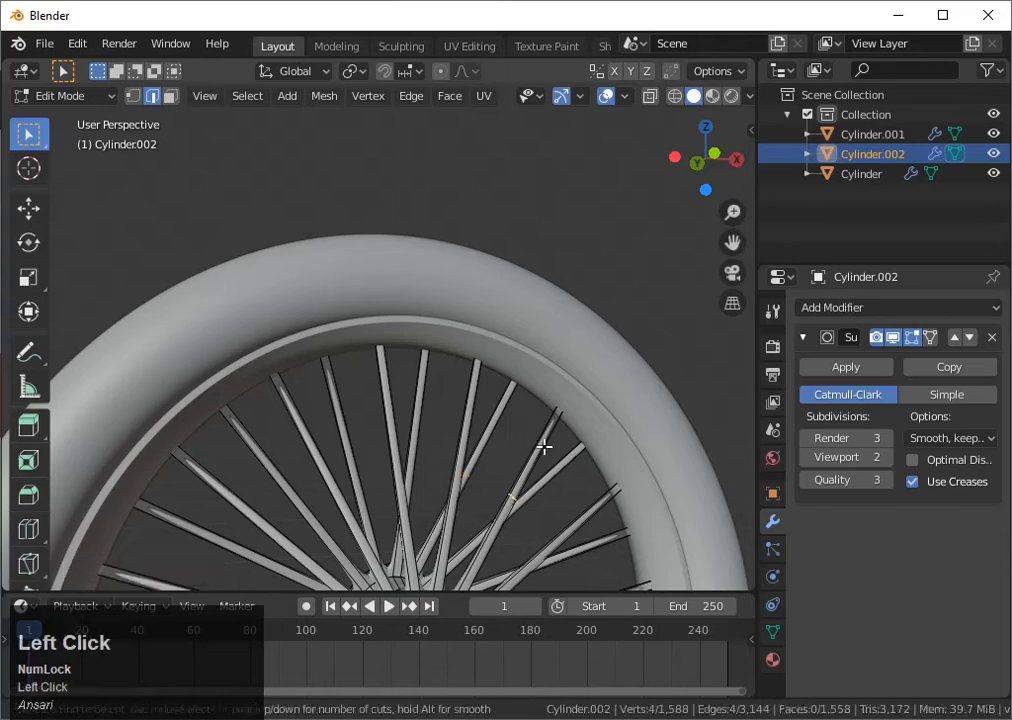
click(544, 446)
click(605, 349)
Add an edge loop to each of three spokes counterclockwise from the top spoke and slide it to the rim end.
scroll(535, 401, up, 3)
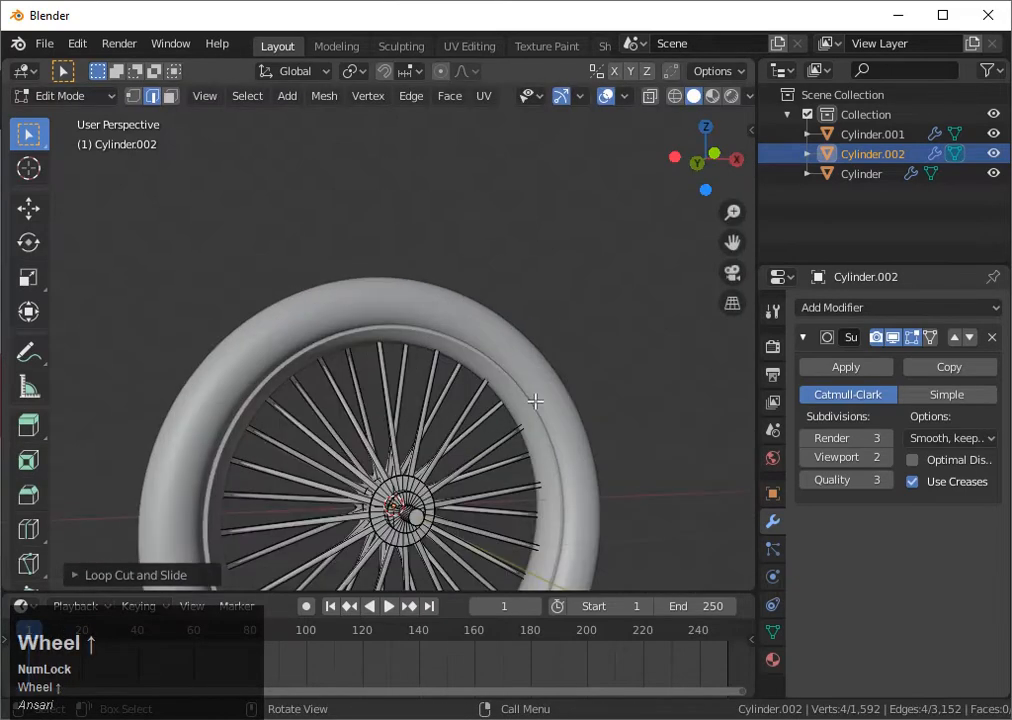
scroll(535, 401, up, 3)
drag(688, 144, 706, 147)
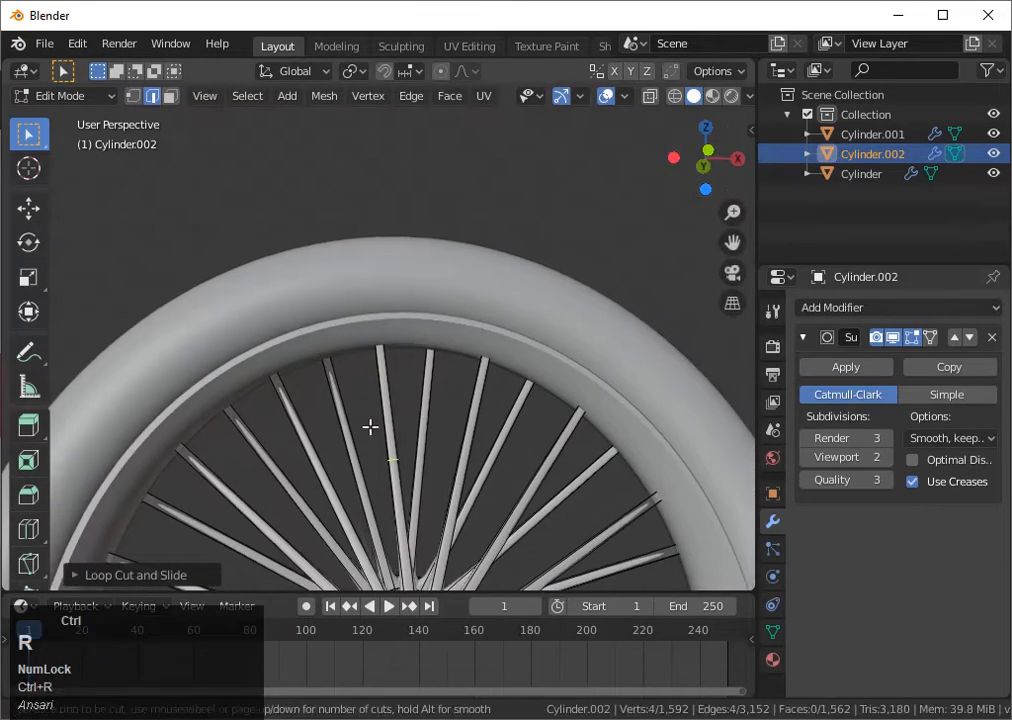
click(328, 290)
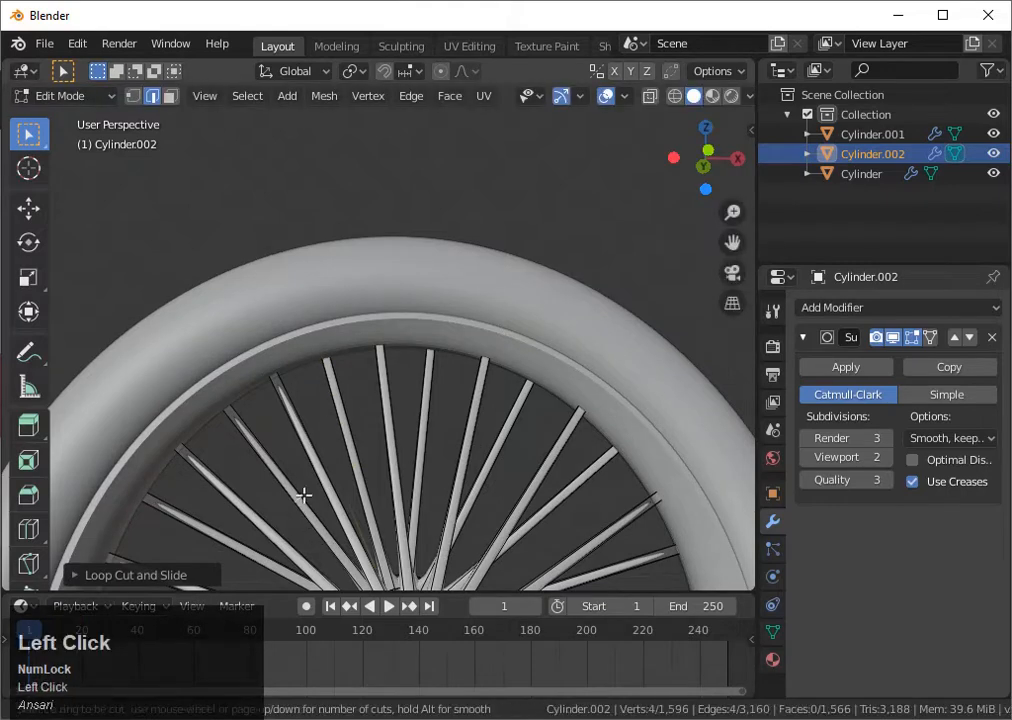
click(304, 495)
click(212, 372)
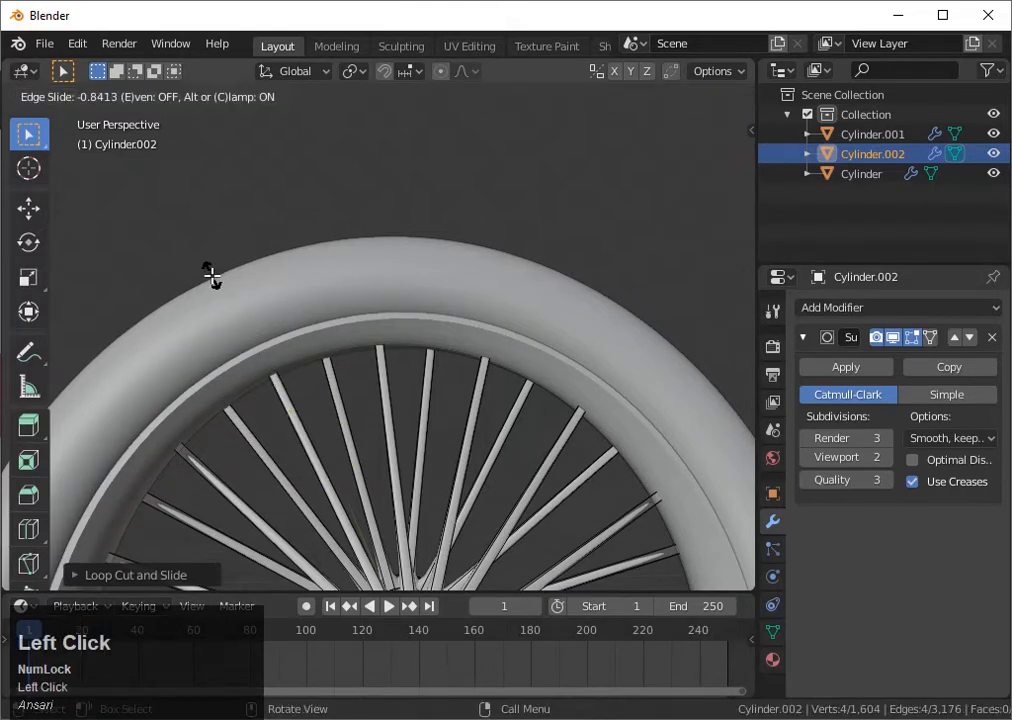
click(181, 264)
Add edge loops to the next three spokes counterclockwise and slide them to their rim ends.
scroll(264, 422, down, 2)
middle_drag(264, 422, 252, 479)
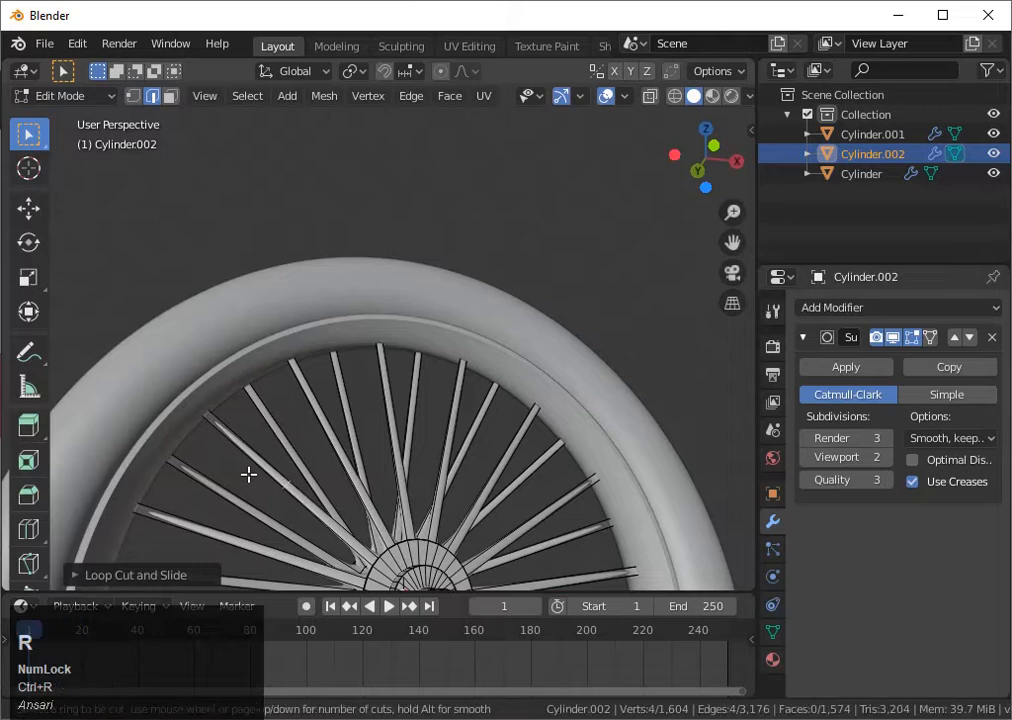
click(248, 474)
click(88, 339)
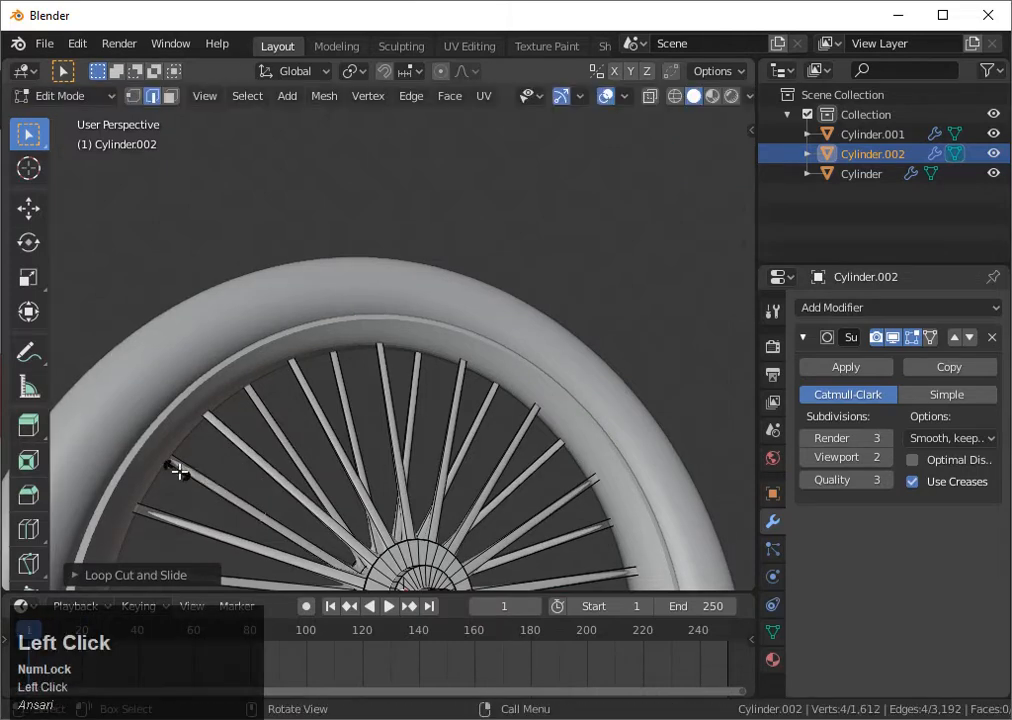
key(ctrl+r)
click(264, 513)
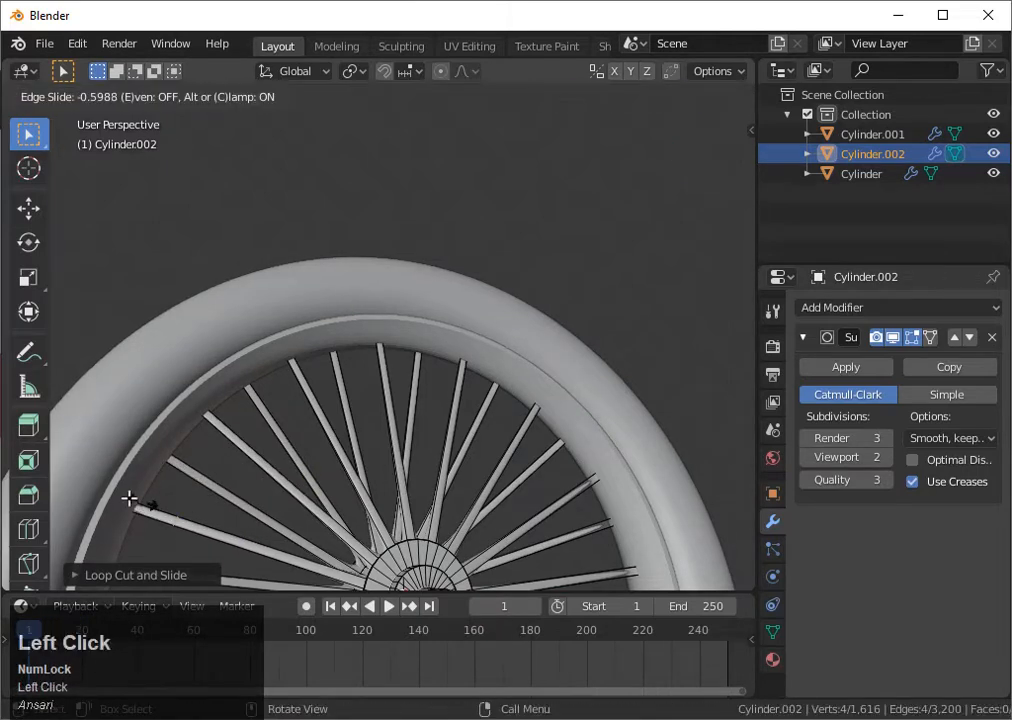
click(54, 467)
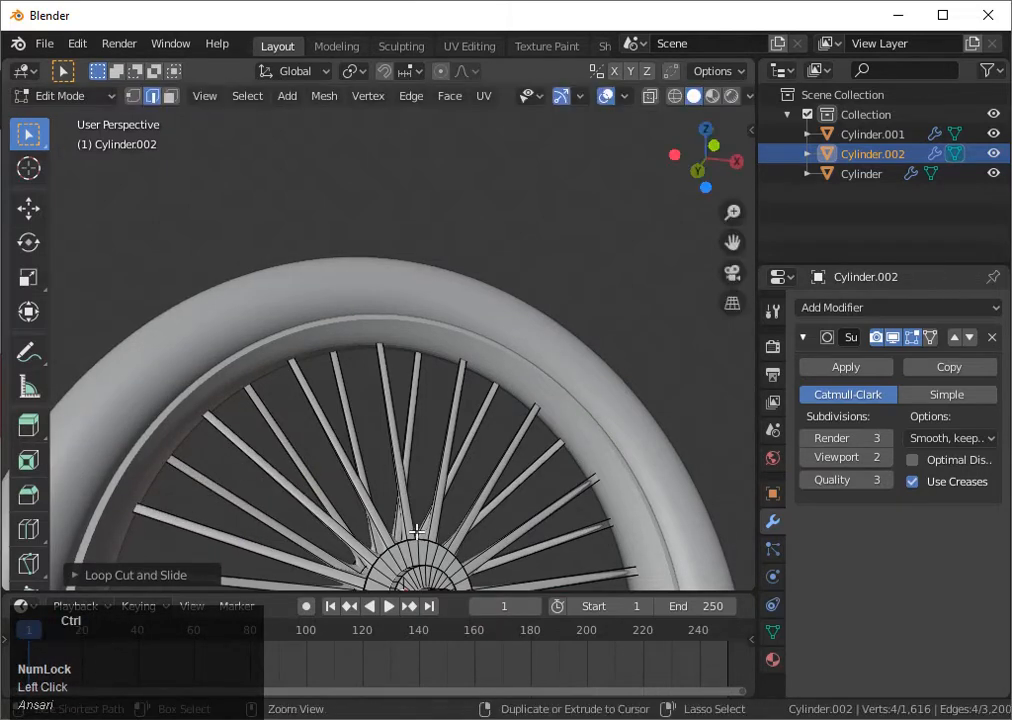
Add edge loops to two upper-right spokes and the two spokes below them, sliding each loop to the rim end.
click(666, 477)
key(ctrl+r)
scroll(294, 499, down, 1)
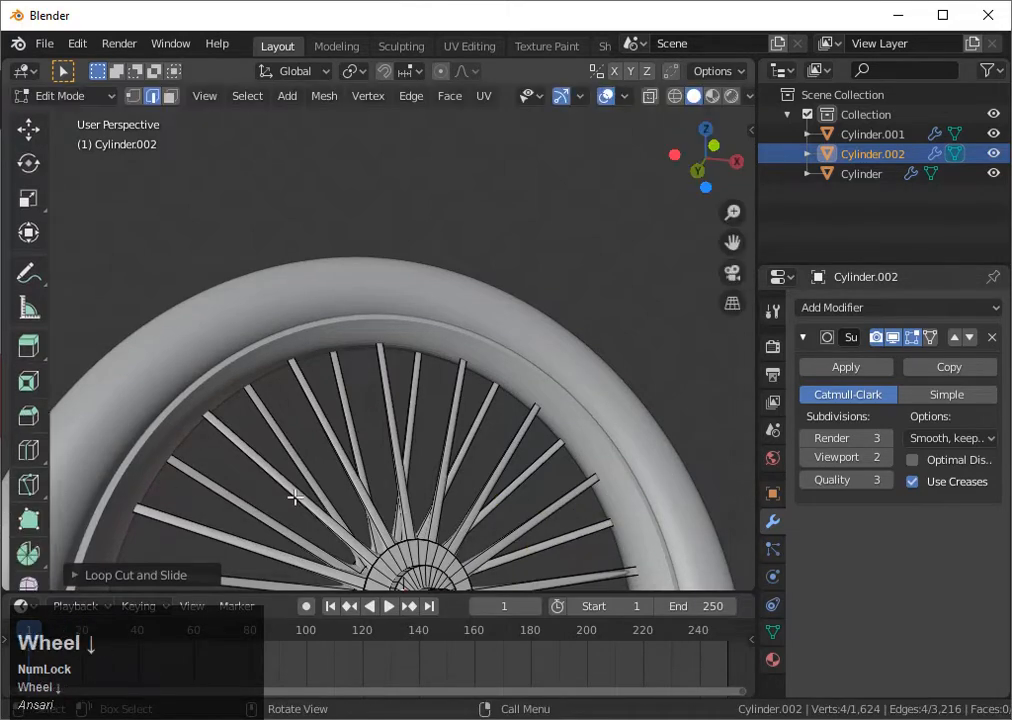
scroll(483, 520, up, 2)
drag(732, 242, 575, 494)
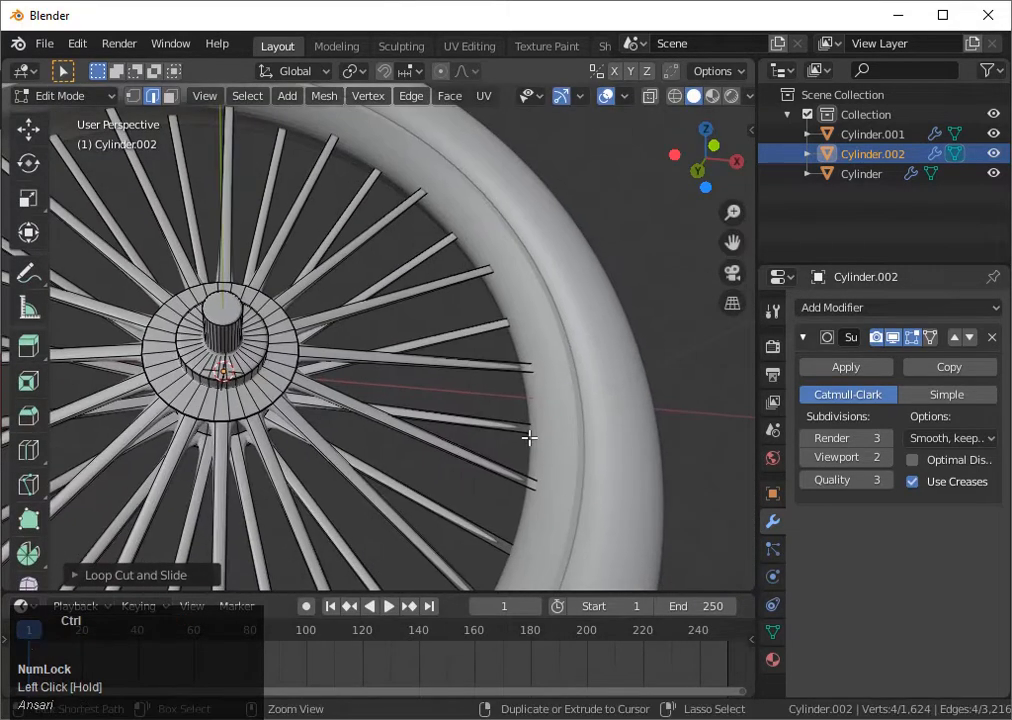
click(482, 357)
click(635, 364)
key(ctrl+r)
click(536, 411)
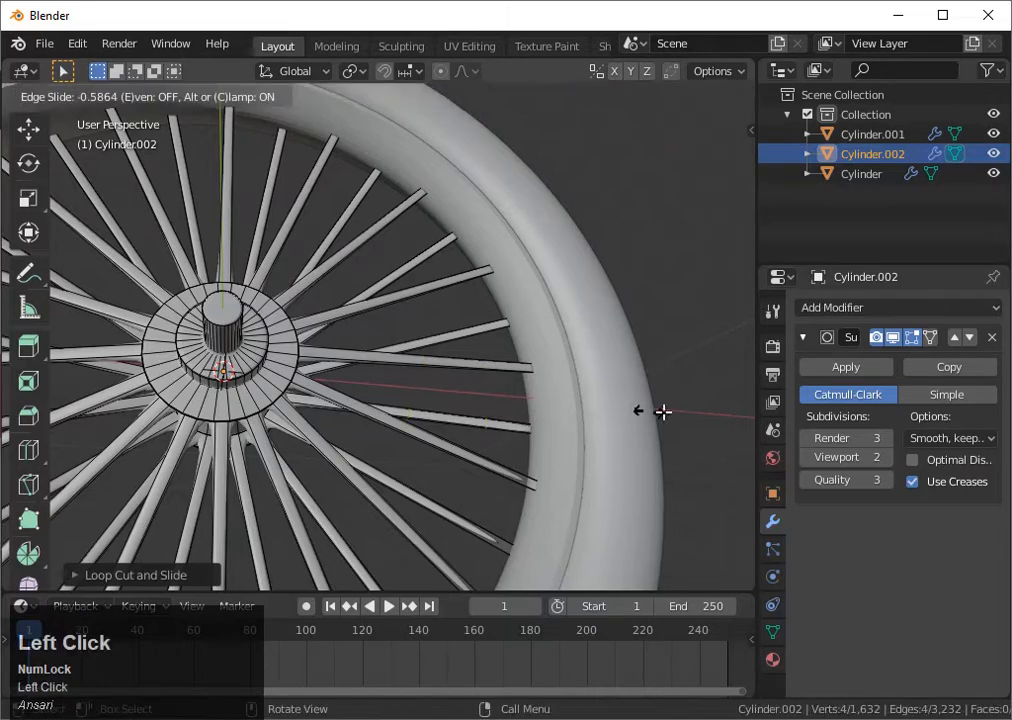
click(738, 423)
Add an edge loop to each of the next three lower-right spokes clockwise and slide it to the rim end.
key(ctrl+r)
click(516, 473)
click(741, 504)
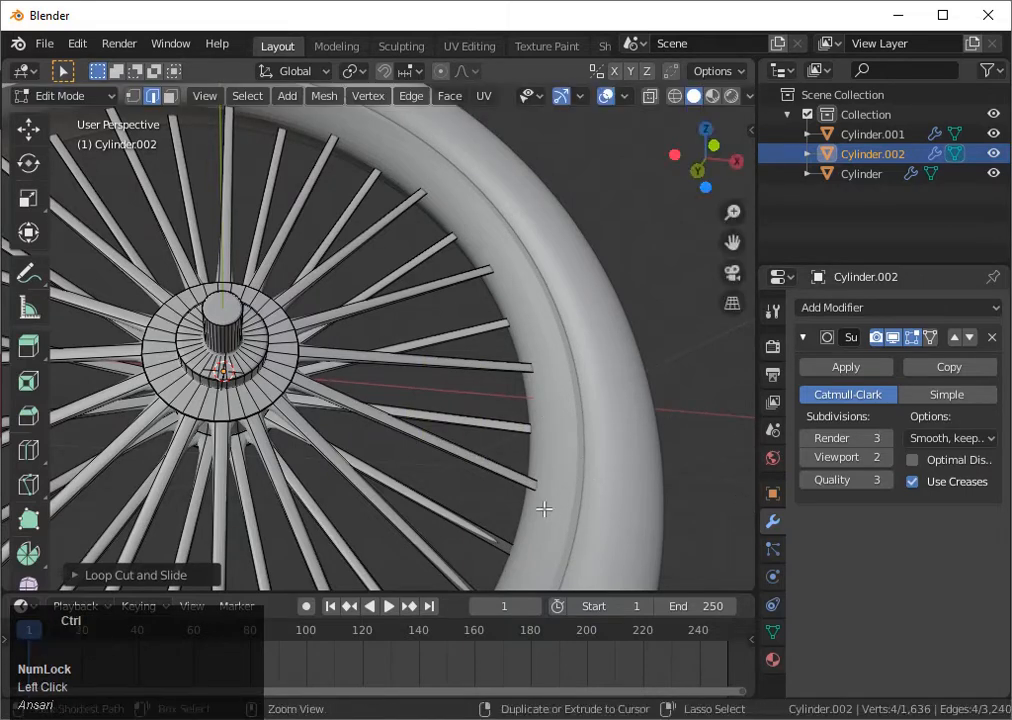
click(498, 533)
click(662, 565)
scroll(606, 547, down, 1)
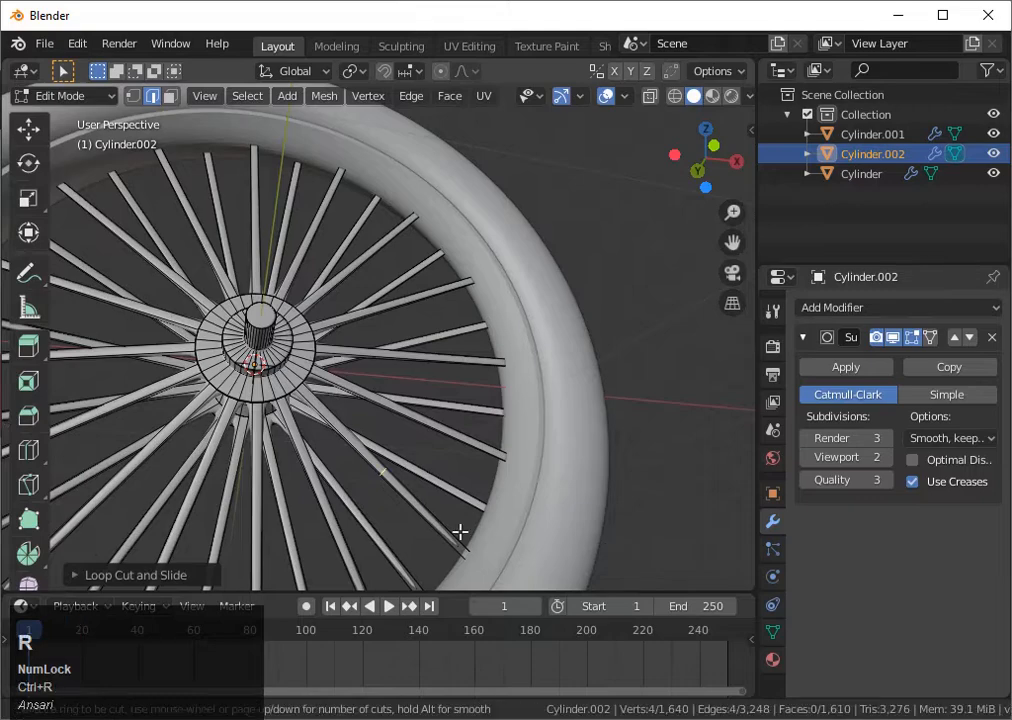
click(460, 532)
click(585, 102)
Add edge loops to the next two spokes clockwise in the wheel's lower-right part and slide them to their rim ends.
scroll(542, 262, down, 4)
middle_drag(540, 266, 560, 251)
scroll(455, 308, up, 4)
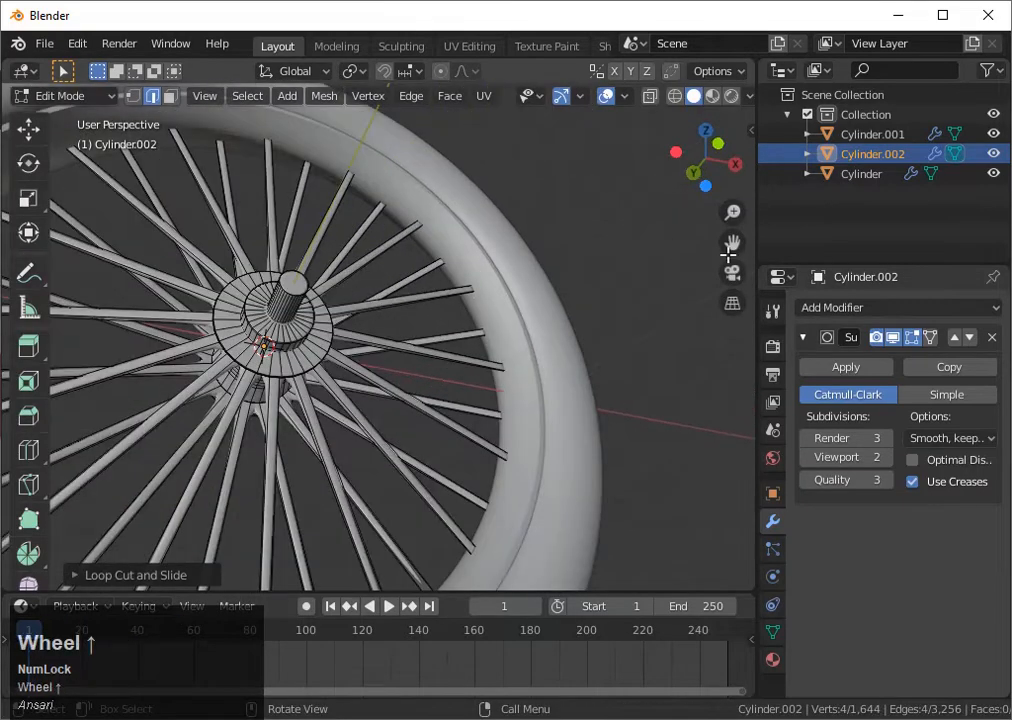
drag(730, 250, 614, 407)
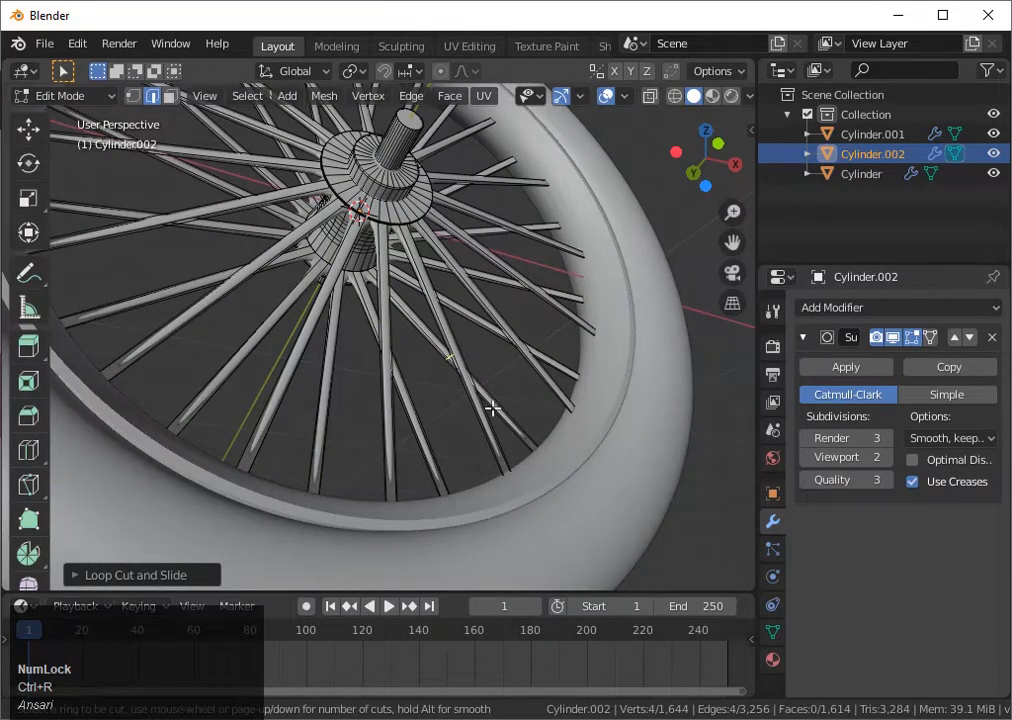
click(492, 408)
click(610, 468)
key(ctrl+r)
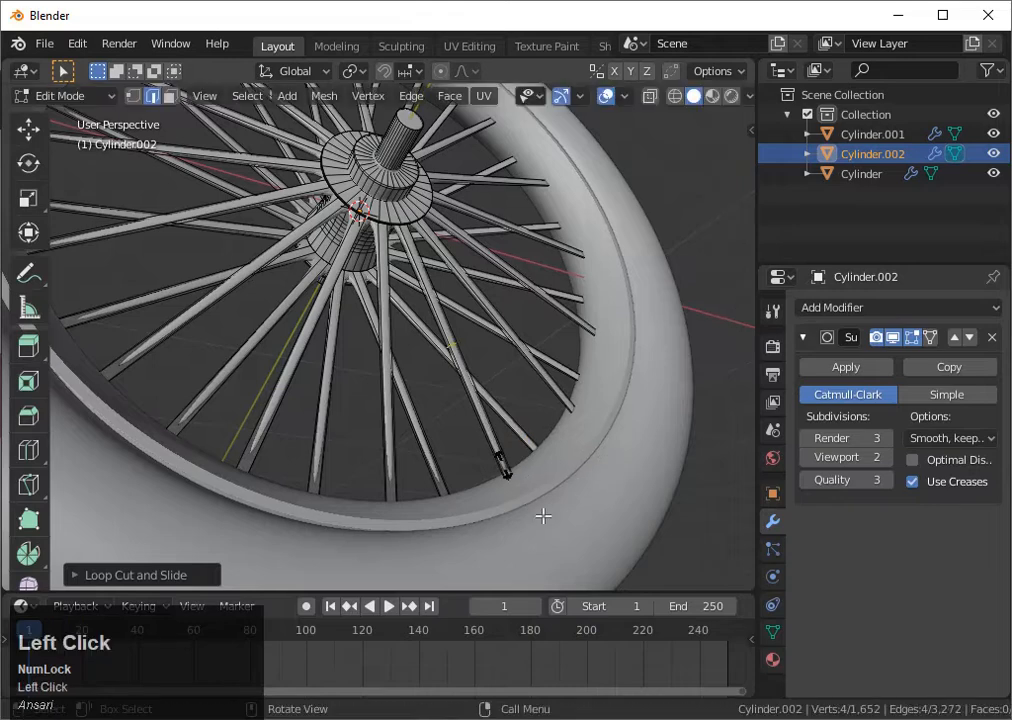
click(593, 577)
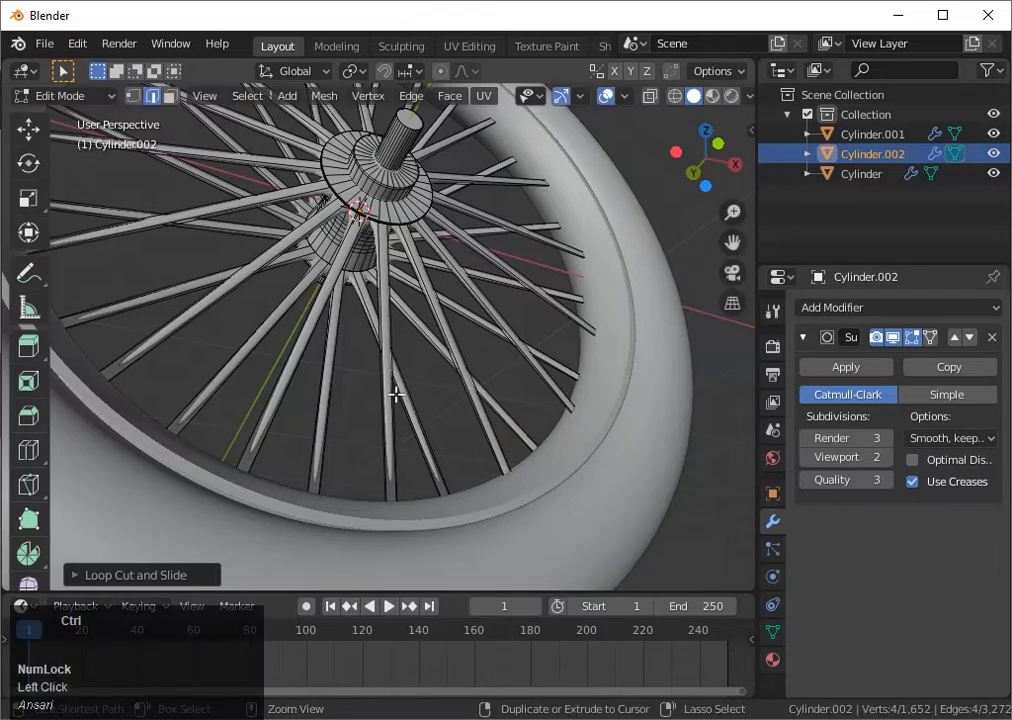
Add edge loops to the two spokes nearest the bottom of the wheel and slide them to the rim.
key(ctrl+r)
click(395, 392)
click(473, 521)
key(ctrl+r)
click(391, 455)
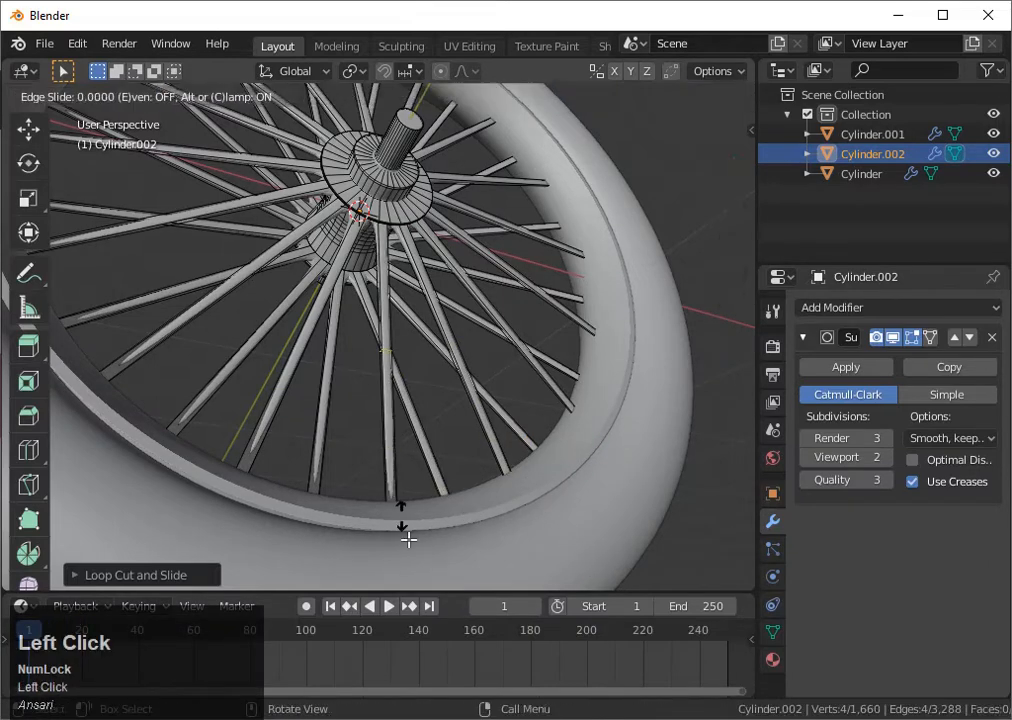
click(421, 103)
Add edge loops to the next three spokes clockwise past the bottom of the wheel, sliding each to its rim end.
click(318, 458)
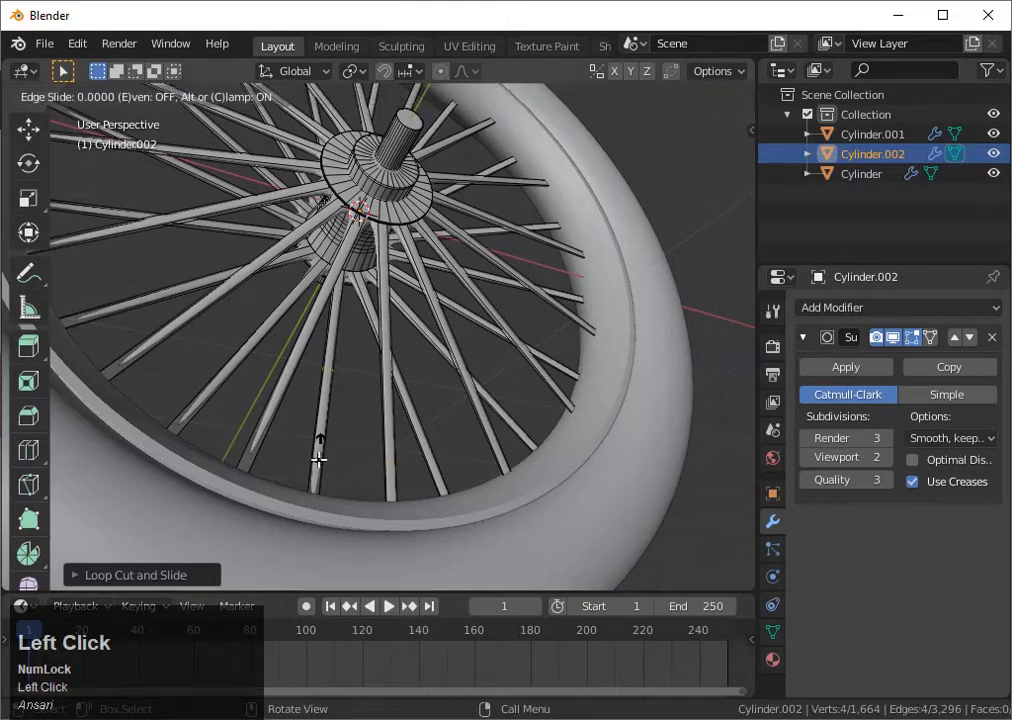
click(311, 494)
click(285, 350)
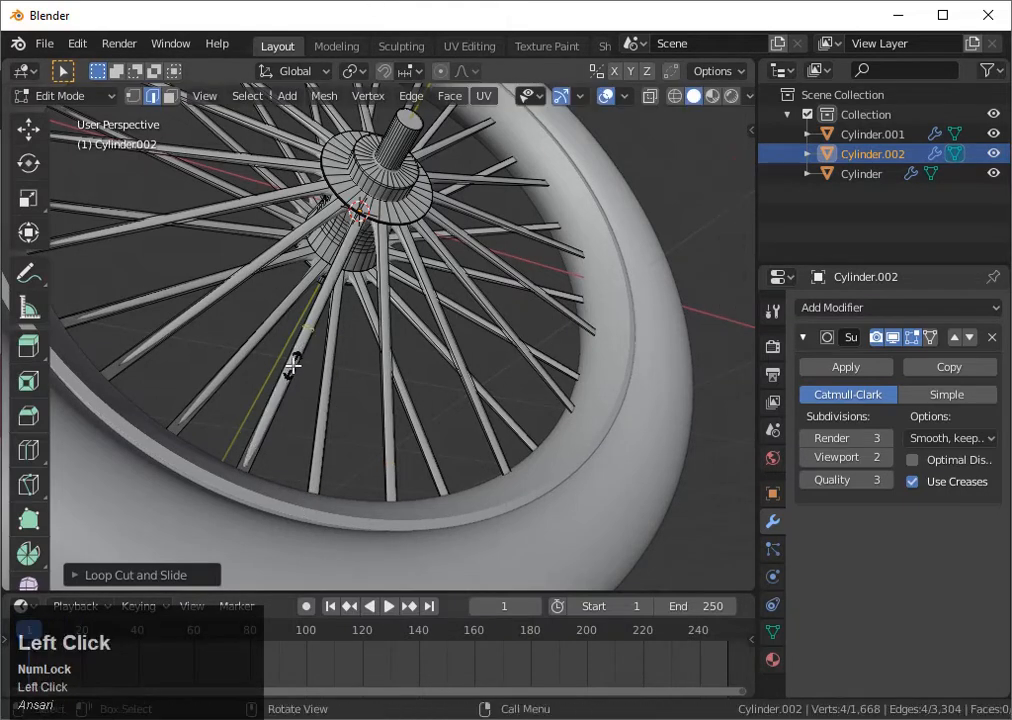
click(240, 485)
middle_drag(242, 479, 247, 458)
scroll(247, 458, up, 3)
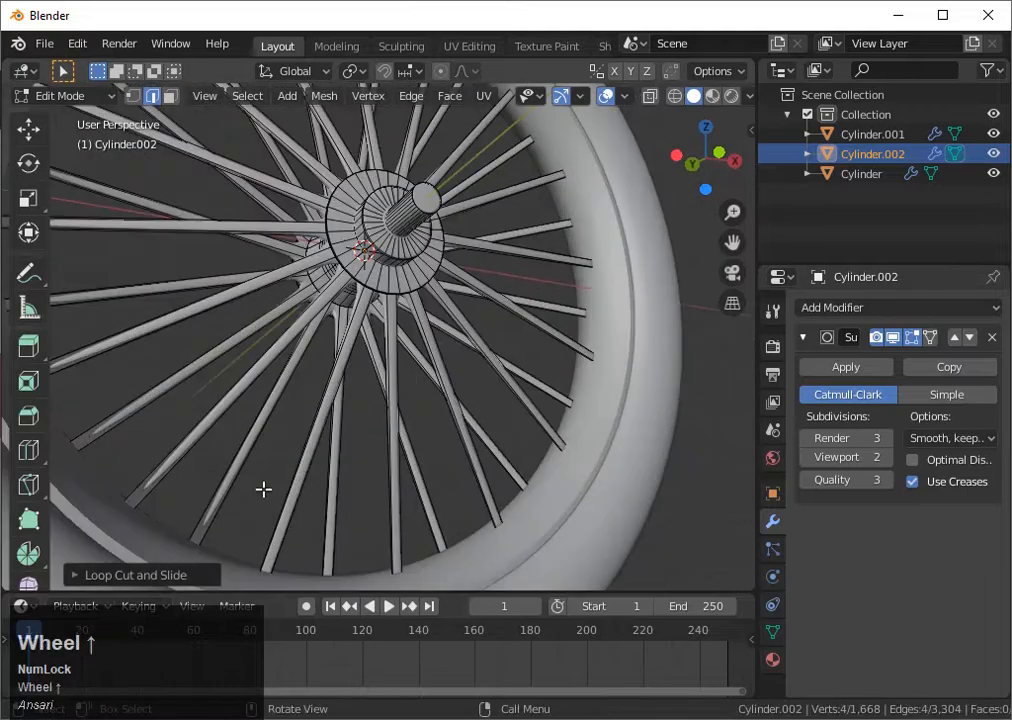
click(240, 484)
click(150, 121)
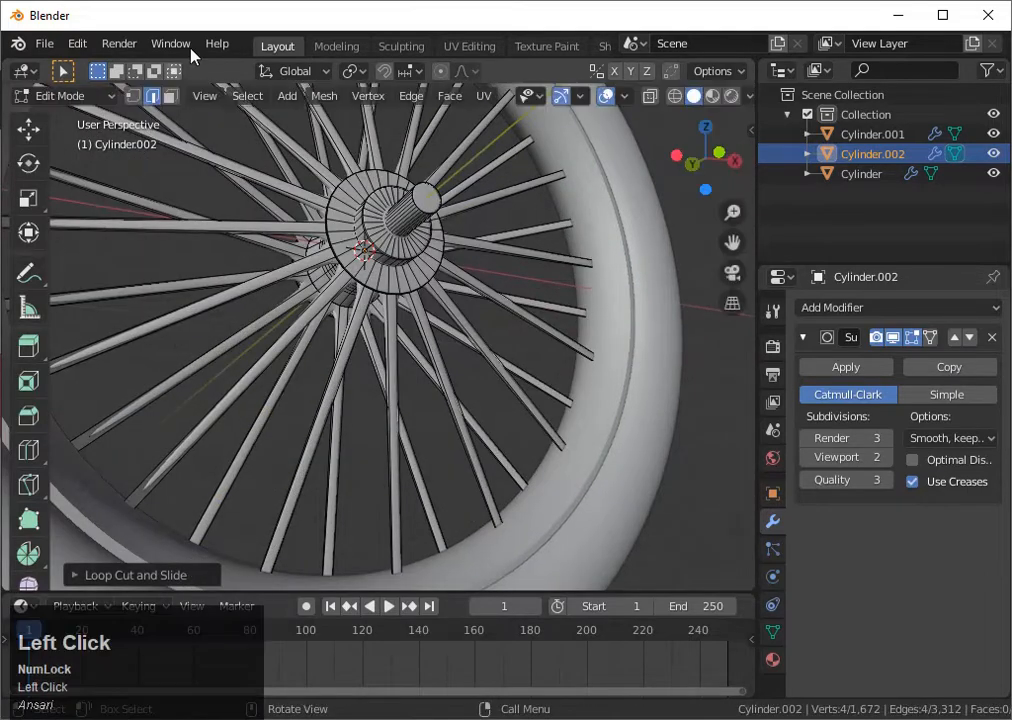
Add edge loops to the horizontal left-hand spoke and the spokes directly above and below it, sliding each to the rim.
scroll(241, 219, down, 3)
click(193, 241)
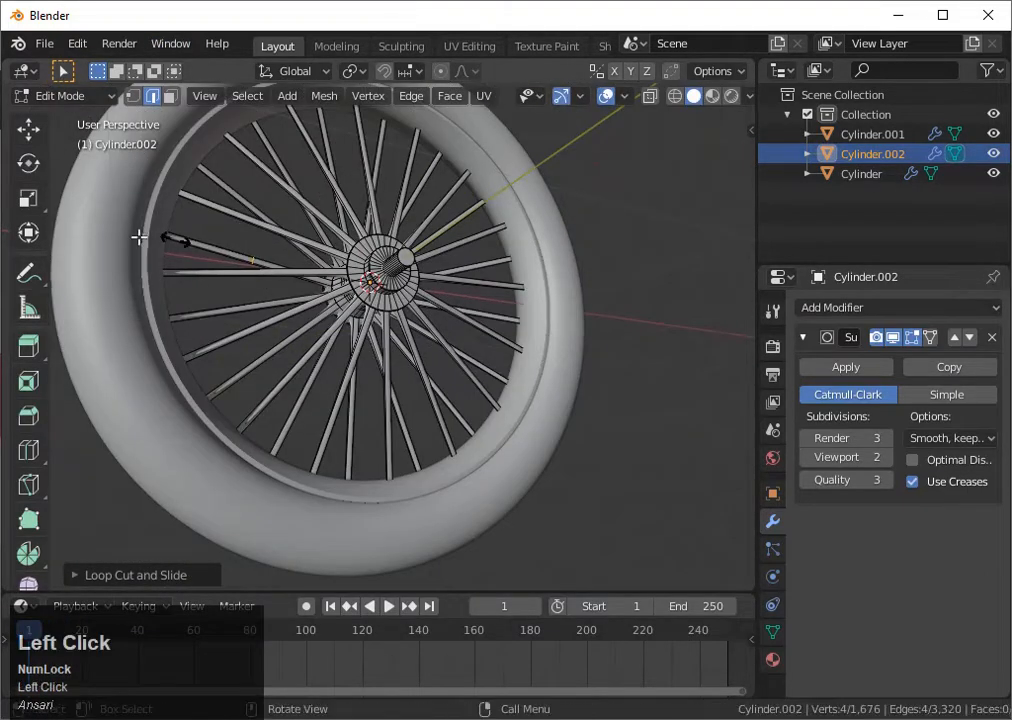
click(41, 206)
key(ctrl+r)
click(196, 268)
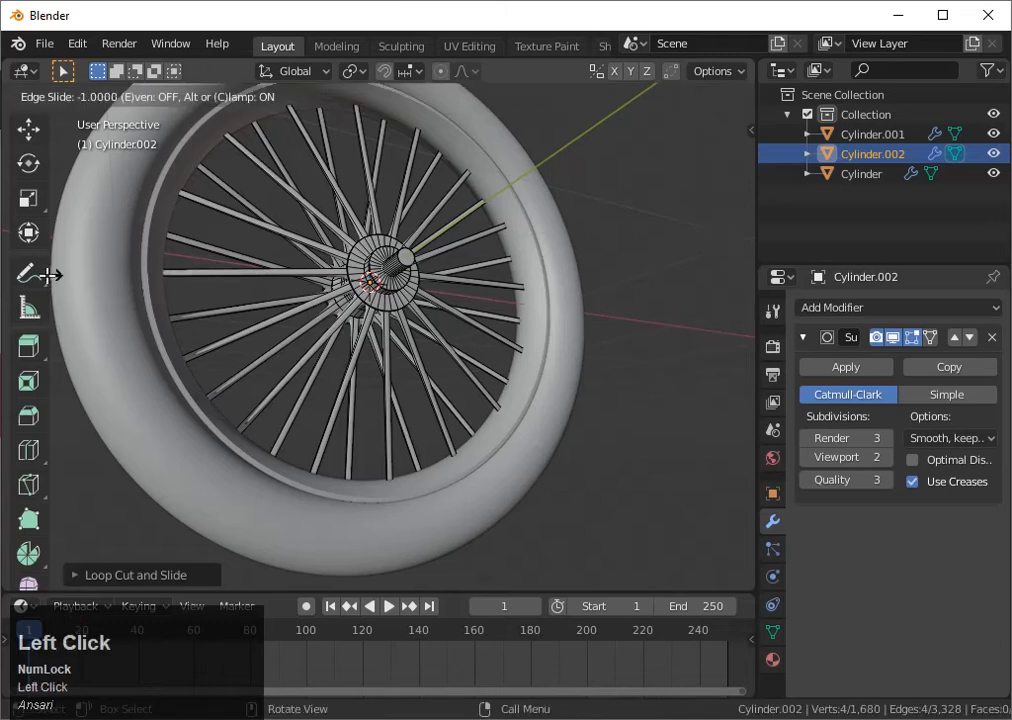
click(50, 273)
key(ctrl+r)
click(172, 266)
click(140, 318)
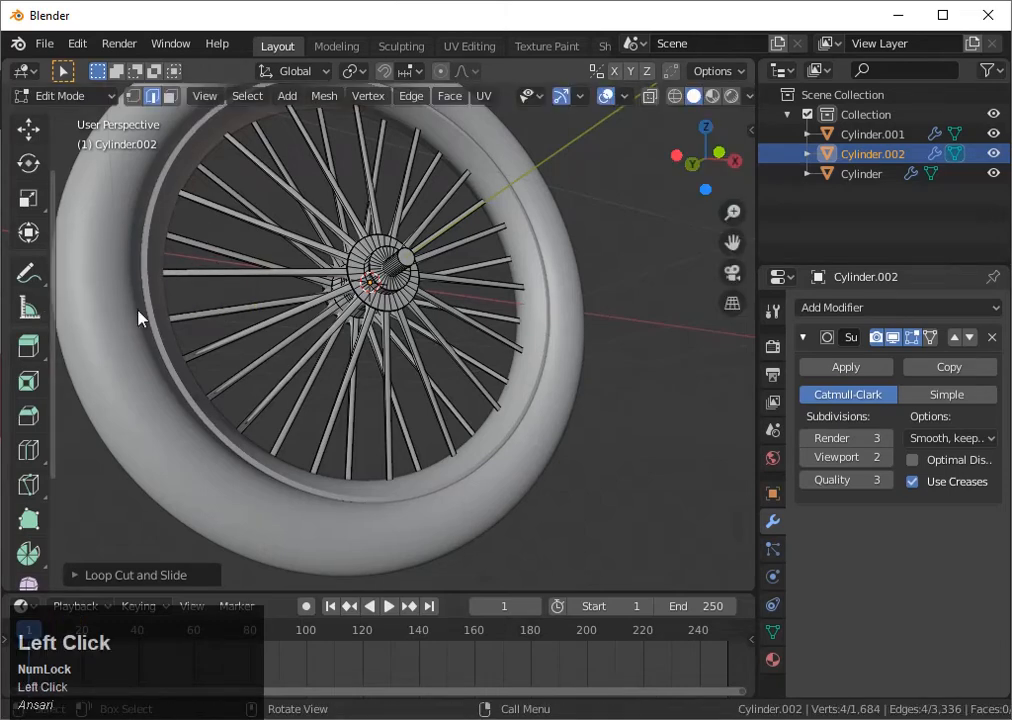
Add edge loops to the three remaining lower-left spokes and slide them to their rim ends.
click(247, 343)
click(95, 373)
key(ctrl+r)
click(267, 343)
click(176, 413)
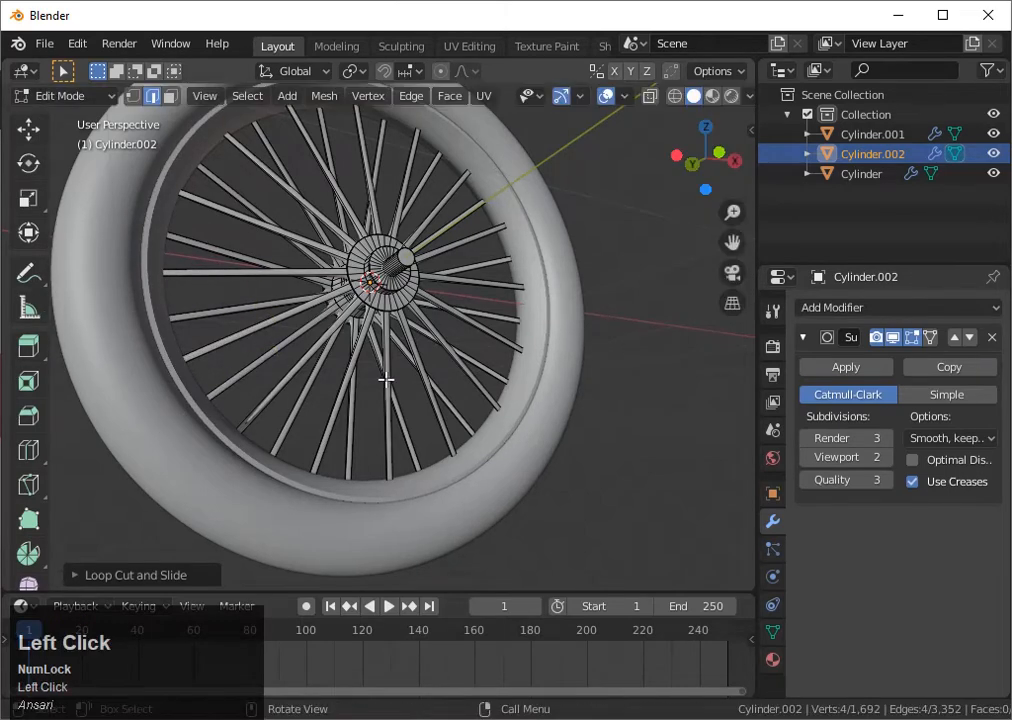
click(268, 389)
click(160, 510)
Return to Object Mode, make the tire the active object and view the whole wheel.
scroll(237, 440, up, 1)
scroll(245, 430, down, 2)
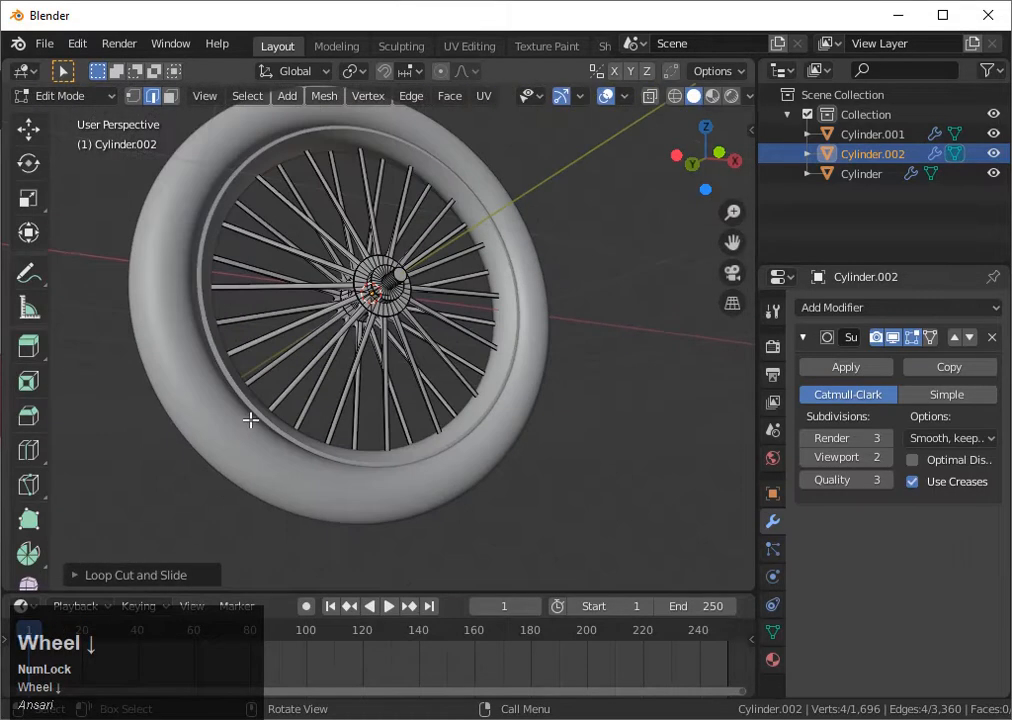
key(Tab)
click(530, 371)
middle_drag(558, 366, 618, 332)
scroll(526, 377, up, 3)
scroll(443, 420, down, 5)
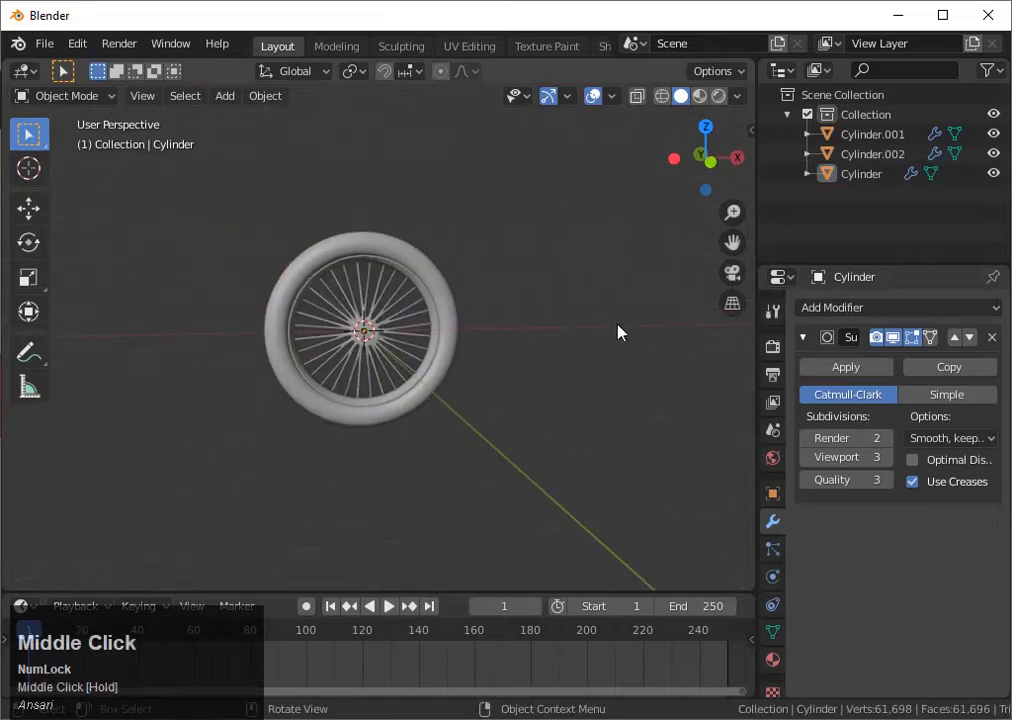
Apply the tire's Subdivision Surface modifier.
click(966, 345)
scroll(960, 341, up, 1)
click(957, 340)
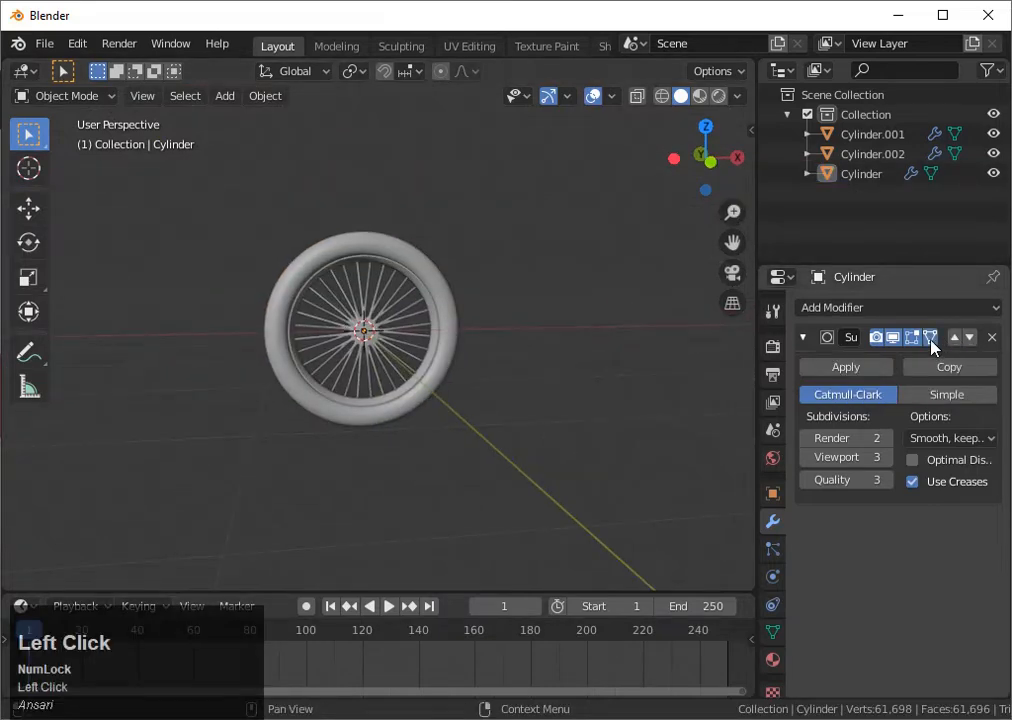
click(870, 374)
scroll(443, 355, up, 1)
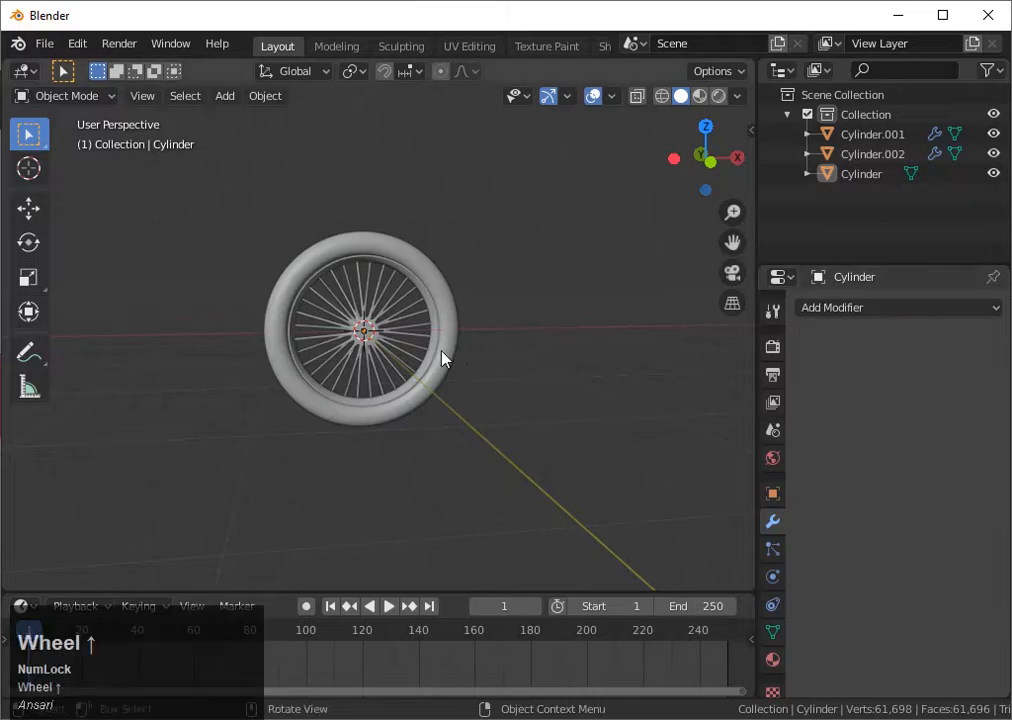
Add a plane at the wheel's center and rotate it 90 degrees about the X axis so it stands upright.
middle_drag(443, 355, 463, 310)
scroll(592, 337, up, 3)
key(shift+a)
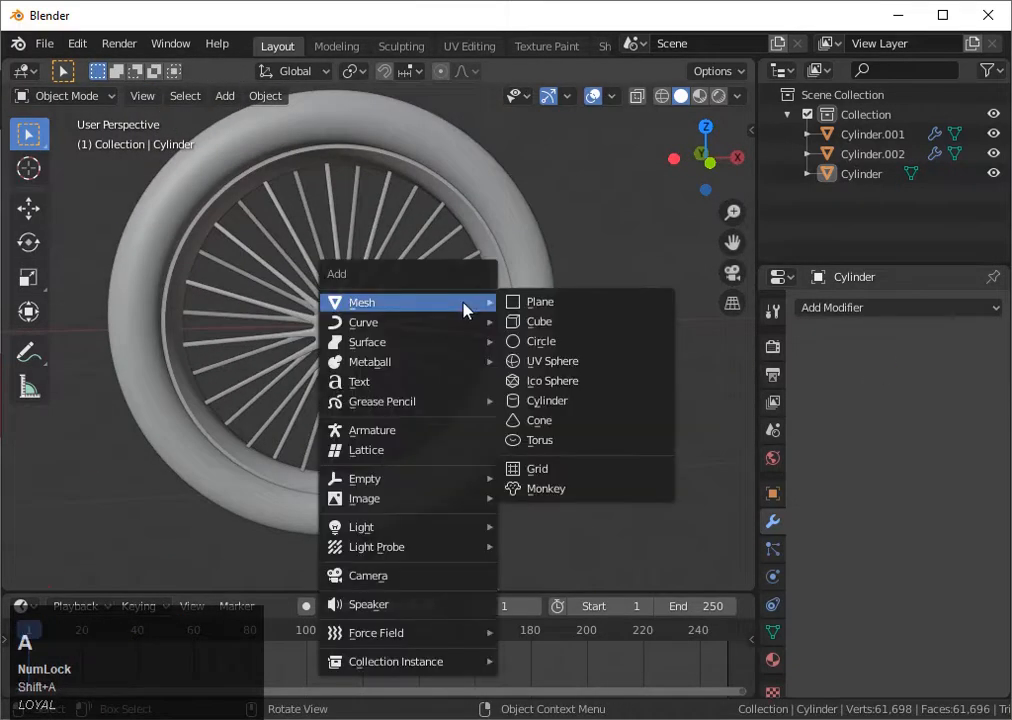
click(559, 301)
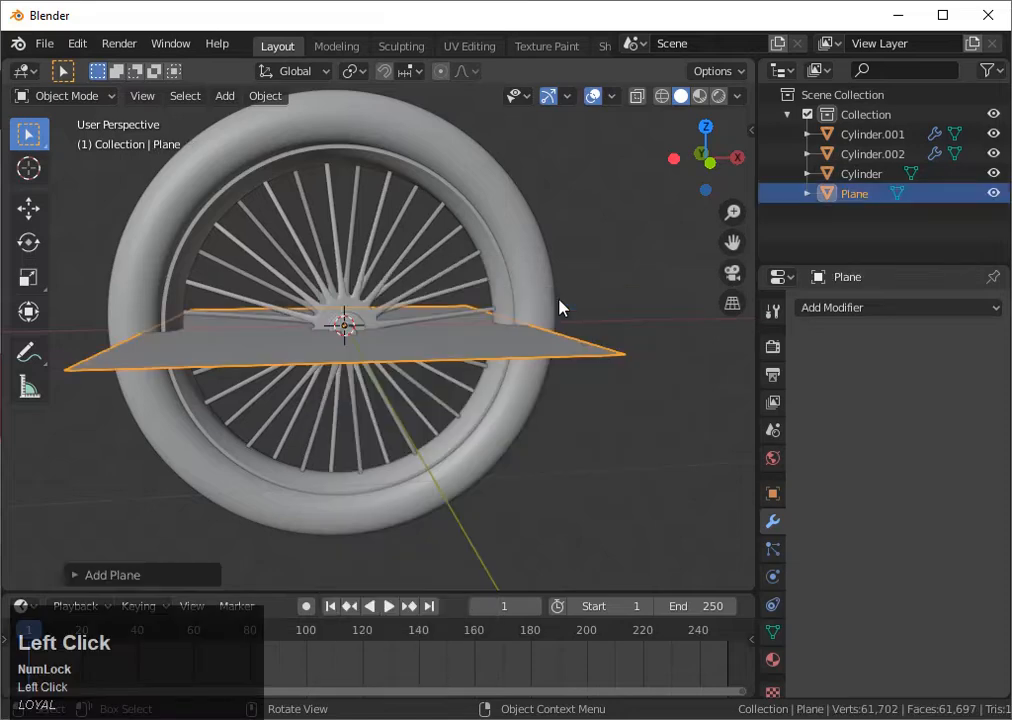
click(674, 158)
text(r90)
click(625, 220)
middle_drag(625, 220, 549, 238)
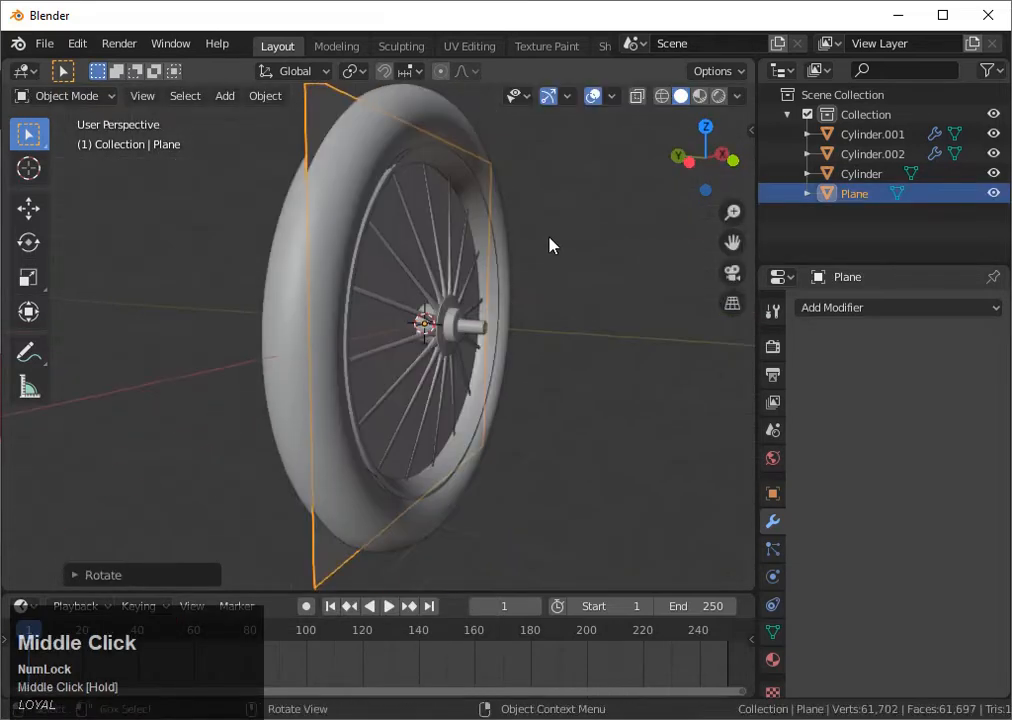
Move the upright plane along the Y axis out in front of the wheel and switch to the front view.
key(g)
key(y)
click(619, 262)
click(727, 157)
click(669, 160)
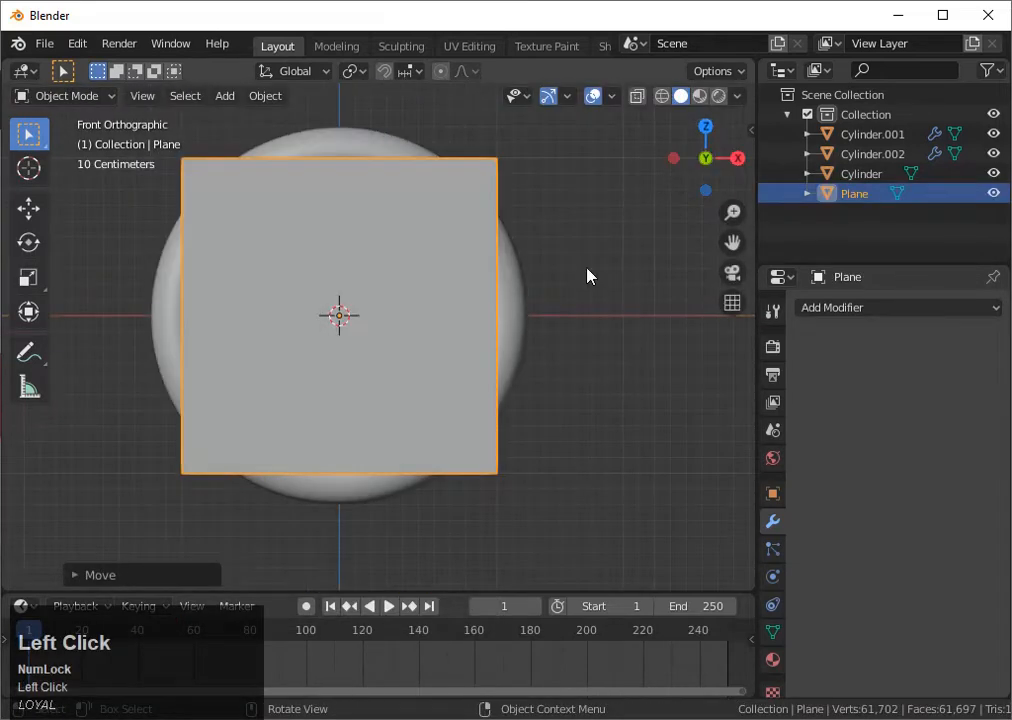
Scale the plane down in wireframe display until it is a small square around the hub.
key(s)
click(505, 293)
key(shift+z)
key(s)
click(434, 300)
scroll(434, 300, up, 4)
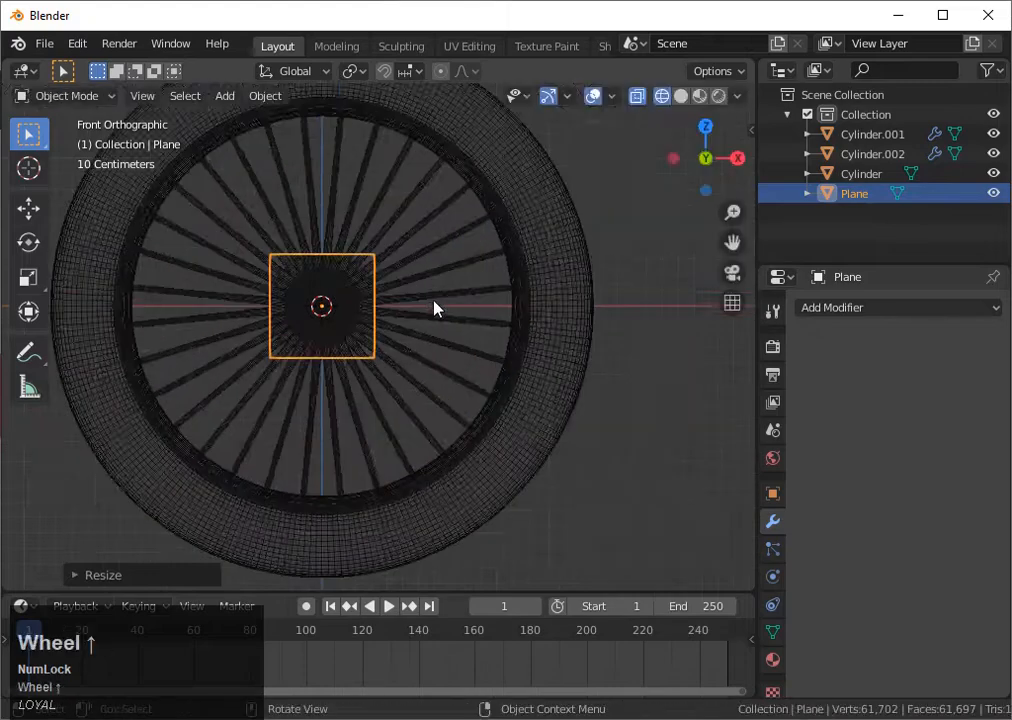
drag(731, 241, 808, 244)
key(s)
click(517, 358)
middle_drag(506, 360, 499, 339)
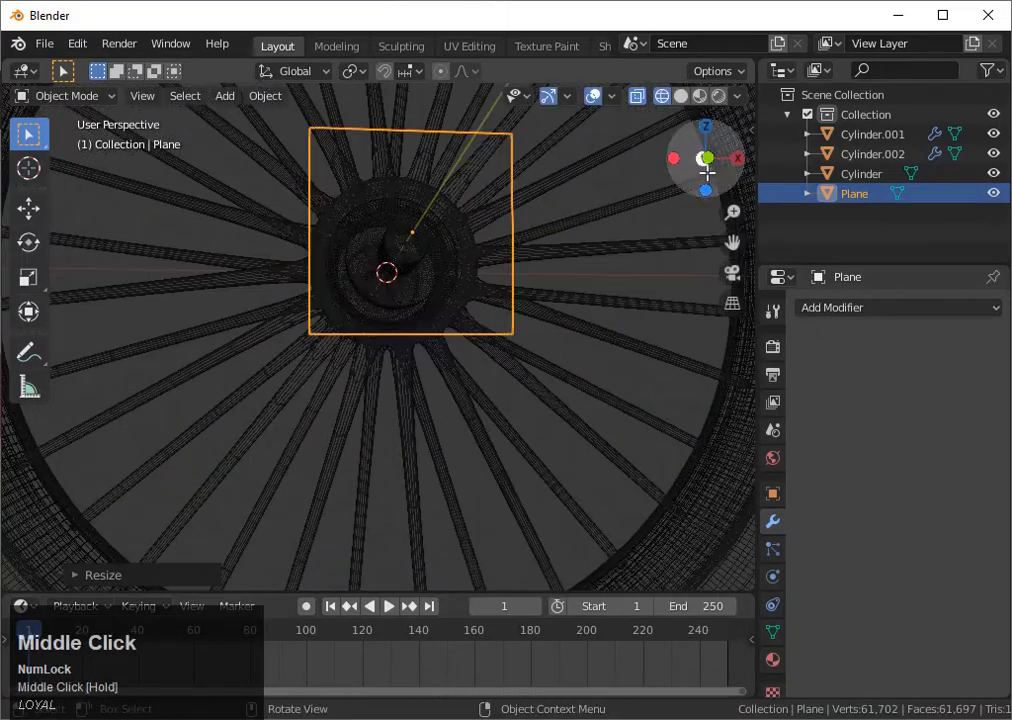
From the front view, stretch the plane along the Z axis and shrink it to roughly fit the hub disc.
click(706, 156)
key(s)
key(z)
click(623, 280)
key(s)
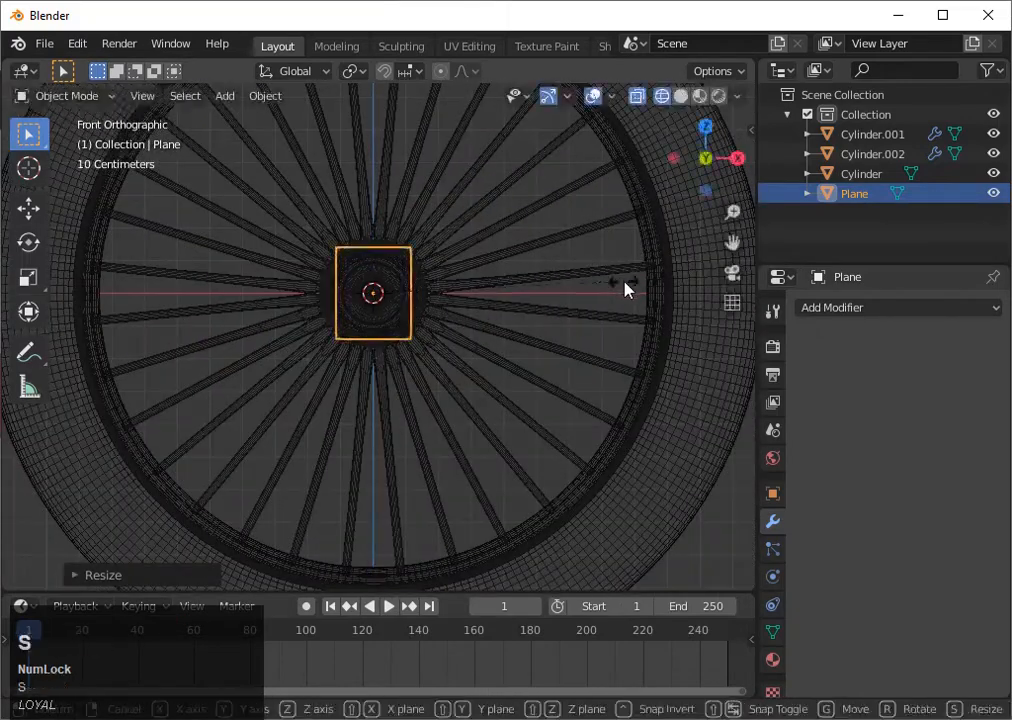
click(606, 284)
In solid display, enter Edit Mode on the plane and divide it with two evenly spaced vertical loop cuts.
key(shift+z)
scroll(660, 278, up, 3)
drag(734, 249, 795, 268)
scroll(557, 314, up, 2)
key(Tab)
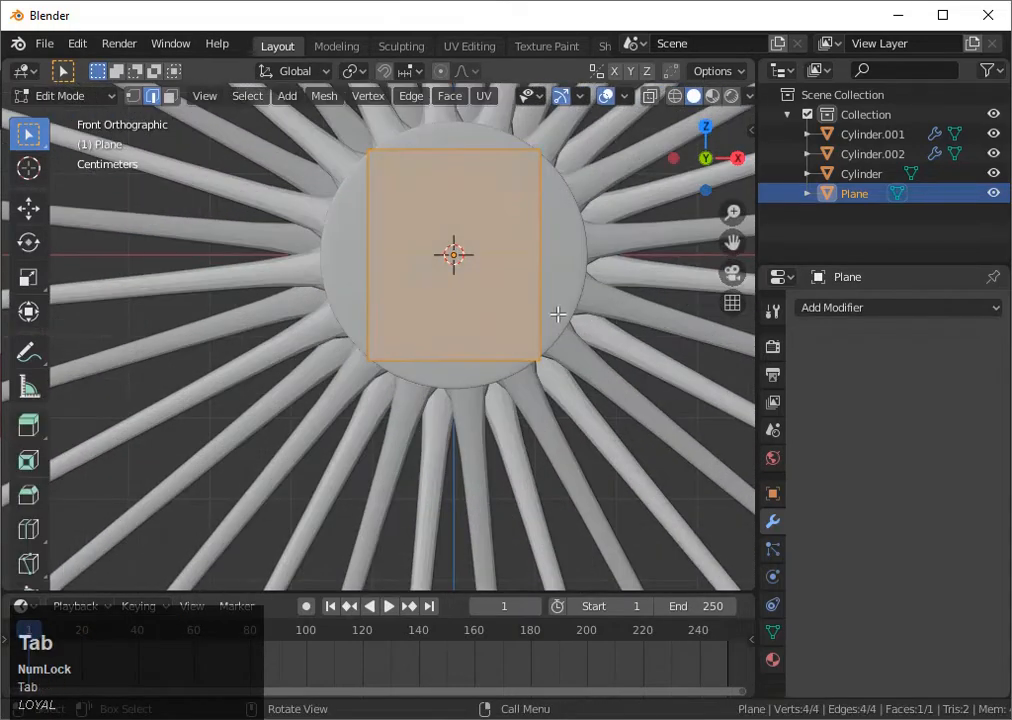
click(467, 340)
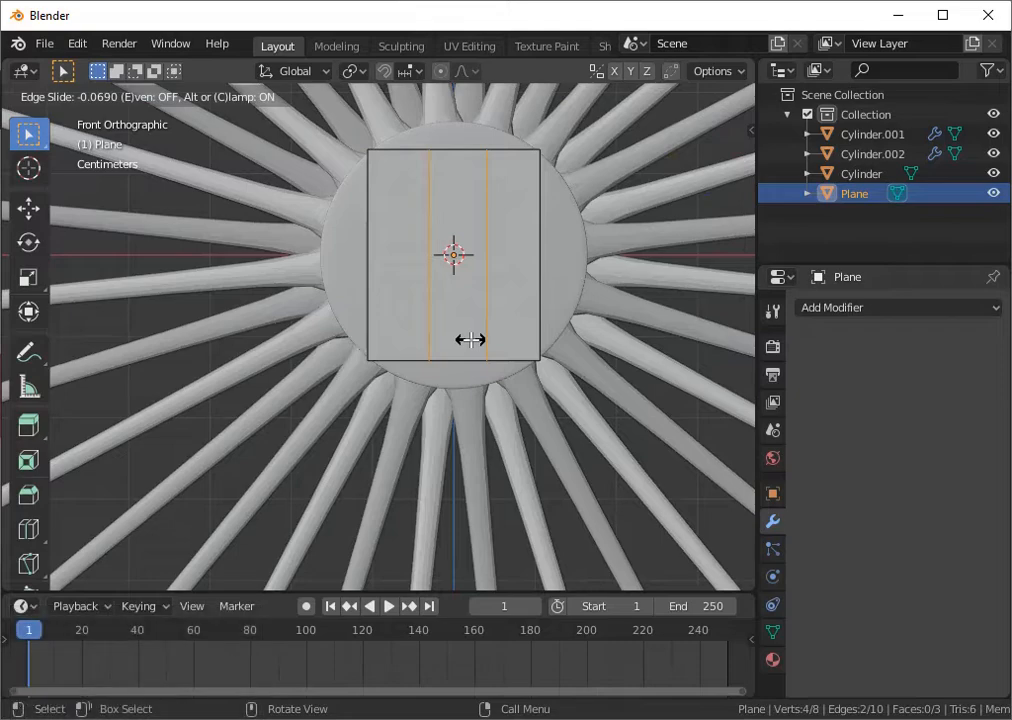
click(470, 340)
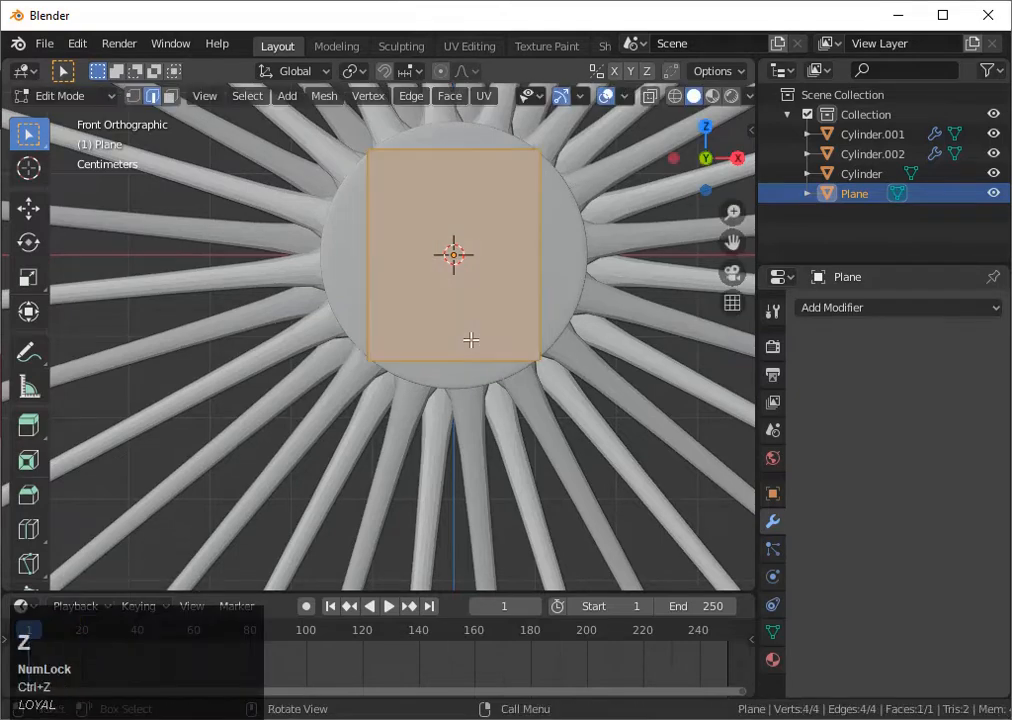
click(462, 341)
scroll(461, 339, up, 2)
scroll(461, 339, down, 2)
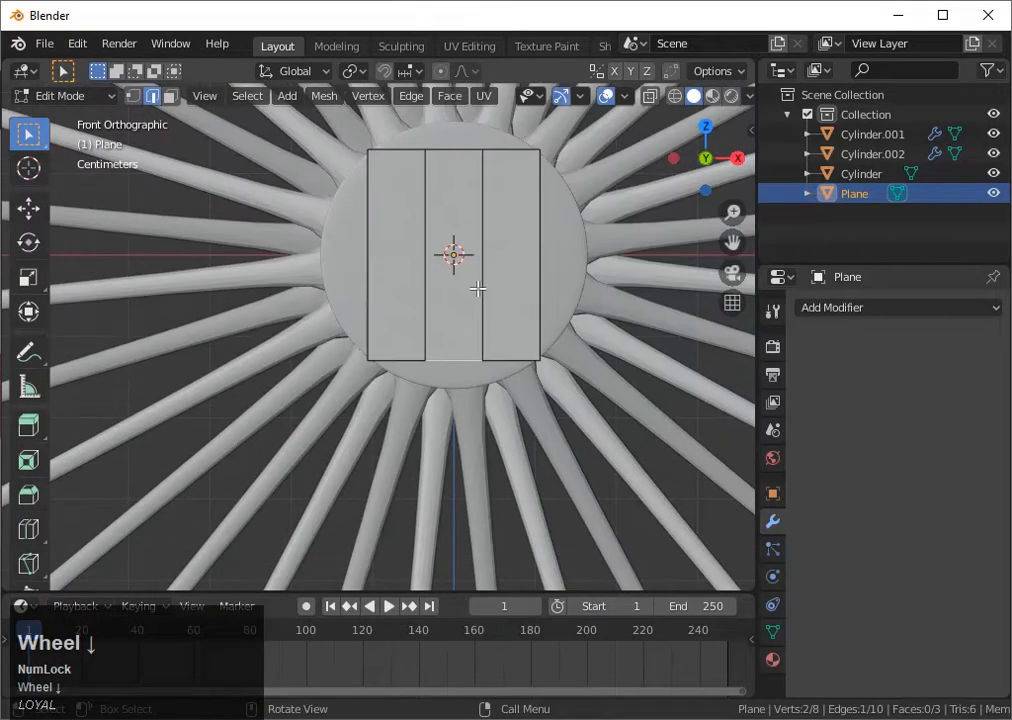
Add one horizontal loop cut across the plane, slid slightly above its center.
key(ctrl+r)
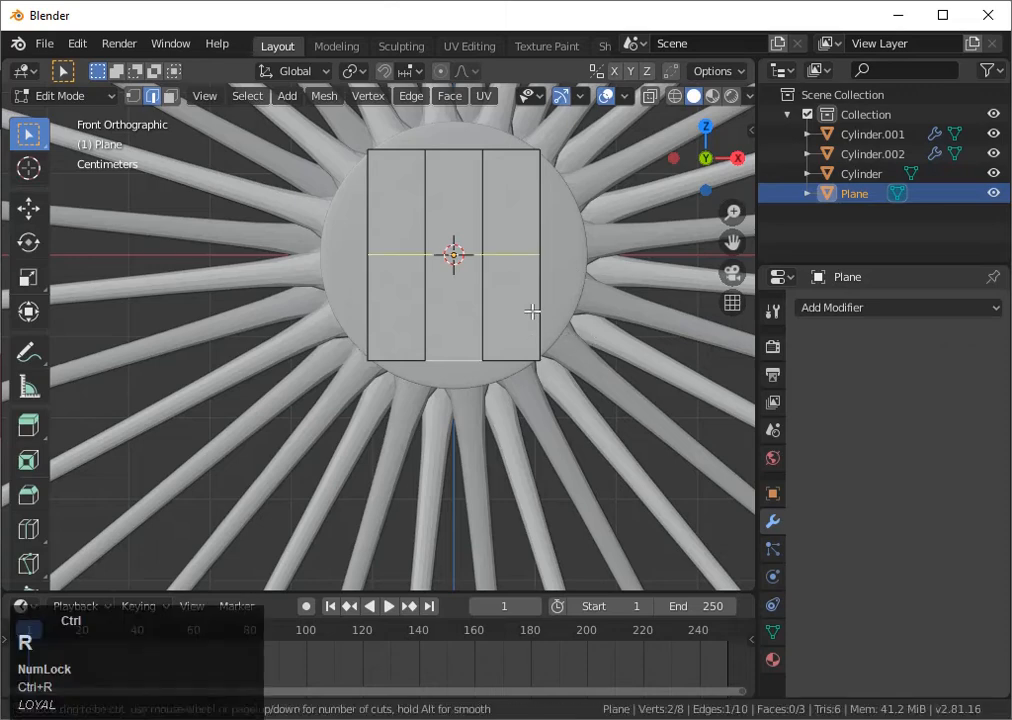
click(532, 311)
click(534, 298)
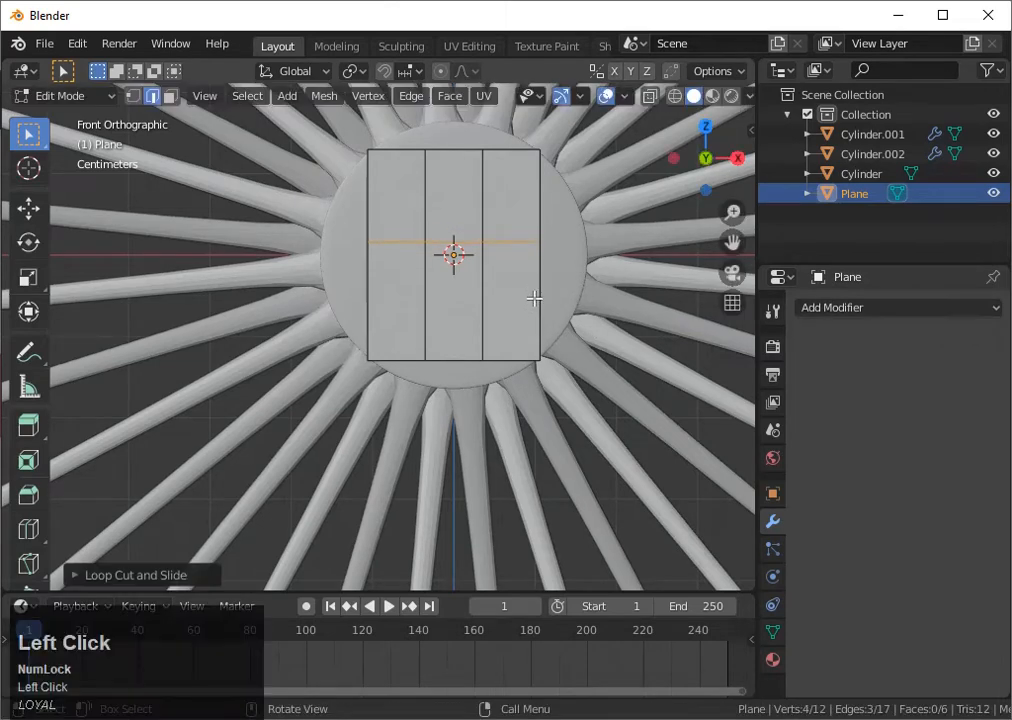
Delete the lower middle face of the plane to cut a slot below its center, and return to Object Mode.
click(541, 290)
scroll(426, 331, down, 1)
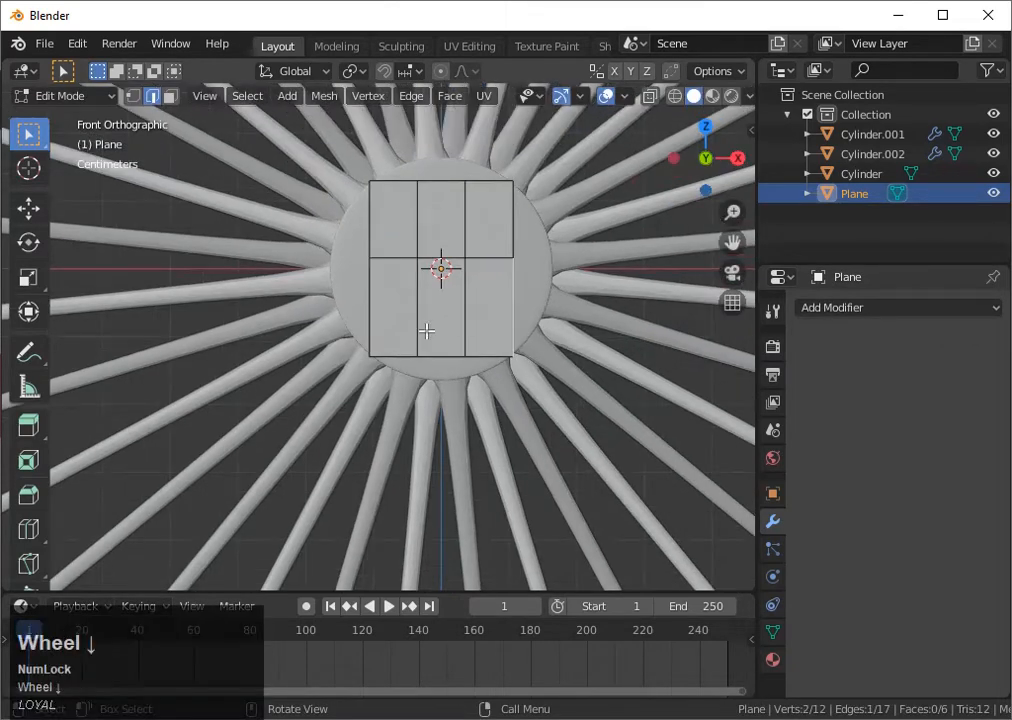
click(422, 317)
right_click(445, 322)
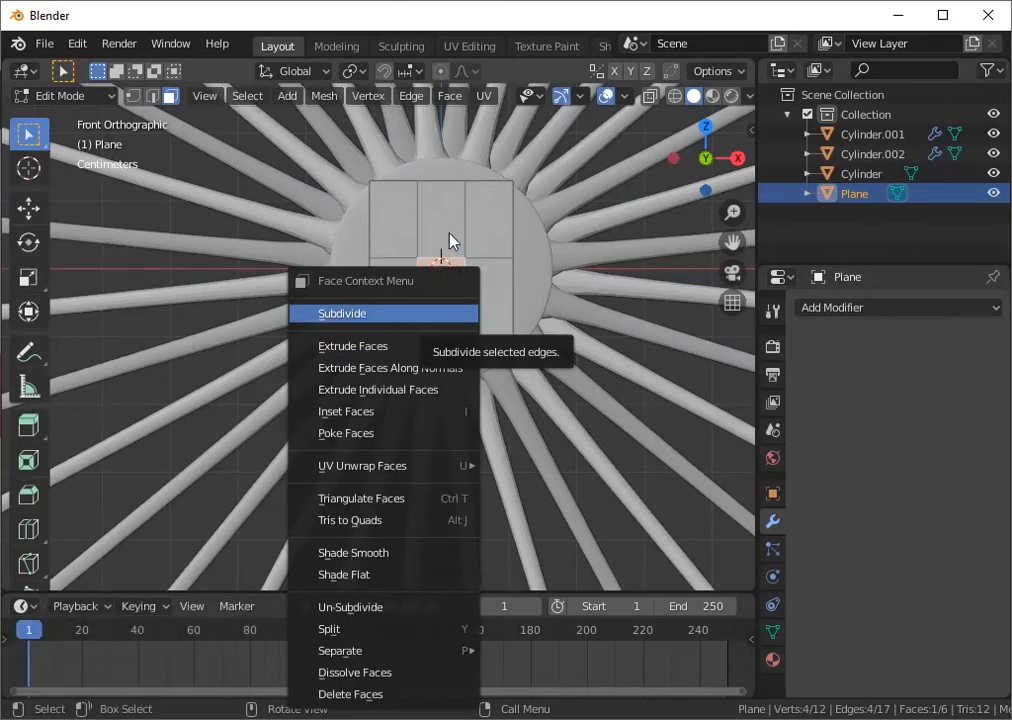
click(450, 300)
click(452, 300)
key(x)
click(448, 304)
mouse_move(448, 304)
middle_down()
mouse_move(458, 280)
mouse_move(447, 319)
middle_up()
key(Tab)
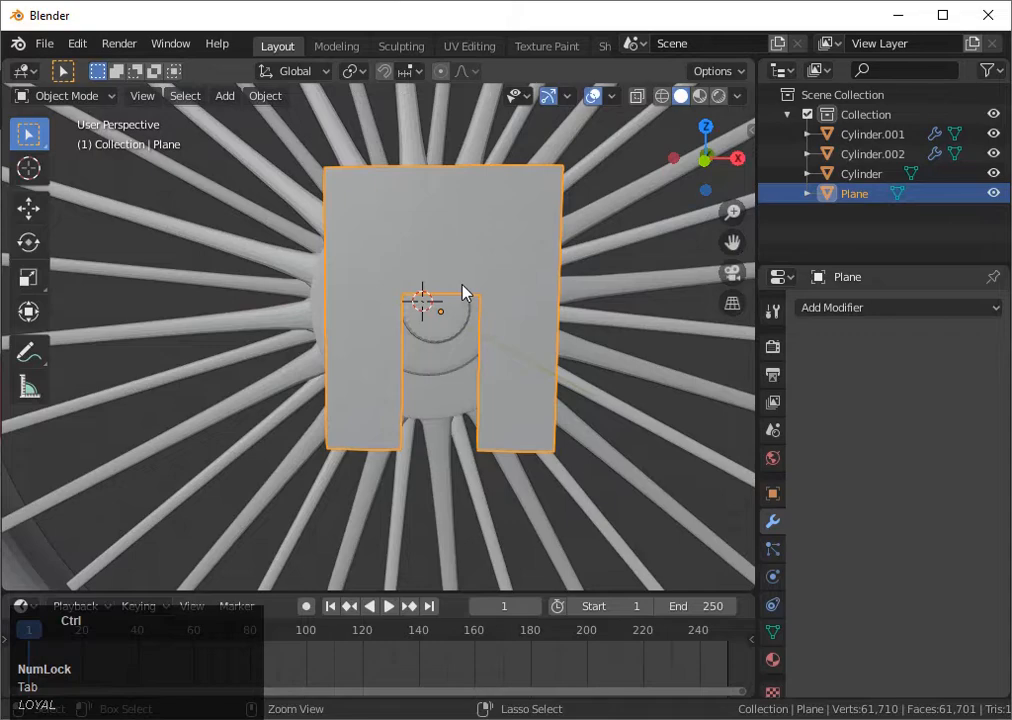
From the front view, raise the slotted plane so its slot straddles the axle, and widen it slightly along the X axis.
click(706, 160)
scroll(533, 325, up, 2)
click(545, 320)
key(g)
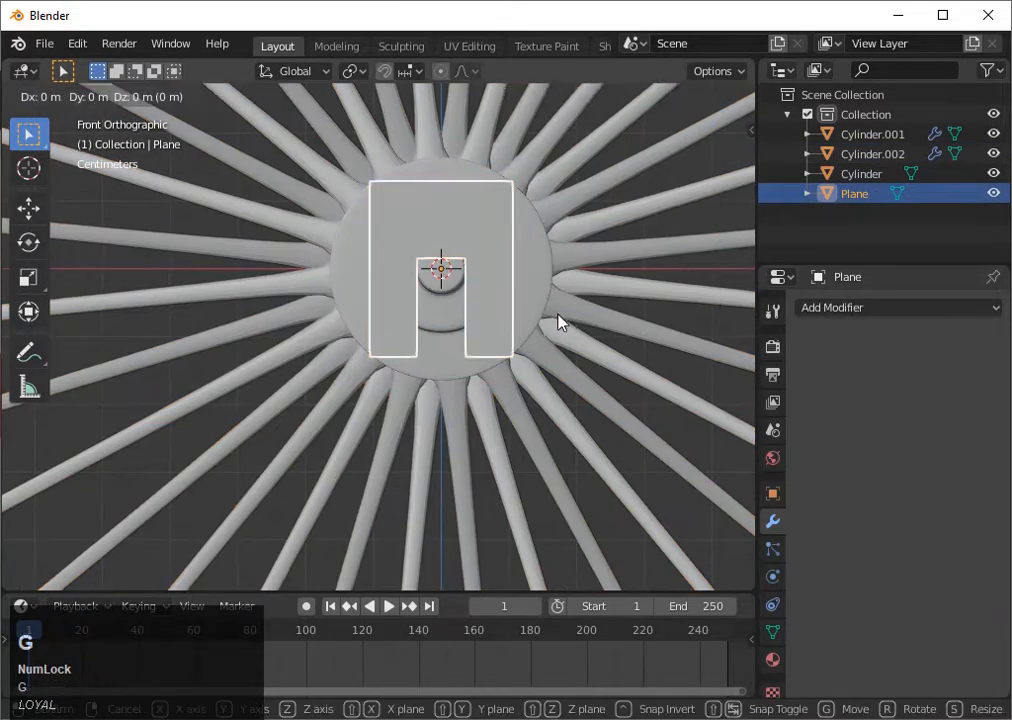
click(554, 295)
key(s)
key(x)
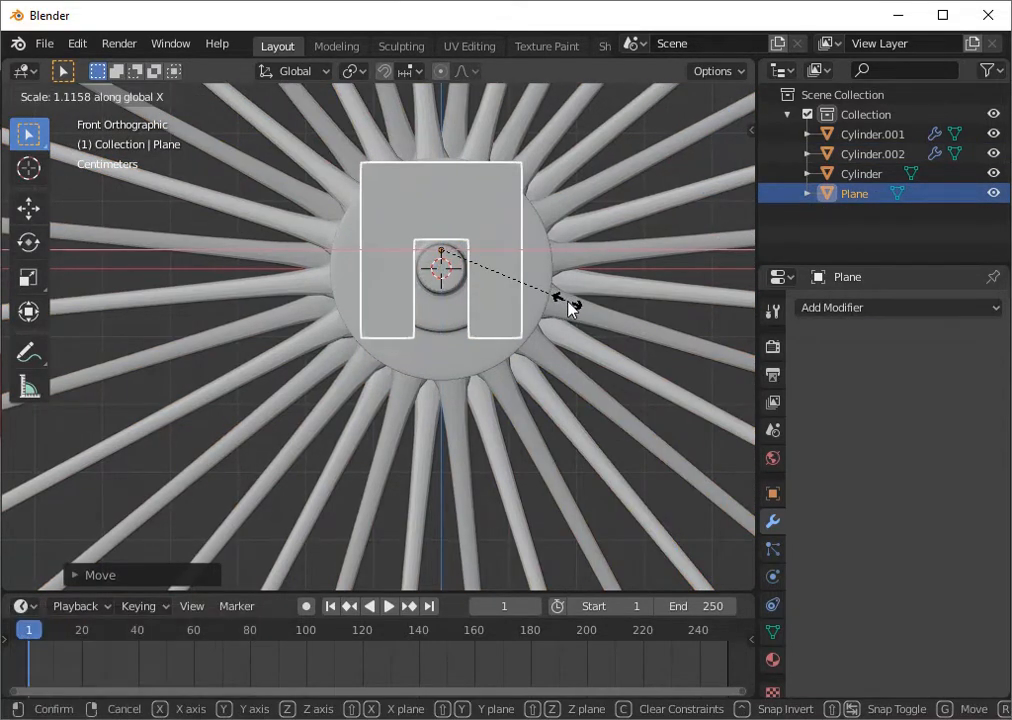
click(570, 303)
scroll(570, 308, up, 1)
click(571, 303)
scroll(571, 303, down, 5)
middle_drag(571, 303, 574, 303)
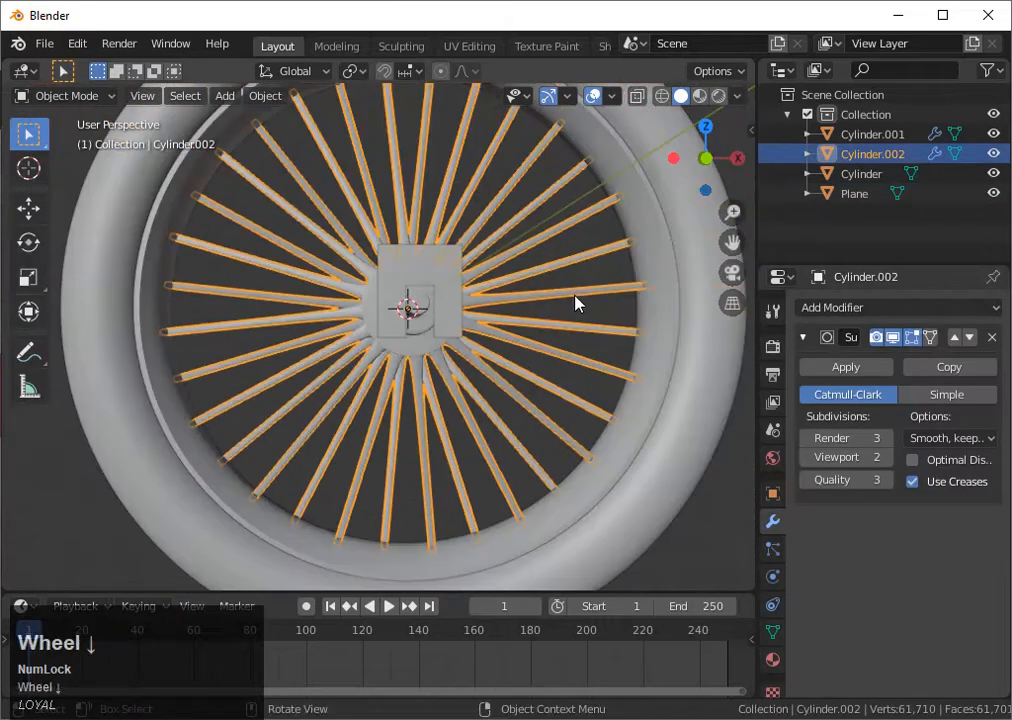
From the side view, extrude the whole slotted plane slightly outward to turn it into a thin solid bracket.
click(452, 282)
click(674, 158)
scroll(727, 240, up, 1)
drag(732, 242, 594, 278)
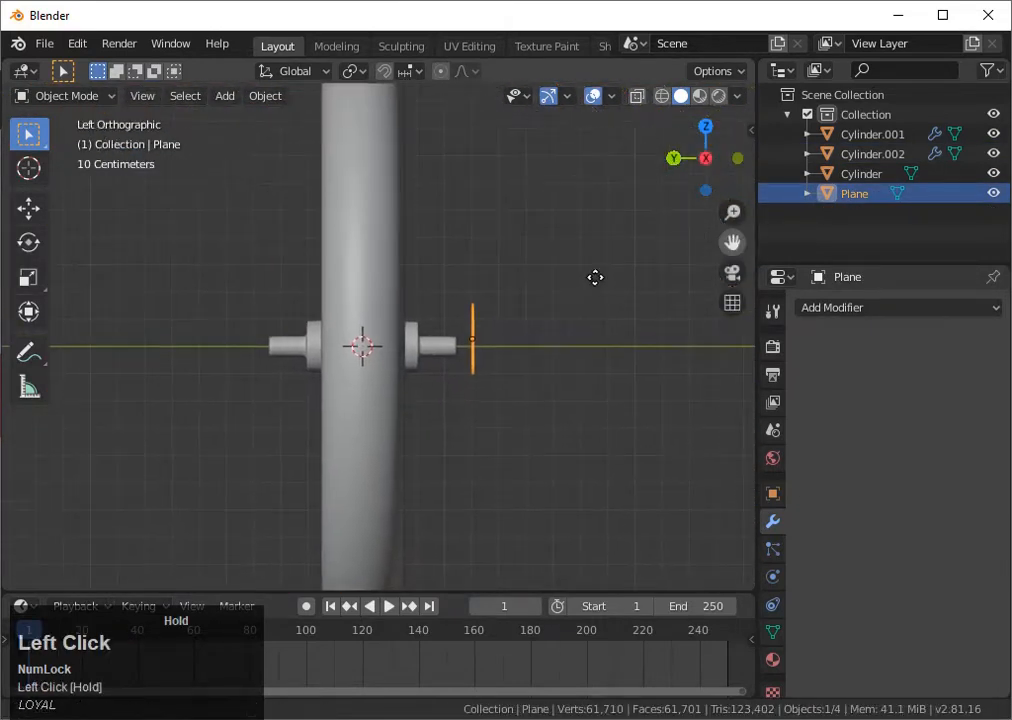
key(Tab)
key(a)
key(e)
click(638, 321)
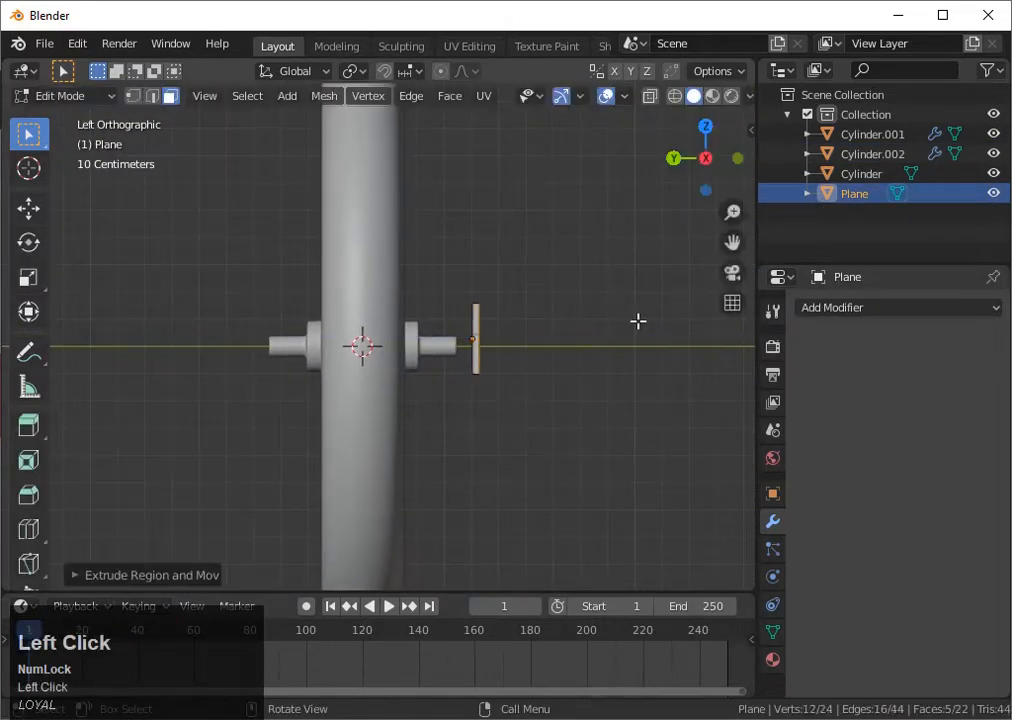
key(Tab)
middle_drag(638, 321, 535, 302)
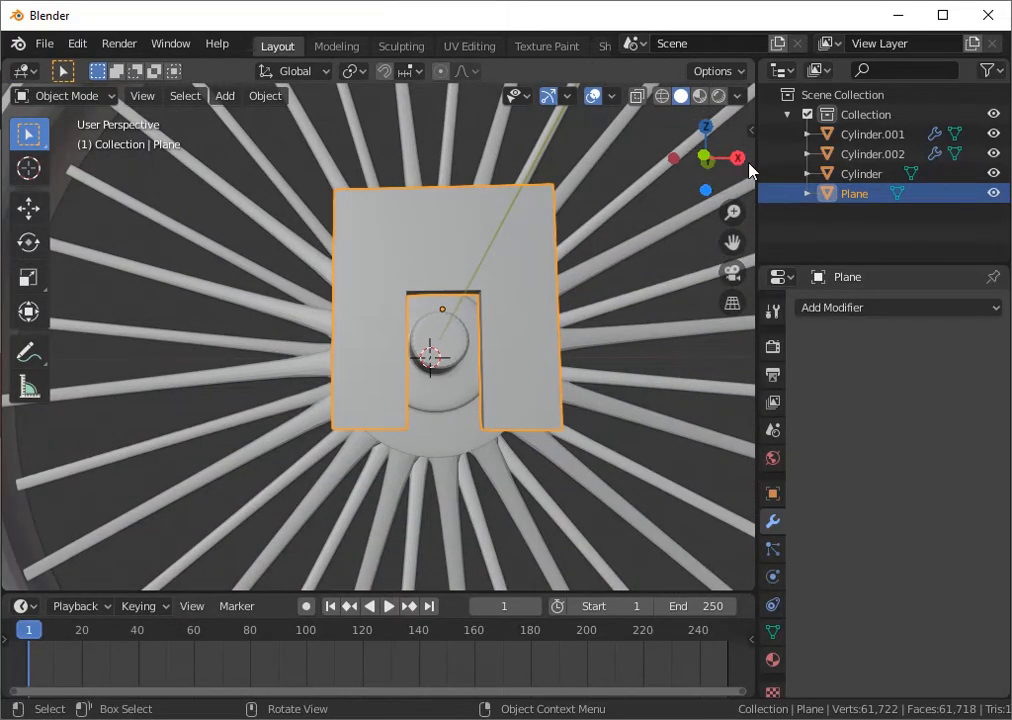
From the top view, thicken the bracket along the Y axis and move it back onto the axle.
click(708, 158)
scroll(706, 160, down, 3)
click(706, 128)
key(s)
key(y)
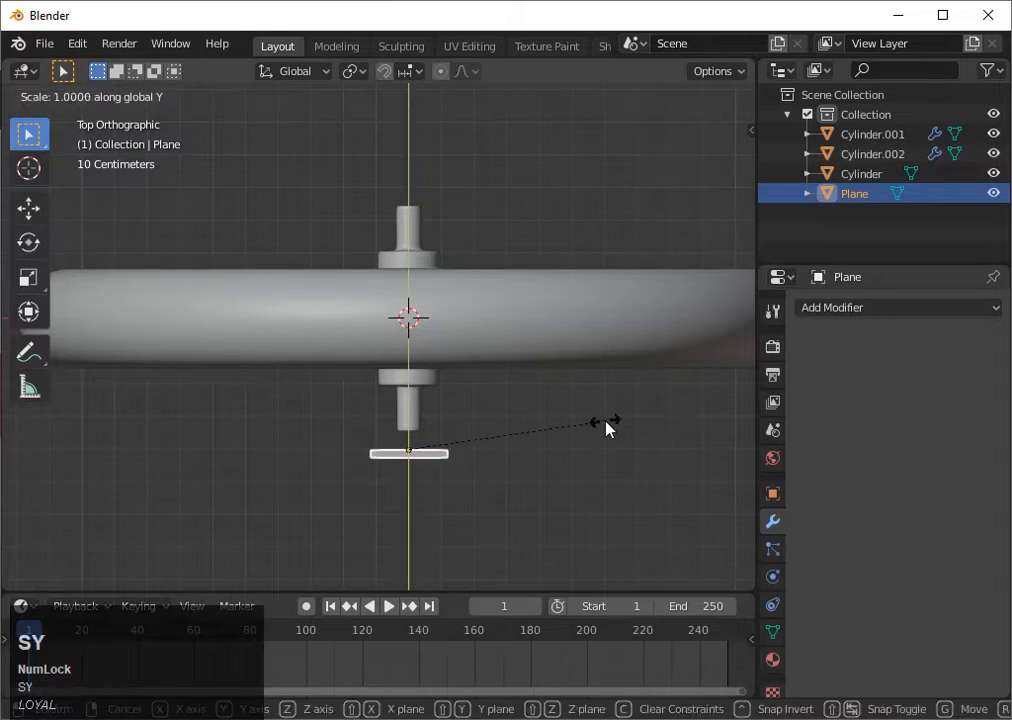
click(659, 430)
key(g)
click(662, 393)
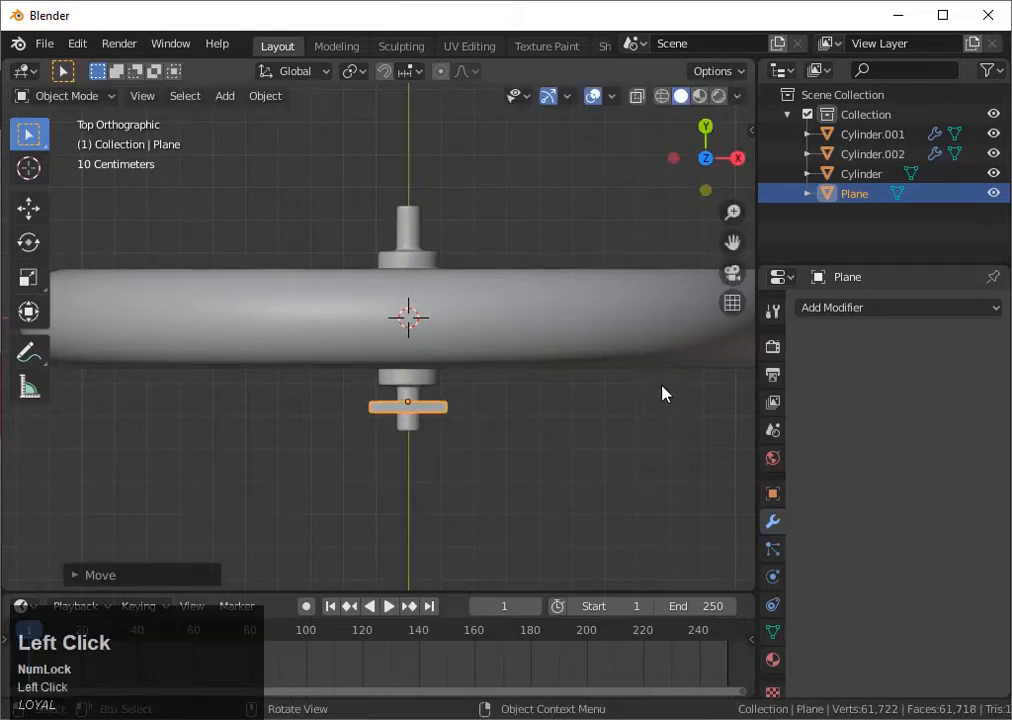
Scale the bracket along the Y axis again to make it noticeably thicker on the axle.
key(s)
key(y)
click(63, 413)
scroll(278, 440, down, 3)
middle_drag(278, 440, 505, 370)
scroll(445, 312, up, 4)
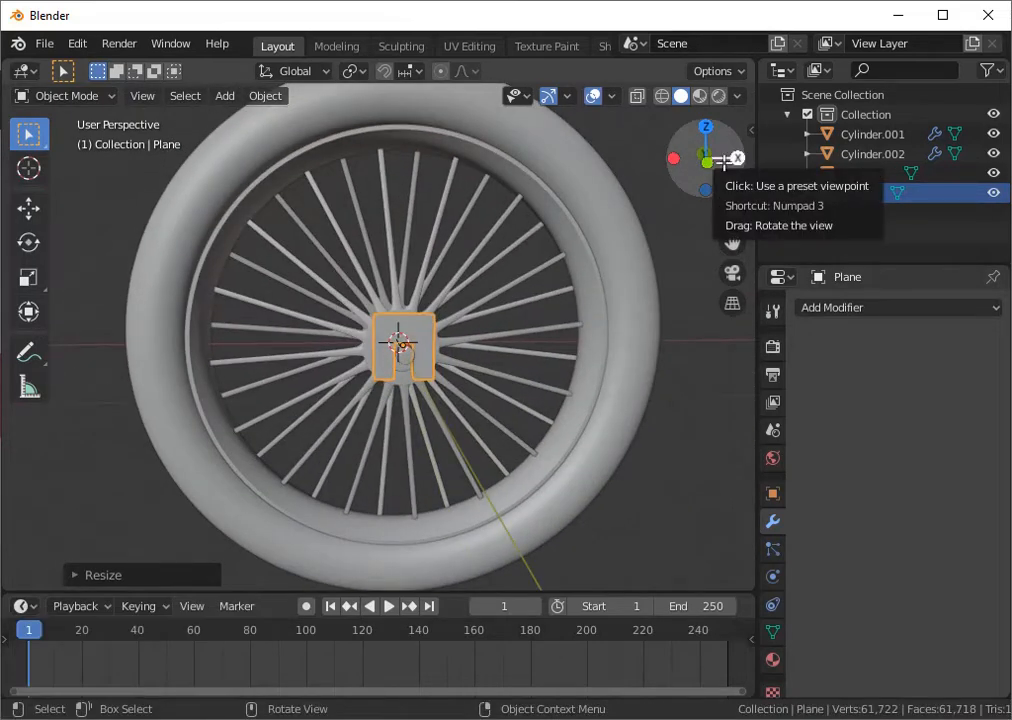
click(726, 158)
click(677, 158)
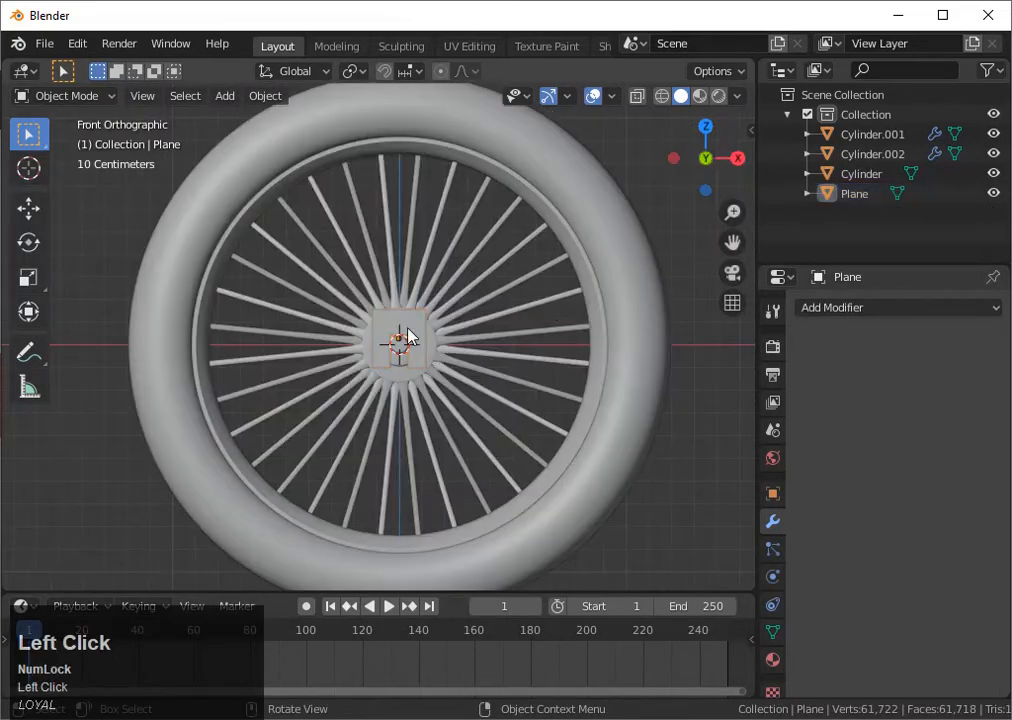
In Edit Mode, select the bracket's outer side faces and scale them inward along the X axis to narrow it.
click(408, 338)
scroll(486, 346, up, 6)
key(Tab)
middle_drag(513, 343, 600, 335)
shift+click(481, 321)
shift+click(429, 368)
shift+click(427, 325)
middle_drag(545, 355, 477, 364)
key(s)
key(x)
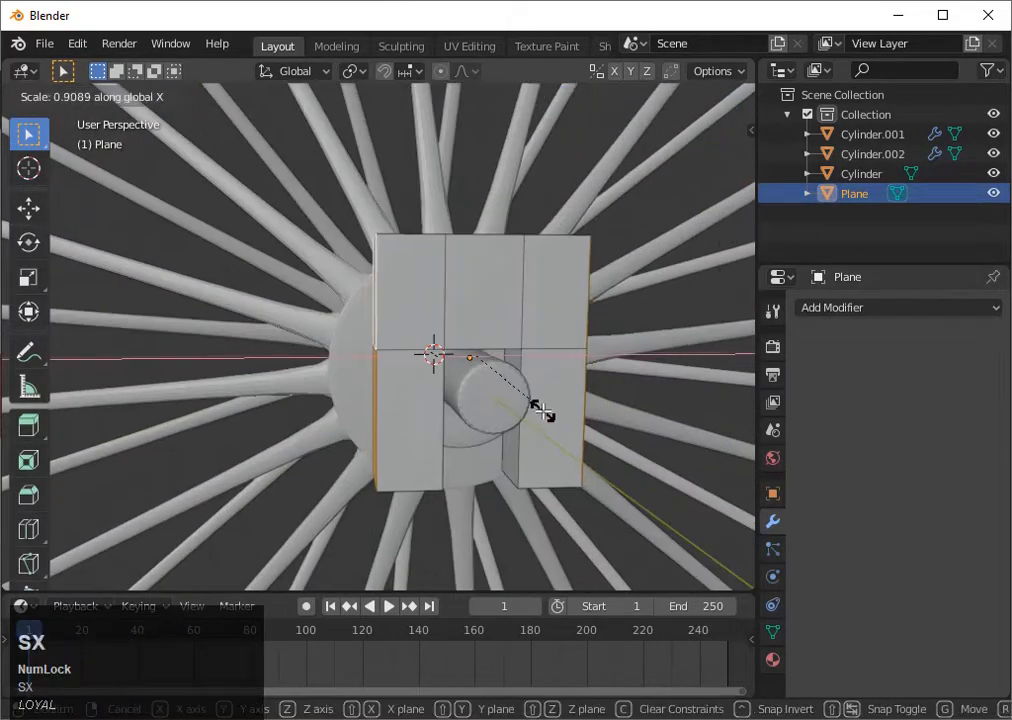
click(526, 393)
key(Tab)
From the front view, shift the bracket slightly along the X axis to center its slot on the axle.
scroll(529, 390, down, 5)
middle_drag(529, 390, 459, 337)
scroll(568, 362, up, 1)
click(562, 359)
click(462, 322)
click(706, 158)
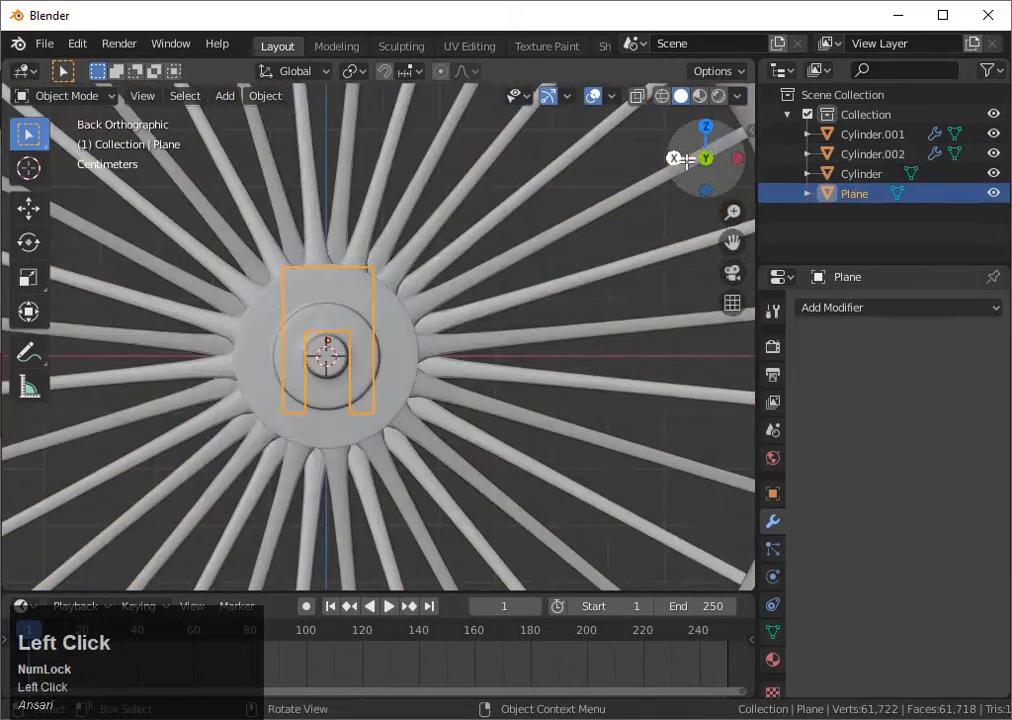
click(706, 158)
scroll(539, 327, up, 2)
scroll(540, 335, up, 1)
key(g)
key(y)
key(x)
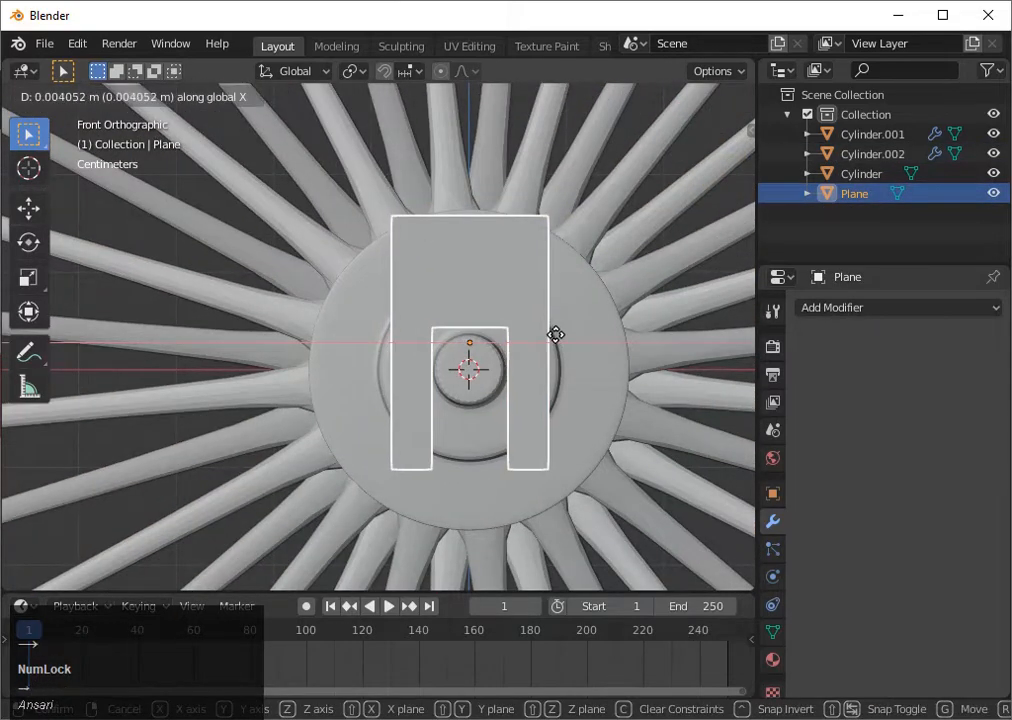
click(553, 365)
click(553, 365)
scroll(553, 370, down, 2)
middle_drag(553, 373, 585, 302)
scroll(661, 342, down, 2)
click(707, 154)
scroll(681, 322, down, 2)
click(28, 352)
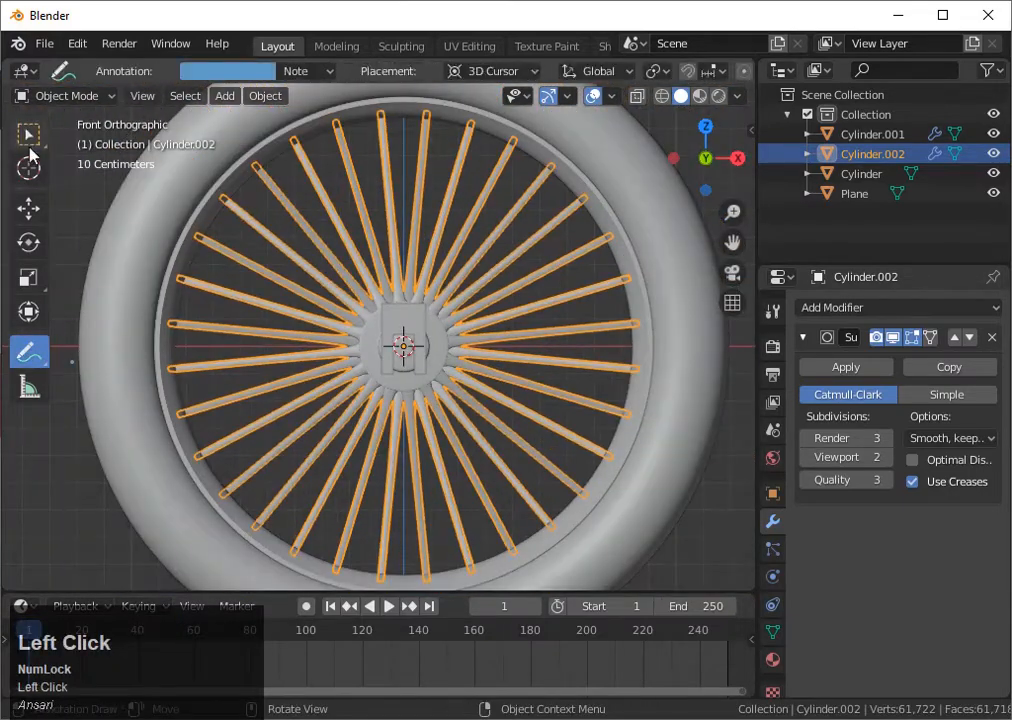
click(29, 142)
scroll(425, 436, up, 4)
scroll(425, 402, down, 3)
middle_drag(425, 400, 439, 336)
click(427, 322)
scroll(427, 325, down, 4)
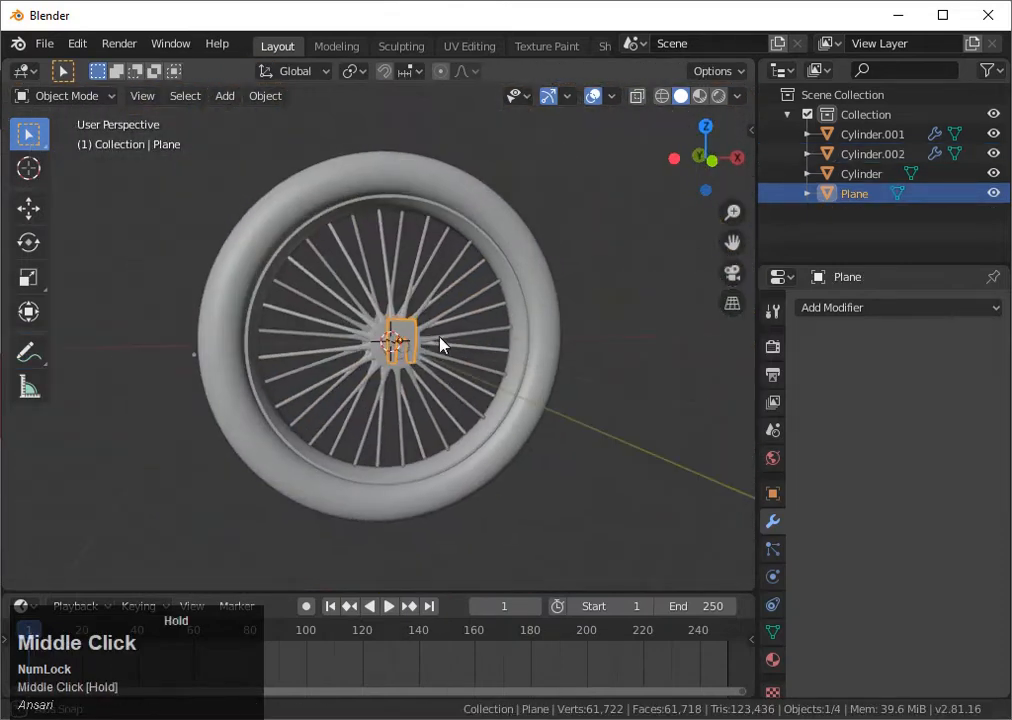
Add a cylinder at the wheel's center and scale it down until it is smaller than the hub.
key(shift+a)
mouse_move(432, 336)
click(487, 430)
scroll(497, 432, down, 4)
key(s)
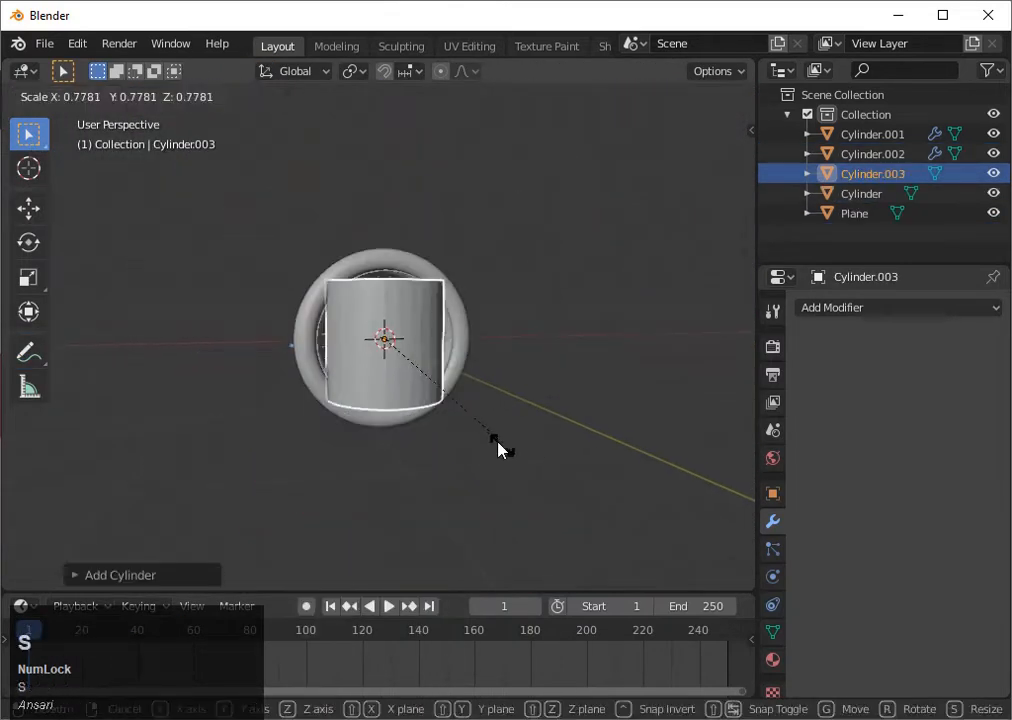
click(482, 426)
click(707, 125)
key(s)
click(436, 335)
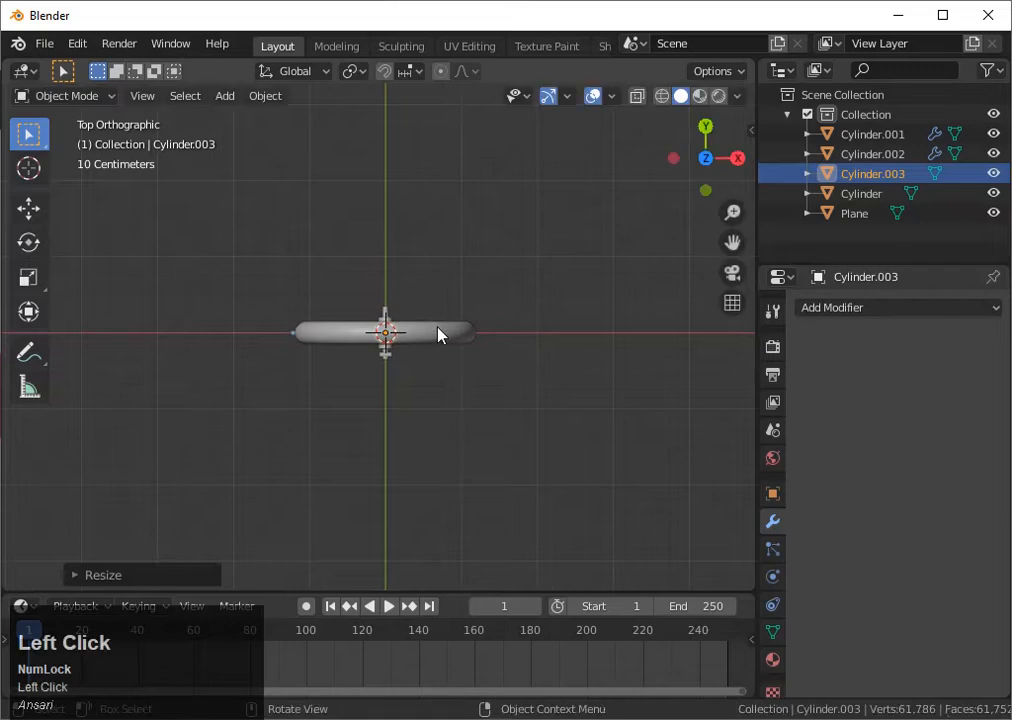
From the top view, move the small cylinder along the Y axis until it is centered over the bracket.
key(g)
key(y)
click(438, 350)
scroll(439, 355, up, 2)
key(grave)
scroll(440, 357, down, 3)
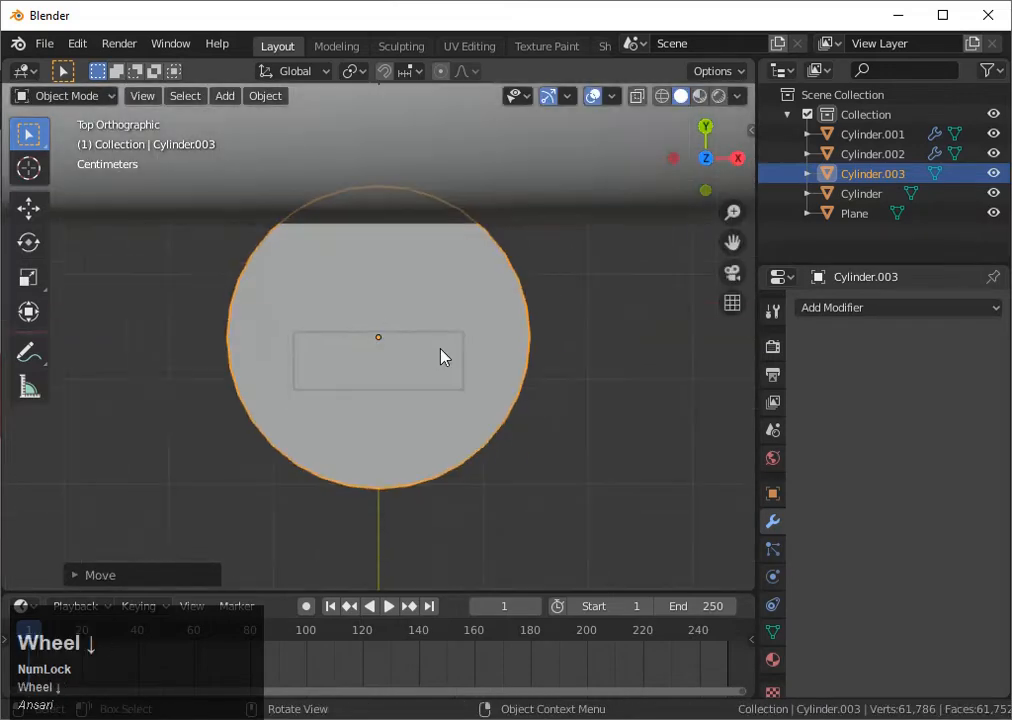
key(g)
key(y)
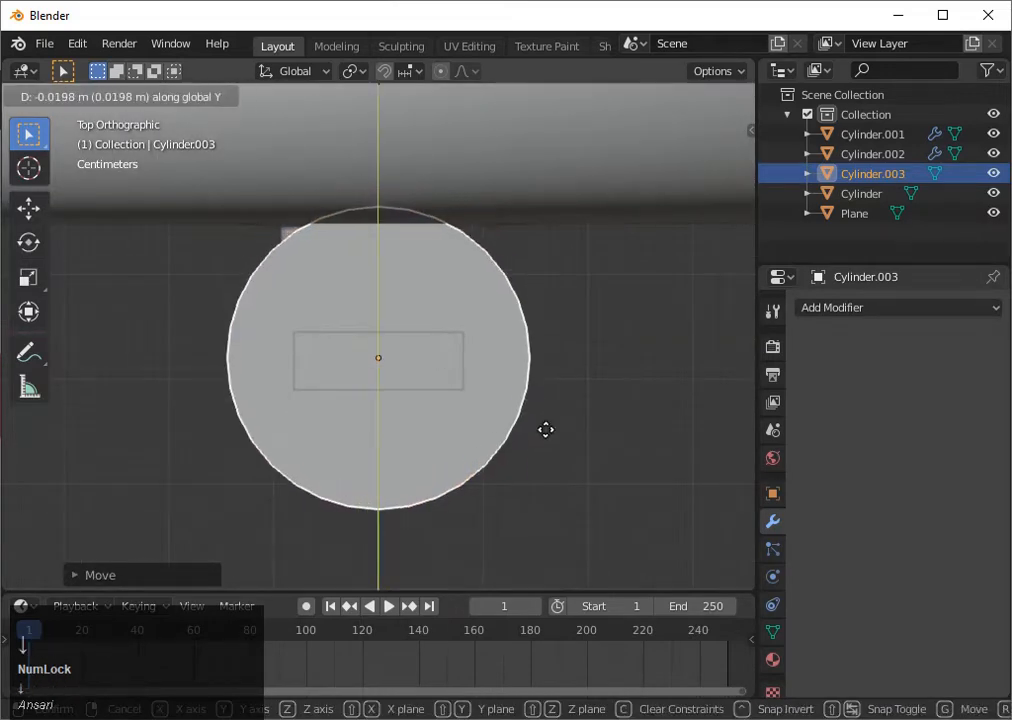
click(546, 432)
Shrink the cylinder to roughly the bracket's width and nudge it along the Y axis to stay centered on it.
key(s)
click(501, 454)
key(g)
key(y)
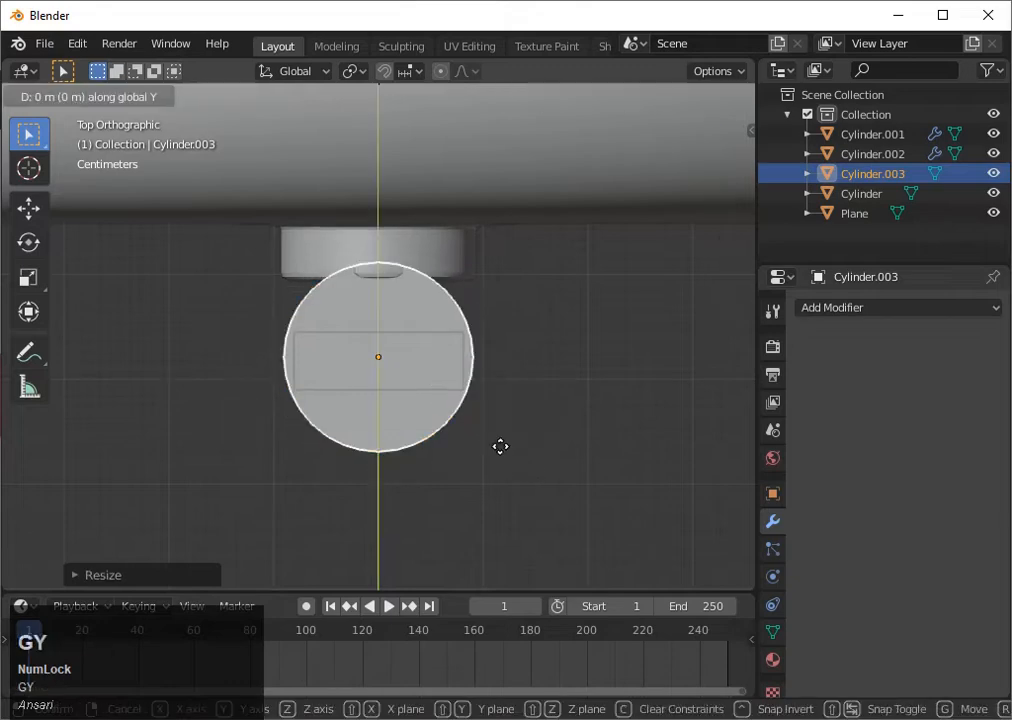
key(Down)
key(Down)
click(500, 451)
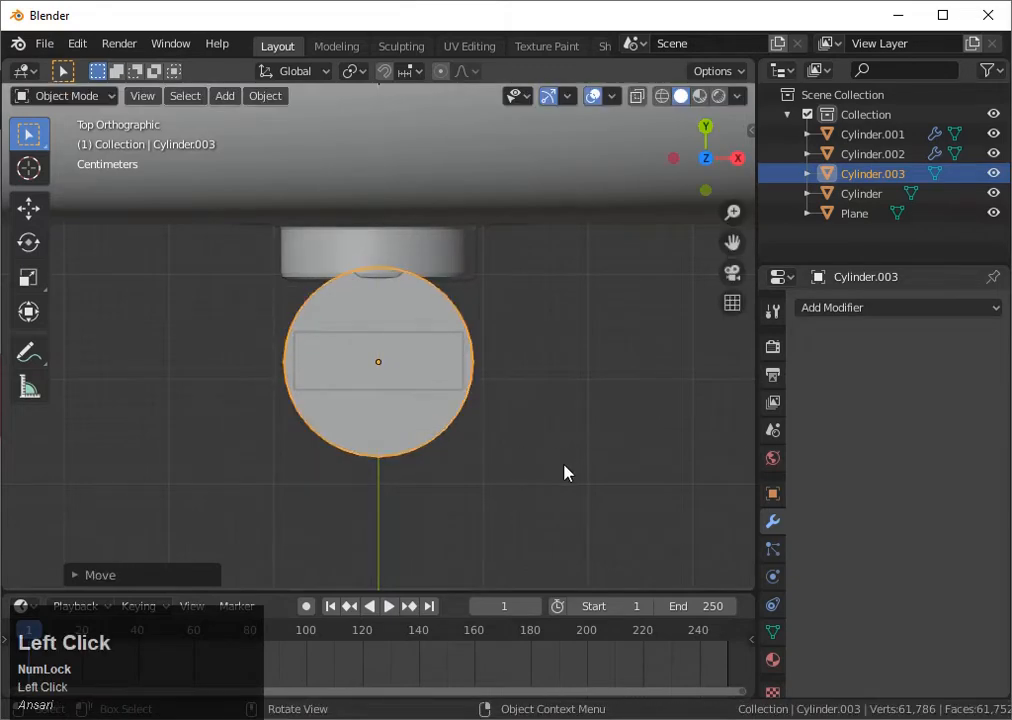
key(s)
click(545, 463)
Flatten the cylinder along the Y axis into a slightly oval cross-section that clears the hub collar.
scroll(533, 463, down, 2)
mouse_move(533, 463)
middle_down()
mouse_move(538, 444)
mouse_move(533, 467)
middle_up()
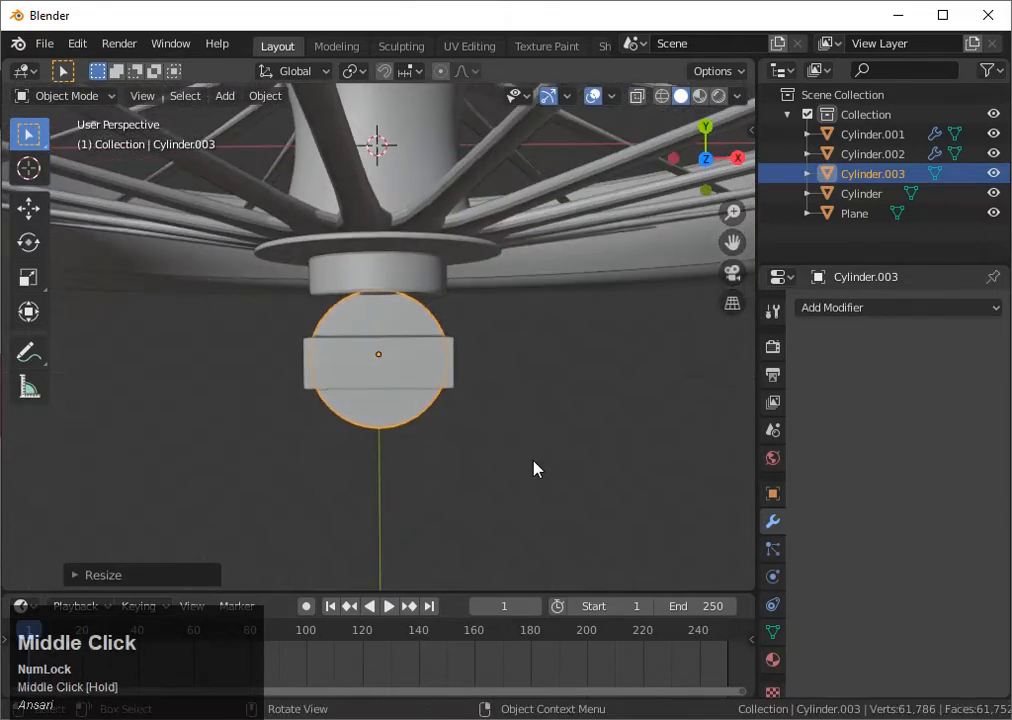
key(s)
key(y)
click(522, 455)
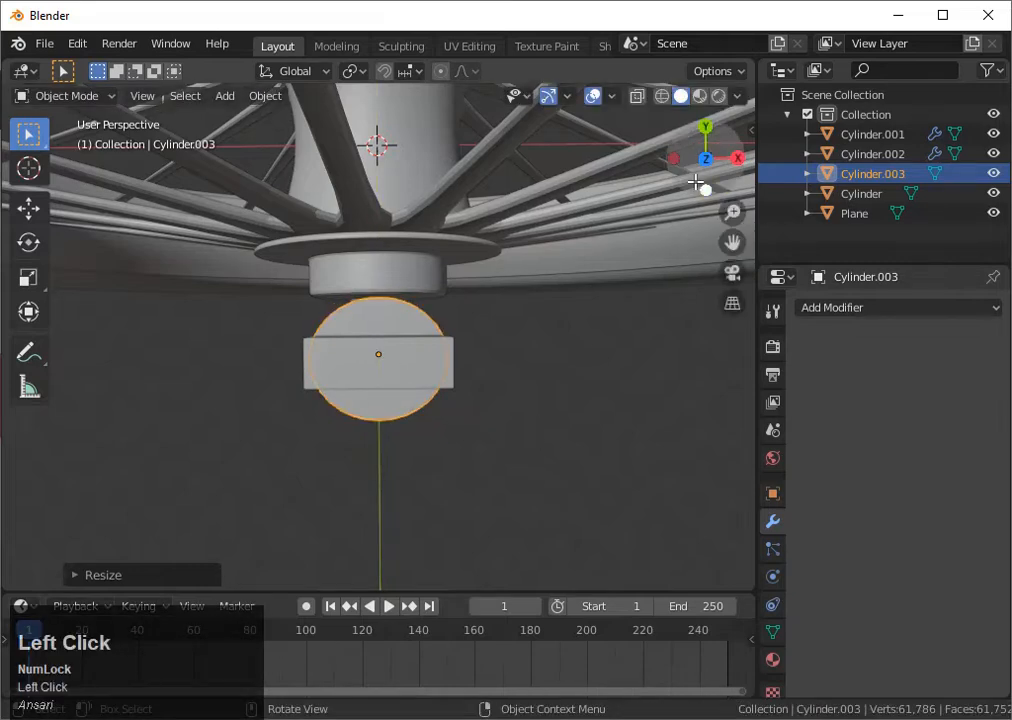
click(700, 186)
scroll(531, 391, up, 2)
key(s)
key(y)
click(517, 428)
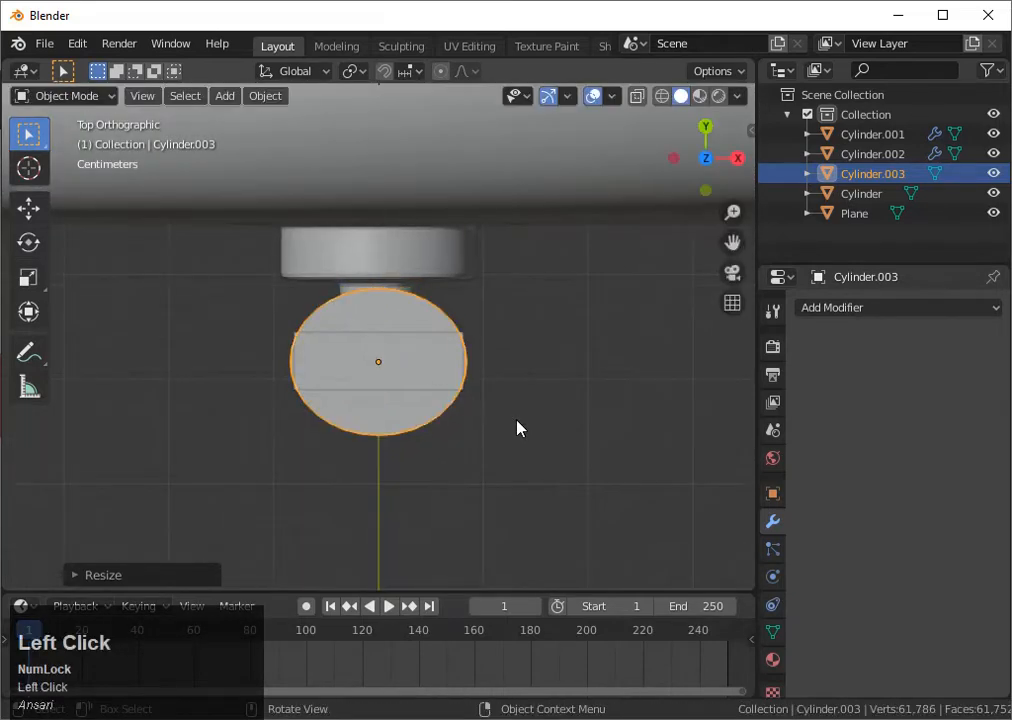
key(g)
key(s)
click(517, 438)
From the side view, stretch the cylinder along the Z axis into a long tube nearly as tall as the wheel.
scroll(517, 438, down, 3)
middle_drag(517, 438, 436, 346)
click(438, 342)
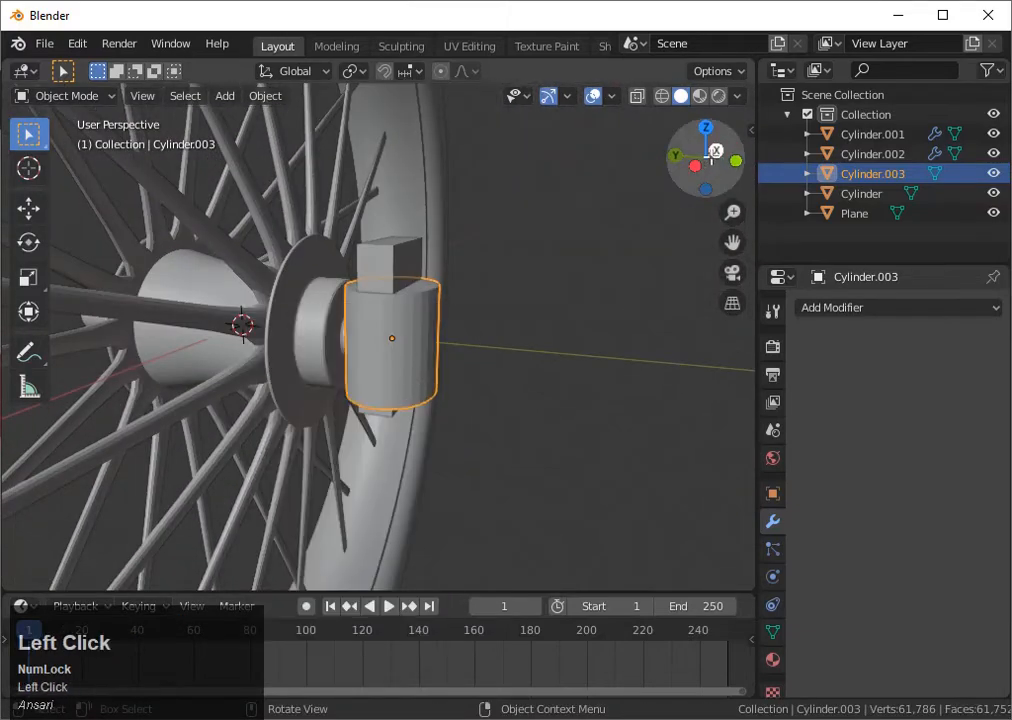
click(694, 165)
key(s)
key(z)
click(734, 106)
scroll(585, 337, down, 8)
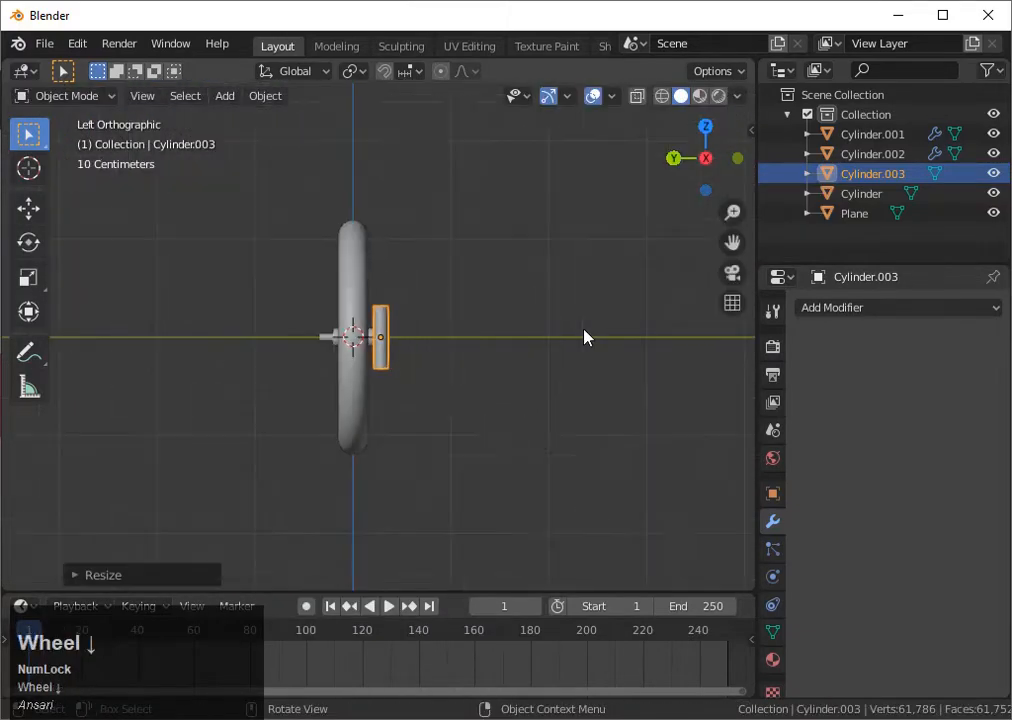
key(s)
key(z)
click(660, 530)
key(s)
key(z)
click(540, 405)
middle_drag(540, 405, 535, 402)
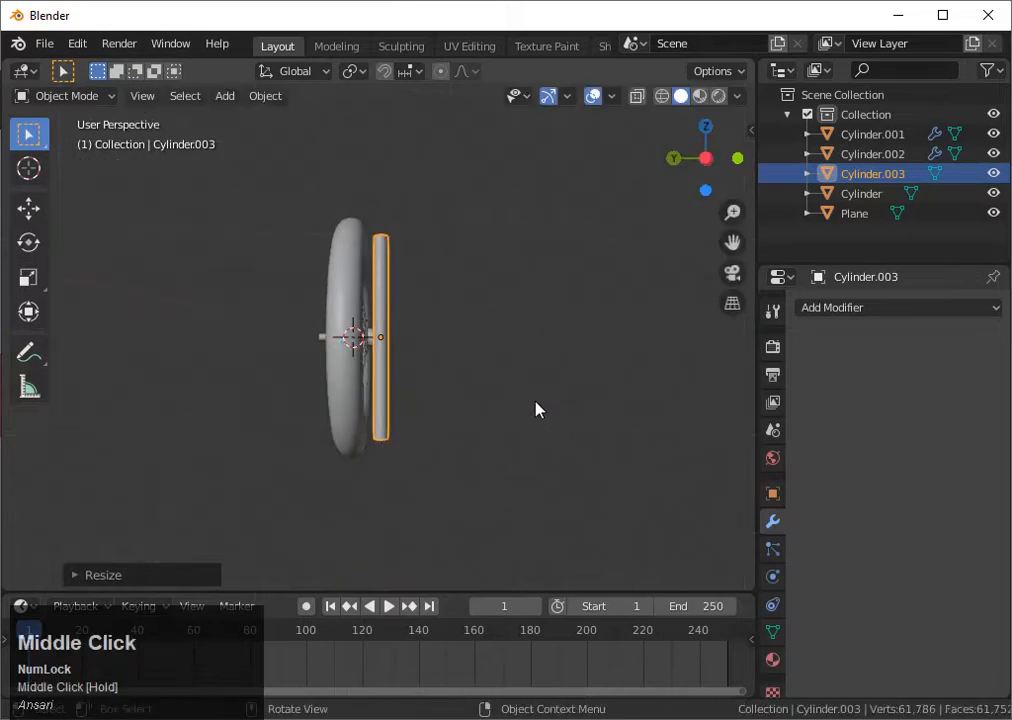
Move the tube up along the Z axis so it extends from the bracket to above the tire.
click(704, 157)
scroll(508, 404, up, 1)
click(488, 398)
key(g)
key(z)
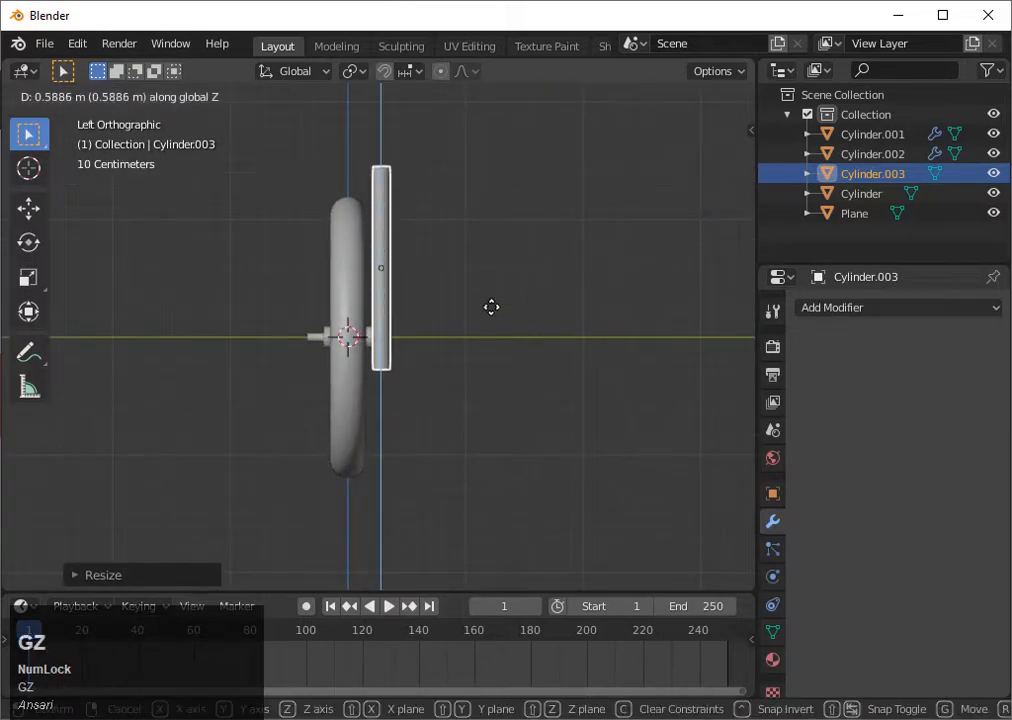
click(492, 294)
Fine-tune the tube's height along the Z axis so its lower end overlaps only the bracket's upper part, and select the bracket.
scroll(470, 343, up, 3)
middle_drag(470, 343, 479, 415)
click(392, 512)
scroll(478, 417, down, 4)
click(396, 275)
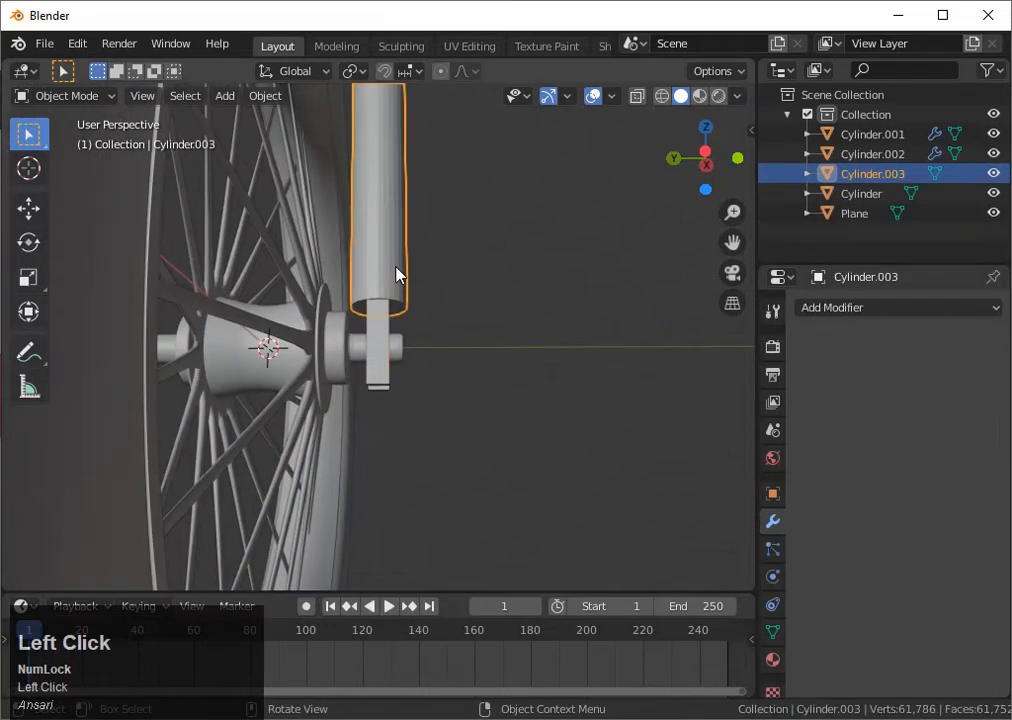
key(g)
key(z)
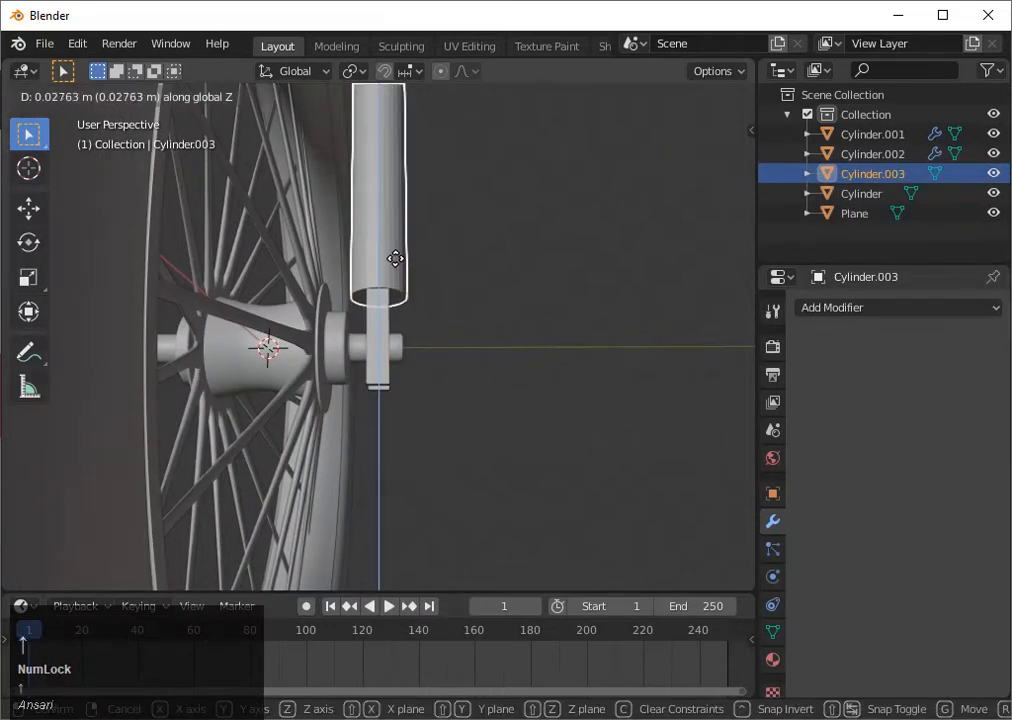
key(space)
click(504, 300)
middle_drag(504, 300, 343, 339)
click(368, 305)
scroll(384, 267, down, 5)
middle_drag(384, 267, 429, 289)
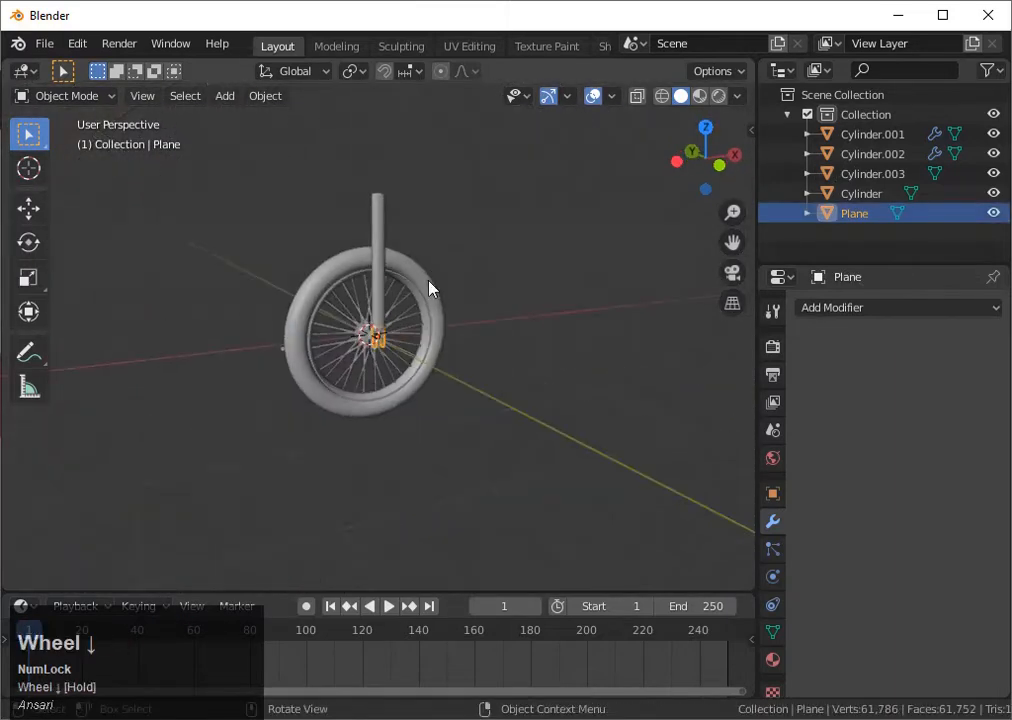
Lower the fork tube's top face along the Z axis to shorten the tube.
scroll(377, 215, down, 2)
click(377, 215)
key(Tab)
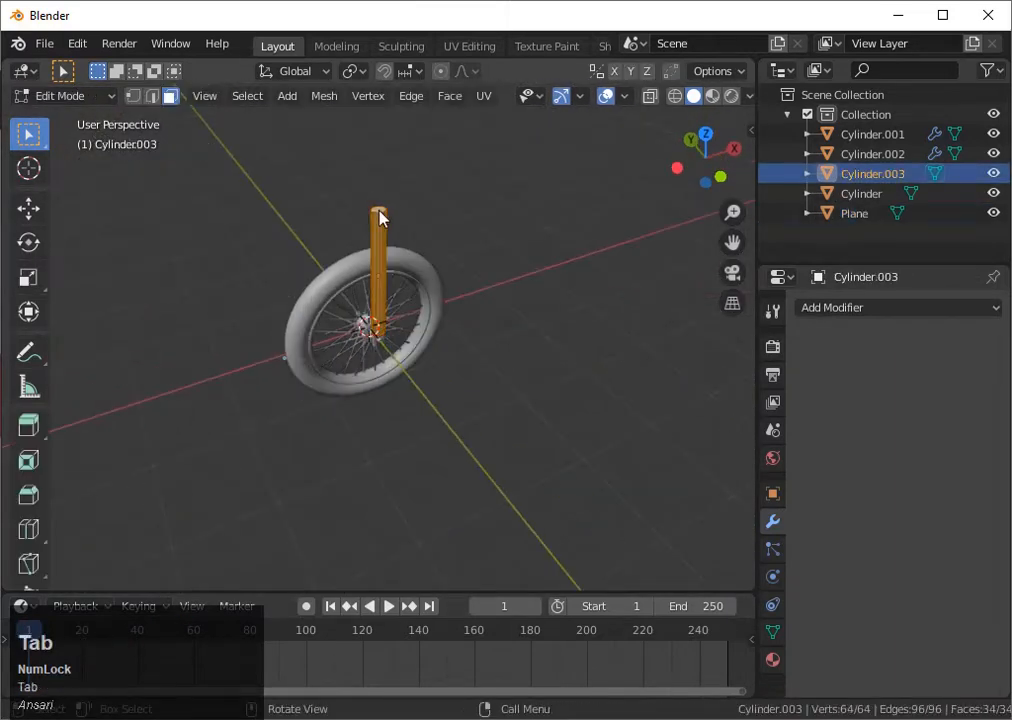
key(g)
key(z)
click(425, 232)
middle_drag(427, 235, 600, 190)
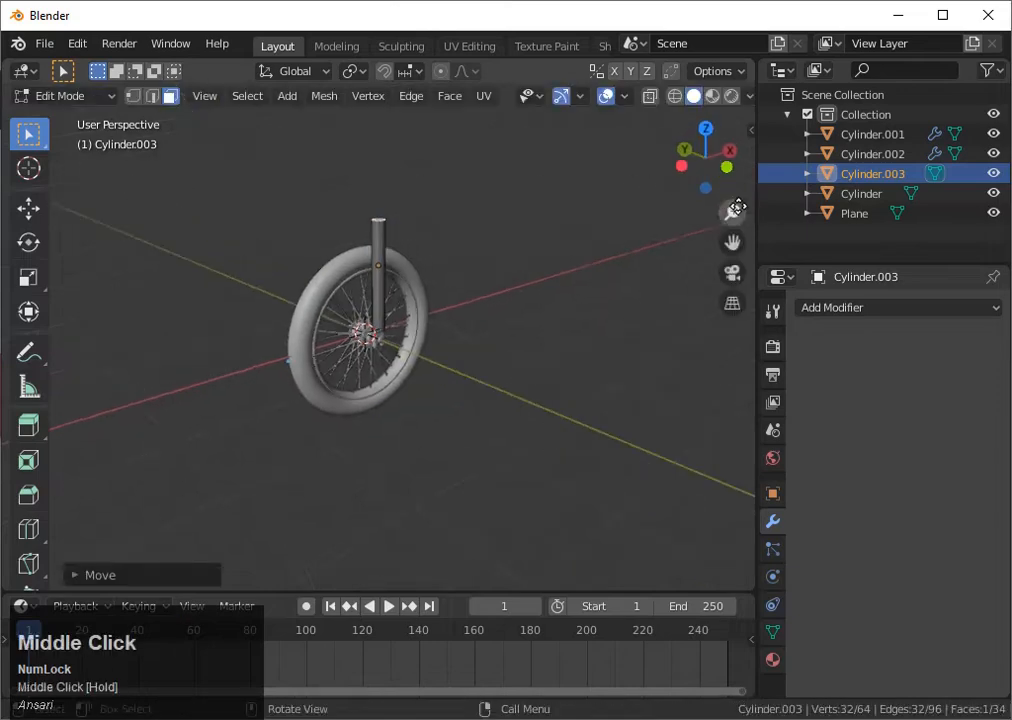
From the side view, lower the tube's top face about 0.16 m further along Z so it ends just above the tire.
click(681, 165)
scroll(524, 273, down, 2)
key(g)
key(z)
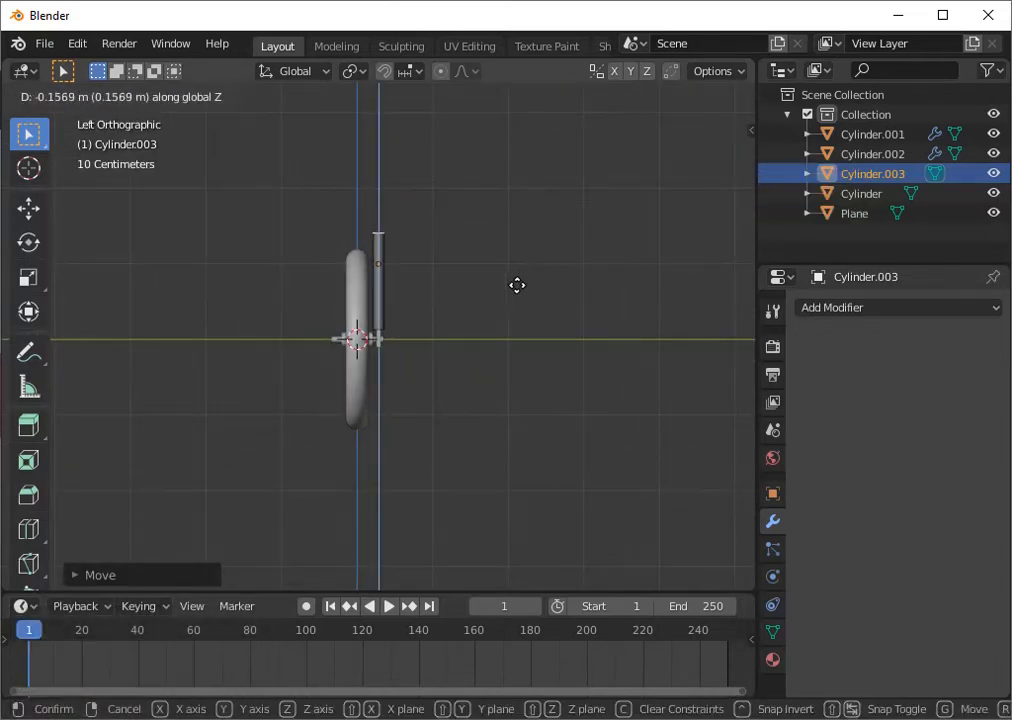
click(517, 285)
scroll(445, 334, up, 4)
key(Tab)
click(379, 345)
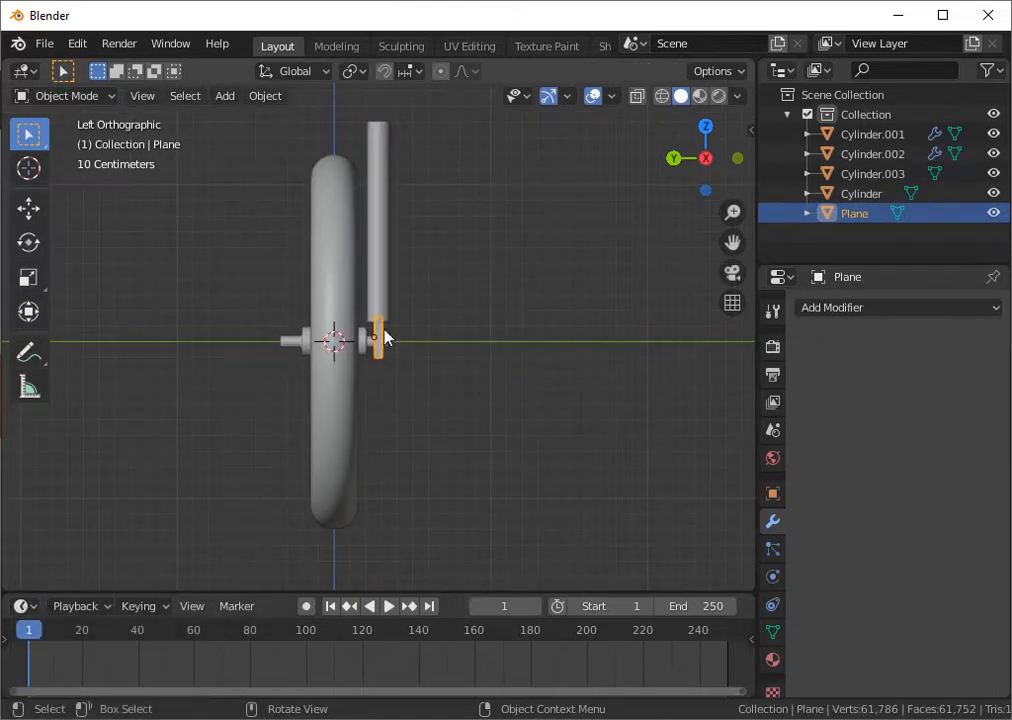
Inset the tube's top face, raise it slightly, and scale it down to form a chamfered tip.
middle_drag(381, 331, 361, 416)
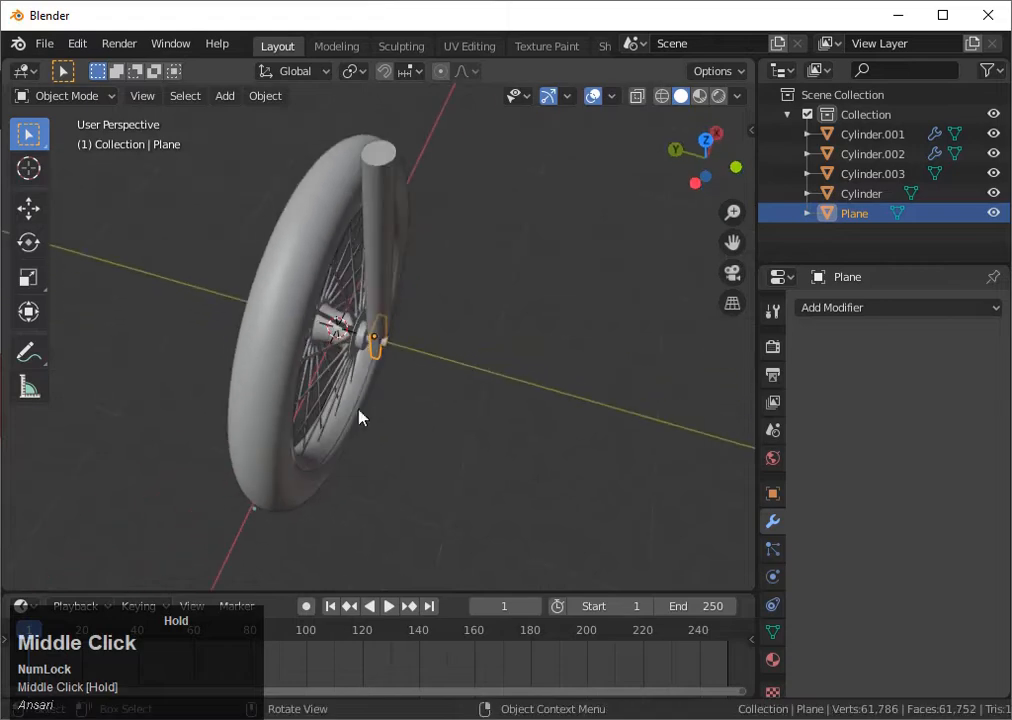
click(378, 150)
key(Tab)
key(i)
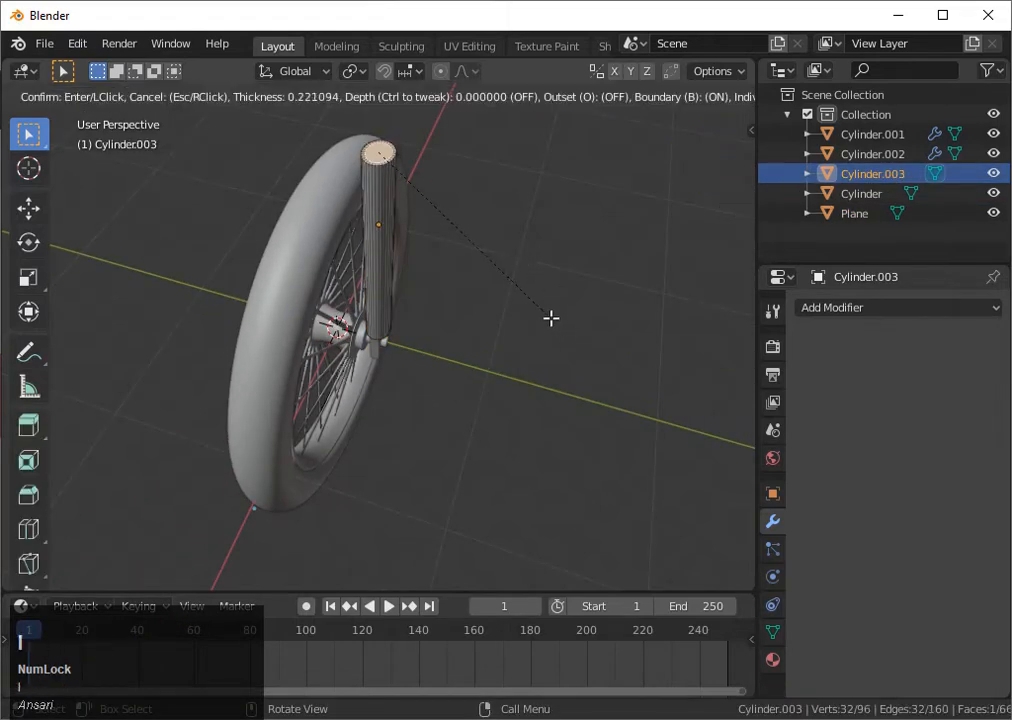
click(551, 318)
key(g)
click(548, 309)
key(s)
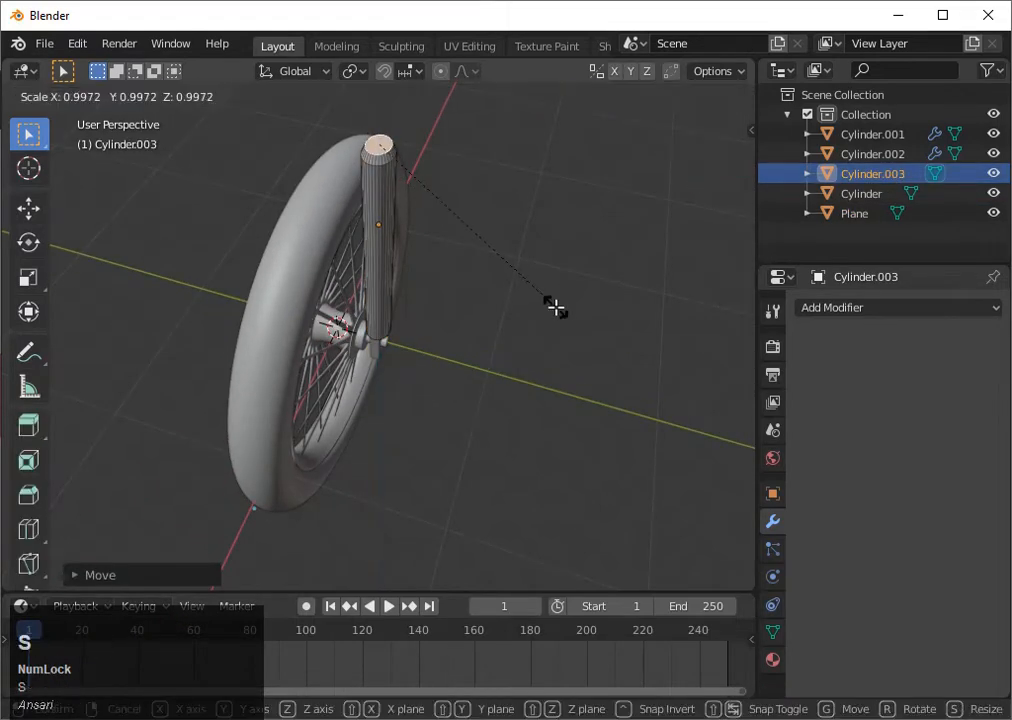
click(513, 269)
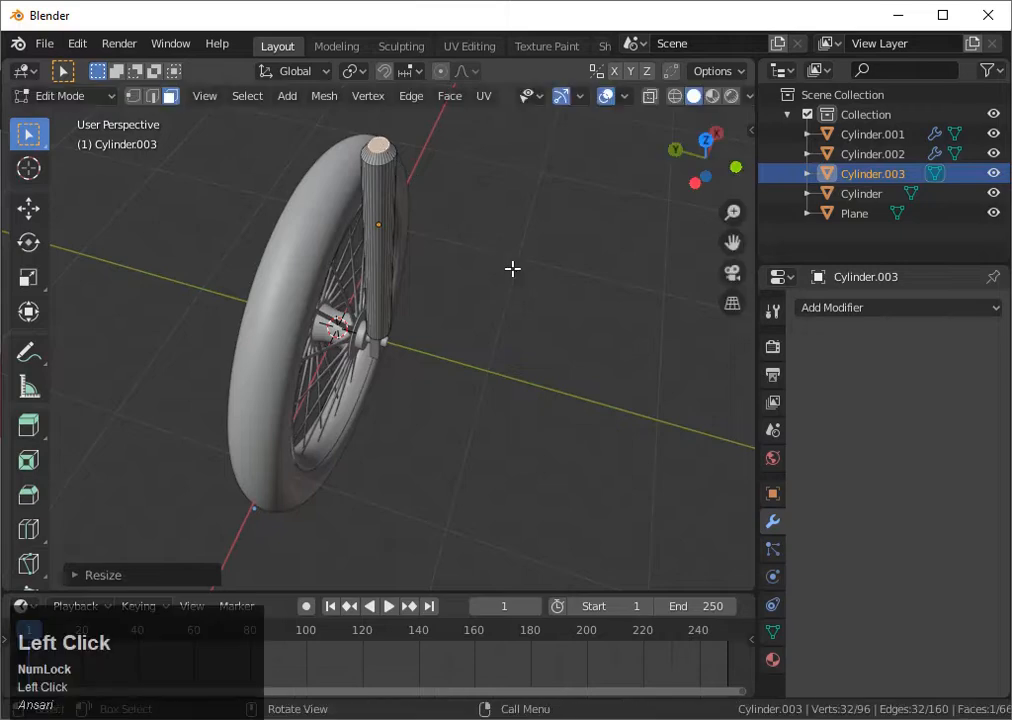
key(Tab)
Duplicate the tube and its bracket about 0.56 m along the Y axis to the other side of the wheel.
middle_drag(513, 269, 481, 287)
scroll(481, 287, up, 3)
click(674, 158)
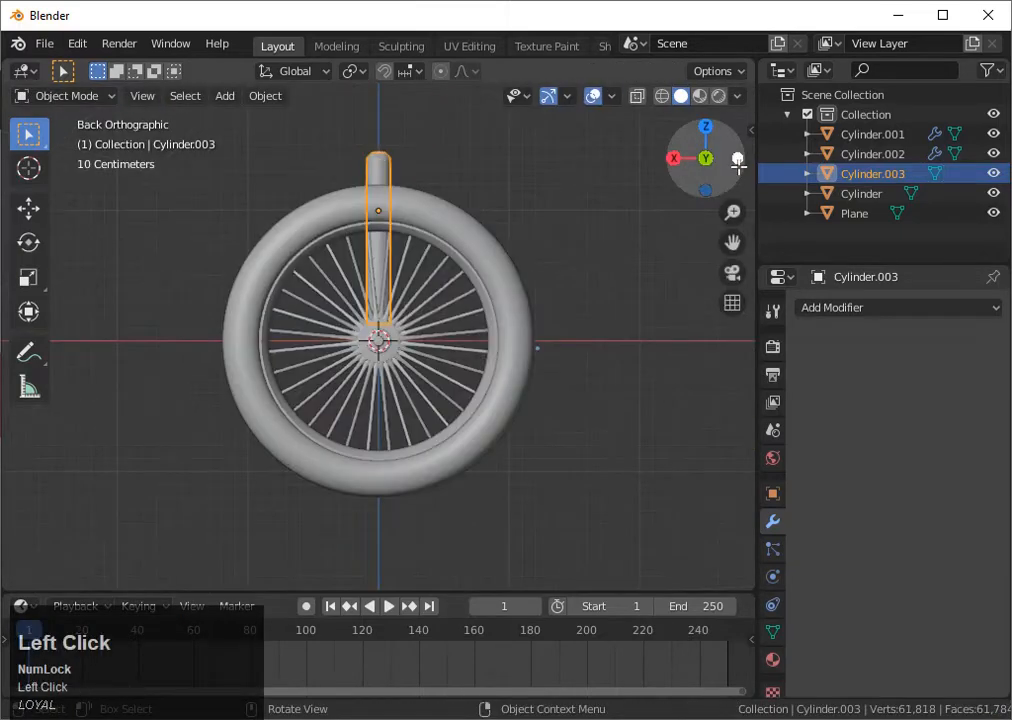
click(737, 157)
shift+click(379, 348)
key(shift+d)
key(y)
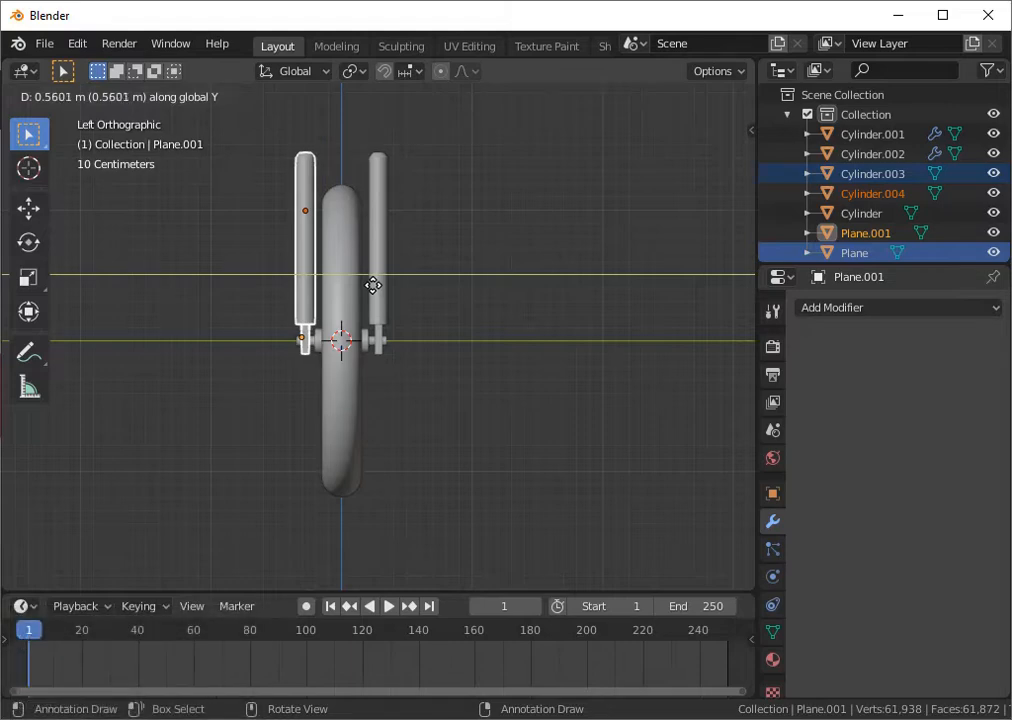
click(372, 286)
scroll(427, 300, up, 4)
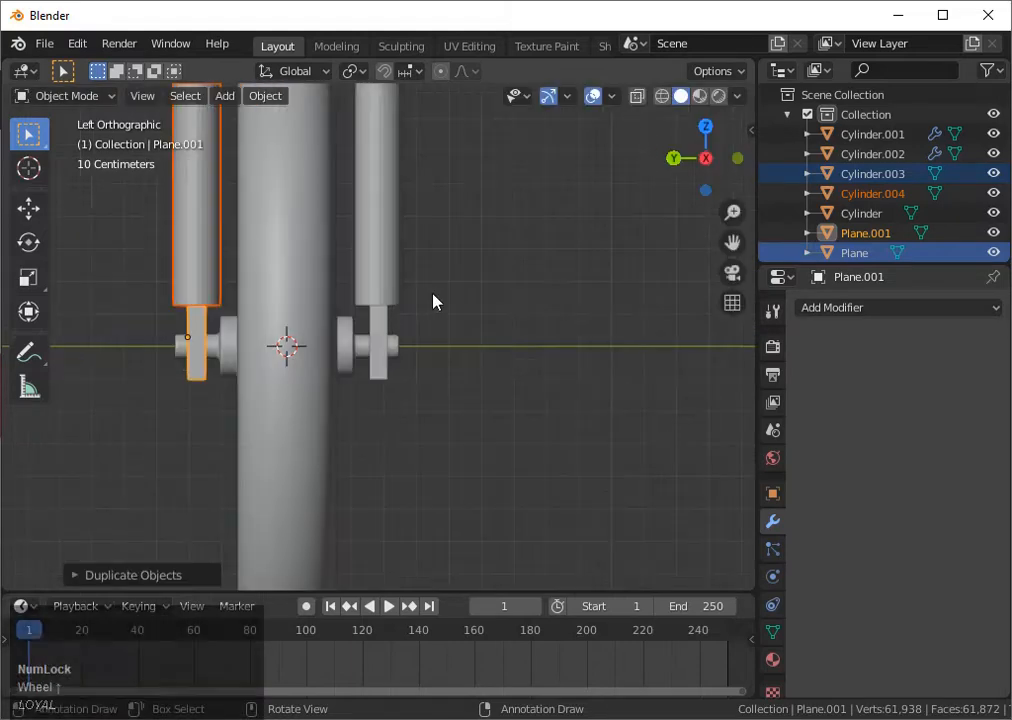
click(534, 284)
Join the original bracket and its tube into one fork leg object.
scroll(534, 284, down, 1)
scroll(535, 283, down, 4)
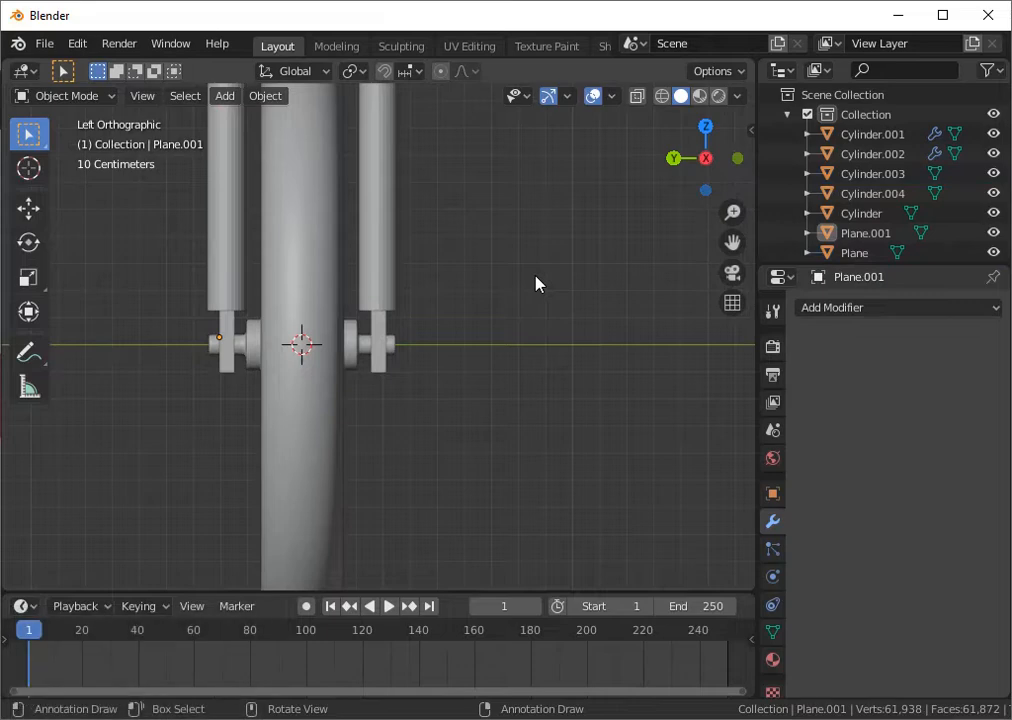
middle_drag(535, 282, 621, 301)
scroll(501, 305, up, 3)
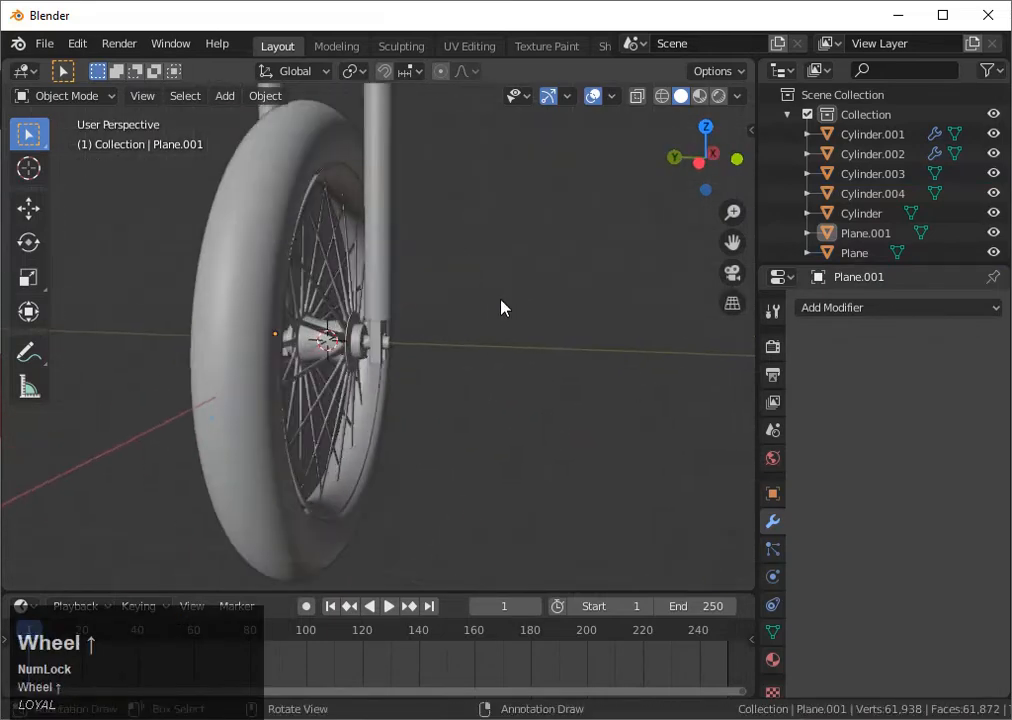
click(384, 346)
shift+click(384, 323)
right_click(384, 300)
click(380, 350)
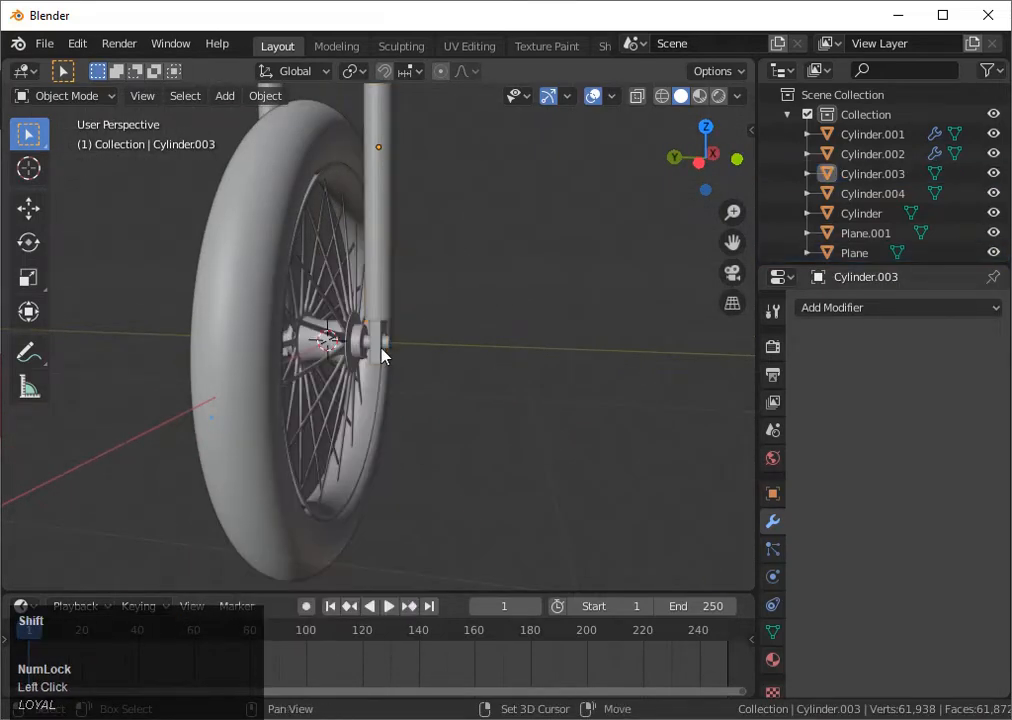
shift+click(404, 307)
key(ctrl+j)
Join the duplicated bracket and tube on the wheel's other side into a second fork leg object.
middle_drag(413, 303, 371, 336)
click(322, 353)
shift+click(324, 312)
click(357, 304)
scroll(400, 312, down, 4)
click(470, 322)
scroll(465, 323, up, 3)
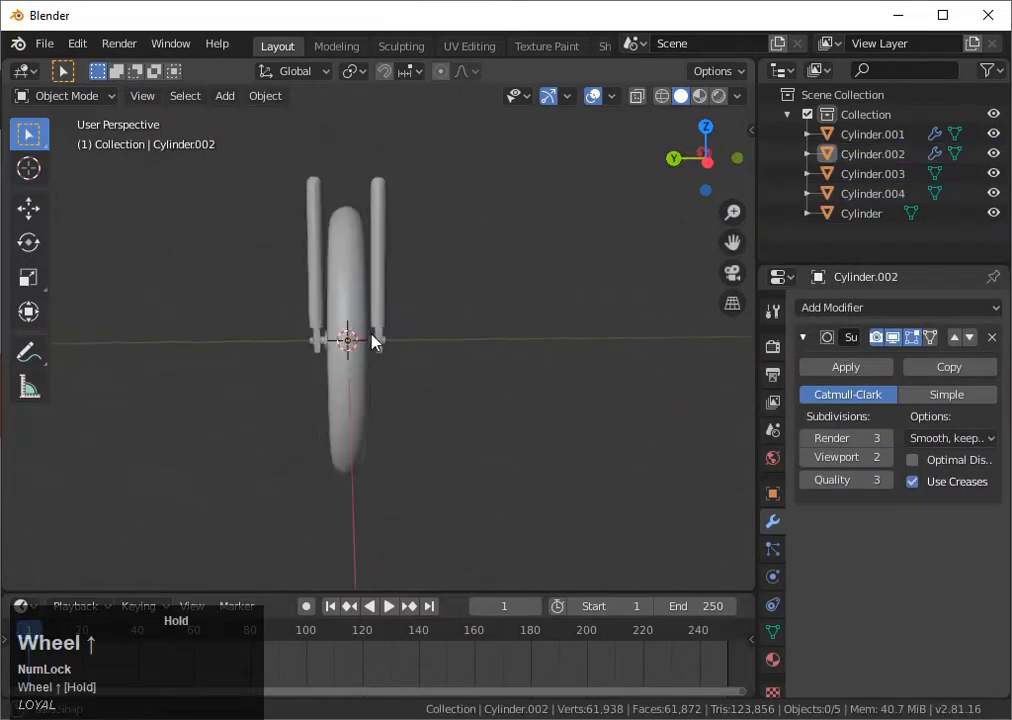
Select both fork legs and rotate them in the front view so their upper ends lean toward positive X.
middle_drag(446, 268, 389, 308)
click(383, 303)
shift+click(396, 282)
click(375, 253)
shift+click(377, 258)
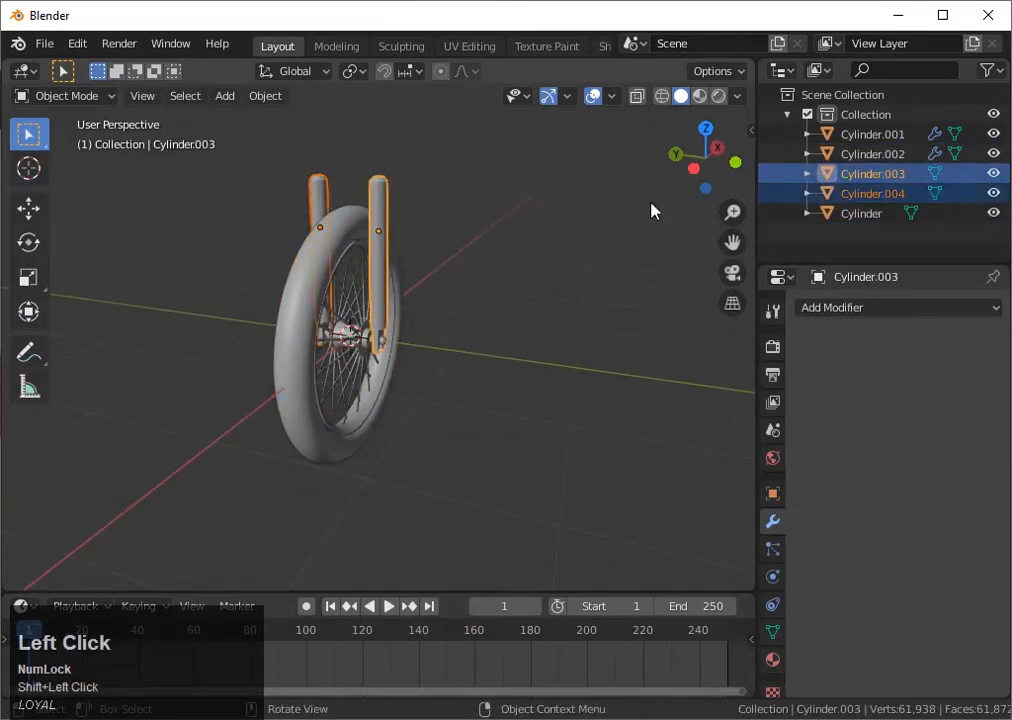
click(735, 162)
key(r)
click(610, 294)
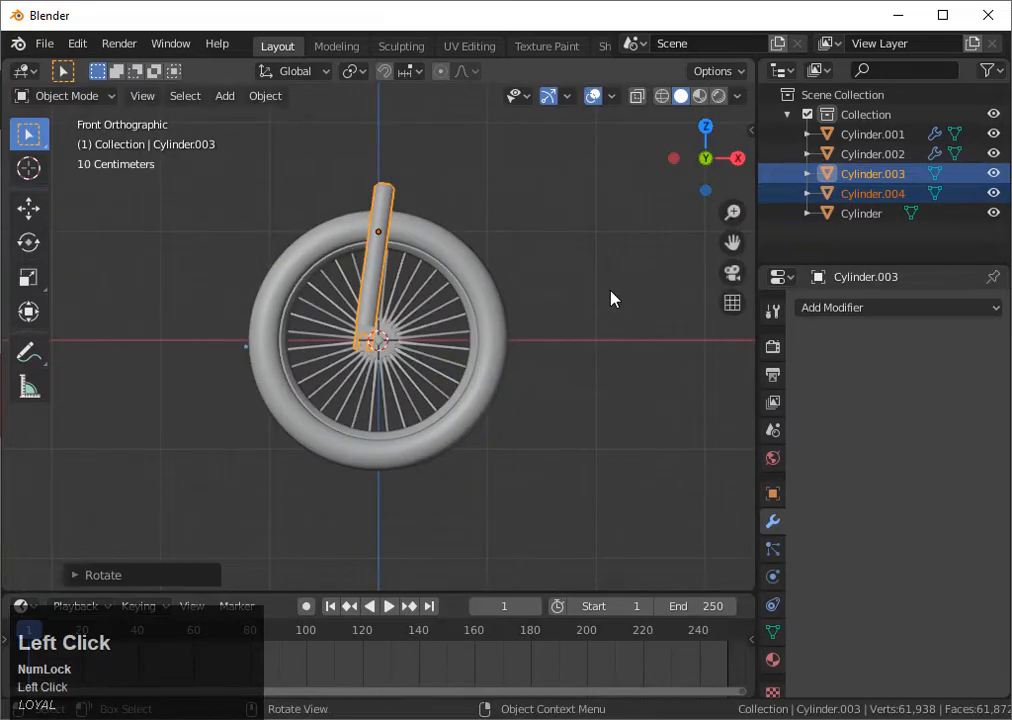
key(r)
click(593, 320)
click(560, 310)
Join the two tilted fork legs into a single fork object.
click(385, 258)
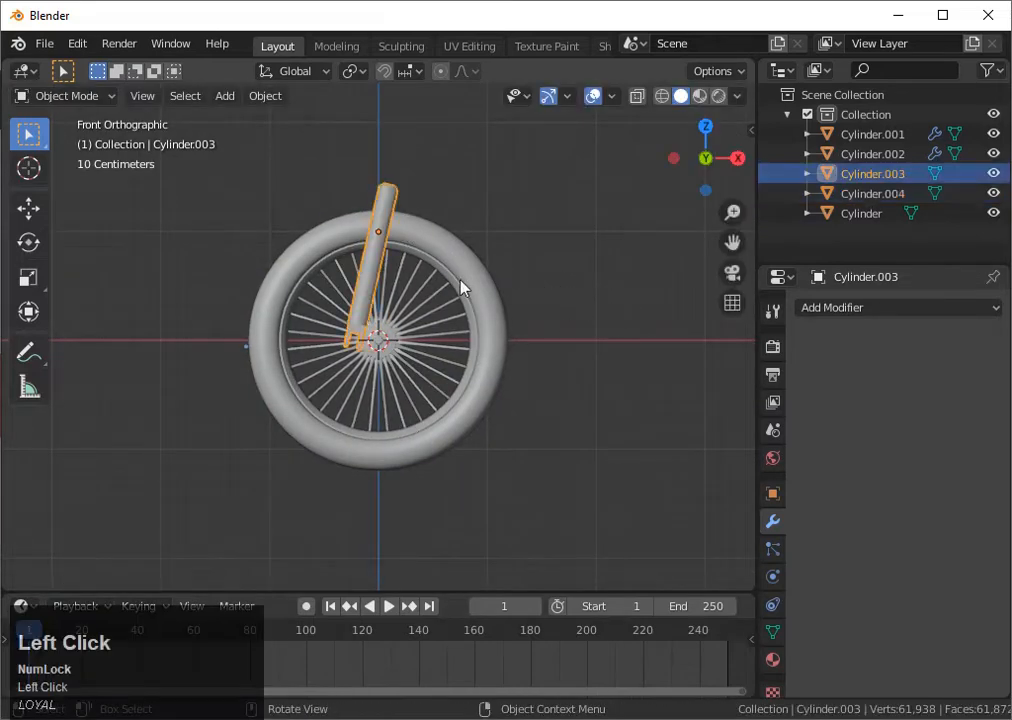
middle_drag(460, 280, 568, 298)
shift+click(333, 250)
key(ctrl+j)
middle_drag(410, 255, 436, 269)
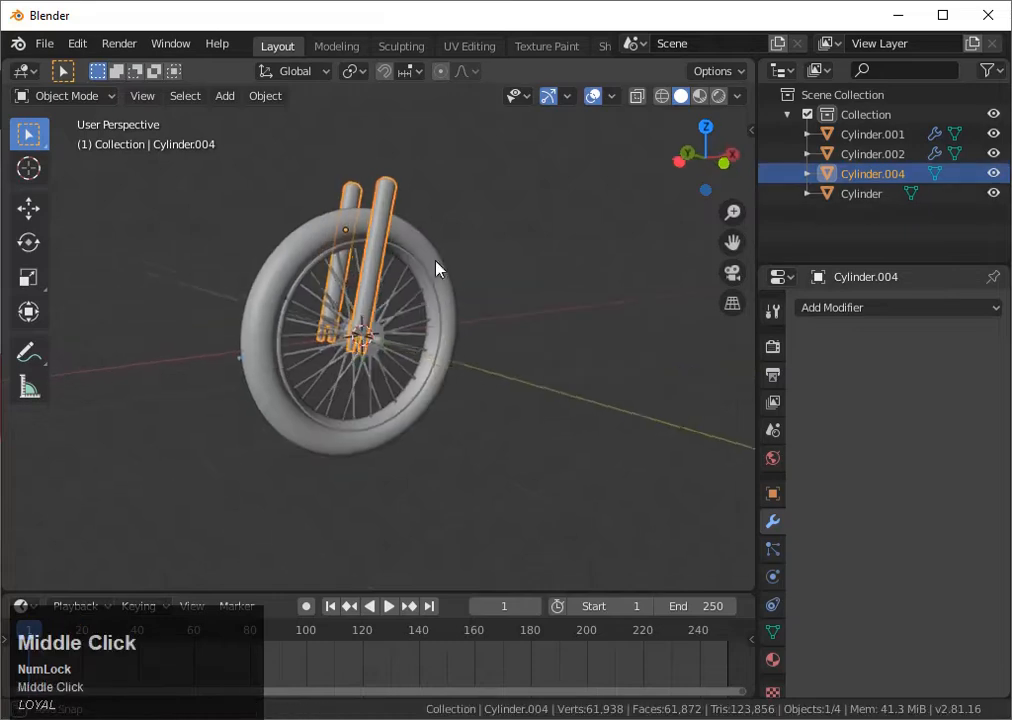
Try to move the joined fork along the Y axis from the front view.
click(731, 160)
click(738, 158)
click(738, 158)
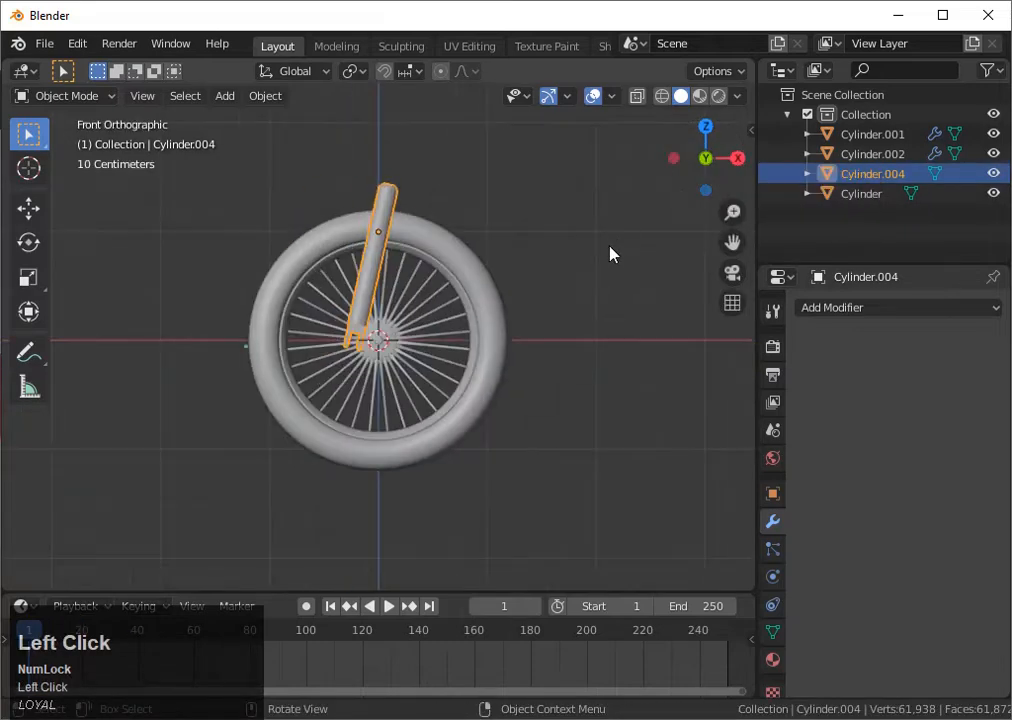
scroll(608, 246, up, 6)
key(g)
key(u)
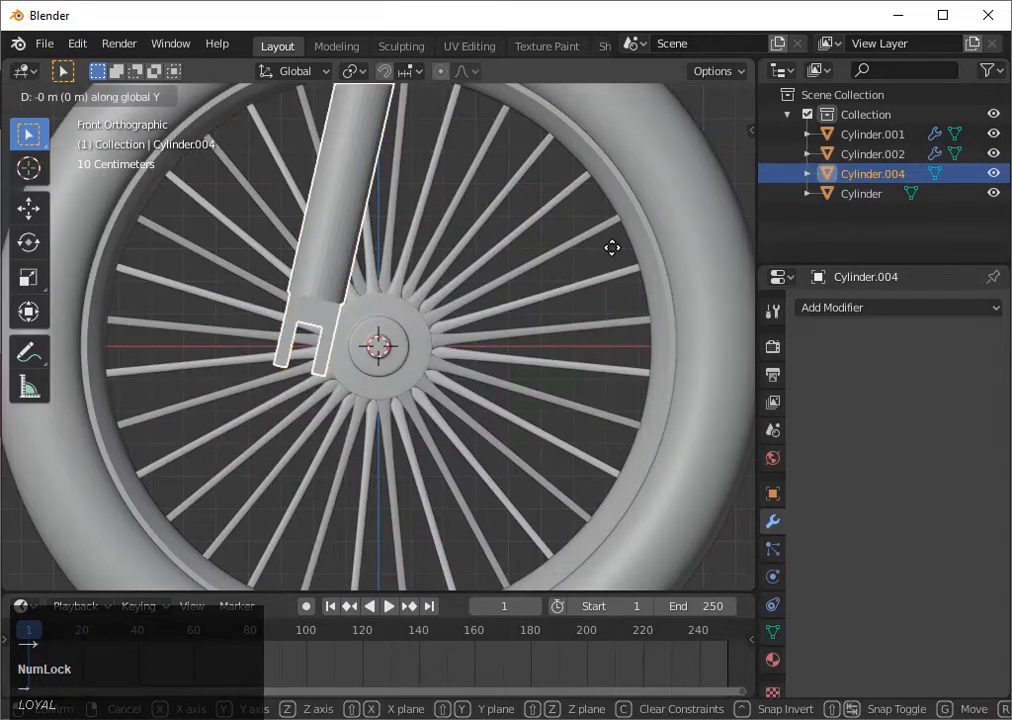
key(space)
key(g)
key(space)
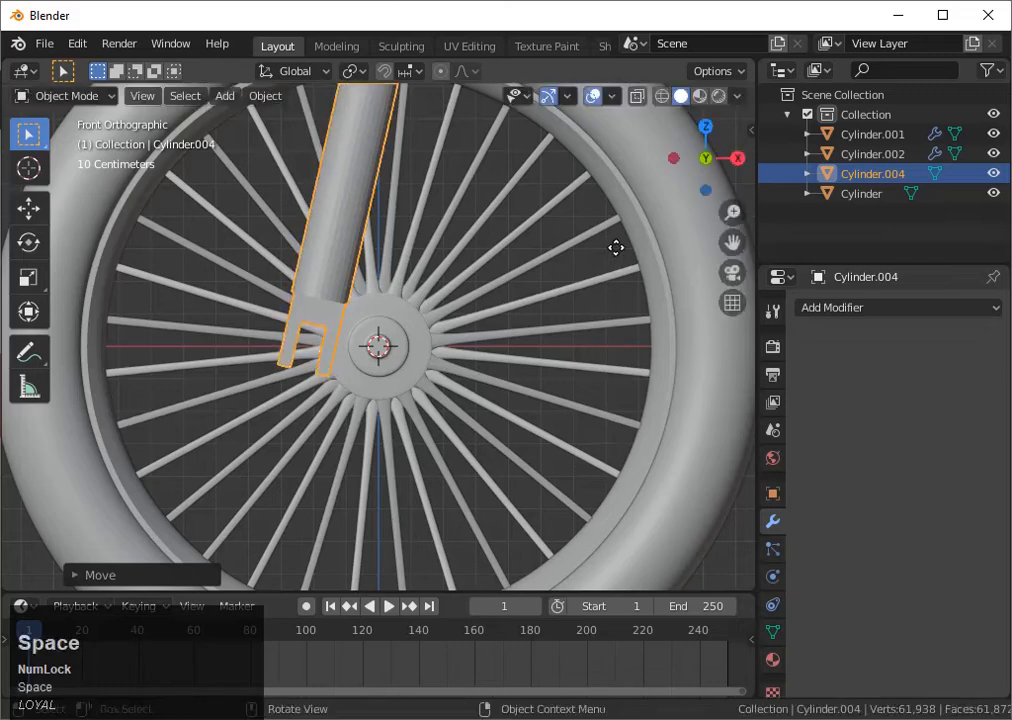
From the front view, move the fork along the X axis until its bracket slots line up with the axle.
scroll(617, 255, down, 5)
middle_drag(617, 262, 137, 266)
click(719, 158)
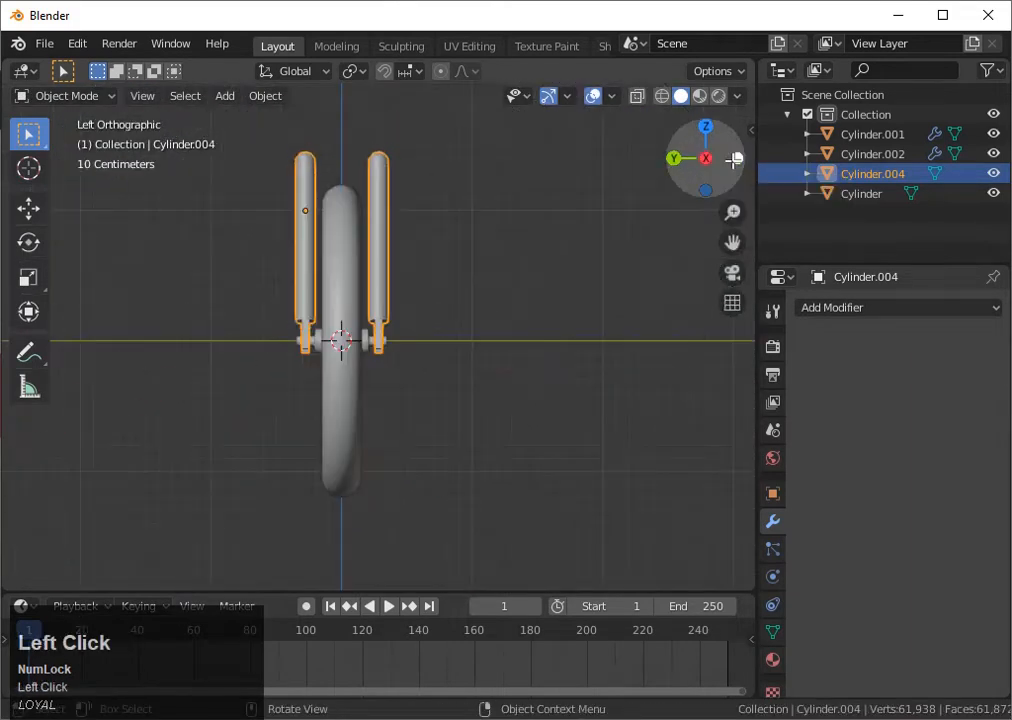
click(734, 158)
key(g)
key(x)
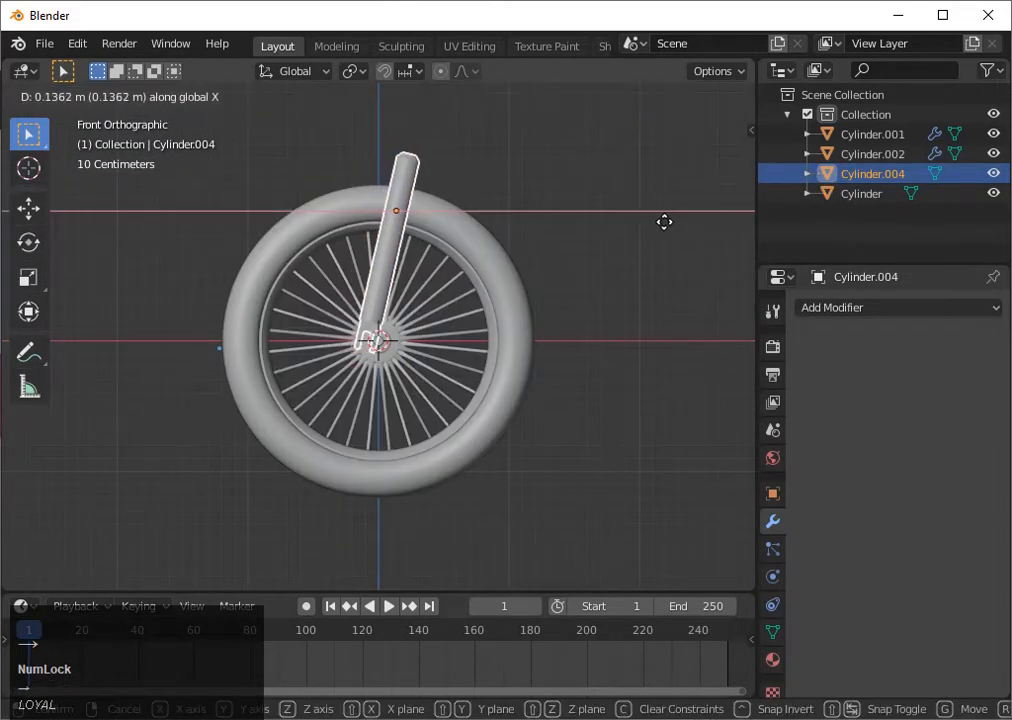
key(space)
key(3)
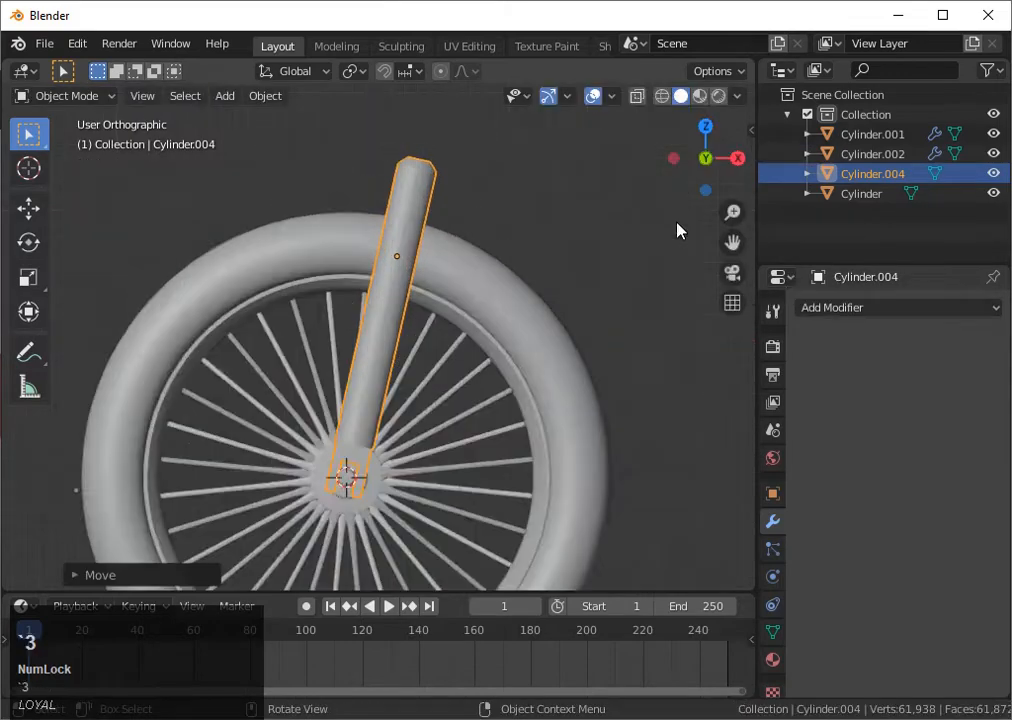
Lower the fork about 0.01 m along its local Z axis to seat the bracket slots over the axle.
scroll(474, 361, up, 3)
middle_drag(474, 361, 776, 197)
drag(732, 242, 500, 374)
scroll(500, 374, down, 3)
middle_drag(500, 374, 500, 439)
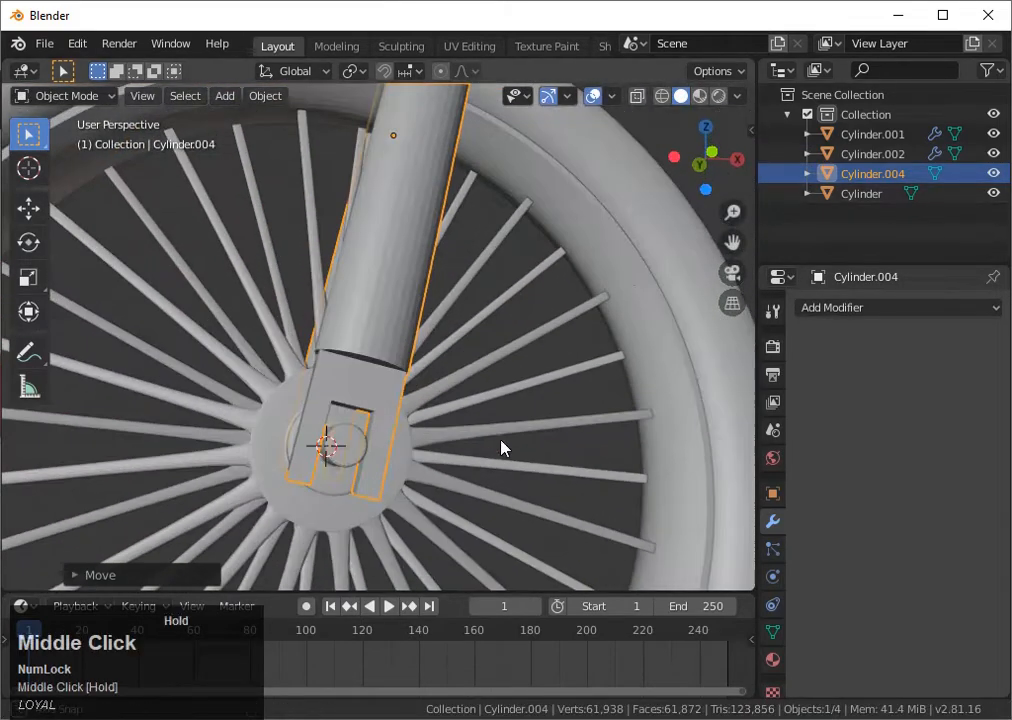
click(706, 160)
click(706, 158)
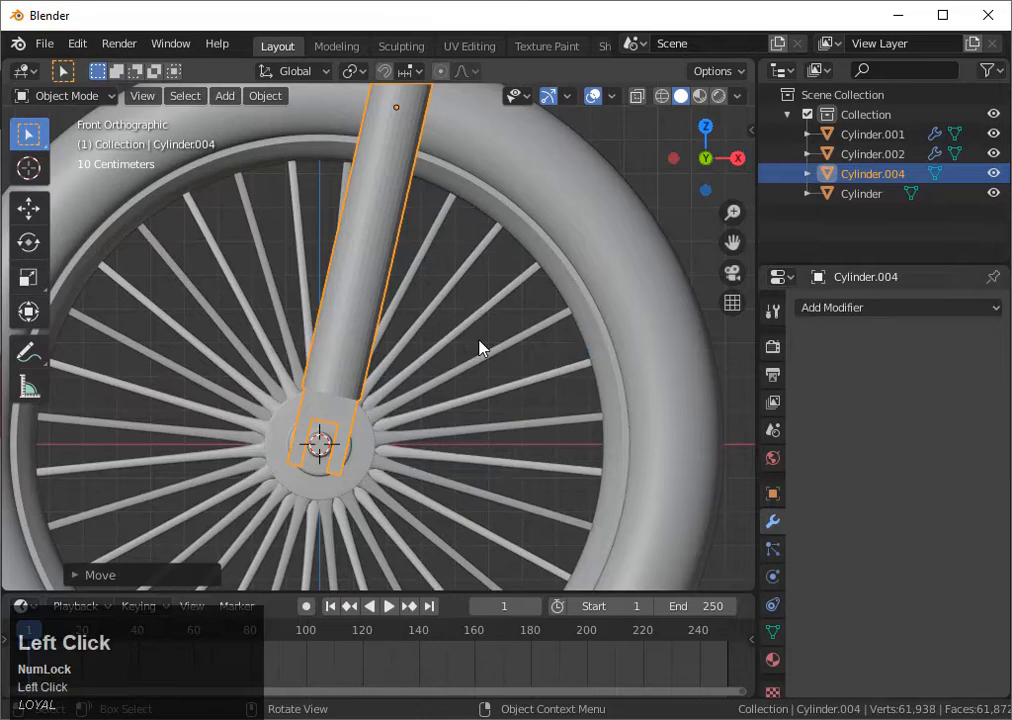
key(g)
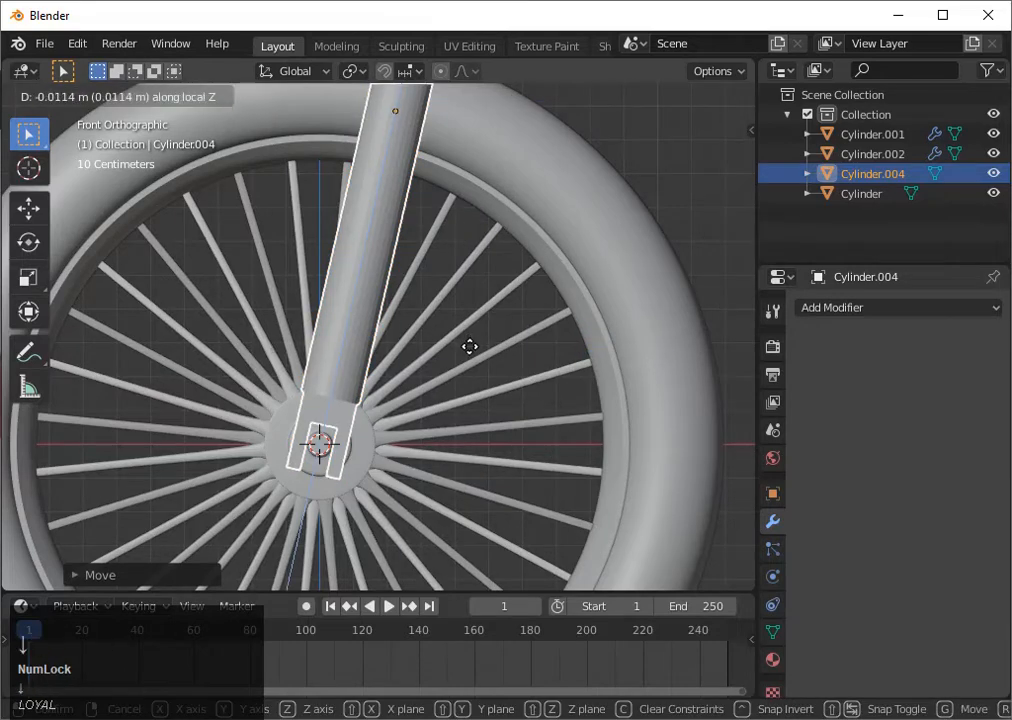
click(471, 350)
Examine from several angles how the fork legs and brackets fit around the wheel and axle, and reselect the fork.
click(300, 459)
scroll(330, 460, up, 2)
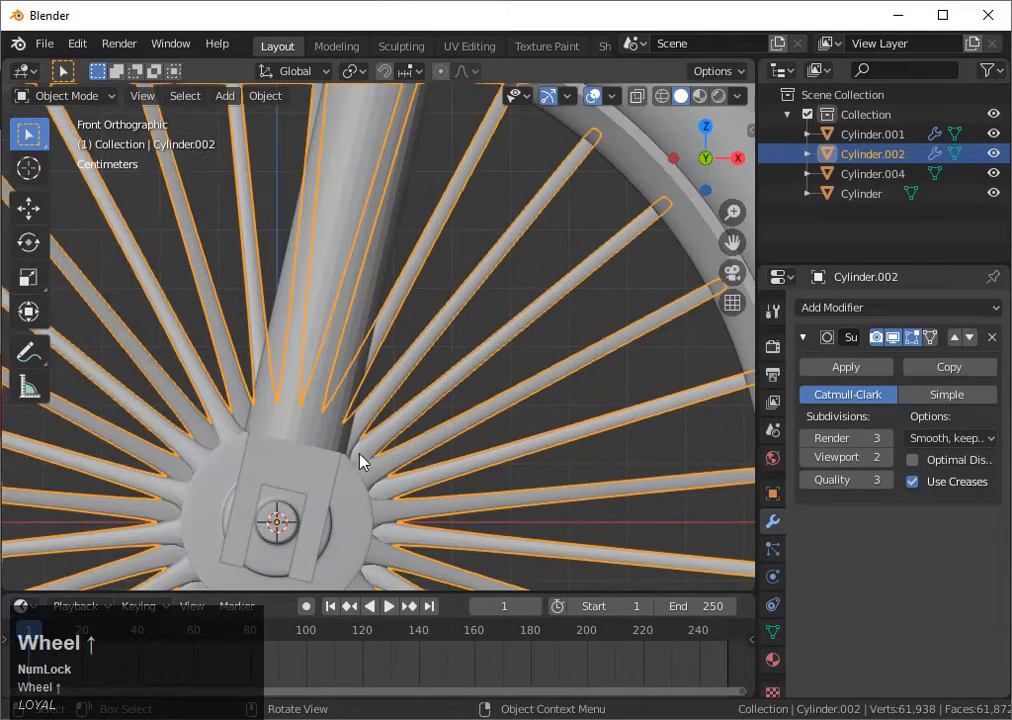
middle_drag(350, 459, 492, 425)
scroll(492, 425, down, 3)
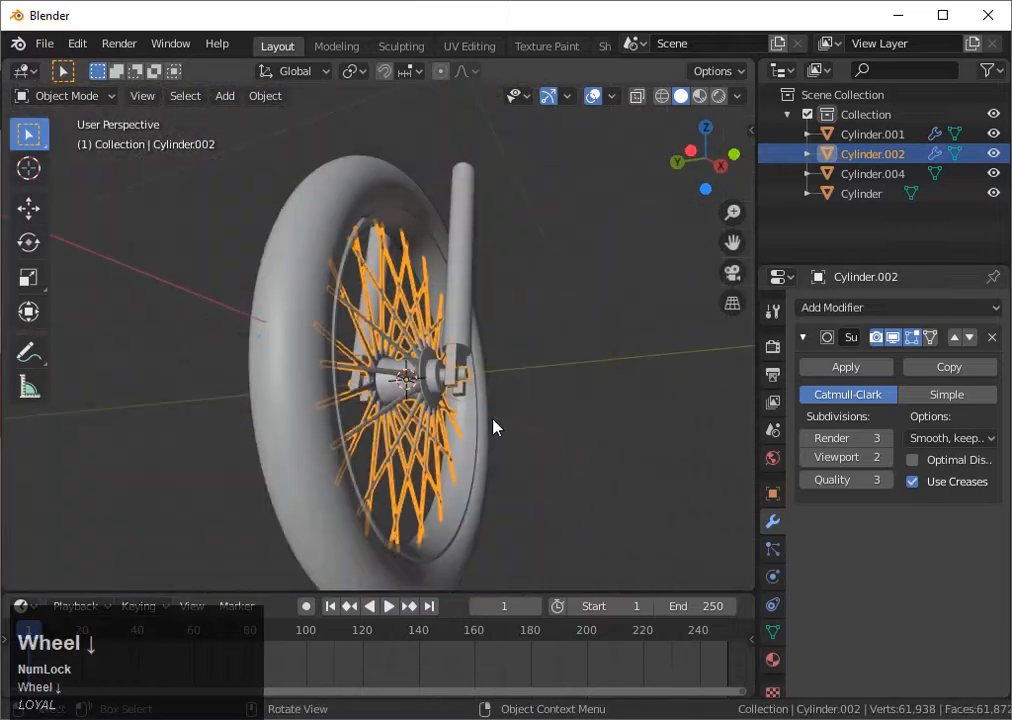
scroll(565, 348, down, 3)
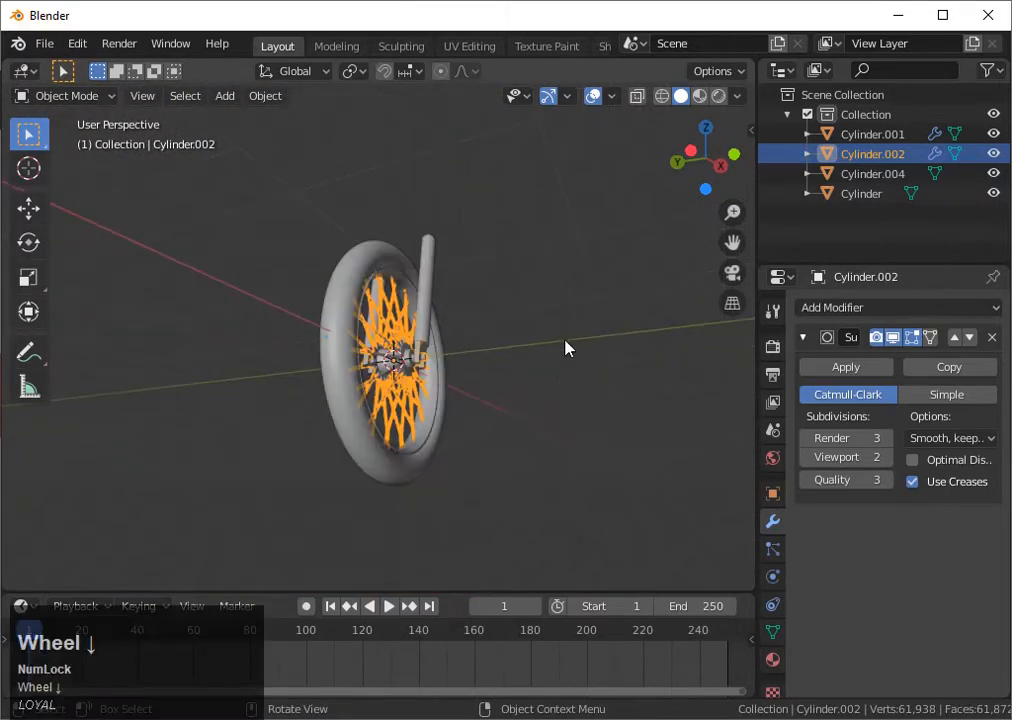
scroll(567, 337, up, 4)
middle_drag(567, 337, 390, 375)
click(485, 343)
scroll(550, 310, down, 4)
middle_drag(550, 310, 745, 364)
scroll(543, 359, up, 3)
middle_drag(543, 359, 420, 348)
scroll(586, 345, up, 2)
scroll(492, 364, down, 4)
scroll(474, 357, up, 3)
click(477, 339)
scroll(490, 330, down, 1)
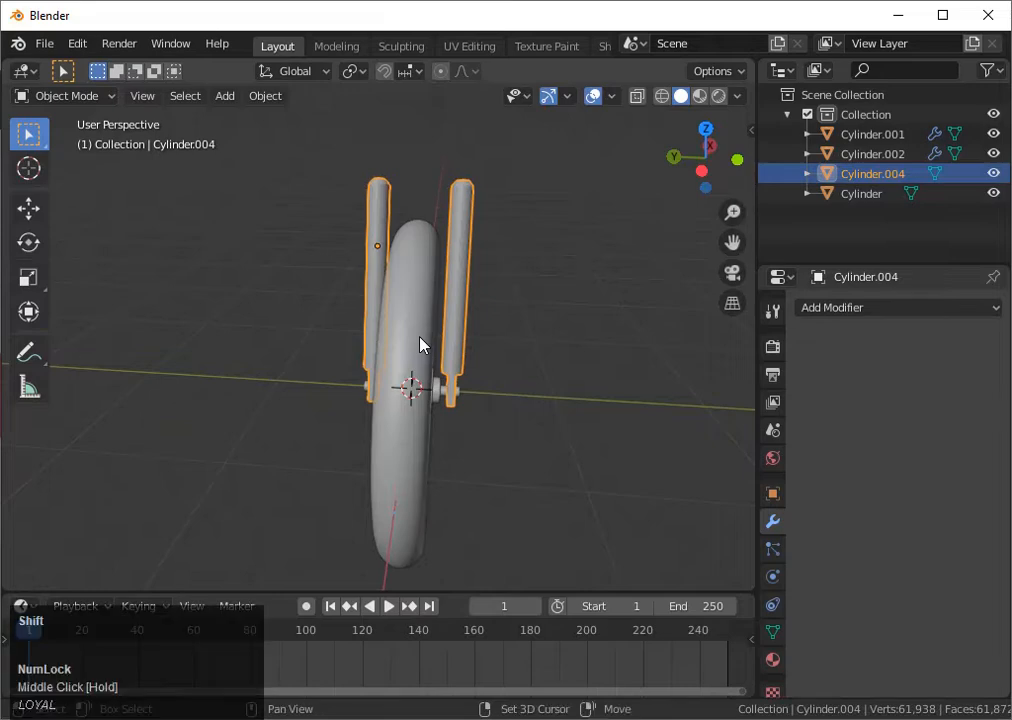
Add a cube at the wheel's center and scale it down to roughly the fork's width.
key(shift+a)
click(310, 334)
click(492, 352)
key(s)
click(466, 401)
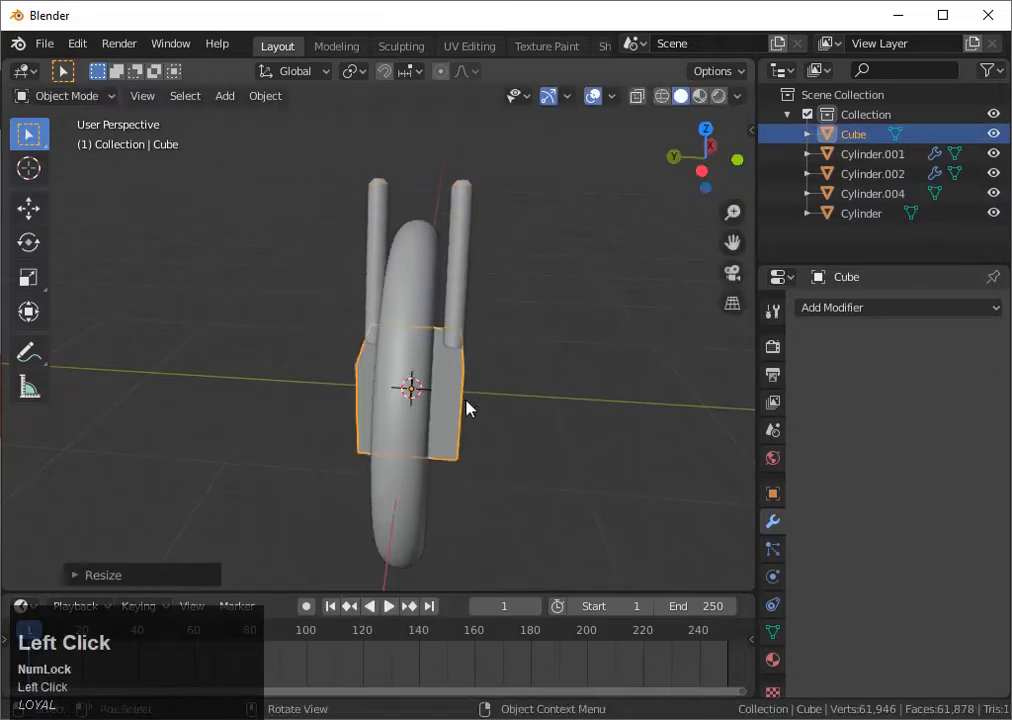
Stretch the cube along the Y axis into a wide block, and scale the block down uniformly.
key(s)
key(x)
key(y)
click(559, 436)
key(s)
click(498, 410)
From the side view, raise the block along Z to the tire's top and shrink it to span the two fork legs.
click(701, 171)
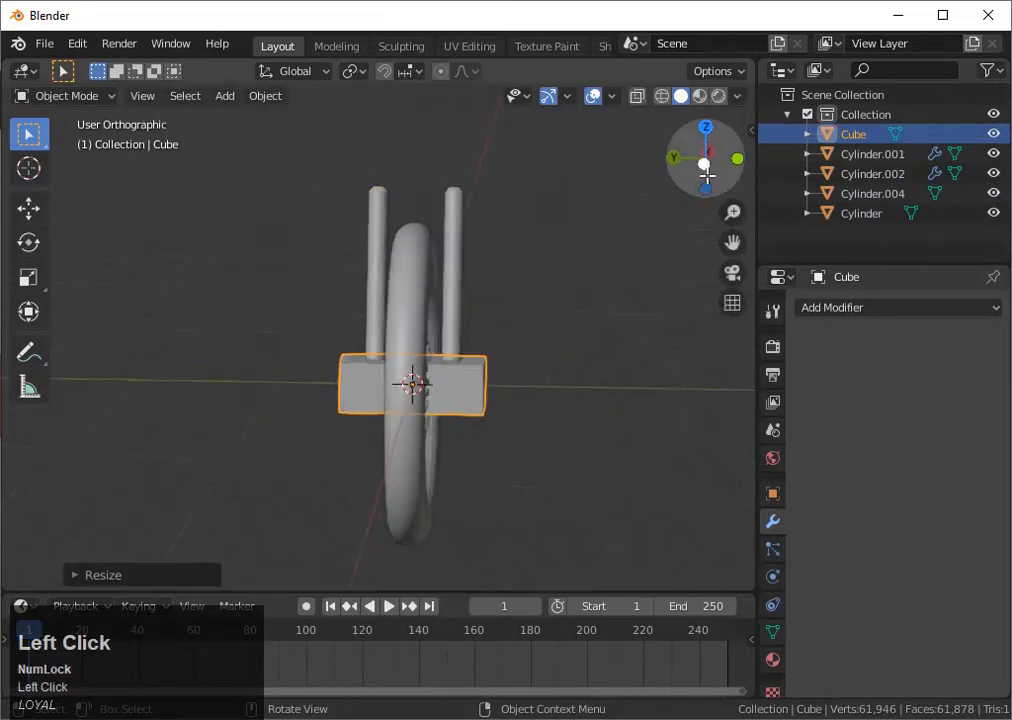
key(g)
key(z)
click(528, 201)
key(s)
click(485, 273)
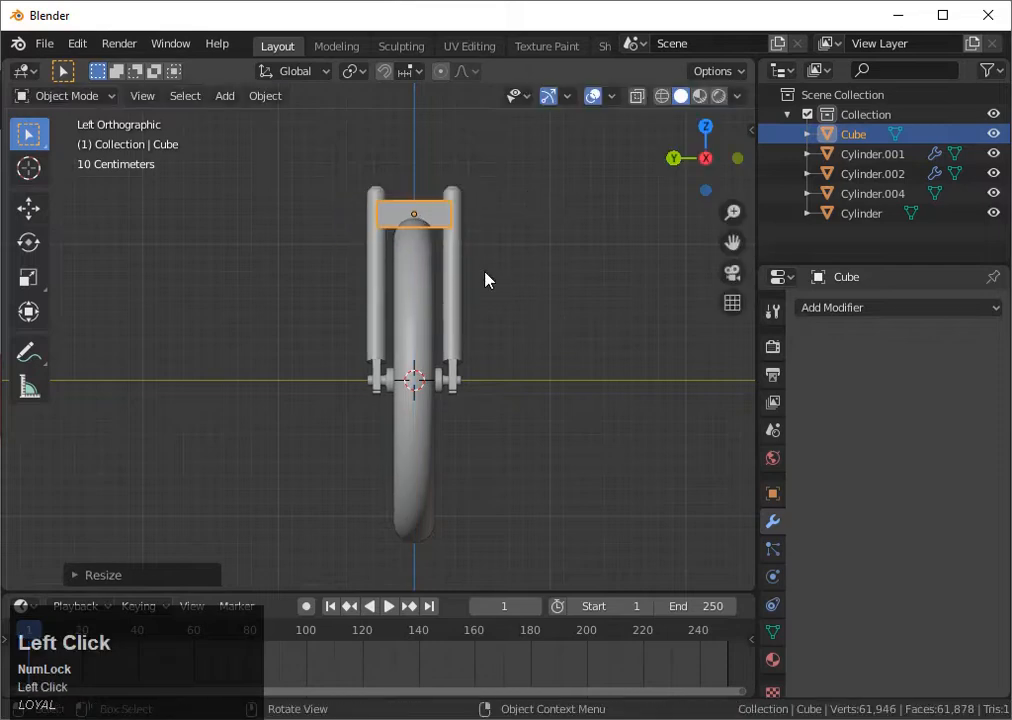
Scale the block down above the tire and stretch it along Y until its ends overlap both fork legs.
key(KP_Decimal)
key(s)
click(507, 340)
key(s)
key(y)
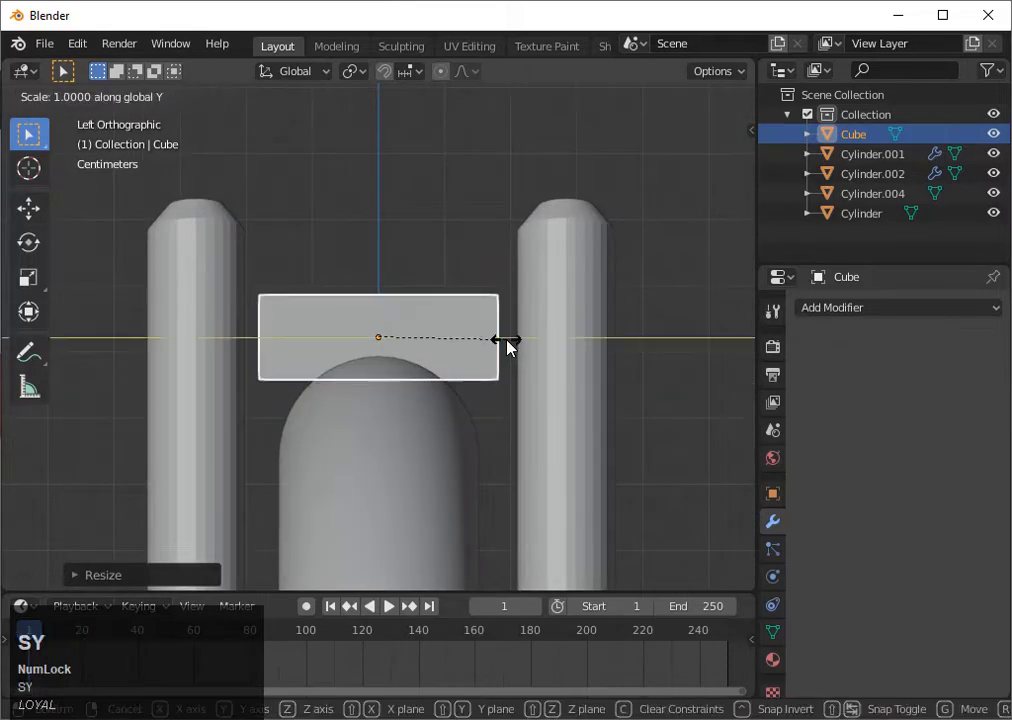
click(535, 349)
key(s)
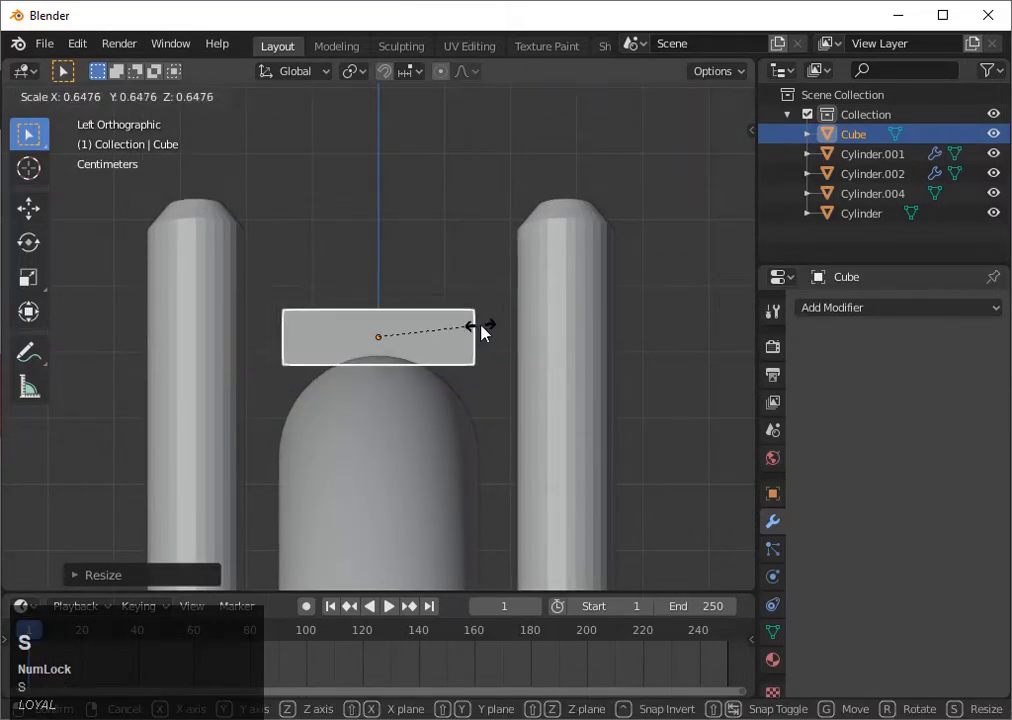
key(y)
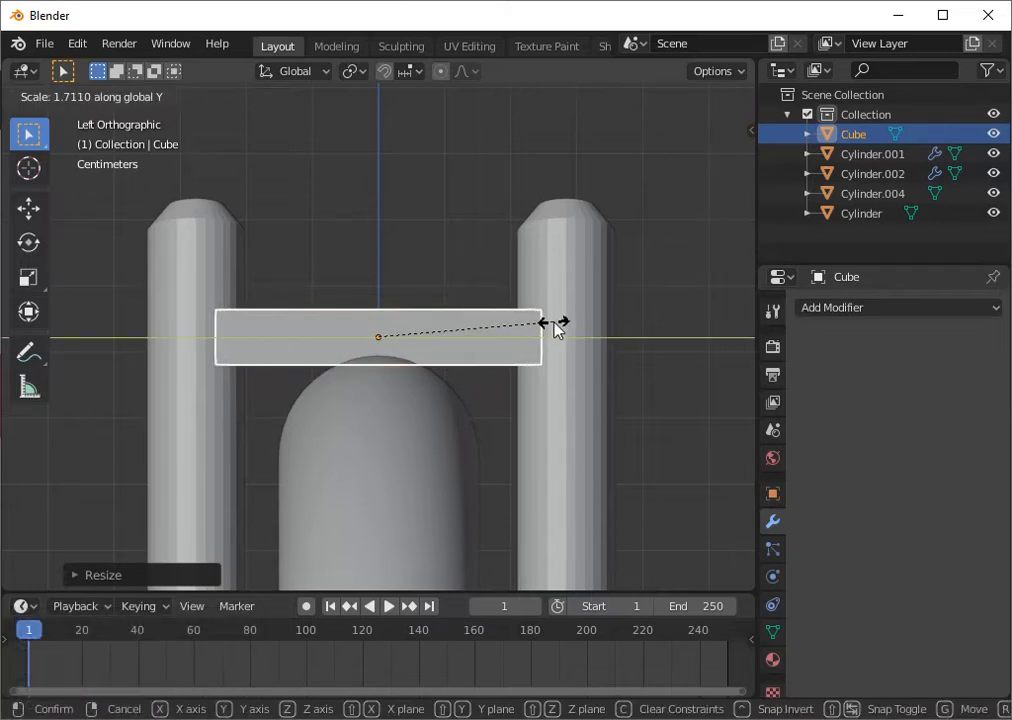
click(553, 326)
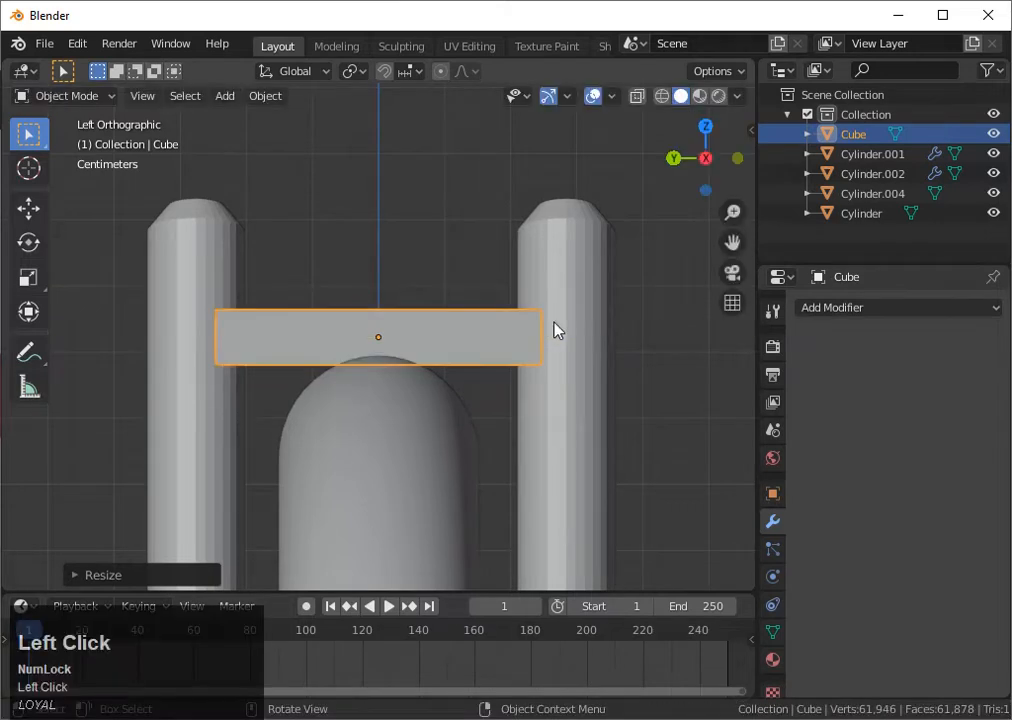
Shift the block slightly along Y to centre it between the fork legs.
scroll(553, 330, down, 3)
key(g)
key(y)
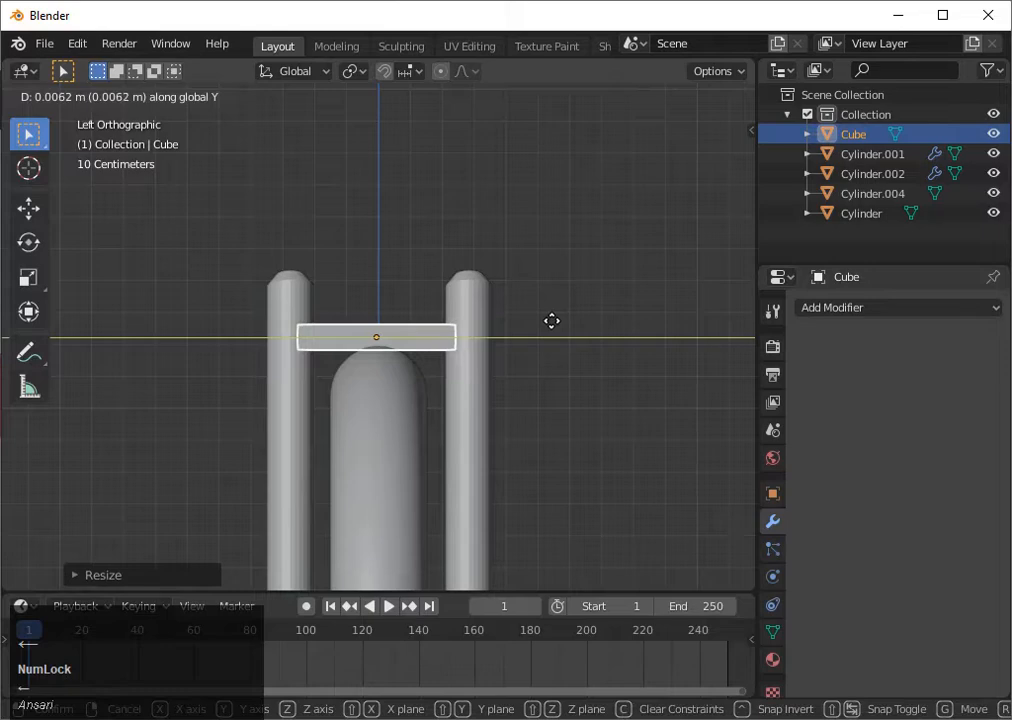
click(566, 330)
scroll(569, 329, up, 3)
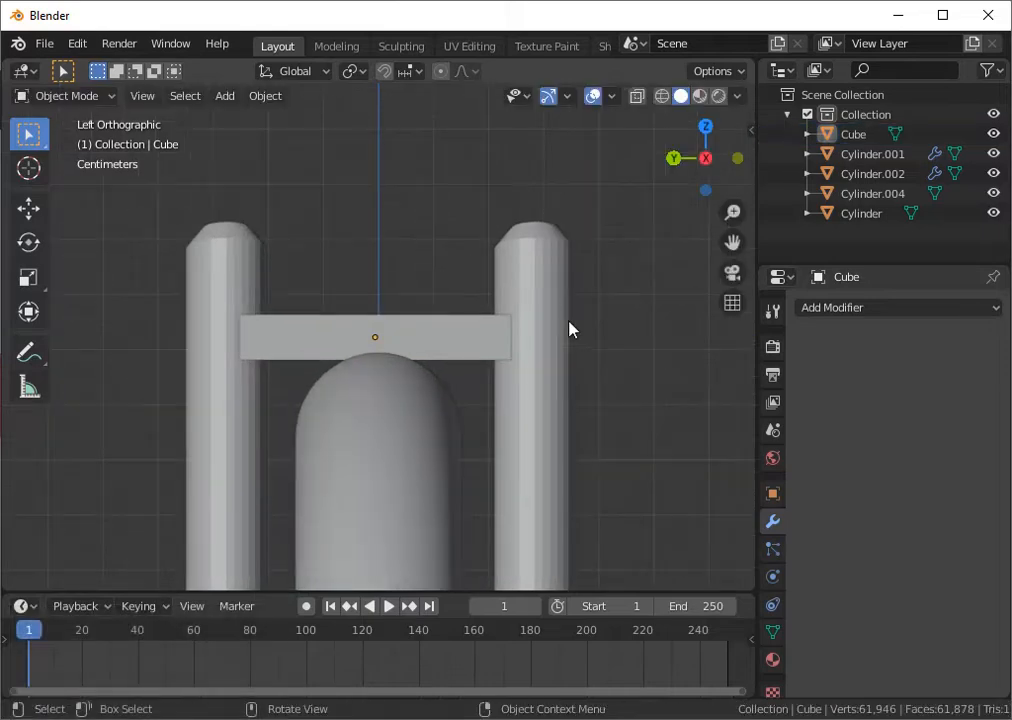
click(465, 346)
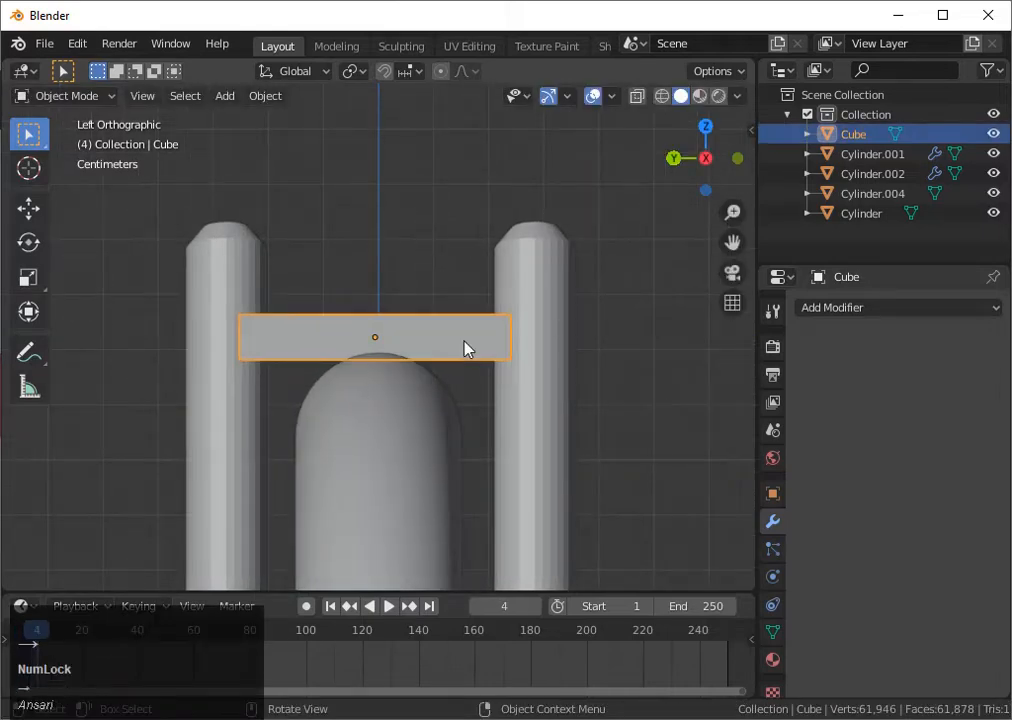
Check the block from an angled view and fine-tune its Y position from the side view.
scroll(468, 348, down, 2)
middle_drag(477, 348, 540, 371)
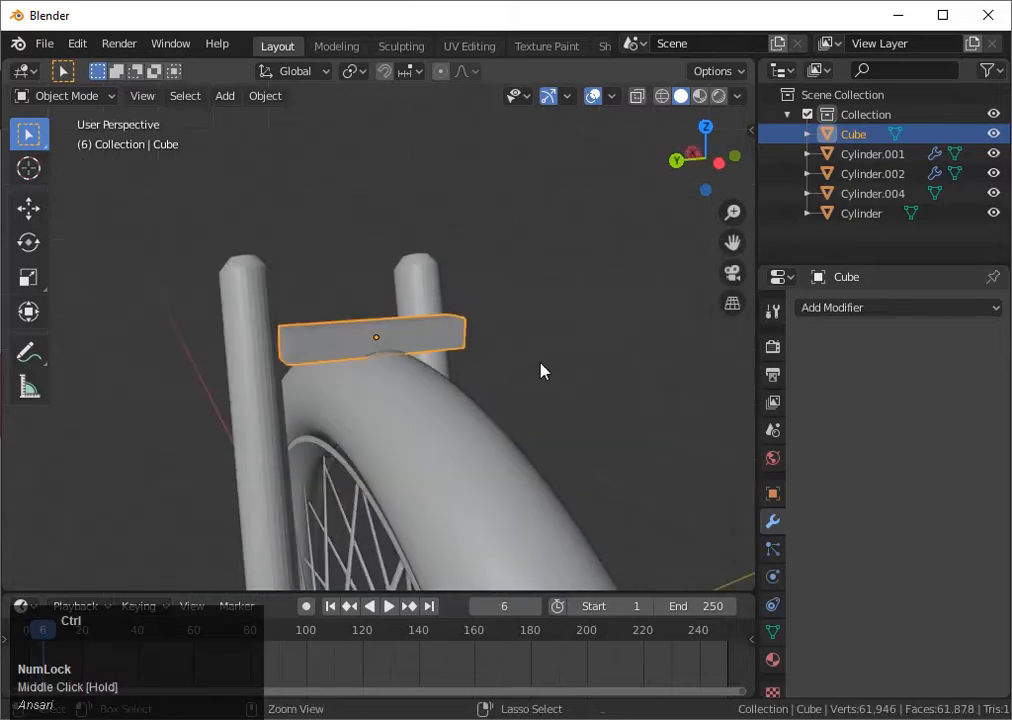
ctrl+click(540, 366)
click(451, 334)
click(715, 162)
scroll(596, 294, up, 4)
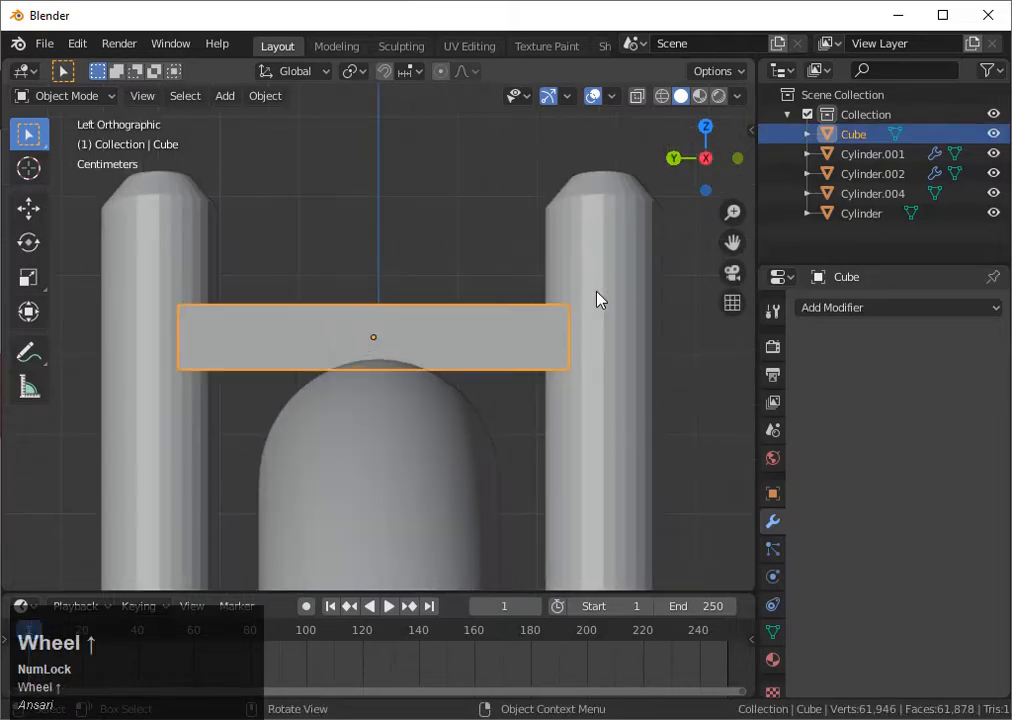
key(g)
key(y)
key(space)
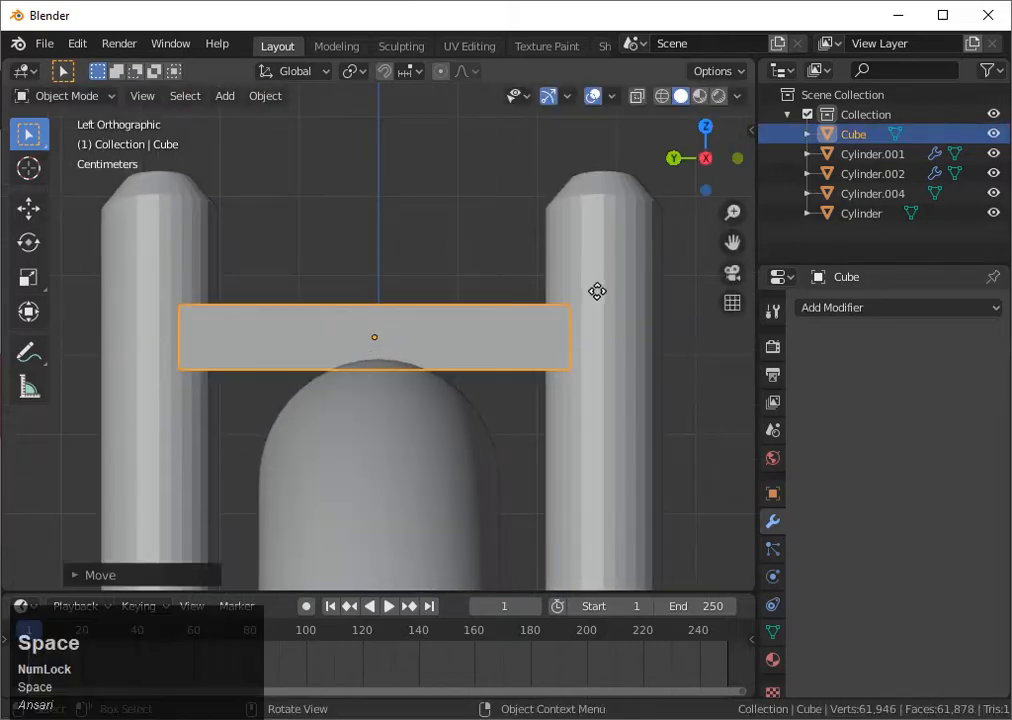
Raise the block along Z clear of the tire and widen it along Y deeper into both fork legs.
key(g)
key(z)
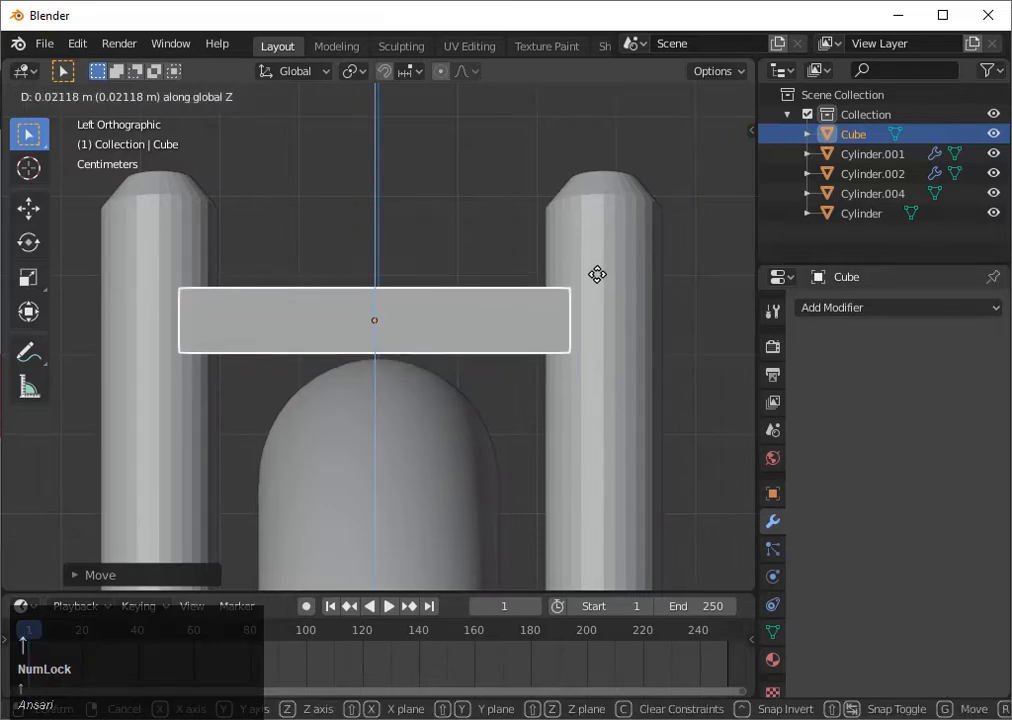
key(space)
key(s)
key(y)
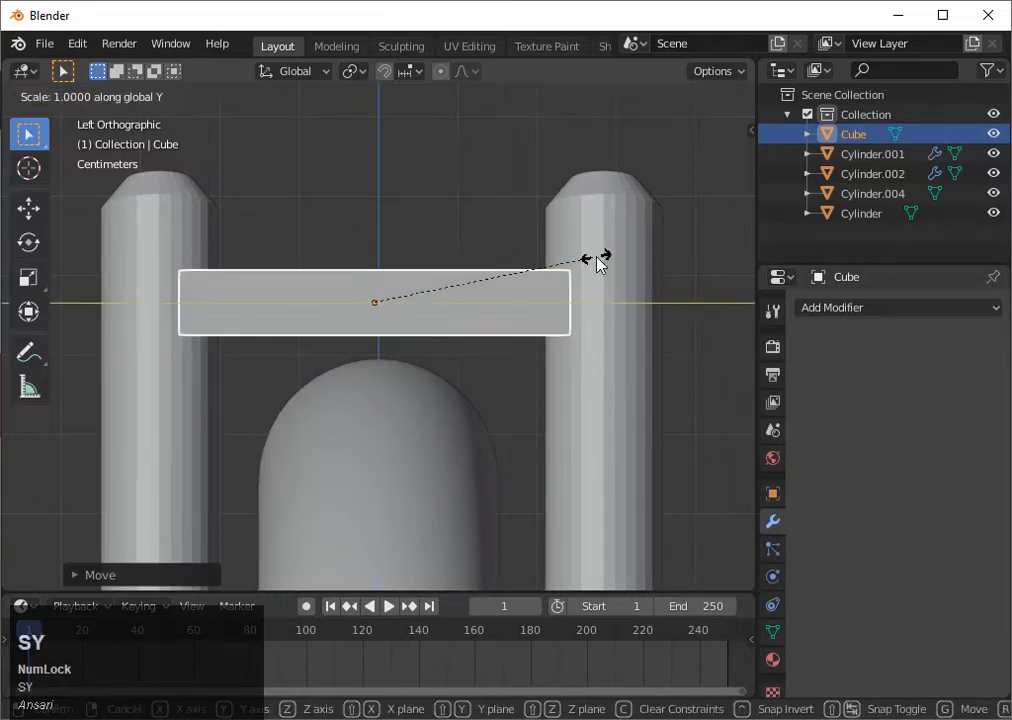
key(space)
scroll(610, 261, down, 3)
From the front view, move the block along X into the tilted fork legs, enlarge it slightly and adjust its position.
click(747, 157)
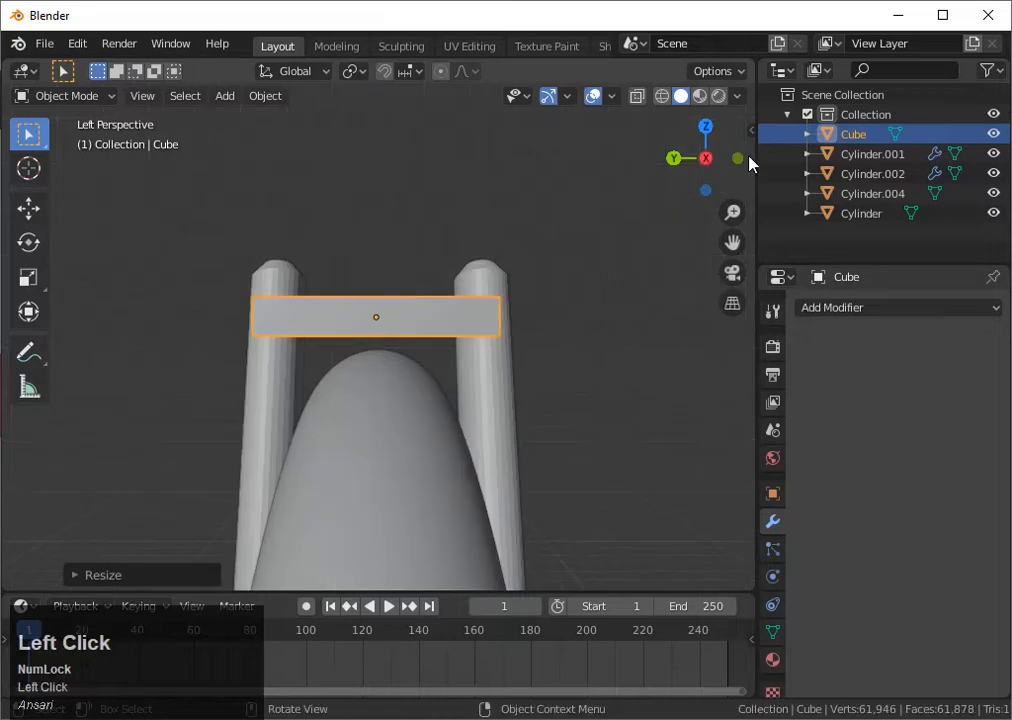
click(738, 158)
key(g)
key(y)
key(x)
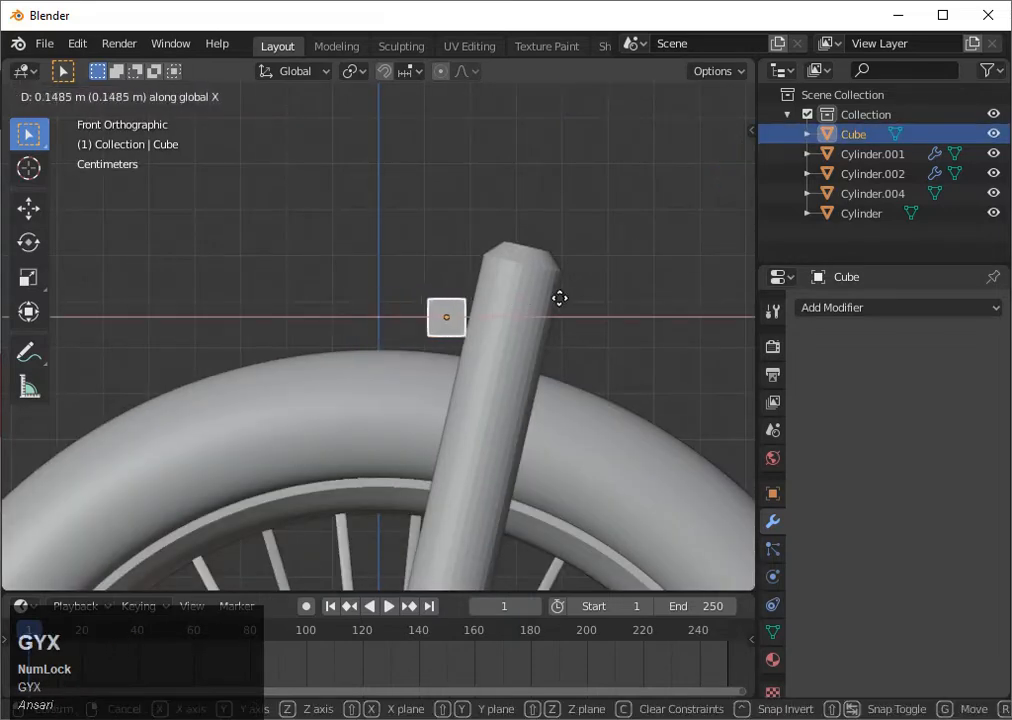
click(616, 301)
key(s)
click(644, 330)
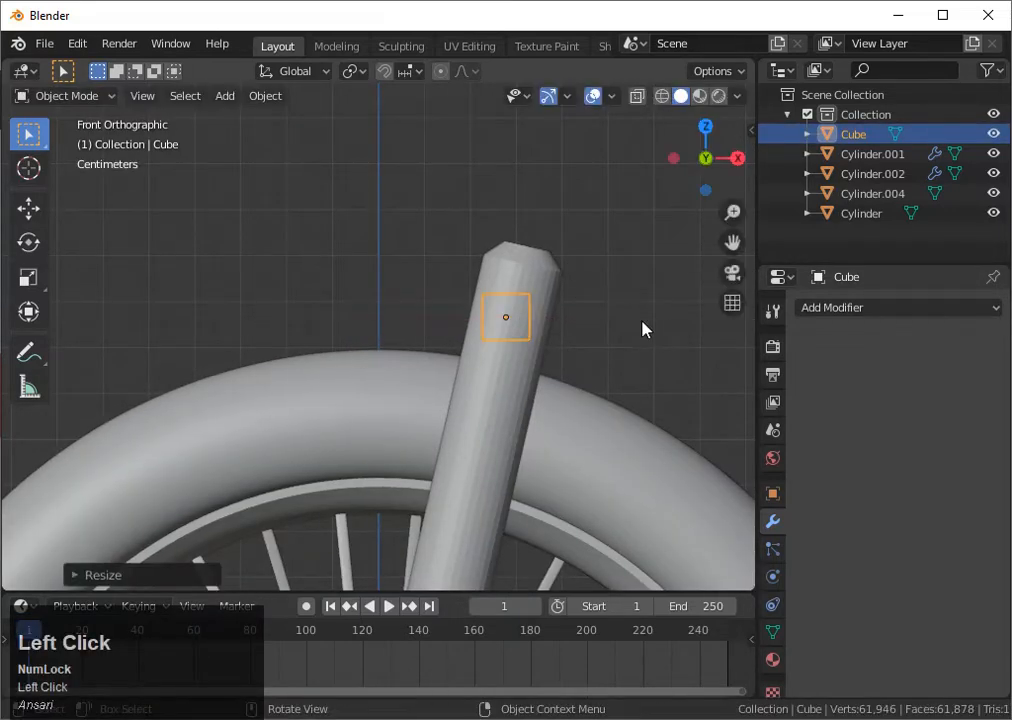
key(g)
click(610, 364)
scroll(612, 362, down, 3)
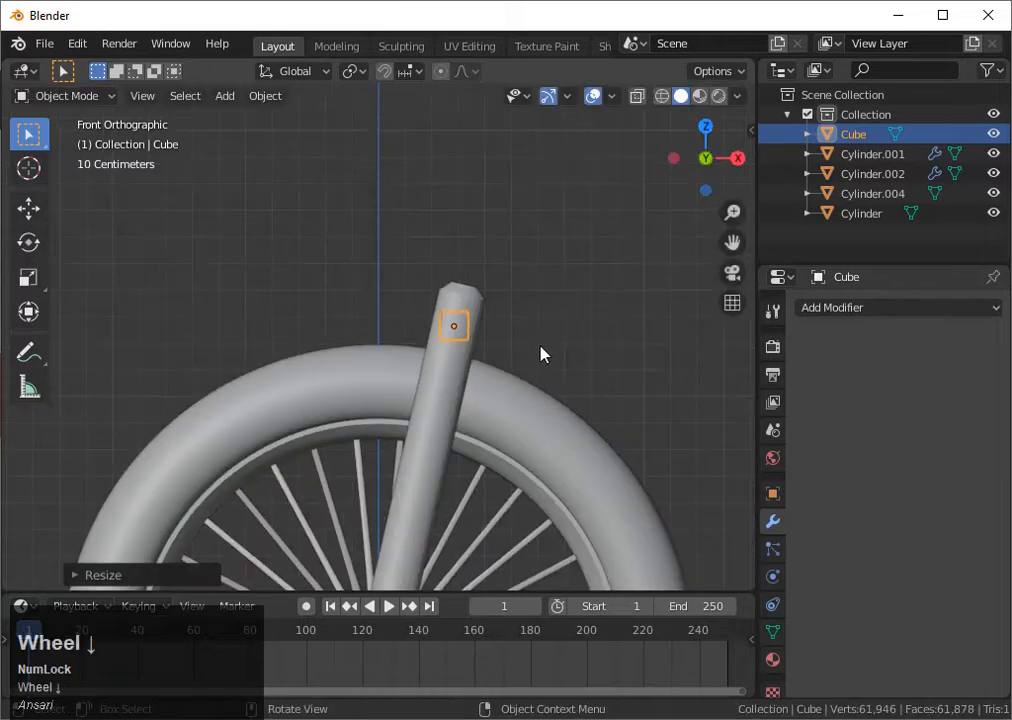
Reselect the block and rotate it in the front view to match the tilt of the fork legs.
scroll(538, 375, up, 3)
click(517, 345)
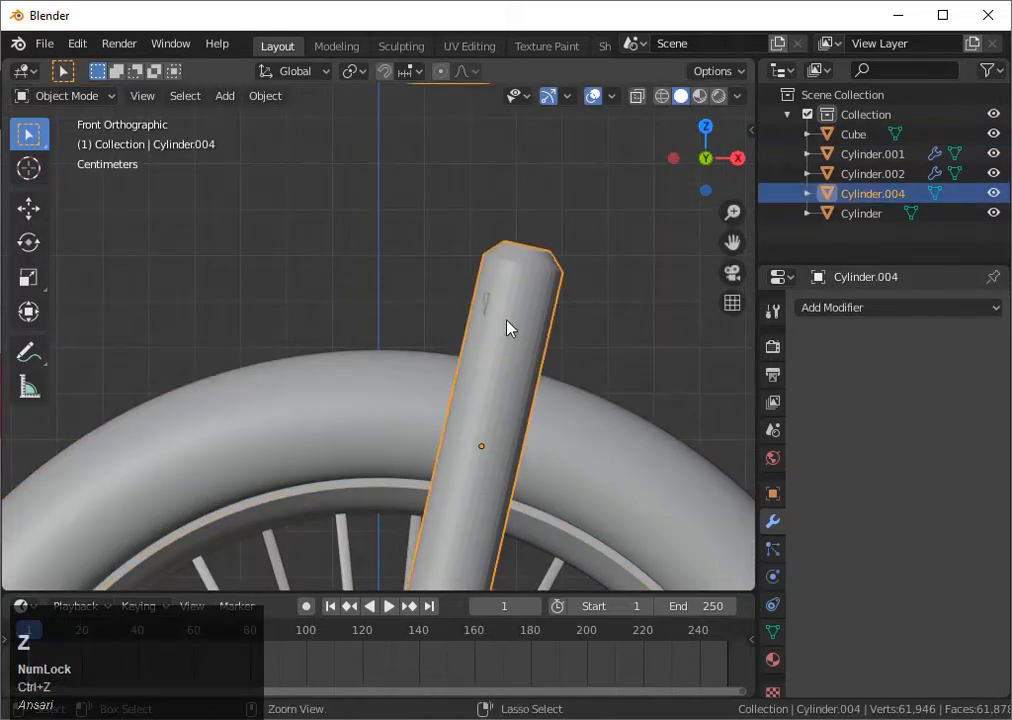
click(507, 326)
key(r)
click(636, 349)
In a top wireframe view, adjust the block's length along Y and centre it between the two legs.
middle_drag(636, 349, 650, 360)
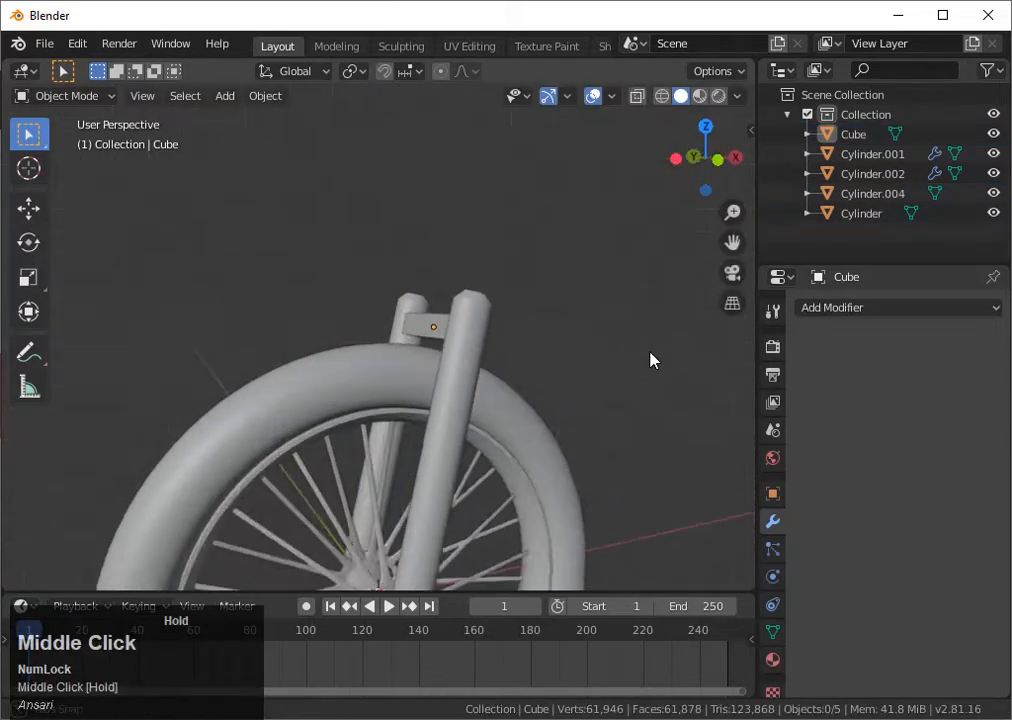
scroll(655, 363, up, 2)
click(676, 158)
click(706, 127)
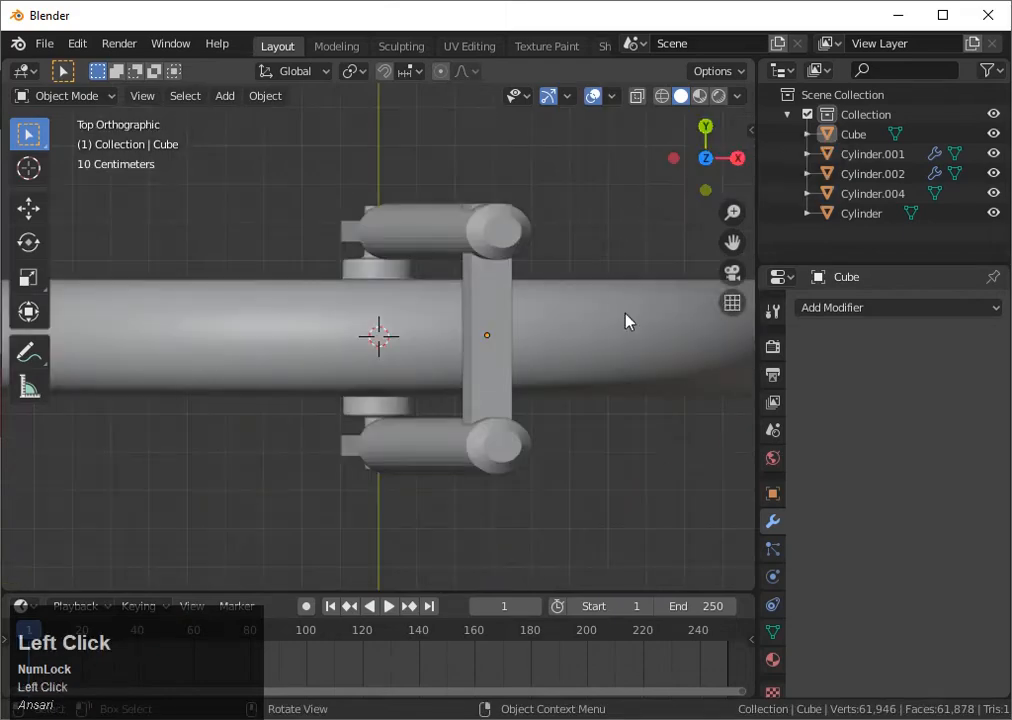
key(shift+z)
click(490, 302)
click(497, 276)
click(510, 274)
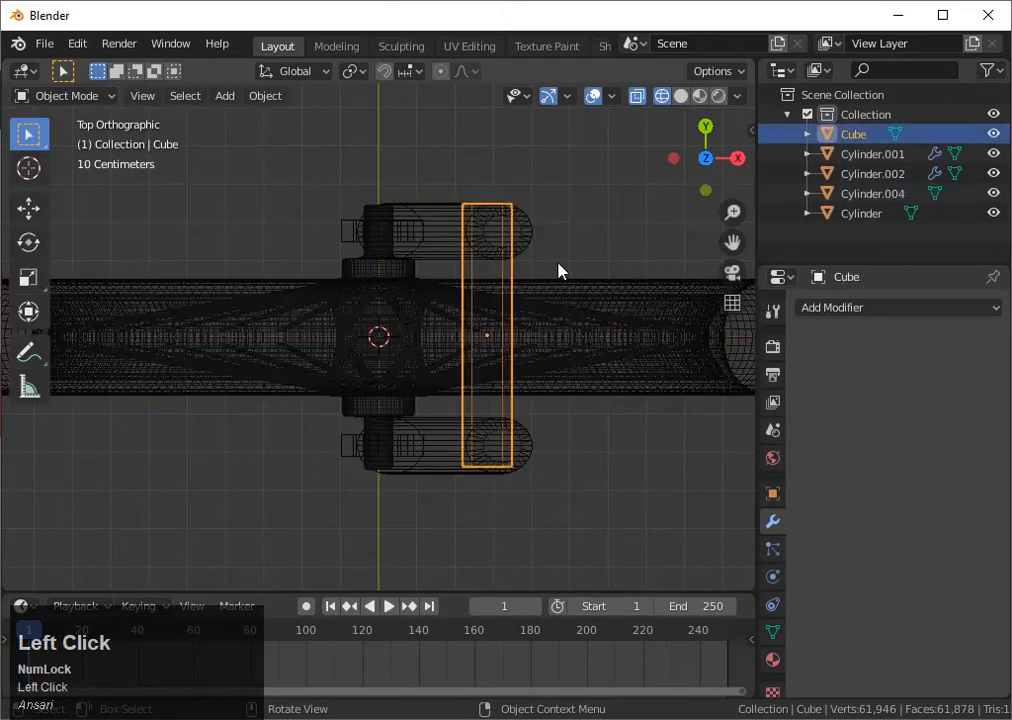
key(s)
key(y)
click(553, 267)
key(g)
key(y)
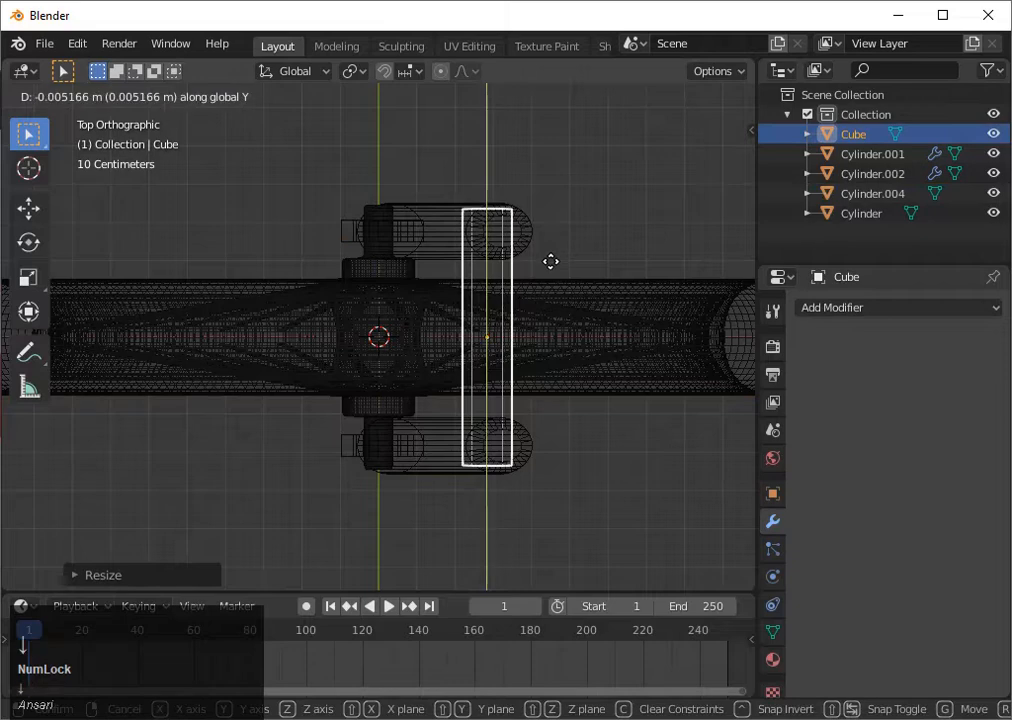
click(551, 266)
Return to solid shading, add a loop cut across the block's middle and raise it along local Z into a peak.
middle_drag(551, 268, 517, 377)
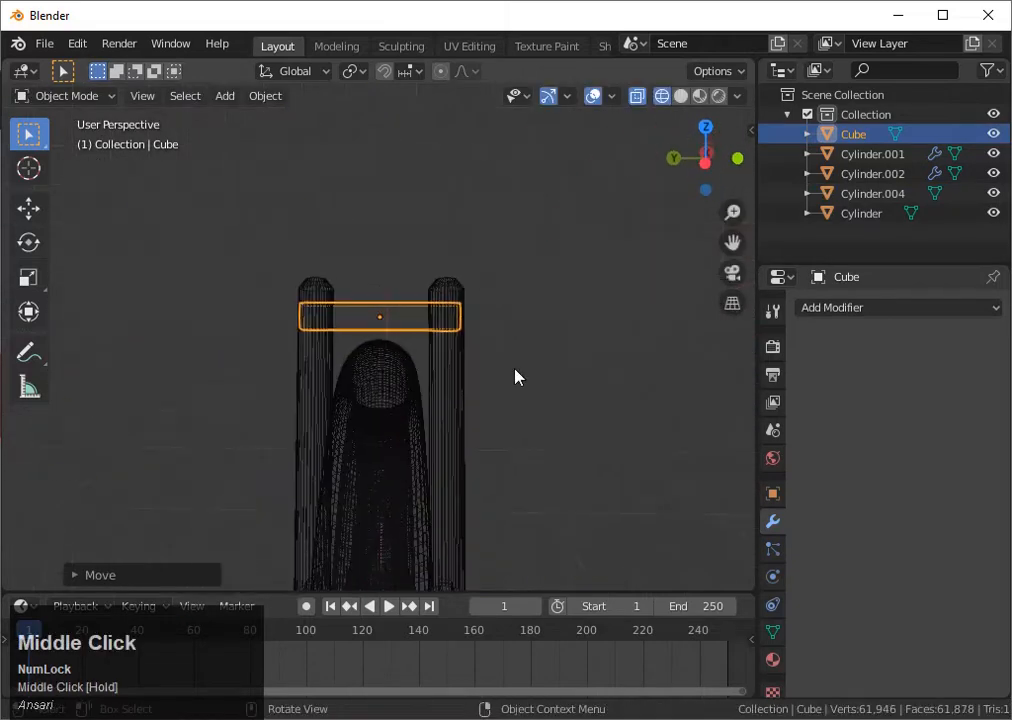
key(Tab)
key(Tab)
click(461, 386)
key(shift+z)
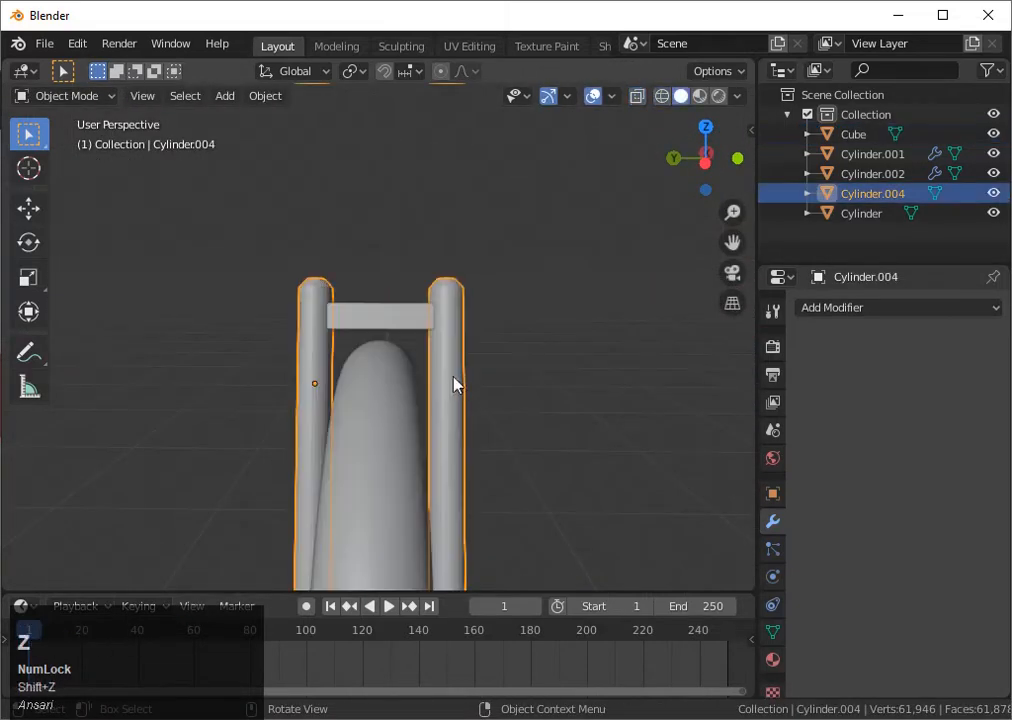
click(410, 323)
scroll(410, 323, up, 3)
key(Tab)
key(ctrl+r)
click(409, 323)
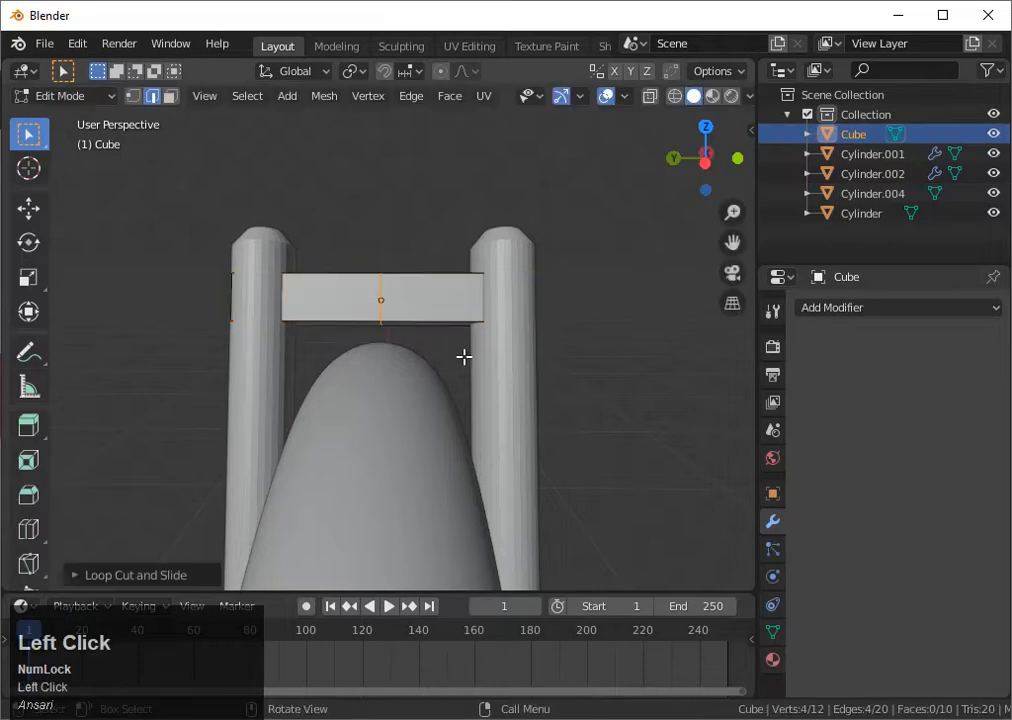
key(g)
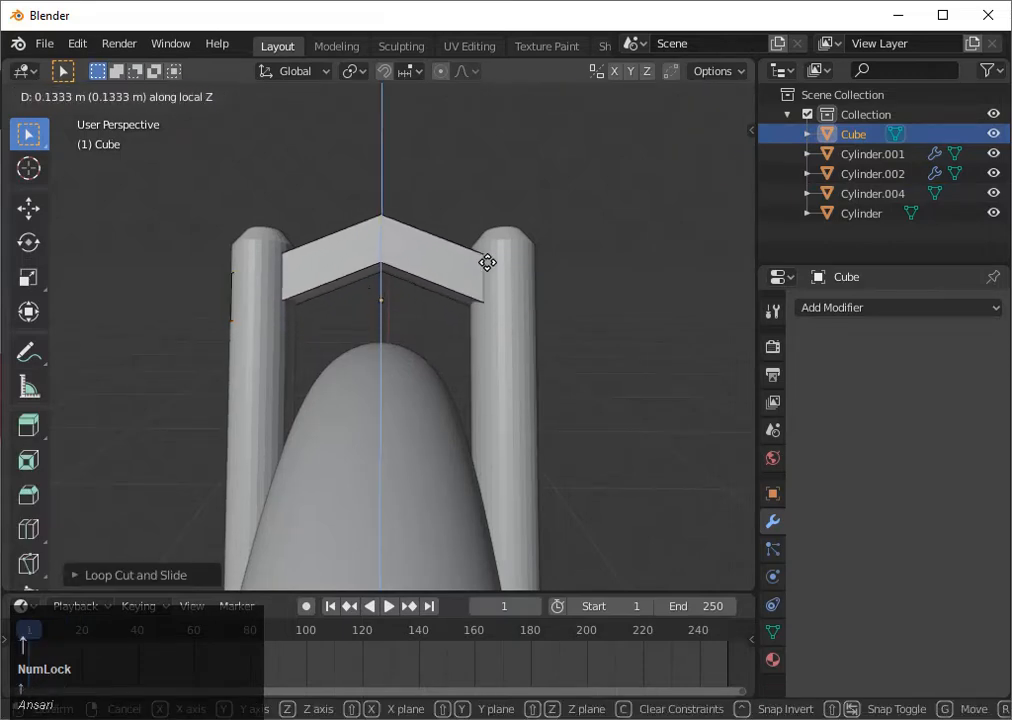
key(space)
key(Tab)
Nudge the peaked block slightly along Y and reopen its mesh for editing.
key(g)
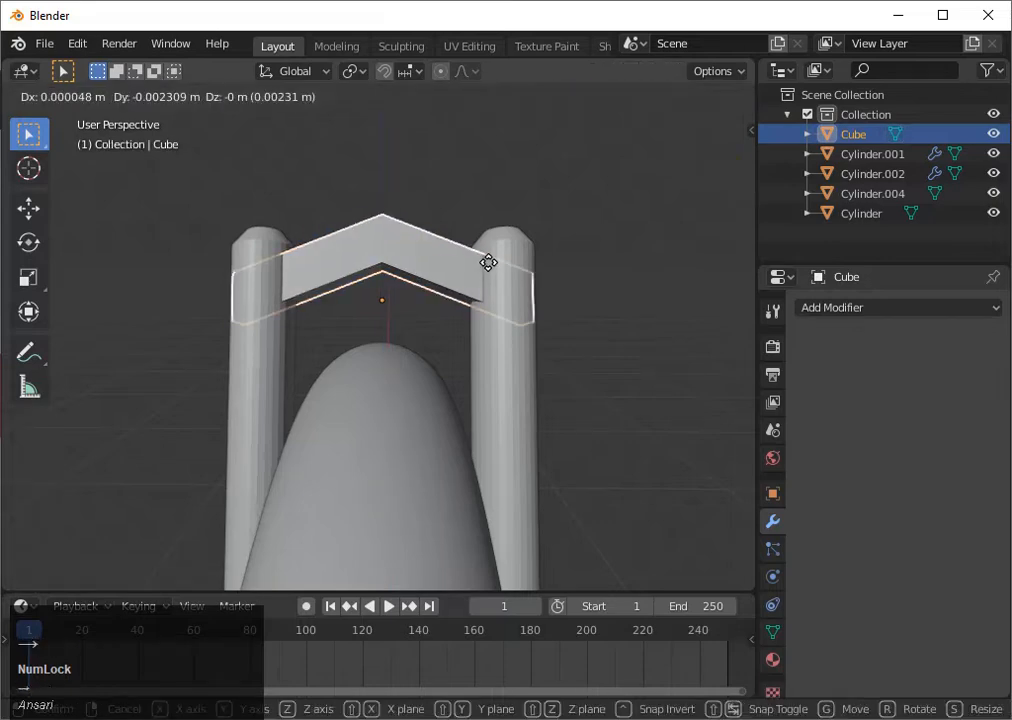
key(space)
click(333, 607)
click(503, 438)
scroll(583, 357, down, 1)
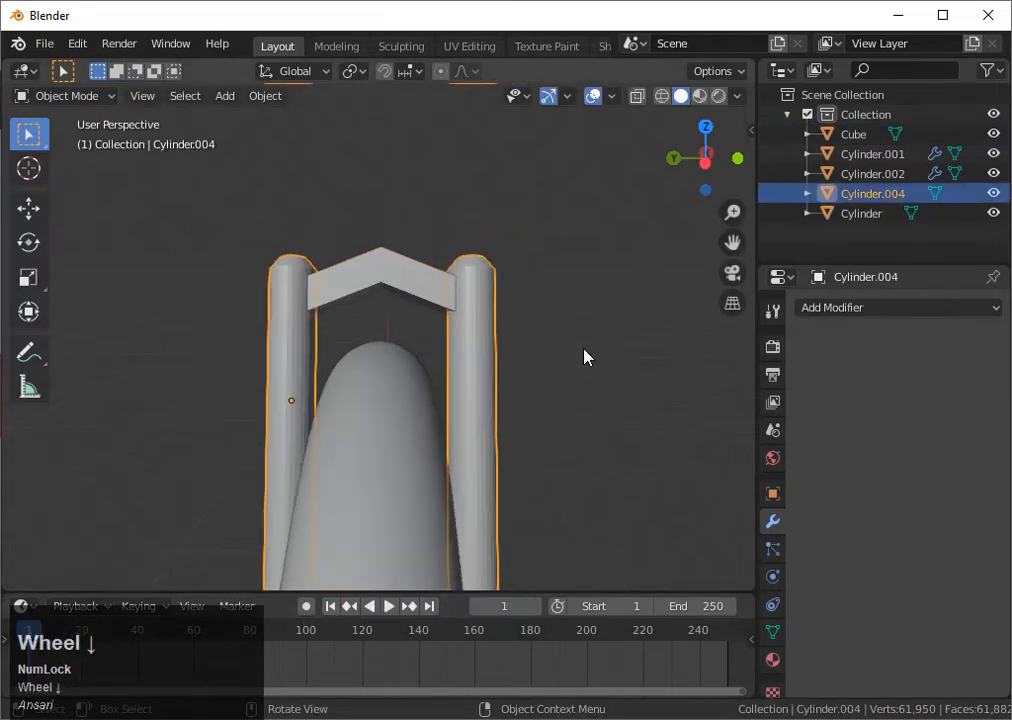
middle_drag(583, 357, 407, 326)
scroll(389, 258, up, 1)
click(396, 259)
key(Tab)
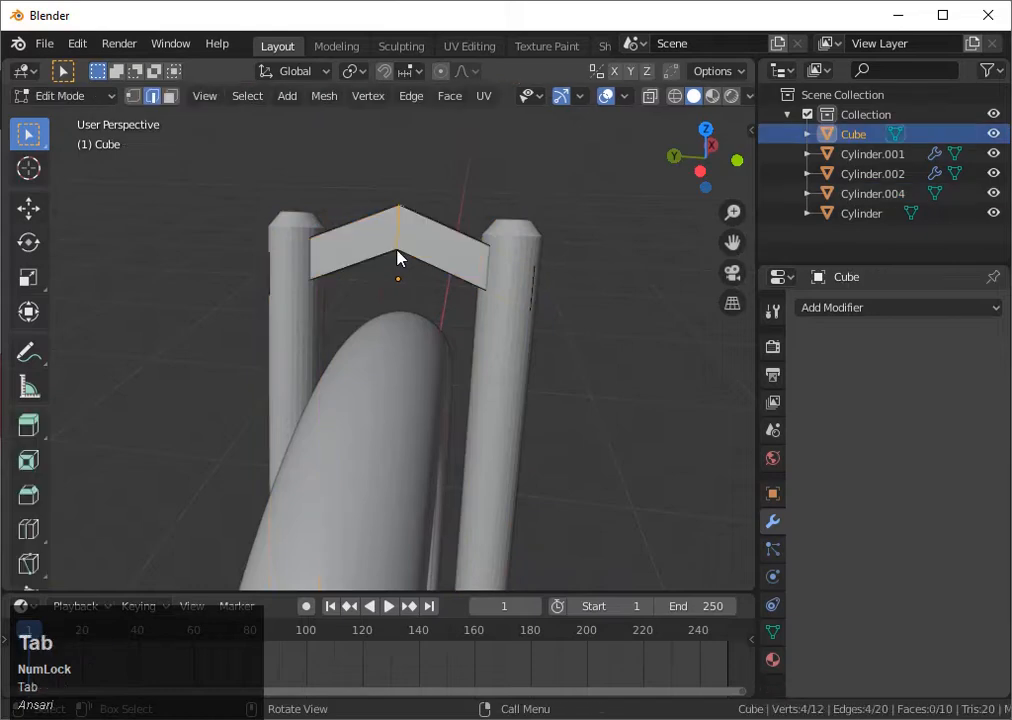
key(ctrl+b)
click(440, 309)
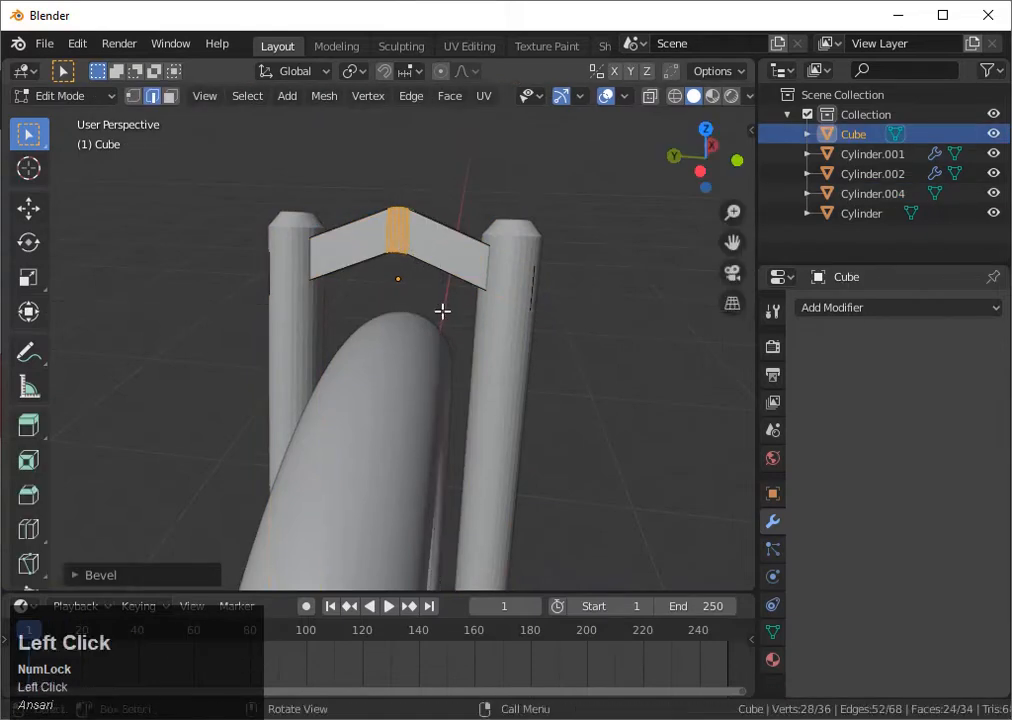
key(ctrl+z)
Bevel the block's central edge loop with one segment, about 0.3 m wide, to flatten the peak.
key(ctrl+b)
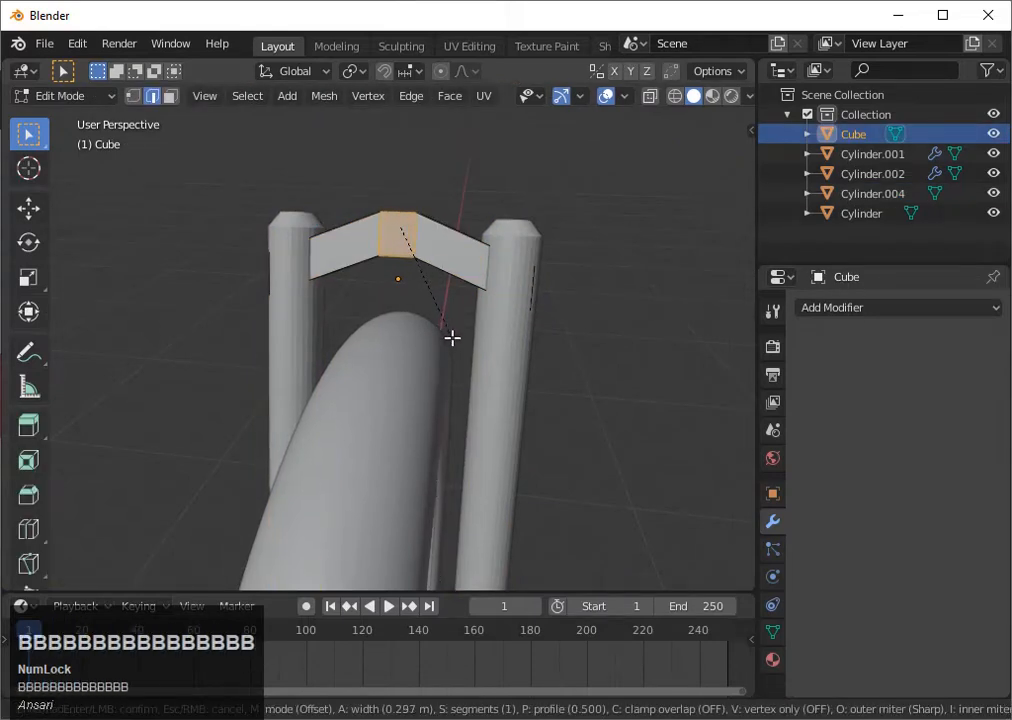
click(457, 342)
key(Tab)
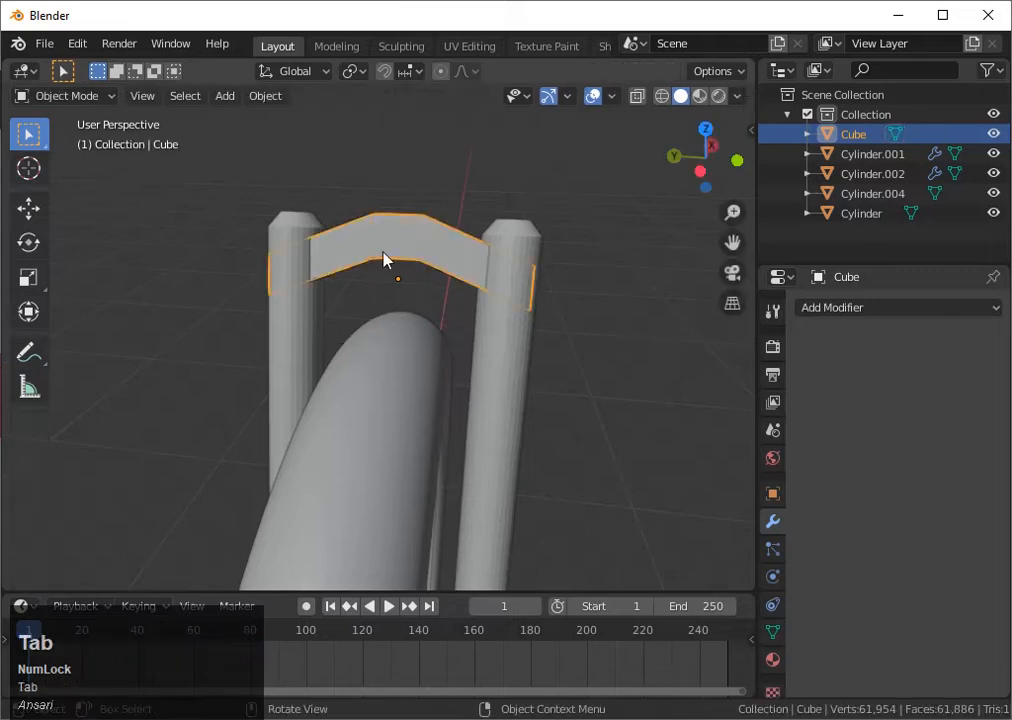
Add a level 3 Subdivision Surface modifier to the arched block and open its mesh for editing.
click(705, 158)
middle_drag(705, 158, 224, 223)
scroll(224, 223, down, 2)
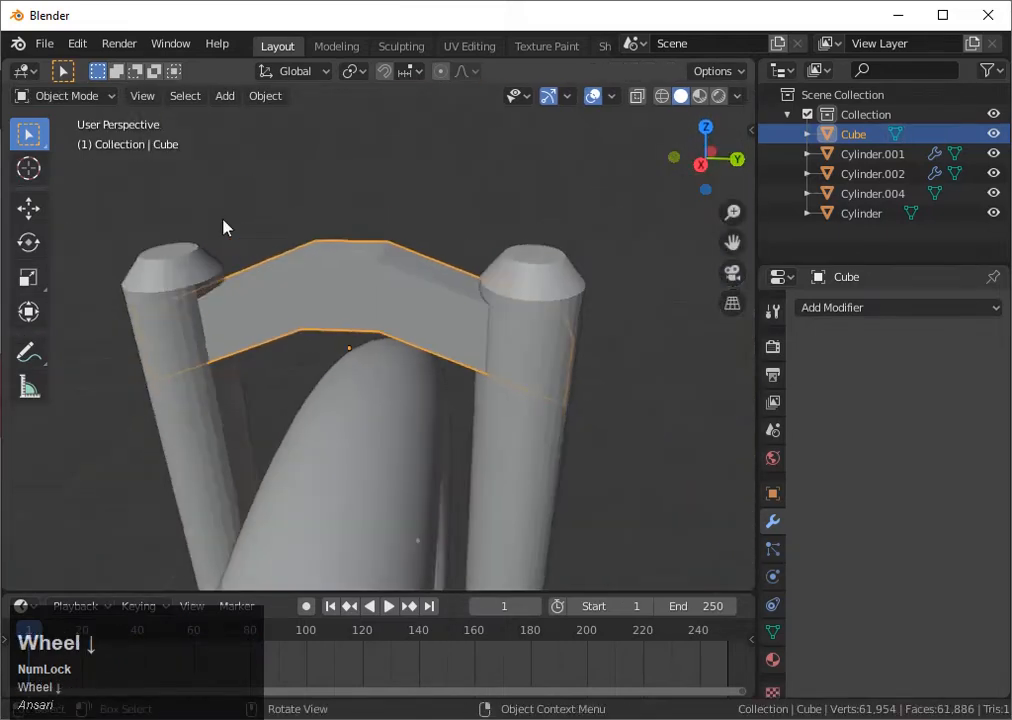
key(ctrl+3)
key(Tab)
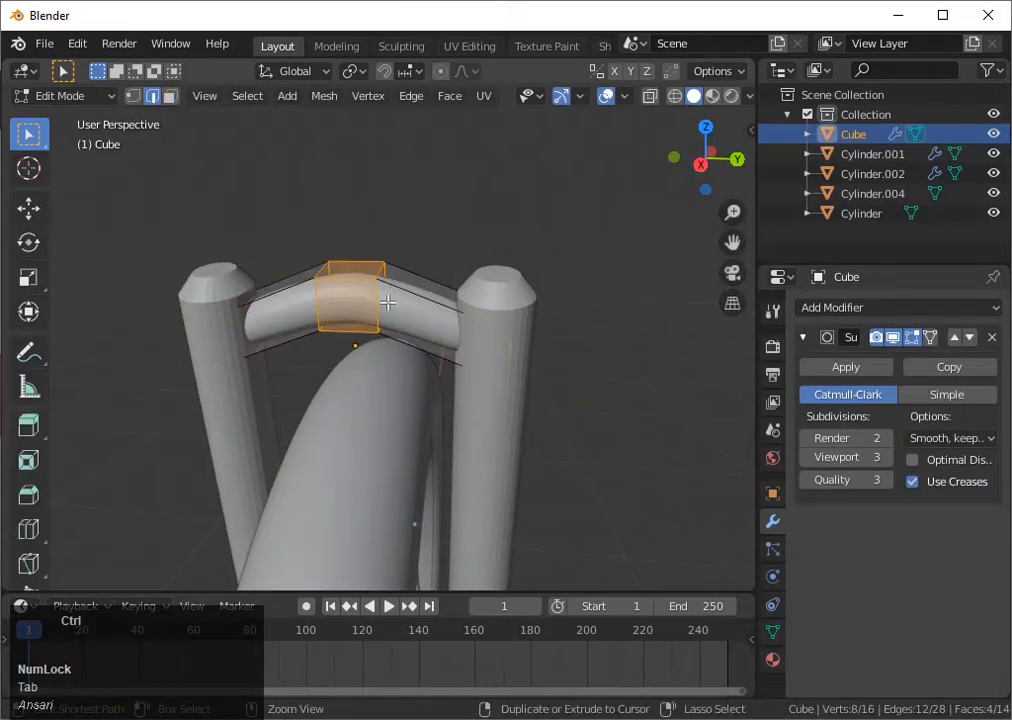
Add loop cuts across the bridge near its bends and one lengthwise loop slid toward its upper edge.
click(411, 310)
key(ctrl+r)
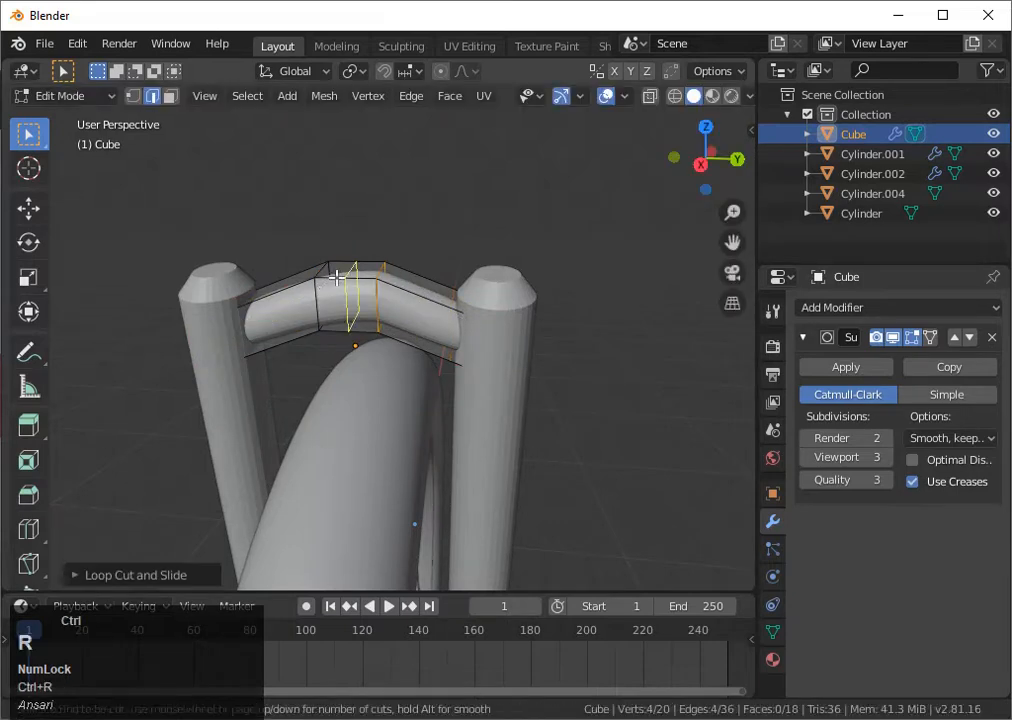
click(289, 288)
key(ctrl+r)
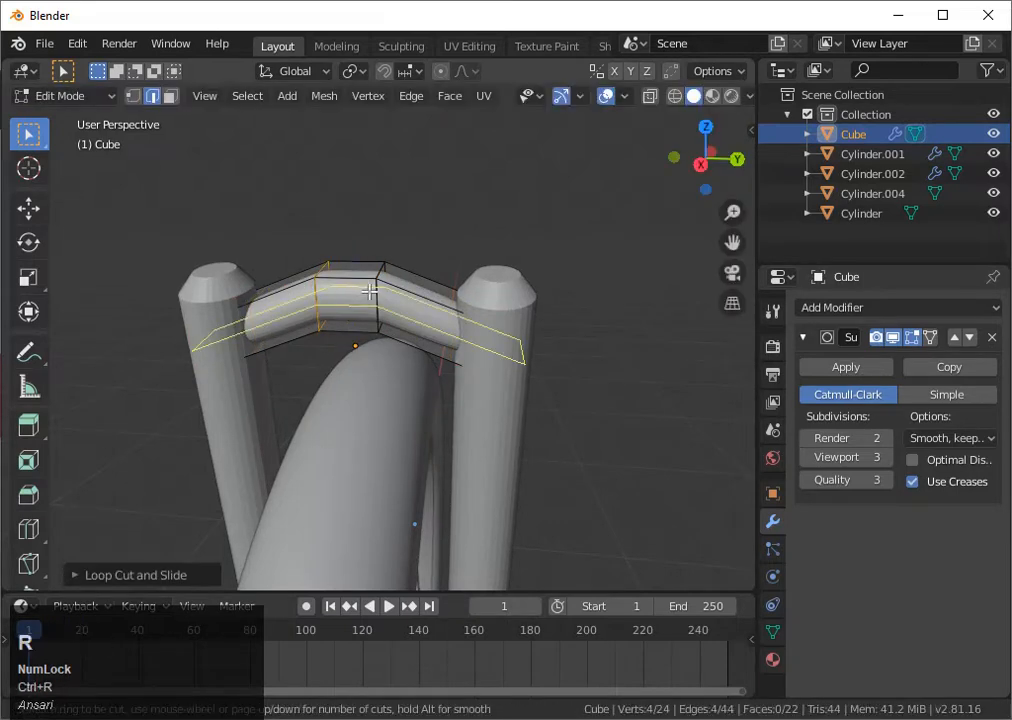
click(370, 290)
click(320, 268)
click(360, 301)
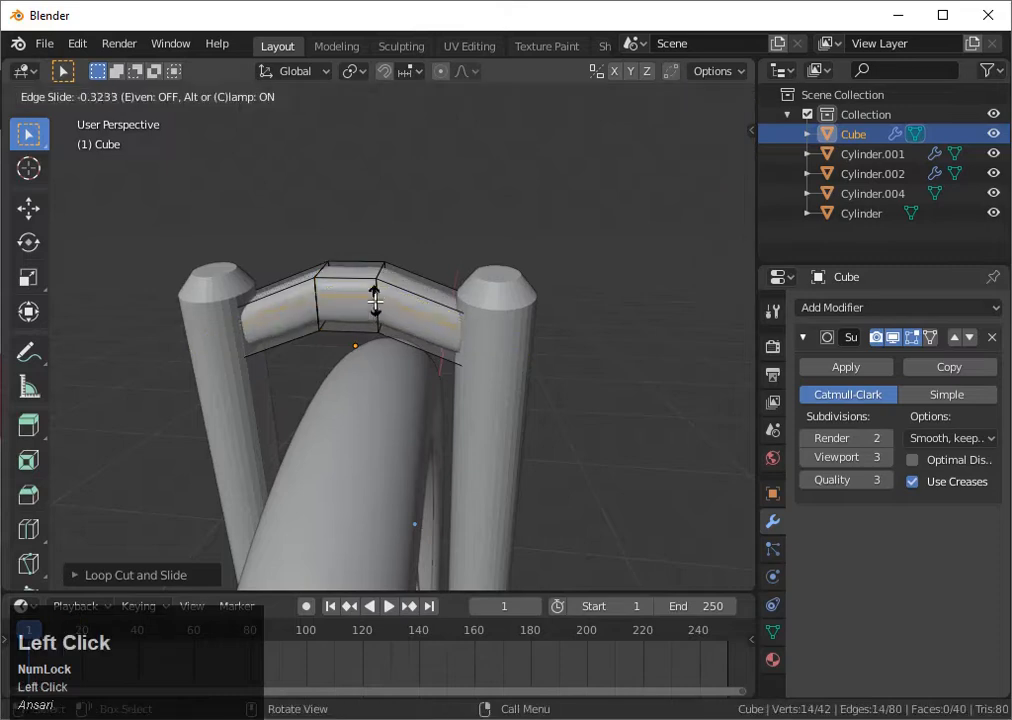
click(377, 271)
Add another lengthwise loop cut slid about 0.85 toward the bridge's lower edge and leave mesh editing.
key(Tab)
middle_drag(377, 271, 388, 320)
key(Tab)
click(412, 255)
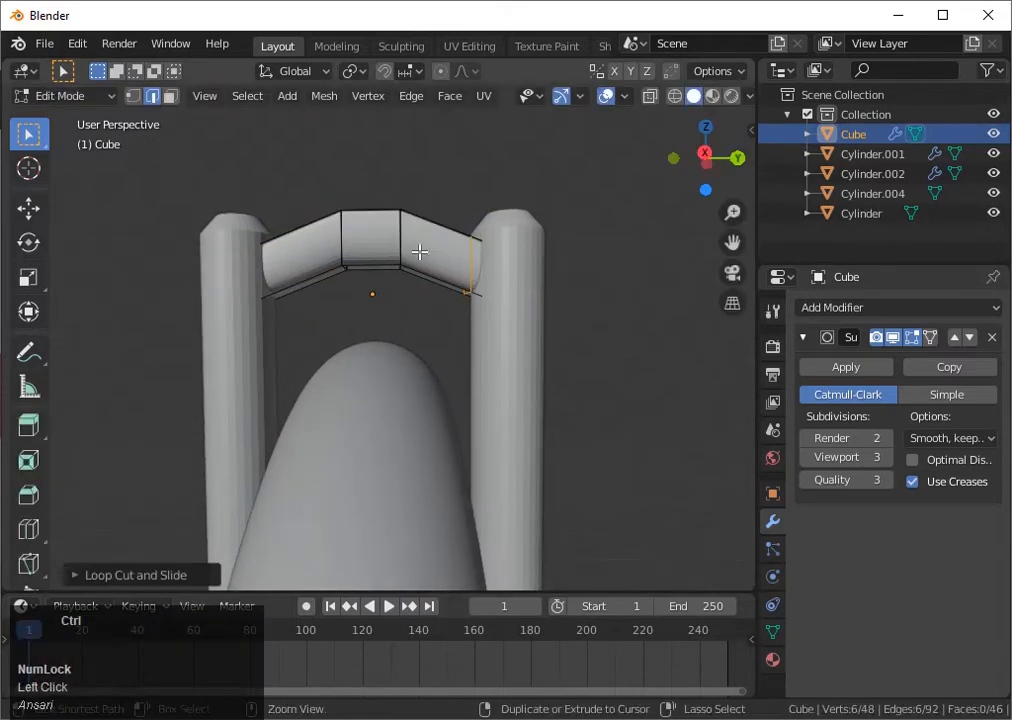
key(ctrl+z)
click(403, 258)
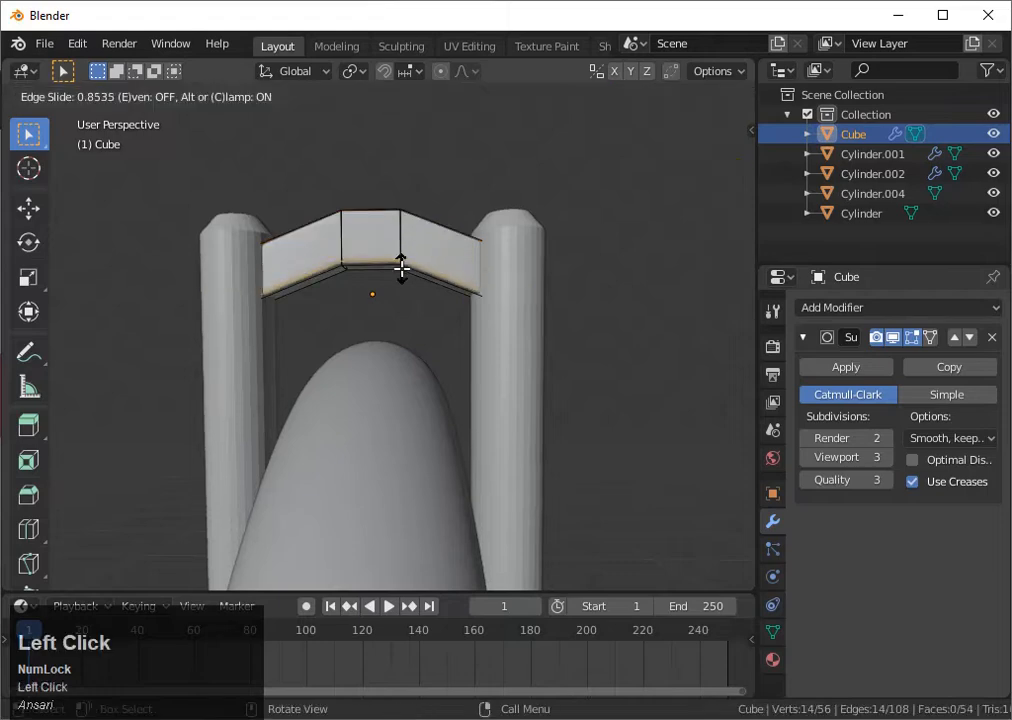
click(401, 268)
key(Tab)
Examine the whole wheel, fork and bridge from several angles and distances.
scroll(407, 271, down, 3)
middle_drag(407, 271, 296, 364)
click(479, 308)
scroll(479, 308, up, 2)
middle_drag(479, 308, 462, 435)
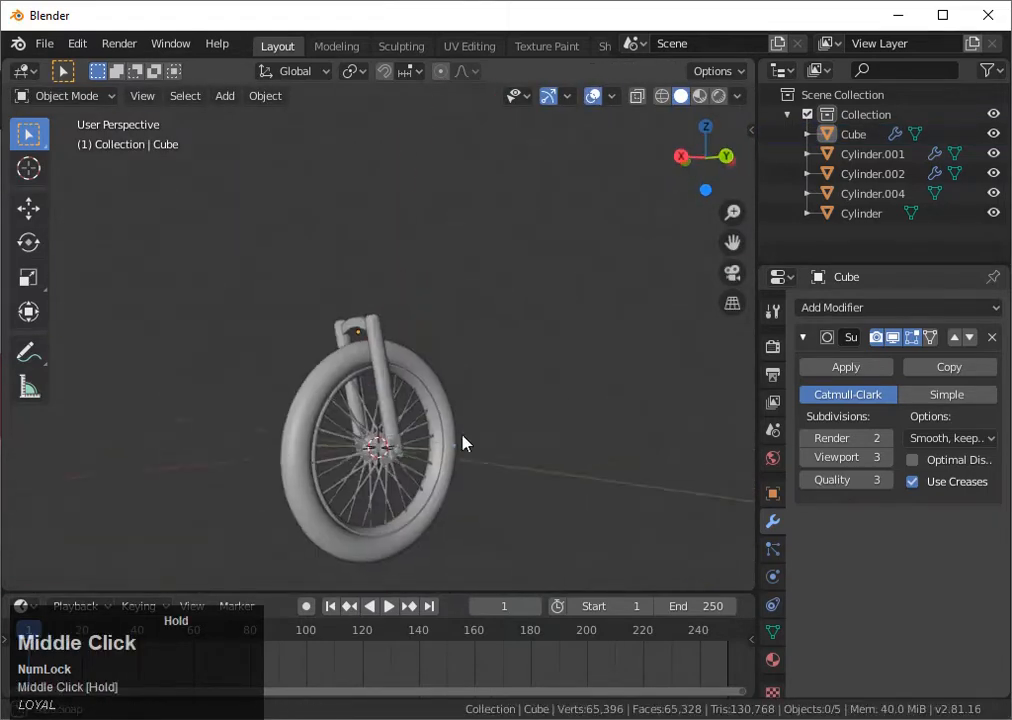
scroll(462, 434, down, 4)
middle_drag(722, 150, 376, 418)
scroll(470, 338, up, 4)
scroll(433, 360, up, 3)
scroll(470, 368, down, 1)
scroll(476, 348, down, 5)
click(376, 418)
scroll(441, 348, up, 2)
click(450, 370)
scroll(480, 346, down, 1)
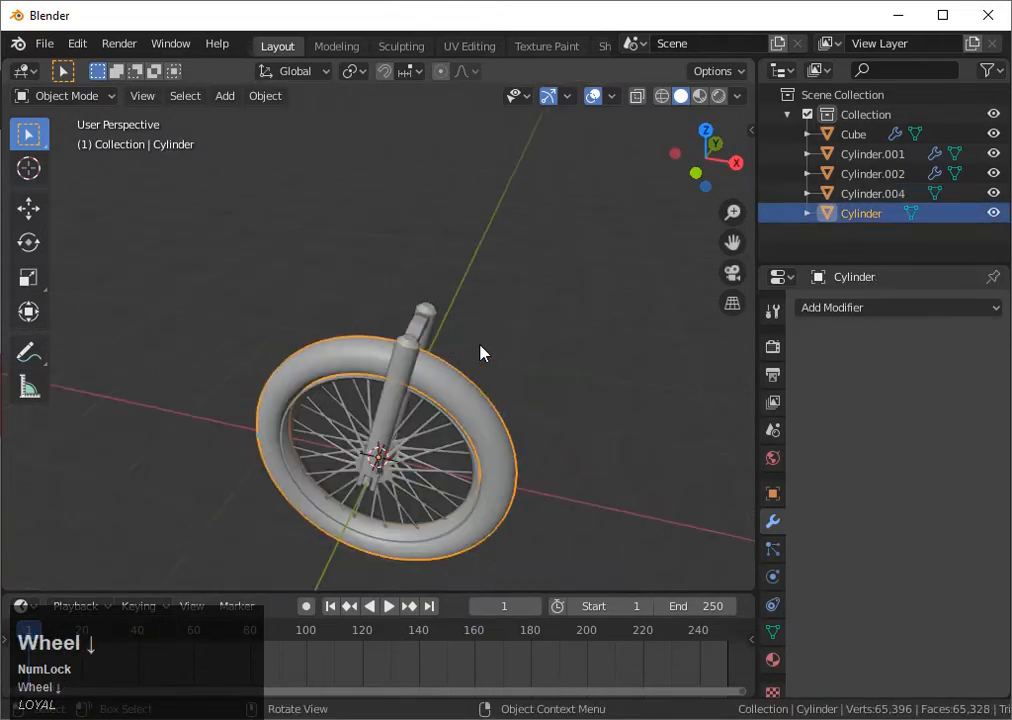
Switch to the front view and add a new cylinder at the wheel's centre.
scroll(486, 330, up, 3)
middle_drag(486, 330, 492, 276)
click(697, 161)
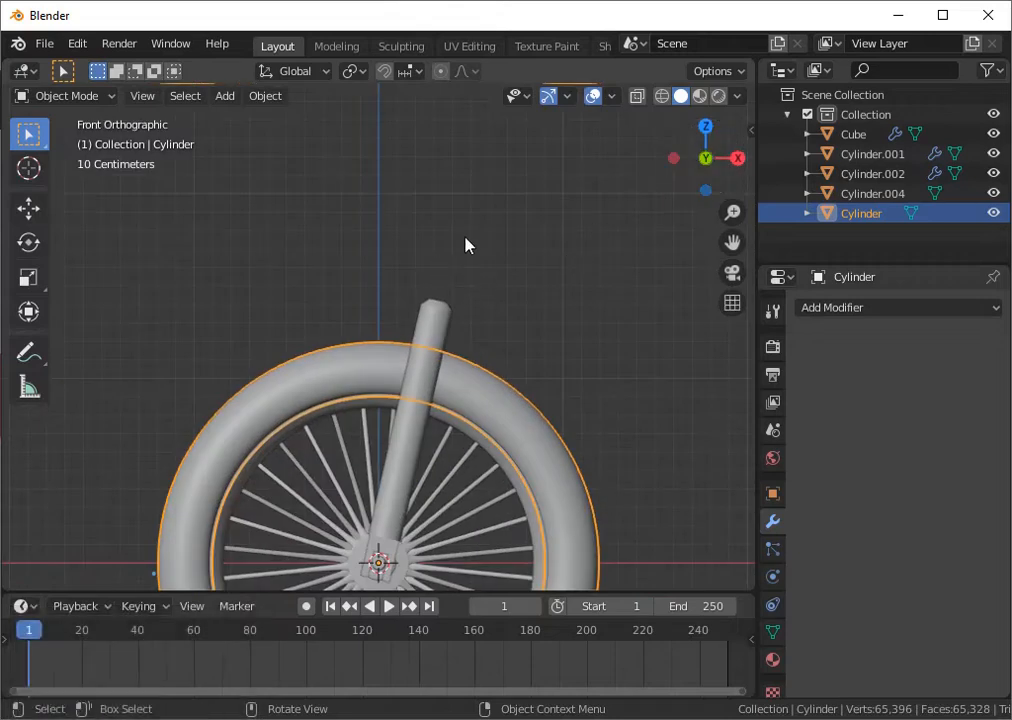
key(shift+z)
key(shift+z)
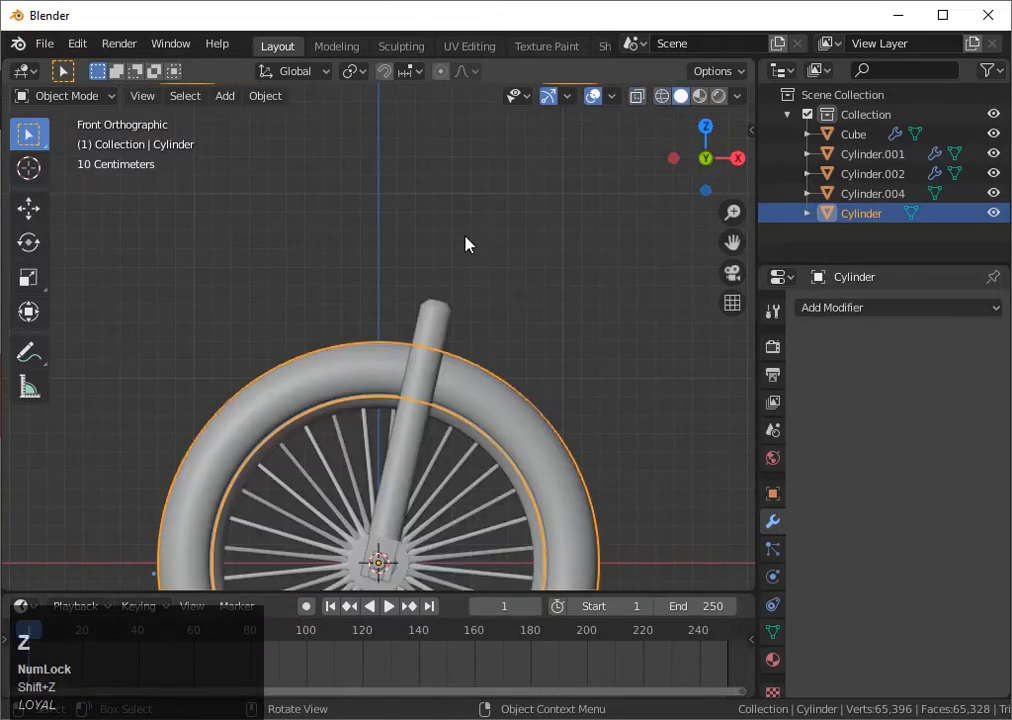
click(461, 255)
key(shift+a)
mouse_move(420, 247)
click(533, 346)
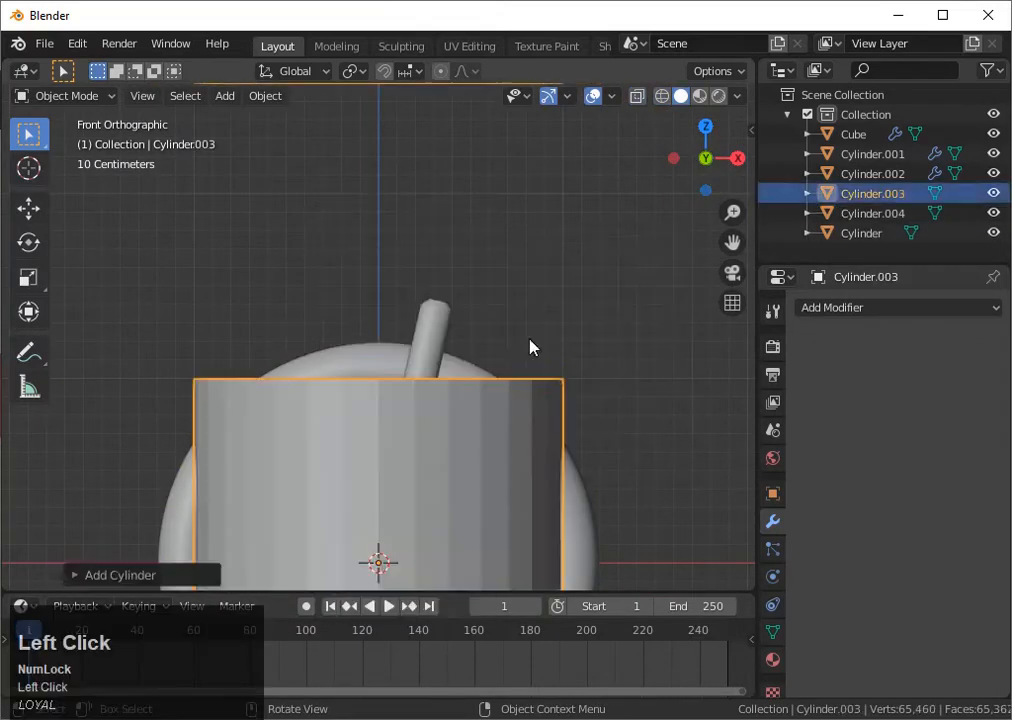
Rotate the new cylinder in the front view to match the fork's tilt.
scroll(689, 181, down, 1)
drag(689, 181, 703, 160)
click(697, 158)
scroll(572, 343, down, 5)
key(r)
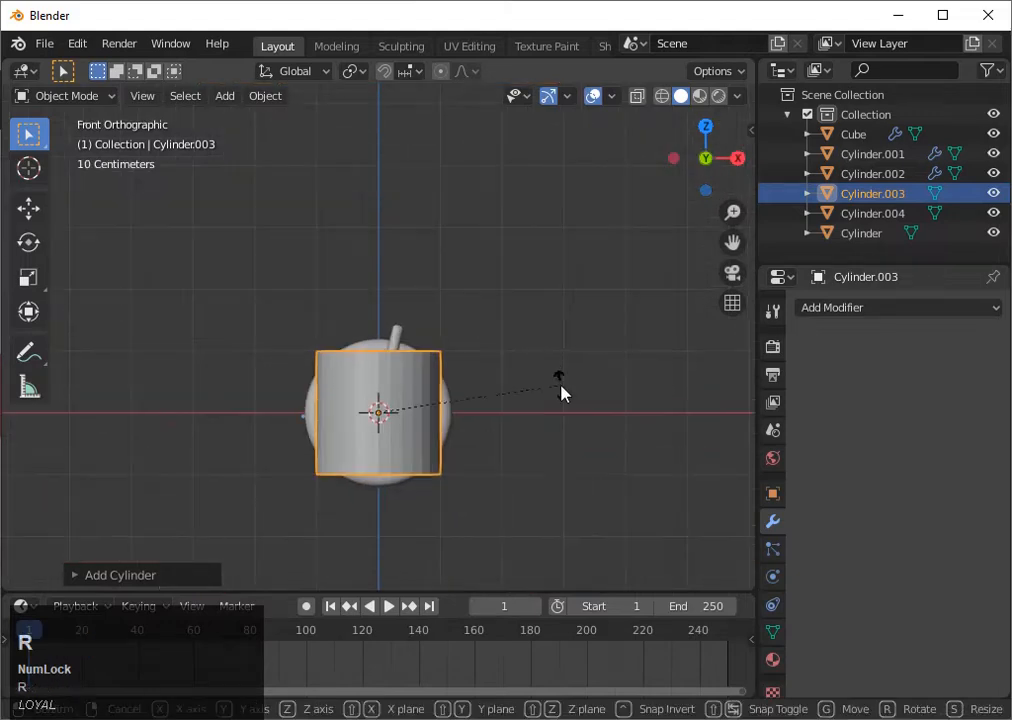
click(560, 430)
Scale the tilted cylinder down, raise it along its local Z above the fork's top, and shrink it again.
key(s)
click(465, 409)
key(g)
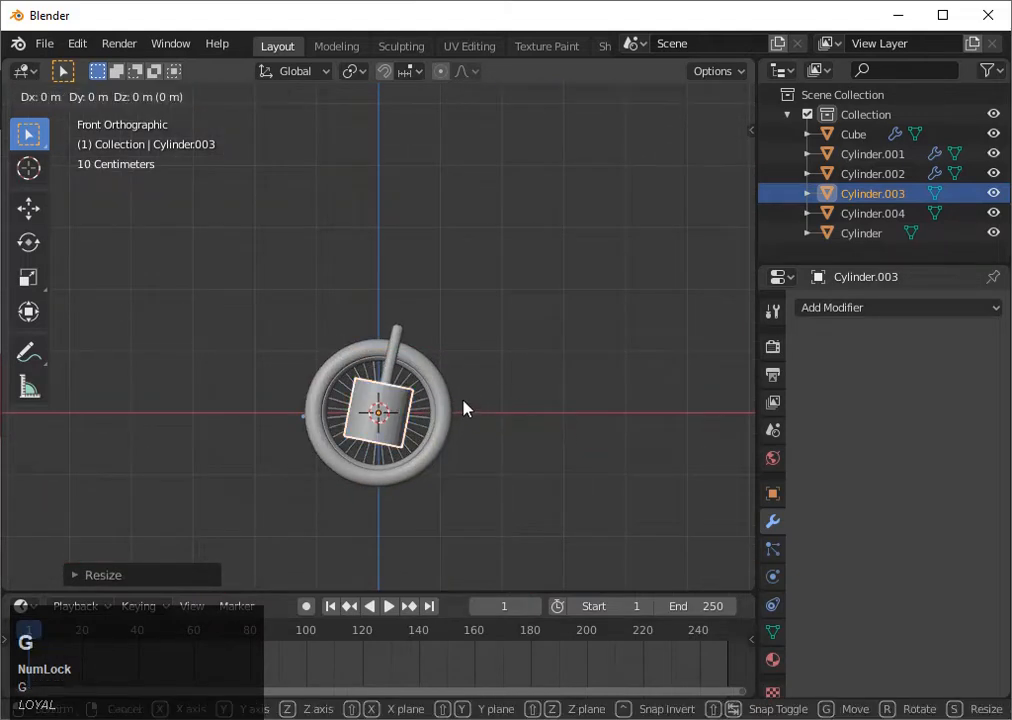
key(z)
key(z)
click(495, 408)
key(s)
click(445, 359)
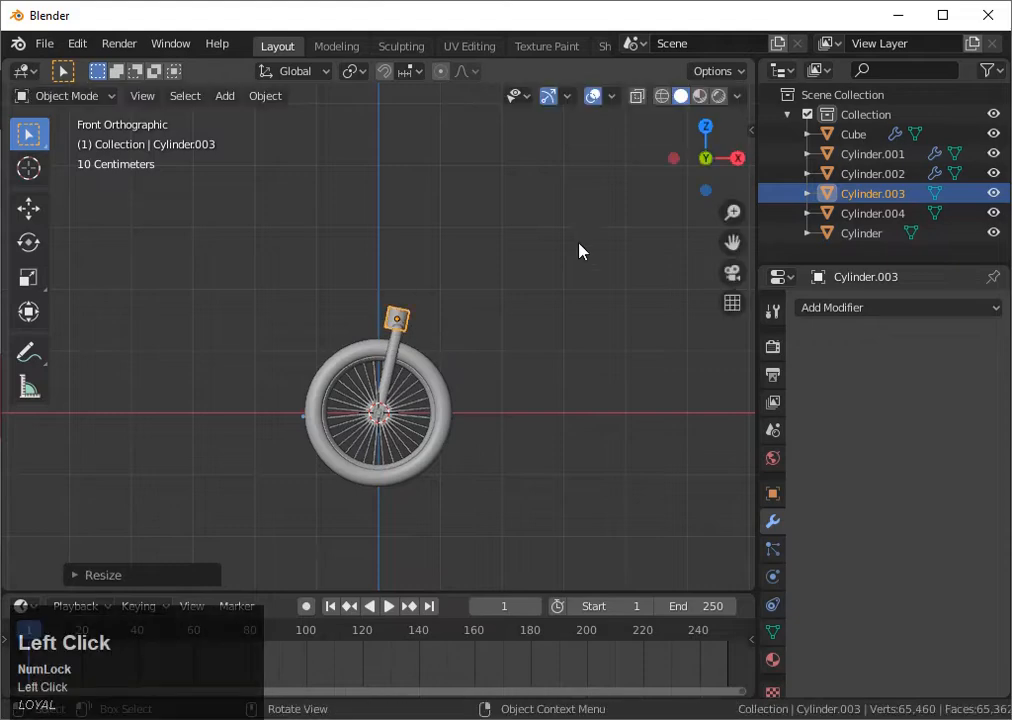
Shrink the cylinder in the top view so it fits between the two fork legs.
click(705, 127)
scroll(470, 355, up, 4)
scroll(470, 362, up, 5)
scroll(492, 348, down, 3)
key(s)
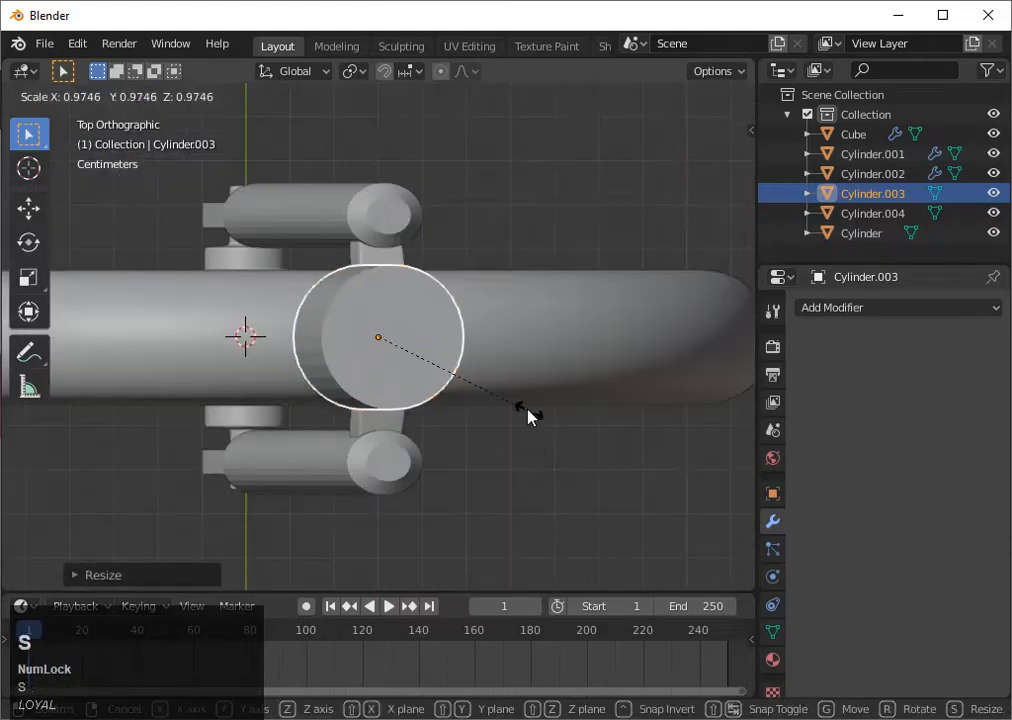
click(474, 370)
Scale the cylinder down further in the left view and nudge it along Y to centre it over the bridge.
scroll(572, 273, up, 1)
click(673, 158)
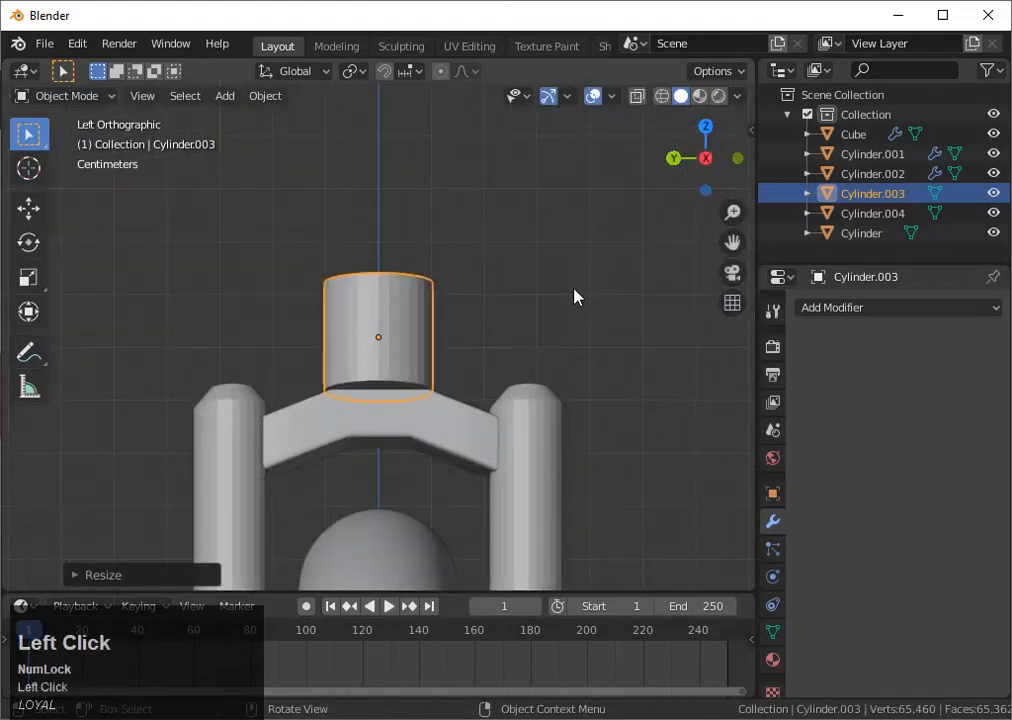
key(g)
key(y)
key(space)
key(s)
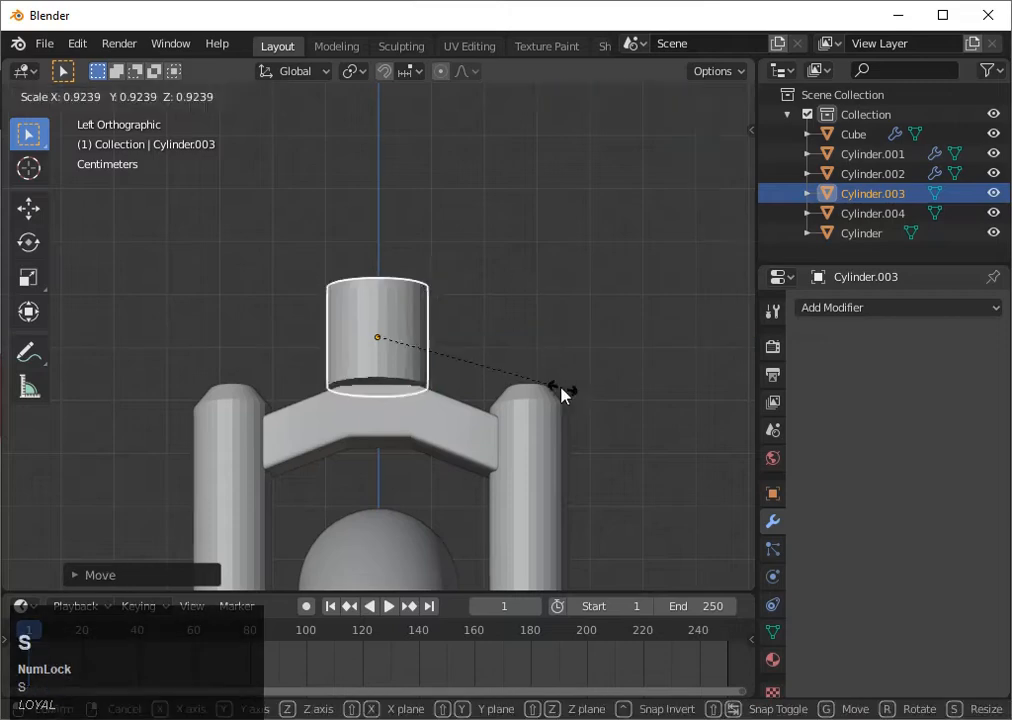
click(521, 381)
key(g)
key(y)
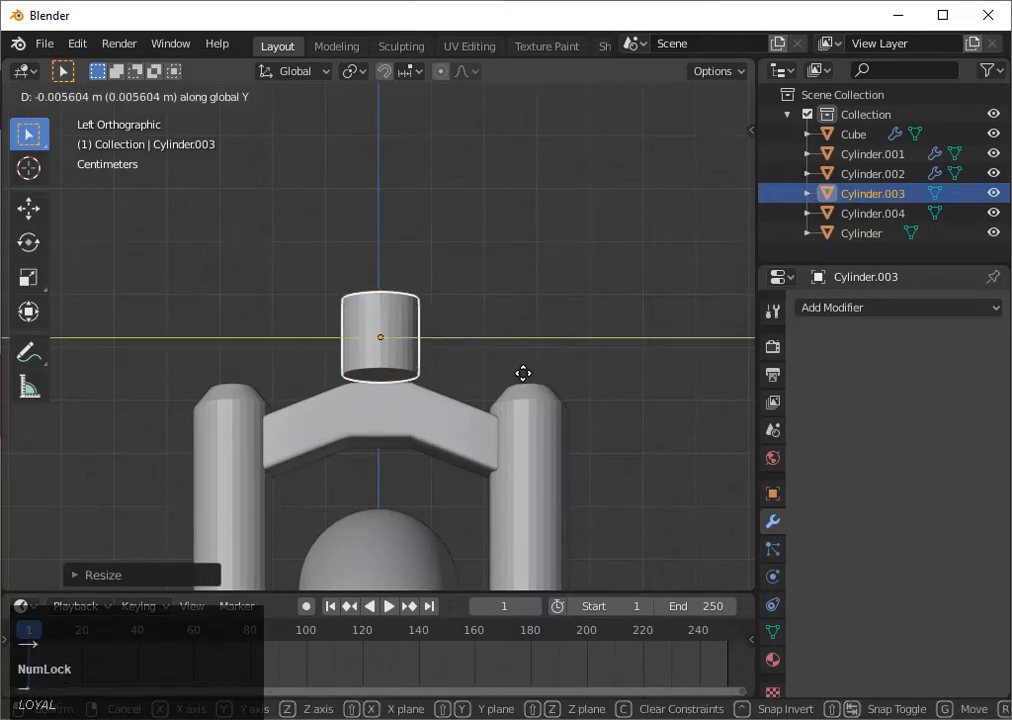
click(522, 373)
key(Right)
key(space)
click(515, 379)
middle_drag(515, 379, 500, 385)
key(space)
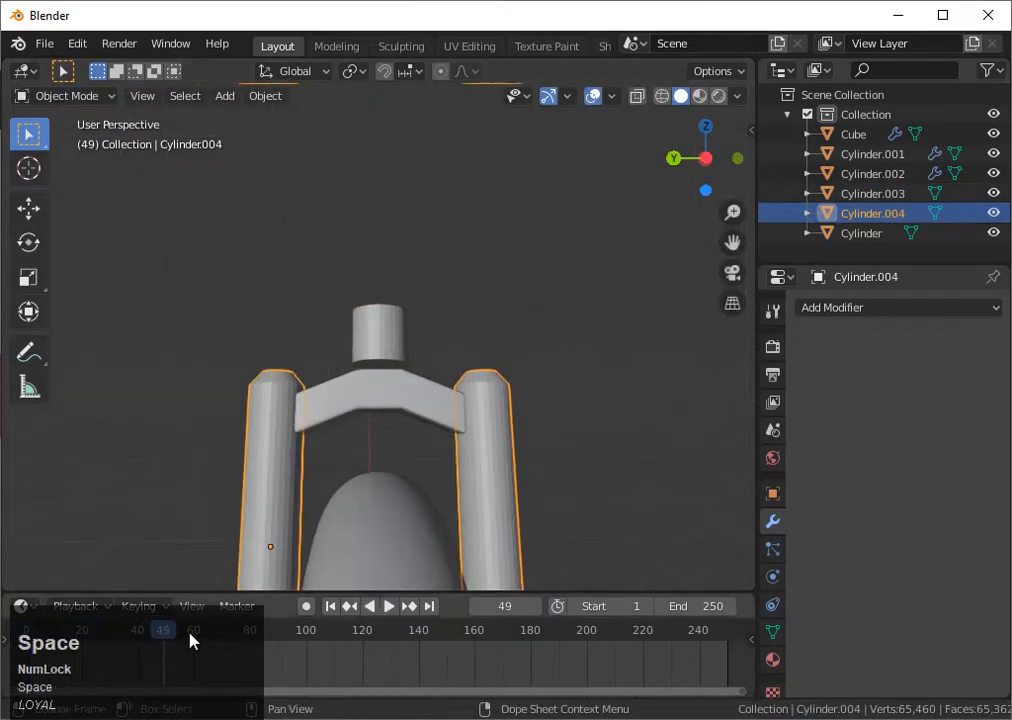
click(29, 630)
Open the small cylinder's mesh for editing in face mode and select its bottom face.
scroll(530, 363, down, 5)
middle_click(525, 380)
scroll(520, 377, up, 8)
middle_drag(358, 390, 425, 389)
click(375, 377)
key(Tab)
key(3)
click(377, 378)
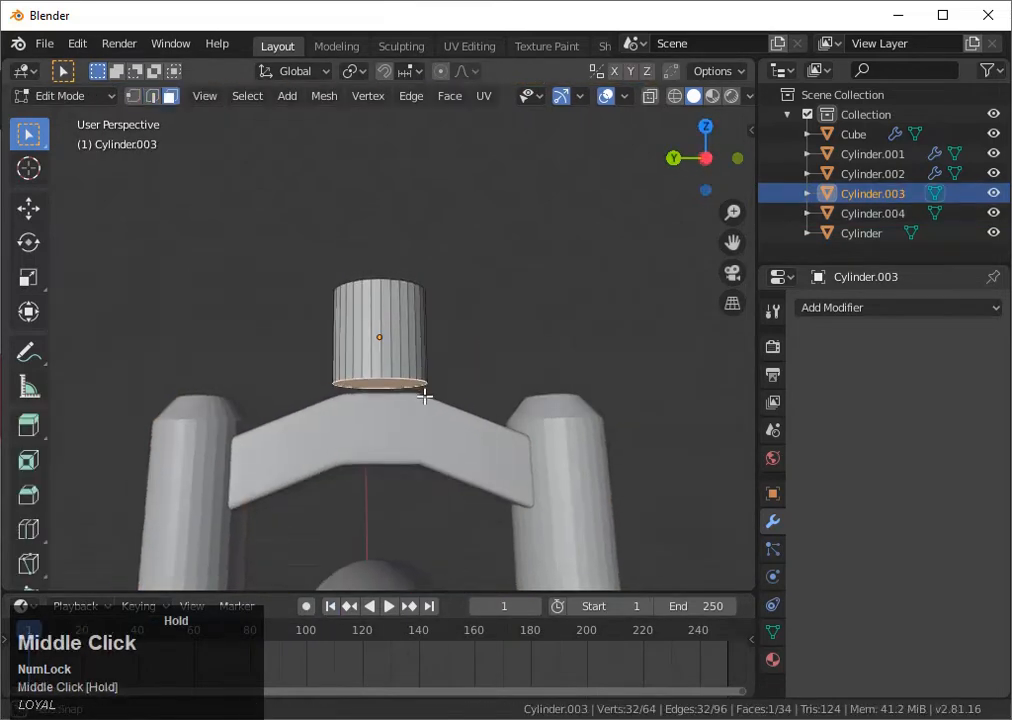
Try to extrude the cylinder's bottom face down and extrude the resulting ring of side faces outward along normals.
key(e)
click(420, 411)
scroll(400, 411, up, 2)
click(380, 411)
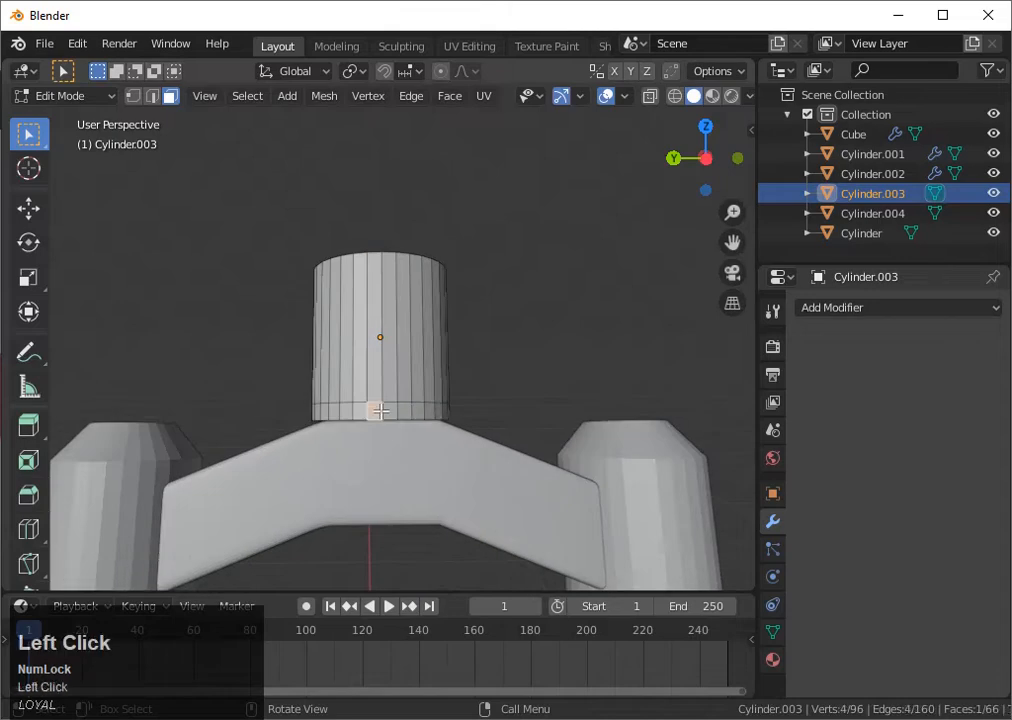
key(alt+e)
click(420, 429)
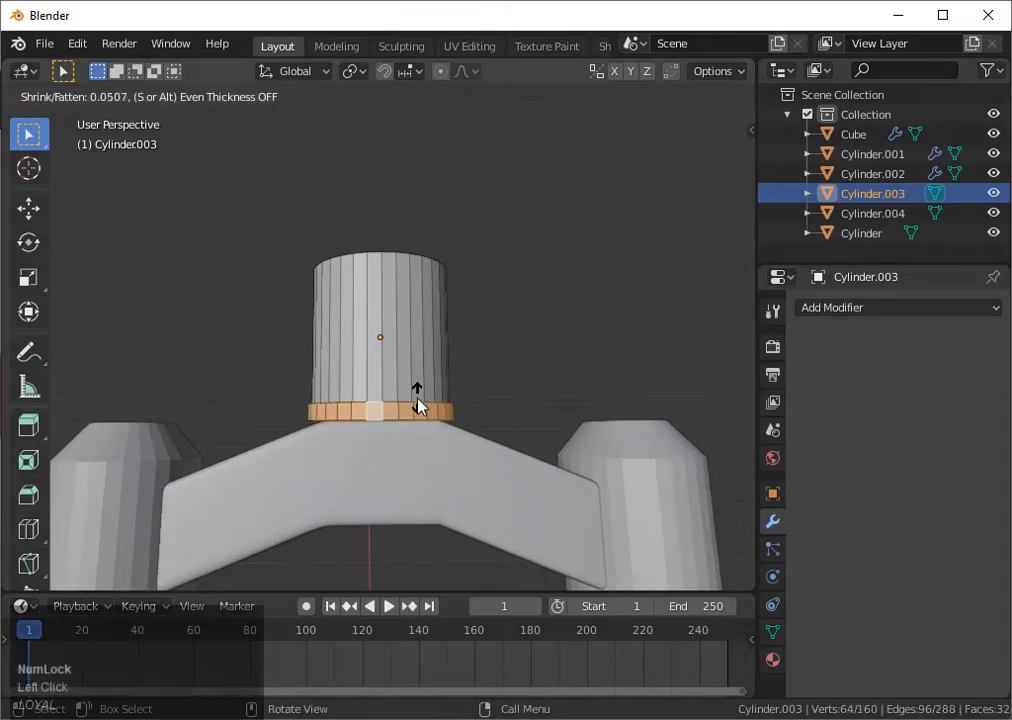
click(417, 297)
Undo the ring's outward extrusion and the bottom face's extrusion.
middle_drag(417, 297, 440, 290)
scroll(461, 318, down, 3)
scroll(447, 316, up, 2)
click(402, 402)
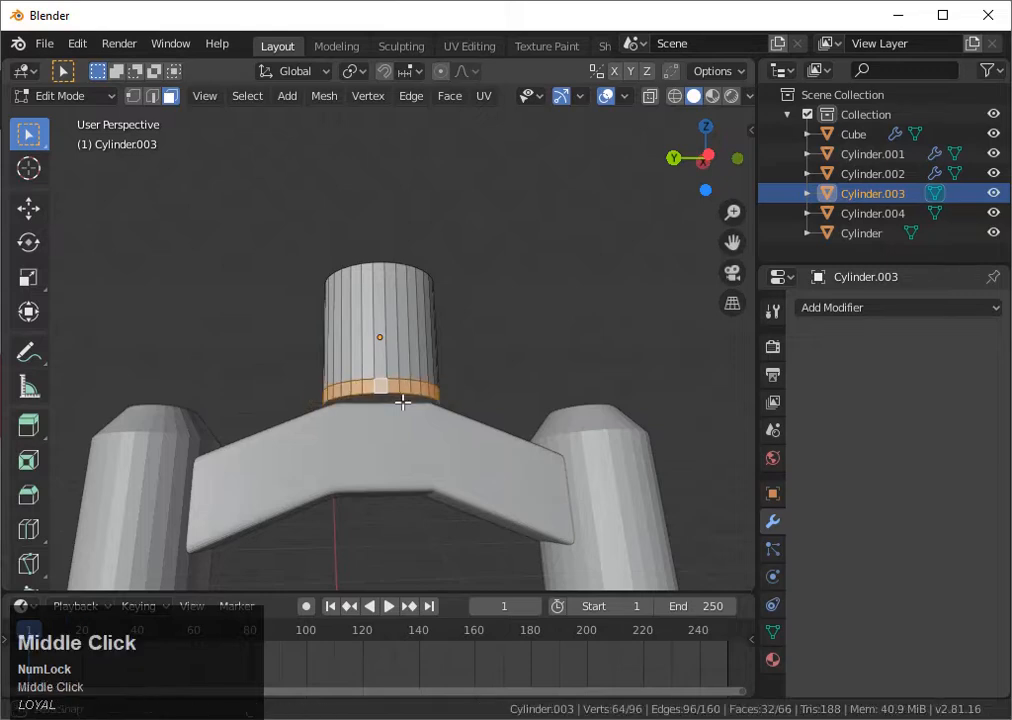
middle_drag(402, 402, 402, 385)
click(402, 385)
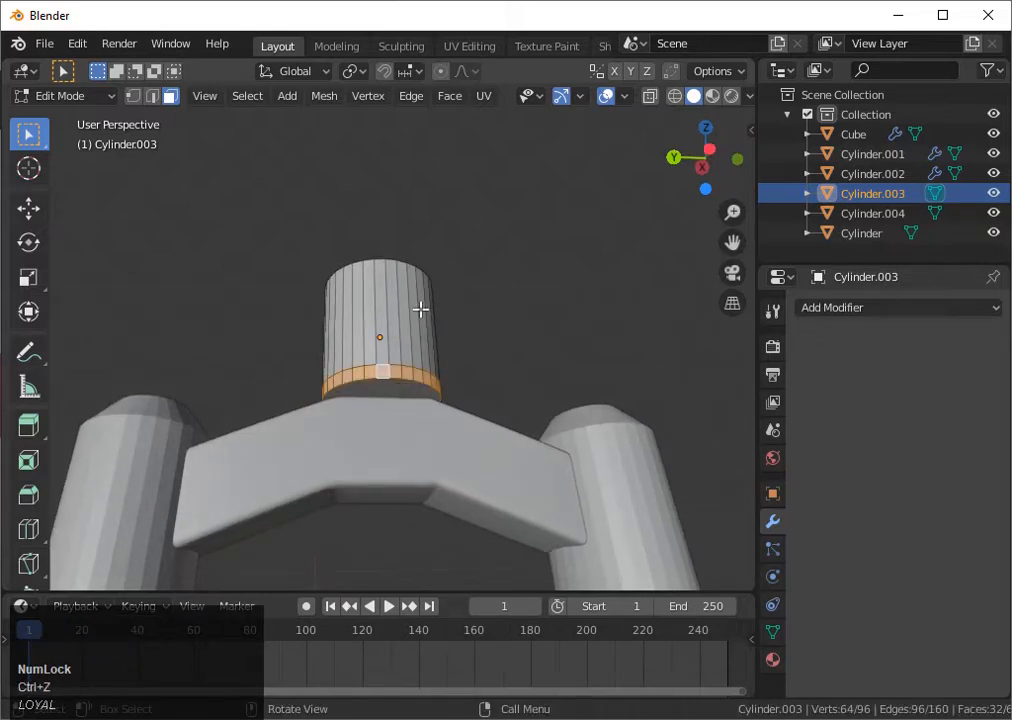
scroll(421, 310, down, 1)
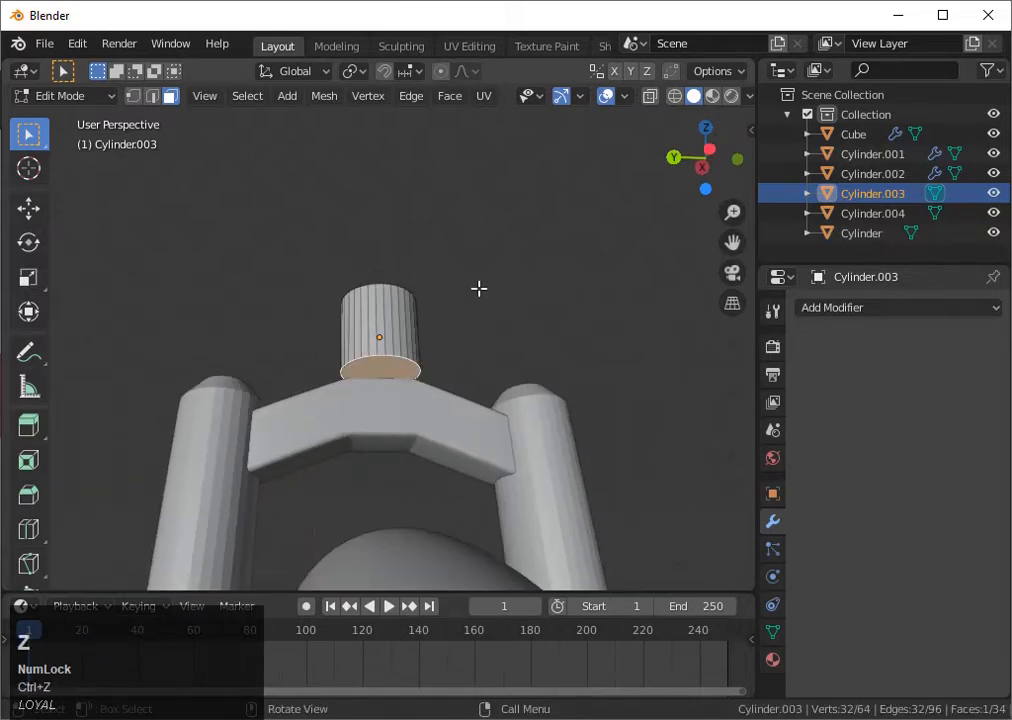
Move the cylinder's bottom face slightly up along Z to shorten the cylinder.
key(g)
key(z)
key(z)
click(478, 276)
mouse_move(459, 332)
middle_down()
mouse_move(450, 373)
mouse_move(450, 343)
middle_up()
key(i)
click(450, 371)
key(ctrl+z)
Extrude the bottom face slightly, scale it up into a flare, and extrude it down to form a collar.
key(e)
click(445, 348)
key(s)
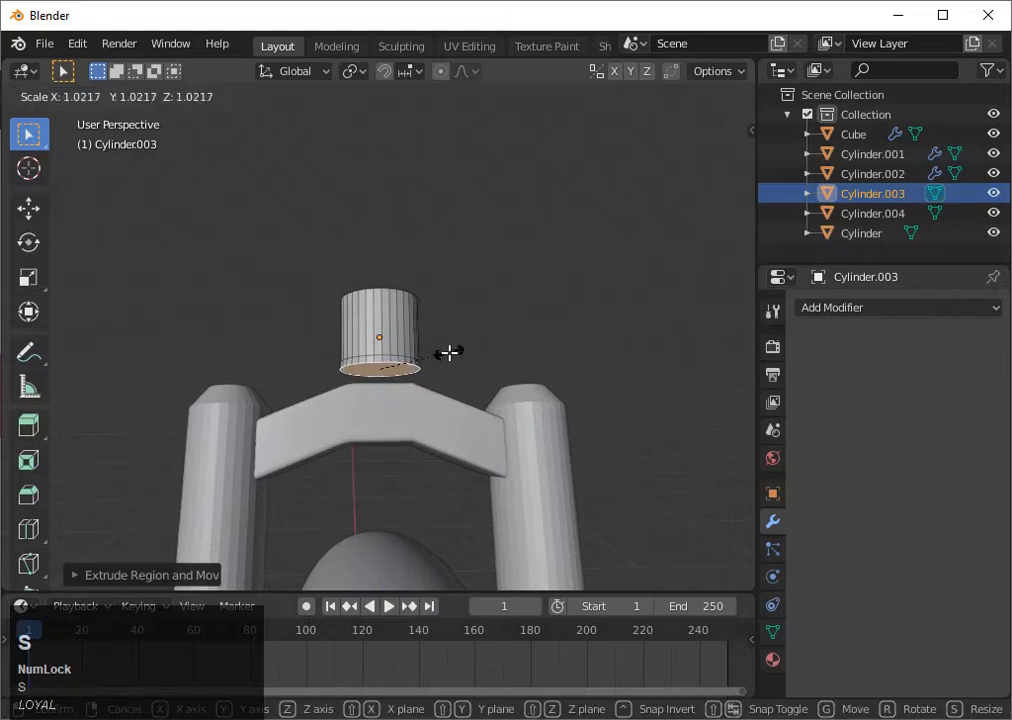
click(459, 352)
key(e)
click(483, 380)
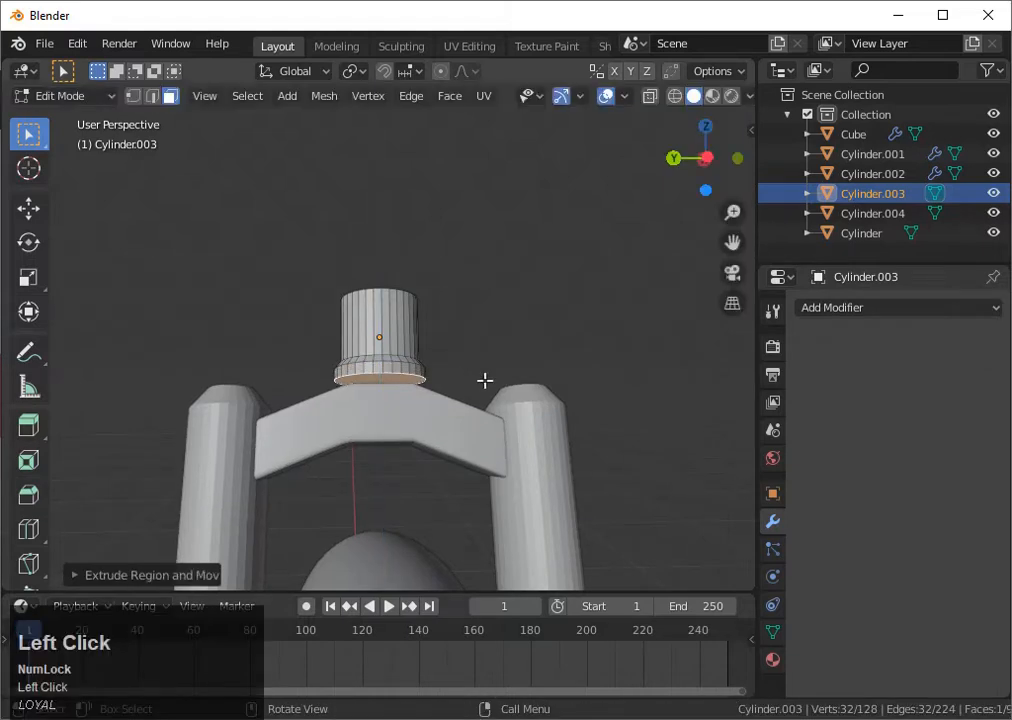
Inset and extrude the collar's bottom face twice, with a second inset of about 0.25, forming a stepped neck, and leave mesh editing.
key(i)
click(482, 380)
key(e)
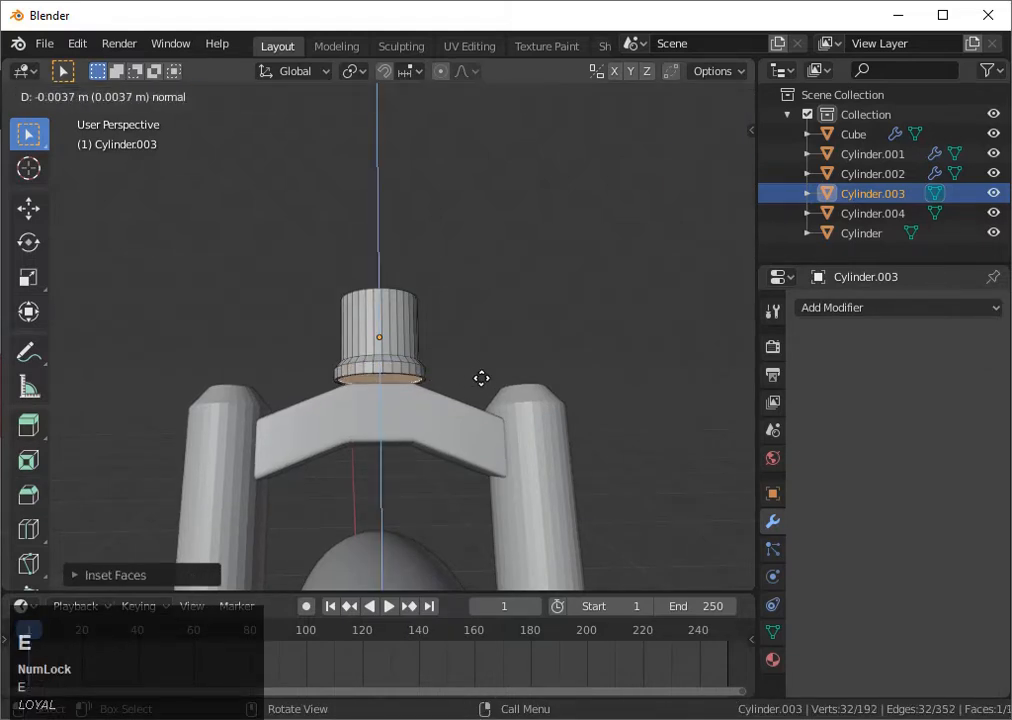
click(481, 378)
key(i)
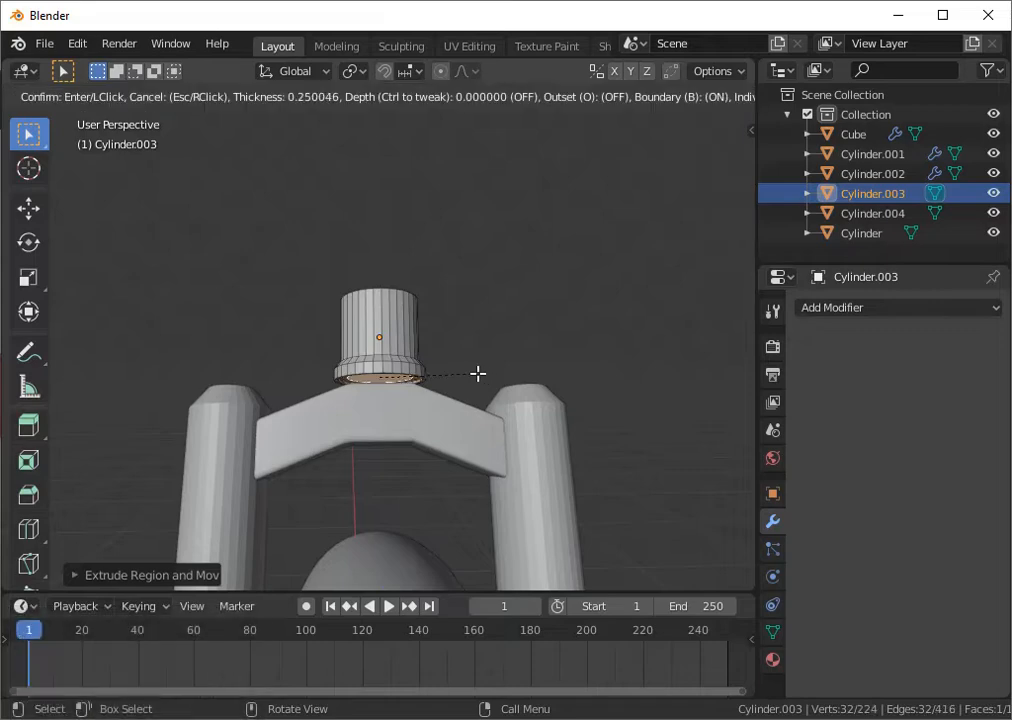
click(477, 374)
key(e)
middle_drag(475, 383, 658, 391)
key(Tab)
Shift the collared cylinder along its local X in the back view to line it up with the fork's tilt.
click(698, 158)
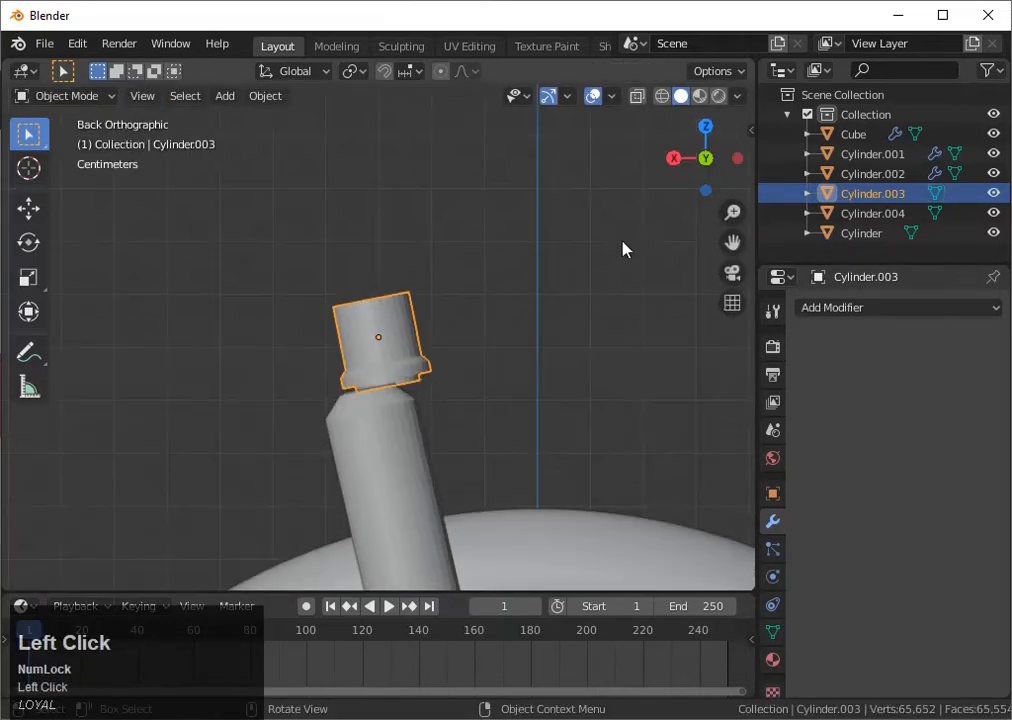
key(g)
key(y)
key(y)
key(x)
key(x)
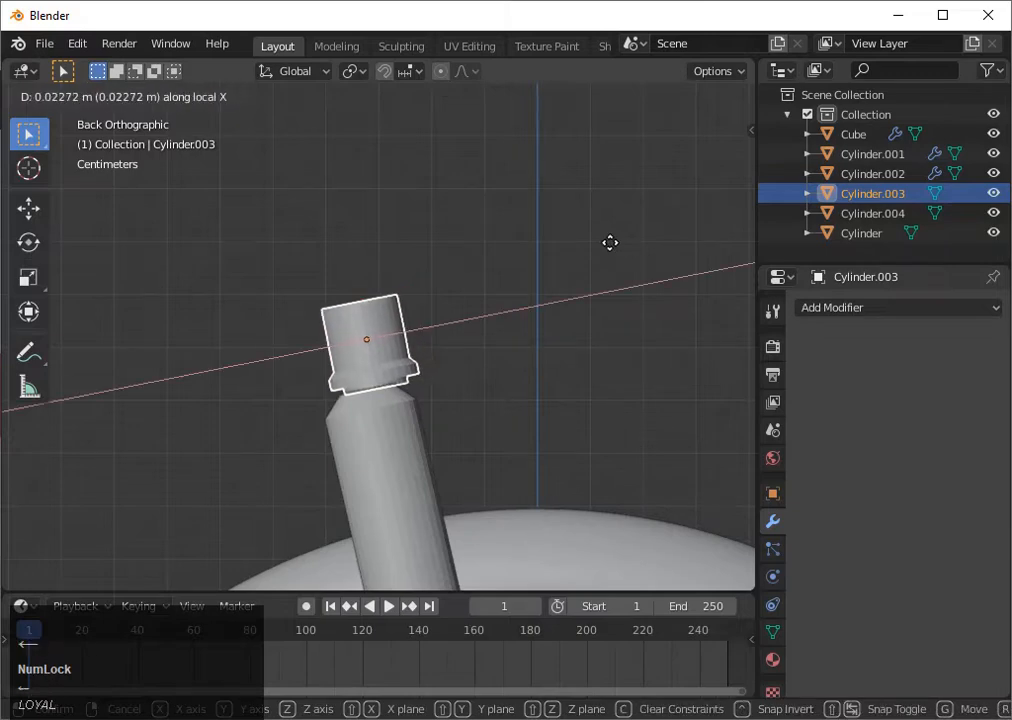
click(600, 243)
Examine how the collared cylinder meets the bridge and fork legs from several angles, and reselect the cylinder.
click(412, 436)
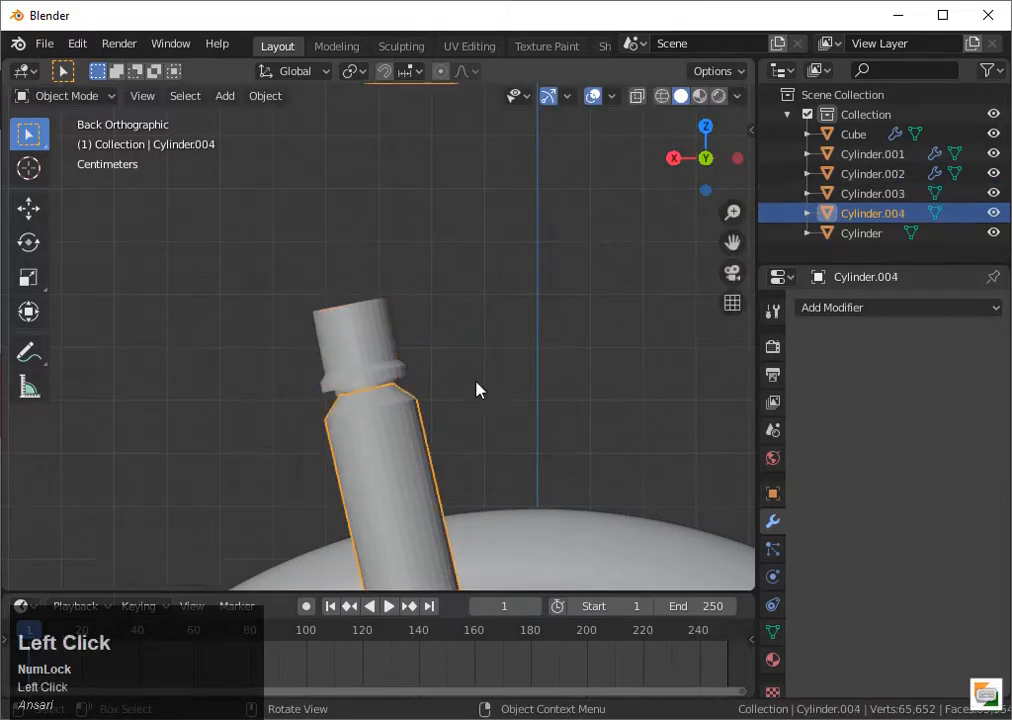
middle_drag(476, 382, 532, 360)
scroll(371, 374, up, 4)
scroll(332, 448, down, 2)
scroll(422, 384, down, 3)
scroll(402, 389, up, 5)
click(408, 382)
scroll(405, 371, down, 6)
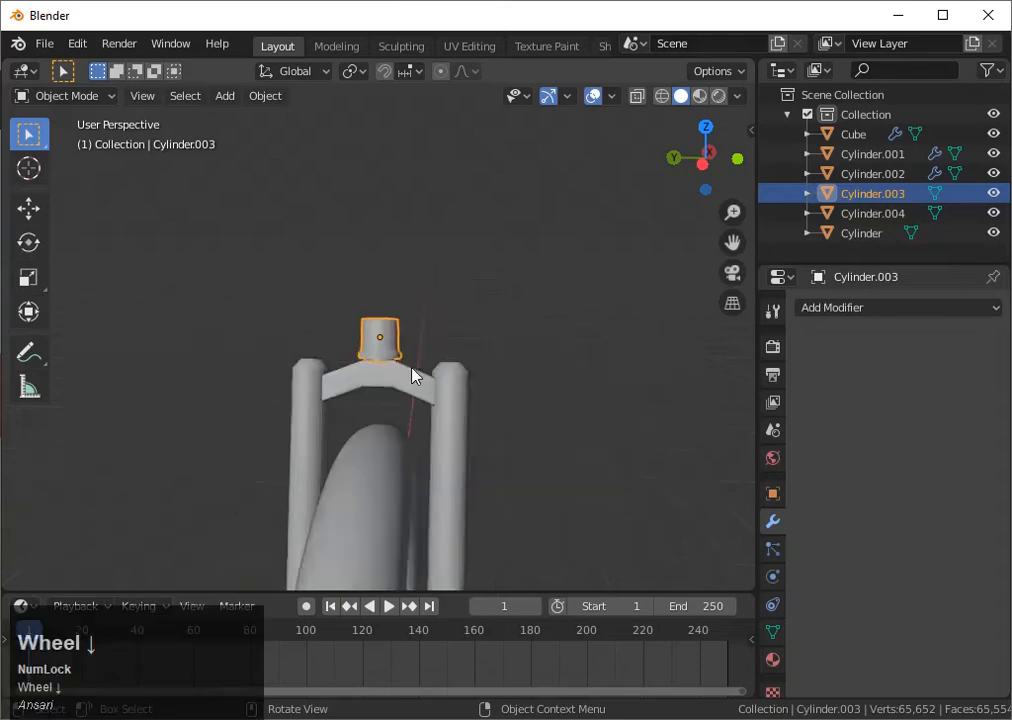
middle_drag(458, 276, 366, 324)
scroll(412, 290, up, 7)
middle_drag(412, 289, 471, 238)
scroll(471, 238, down, 3)
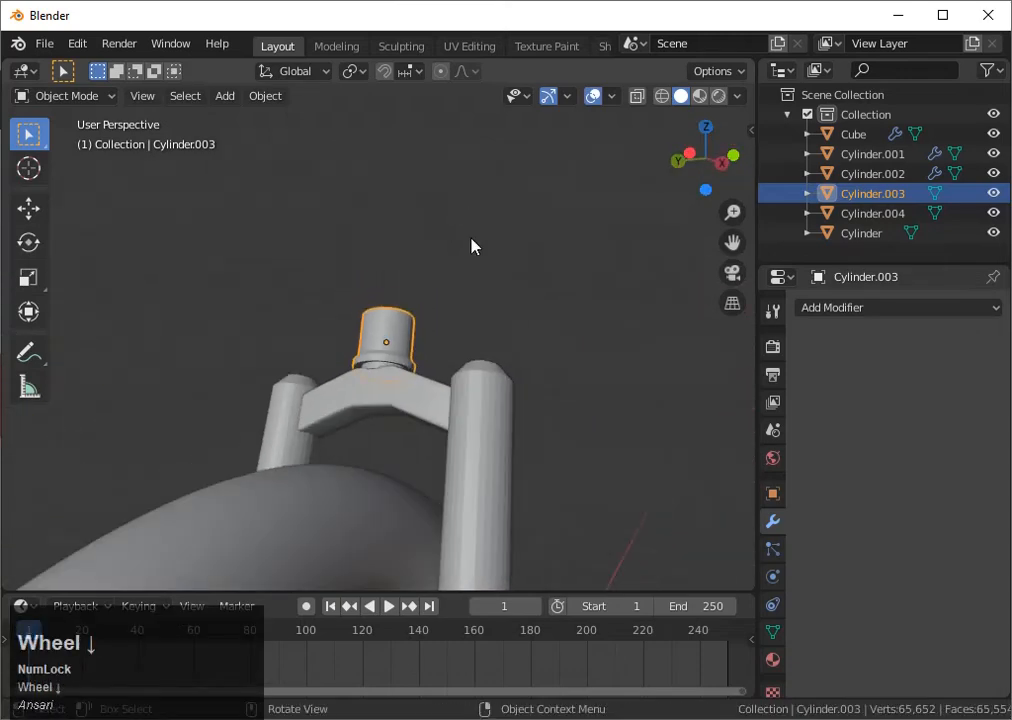
Enlarge the collared cylinder slightly and shift it along its local Z to seat it on the bridge.
key(s)
click(576, 262)
key(g)
key(z)
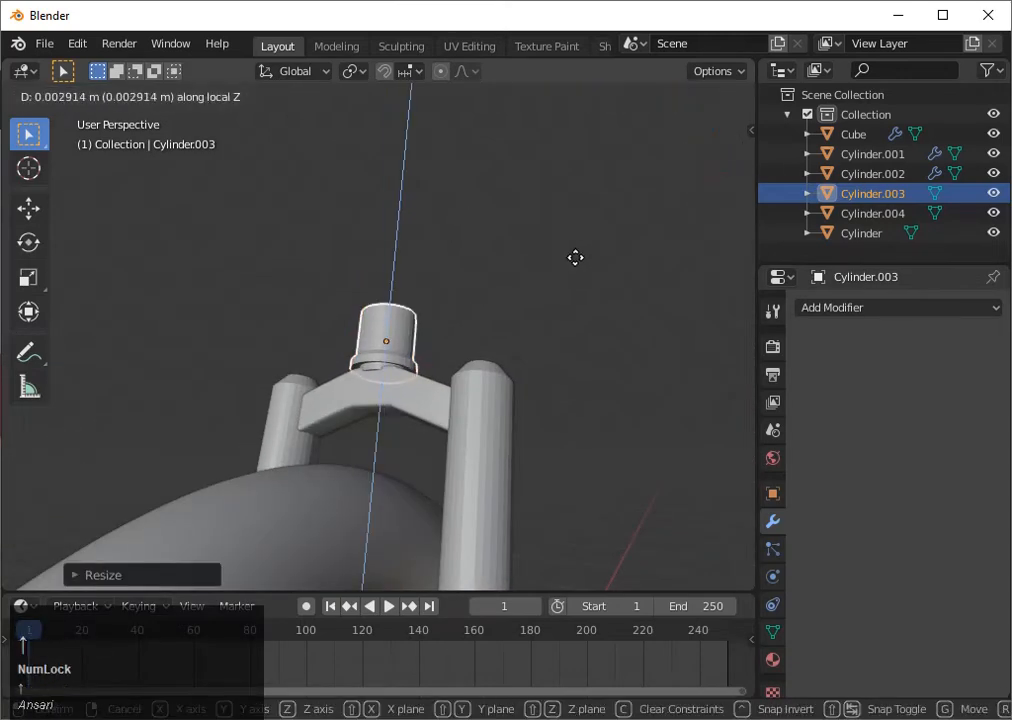
click(569, 266)
middle_drag(569, 266, 651, 325)
scroll(494, 430, down, 2)
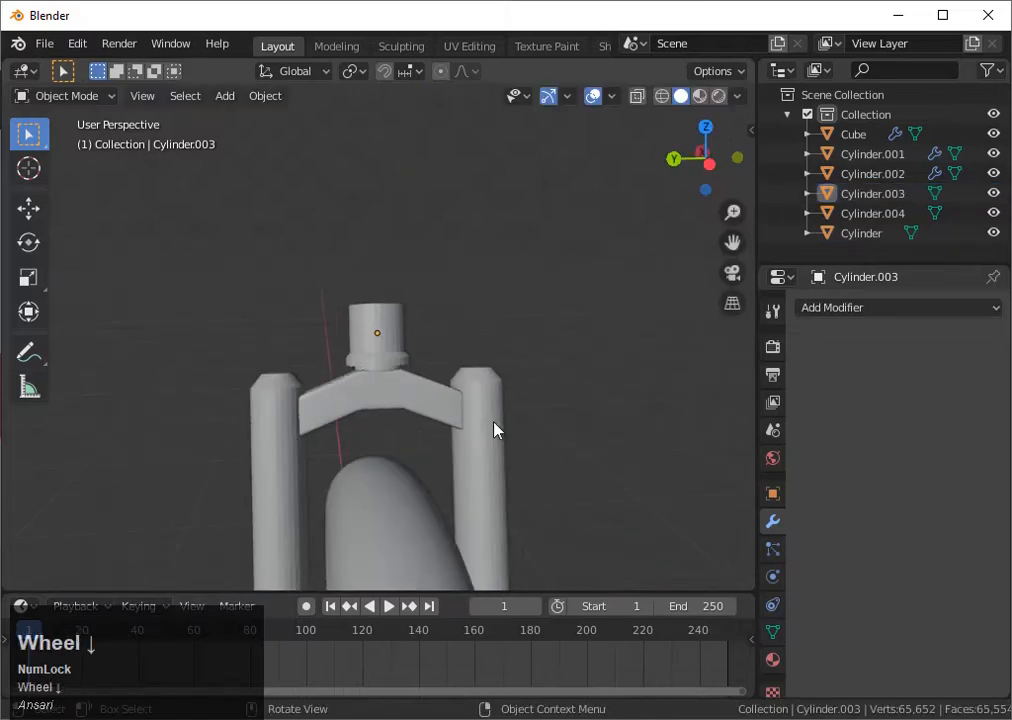
Lower the collared cylinder by about 0.006 m along its local Z onto the bridge.
key(z)
key(z)
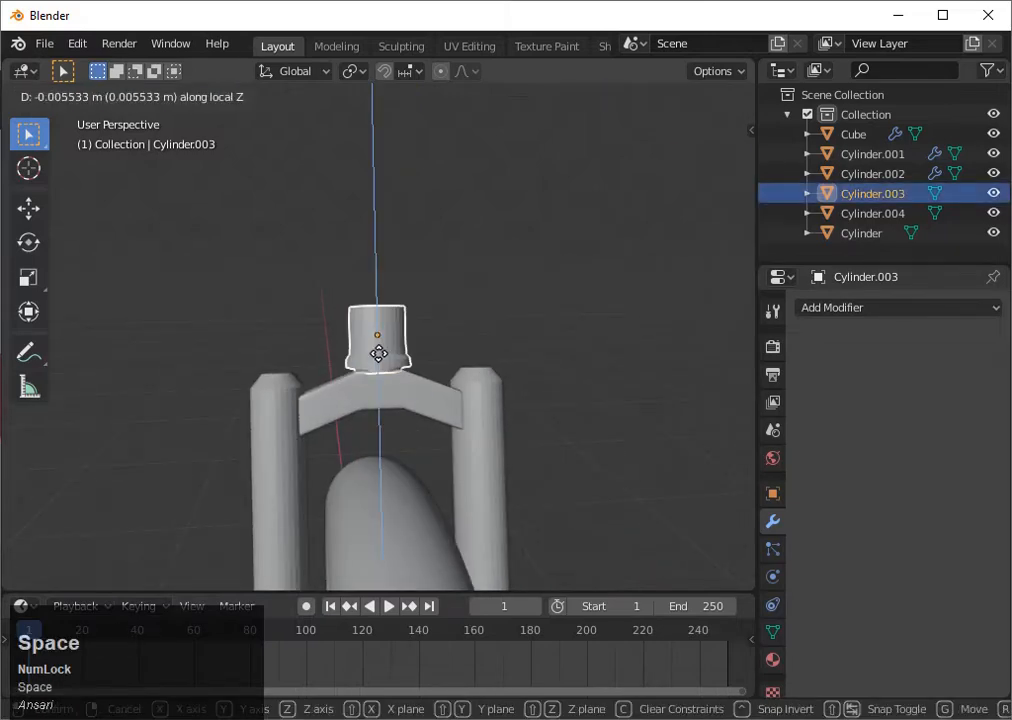
click(378, 353)
click(454, 289)
Raise the collared cylinder's top face along its local Z to lengthen the tube above the collar.
scroll(454, 289, up, 4)
middle_drag(454, 289, 350, 540)
click(407, 318)
key(Tab)
scroll(440, 290, down, 3)
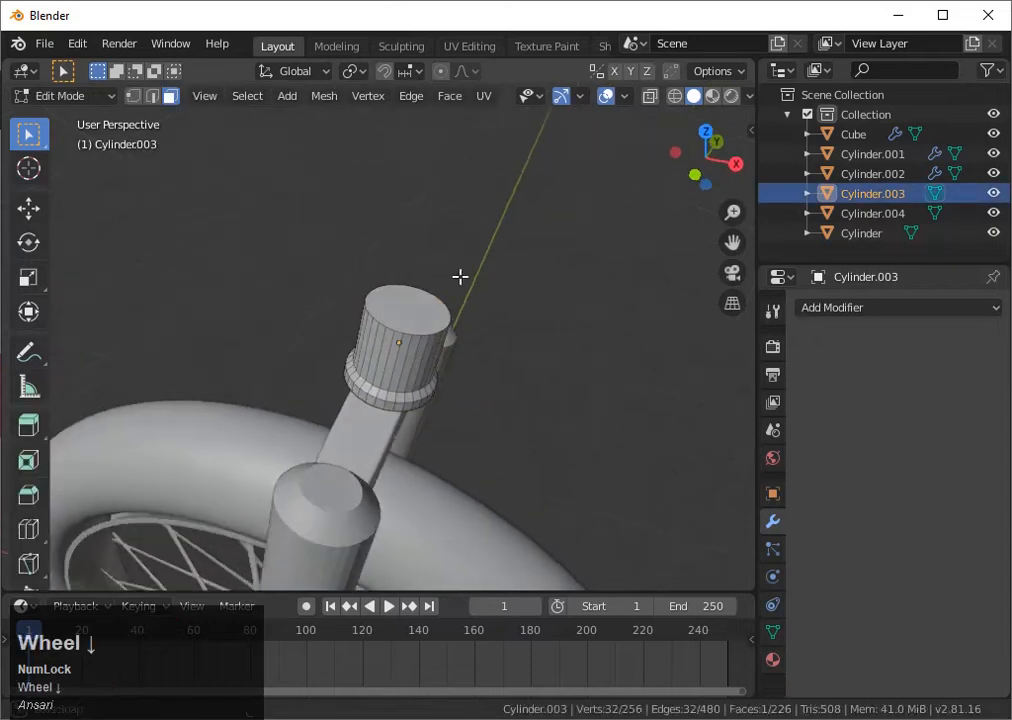
middle_drag(459, 277, 425, 310)
click(425, 310)
key(g)
key(z)
key(z)
key(z)
key(z)
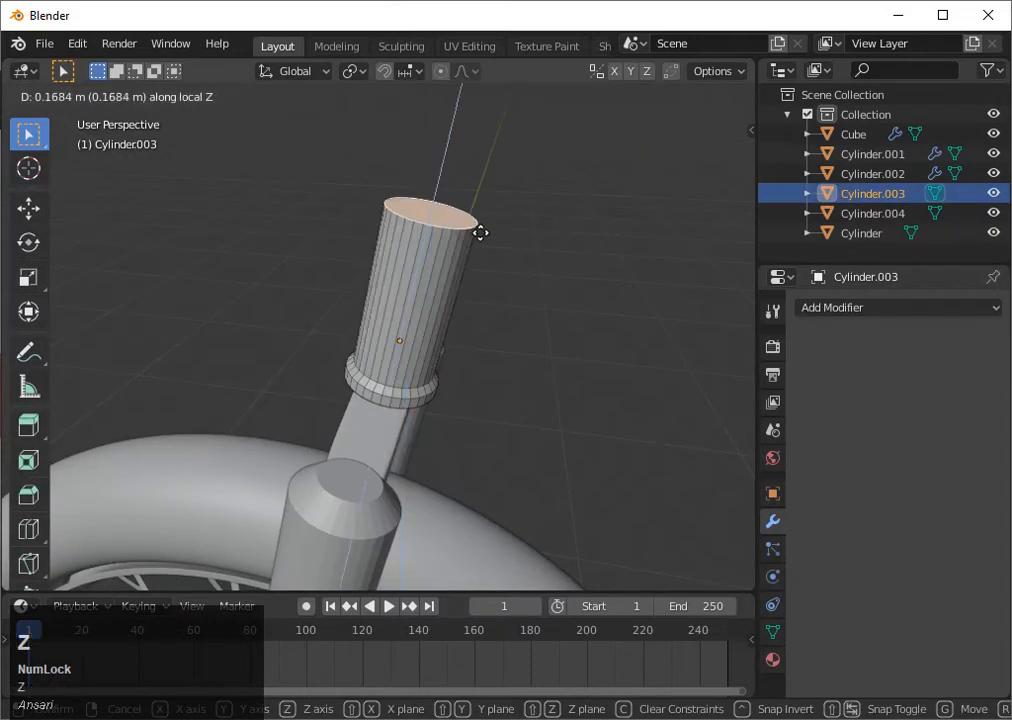
click(493, 222)
Extend the tube's top face further along local Z to make a tall steering tube, and leave mesh editing.
scroll(508, 210, down, 3)
middle_drag(508, 210, 503, 342)
key(g)
key(z)
key(z)
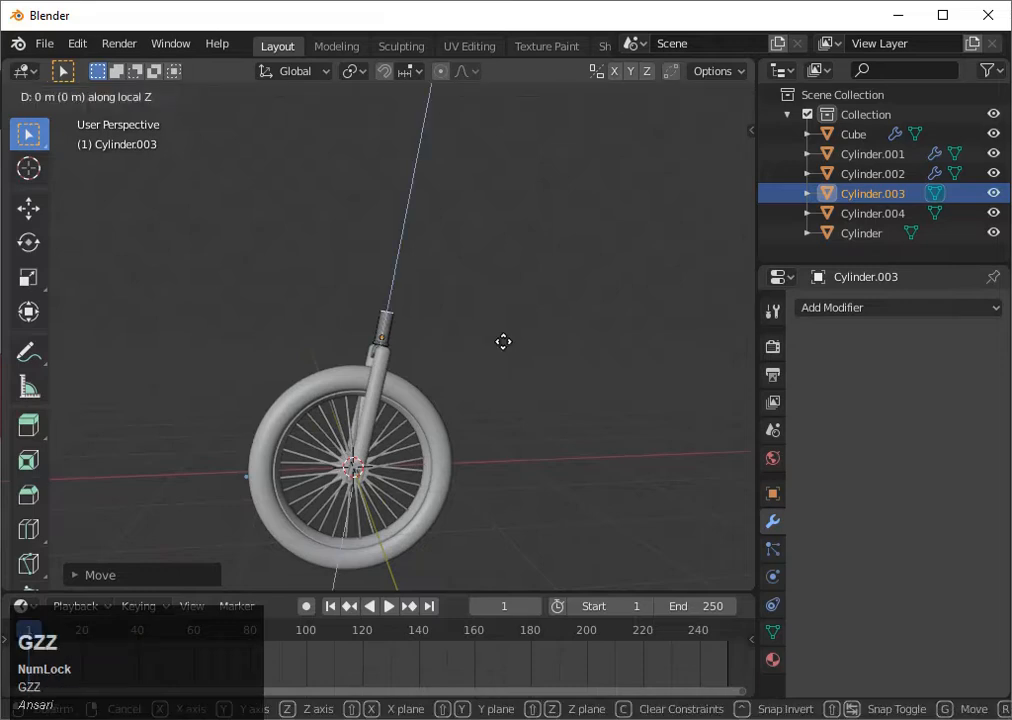
click(518, 316)
key(Tab)
Scale the steering tube up slightly and adjust its length along its local Z.
scroll(501, 361, up, 4)
click(386, 319)
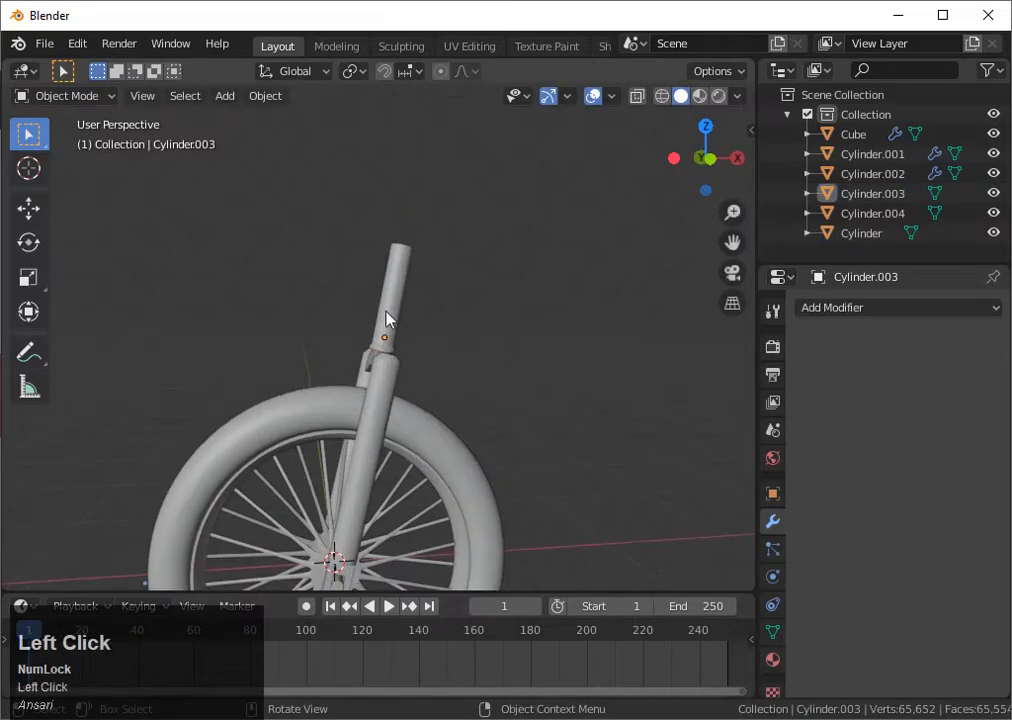
key(s)
click(492, 382)
key(s)
key(z)
key(z)
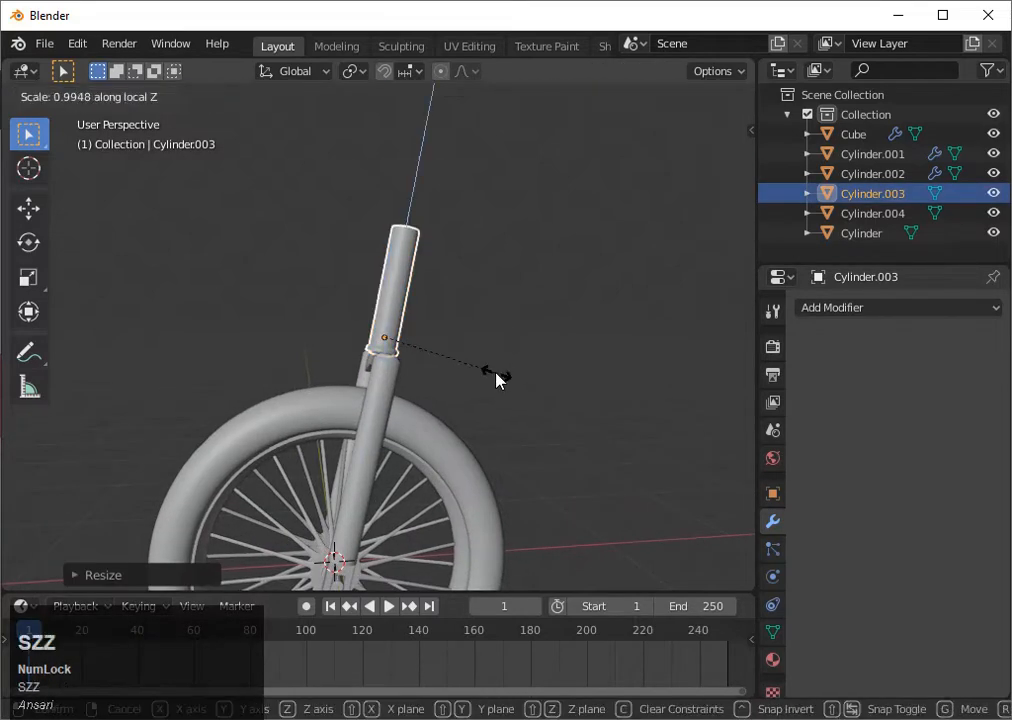
click(486, 375)
Rotate the steering tube slightly in the front view to match the fork's tilt.
scroll(485, 375, up, 3)
middle_drag(485, 375, 501, 395)
click(705, 158)
scroll(409, 318, up, 2)
click(398, 316)
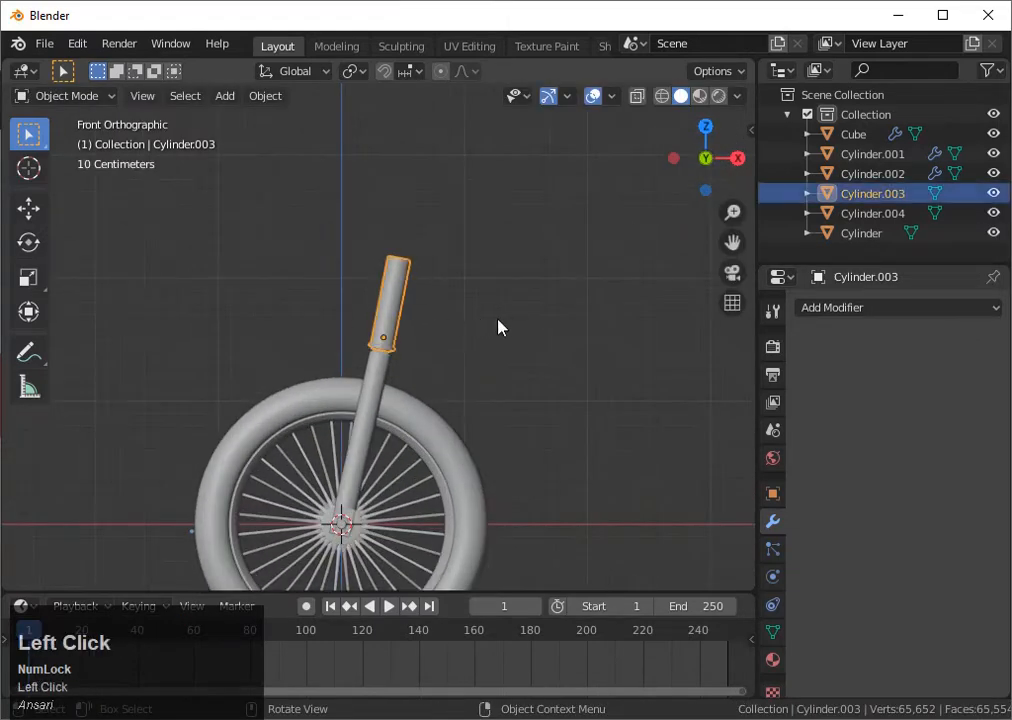
key(r)
click(500, 329)
Enlarge the steering tube to make it thicker and adjust its scale along Z.
scroll(500, 329, up, 3)
middle_drag(499, 330, 570, 350)
scroll(475, 368, down, 4)
scroll(468, 379, up, 3)
click(691, 160)
scroll(585, 266, down, 6)
scroll(565, 306, up, 1)
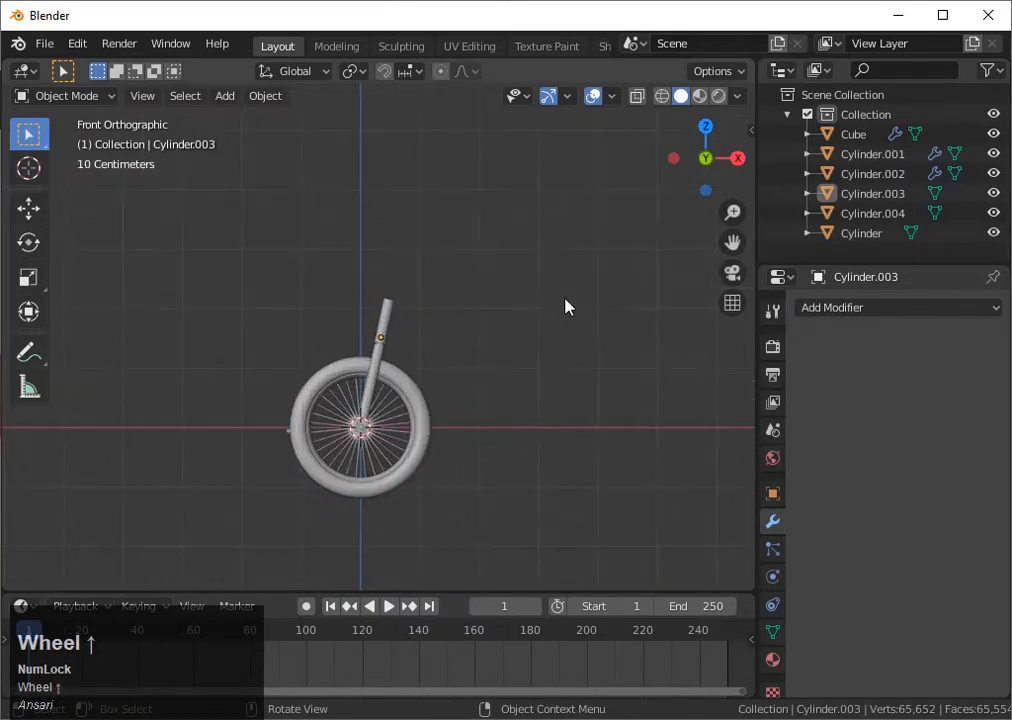
middle_drag(390, 327, 397, 300)
click(397, 298)
key(s)
key(z)
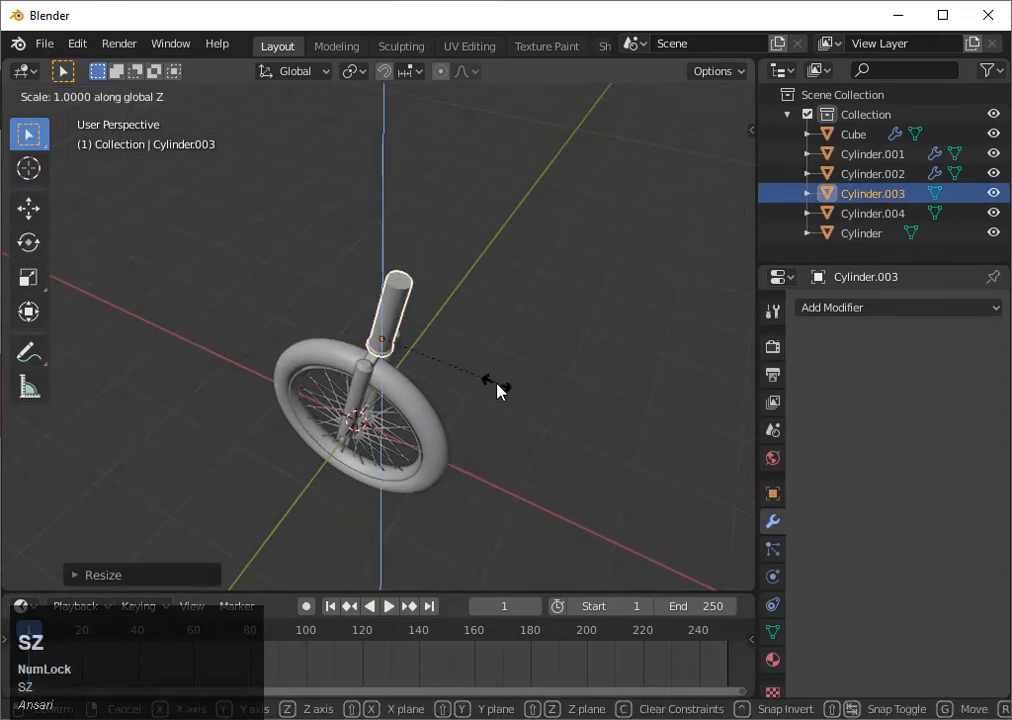
click(500, 391)
Shift the thickened steering tube along its local Z so its collar sits on the bridge.
key(KP_1)
scroll(579, 267, up, 2)
scroll(579, 267, up, 2)
middle_drag(579, 267, 466, 253)
key(g)
key(z)
key(z)
click(569, 277)
click(569, 269)
Shift the steering tube about 0.004 m along its local X in the front view to line it up with the fork.
scroll(569, 269, down, 2)
scroll(493, 291, down, 3)
scroll(493, 291, up, 3)
scroll(512, 270, down, 5)
scroll(515, 269, up, 5)
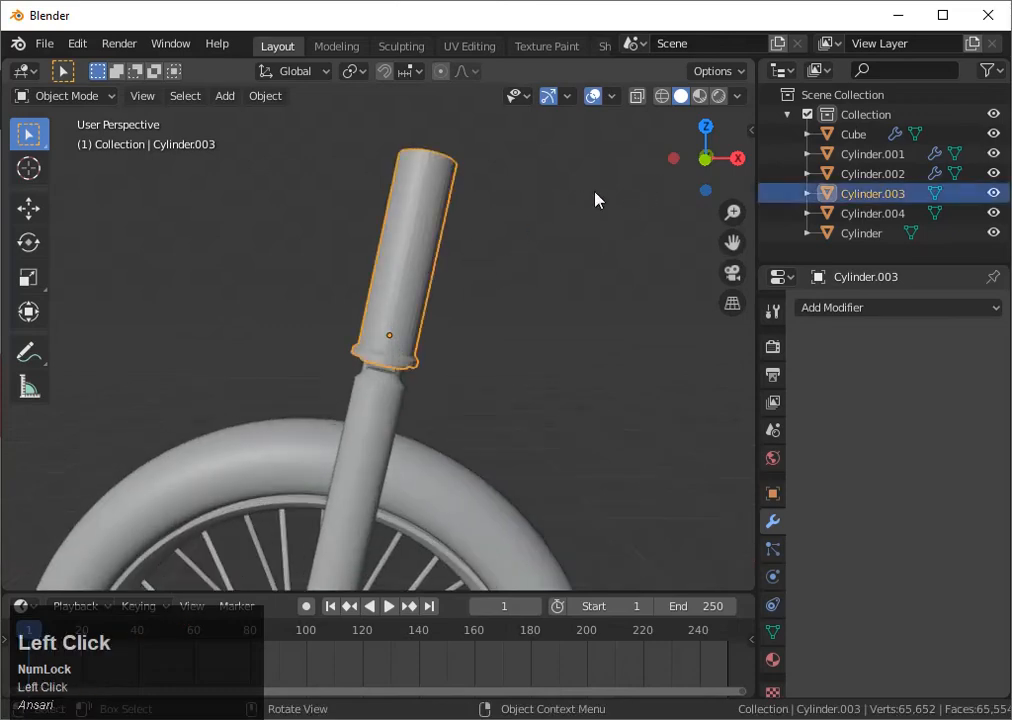
key(KP_1)
key(x)
key(x)
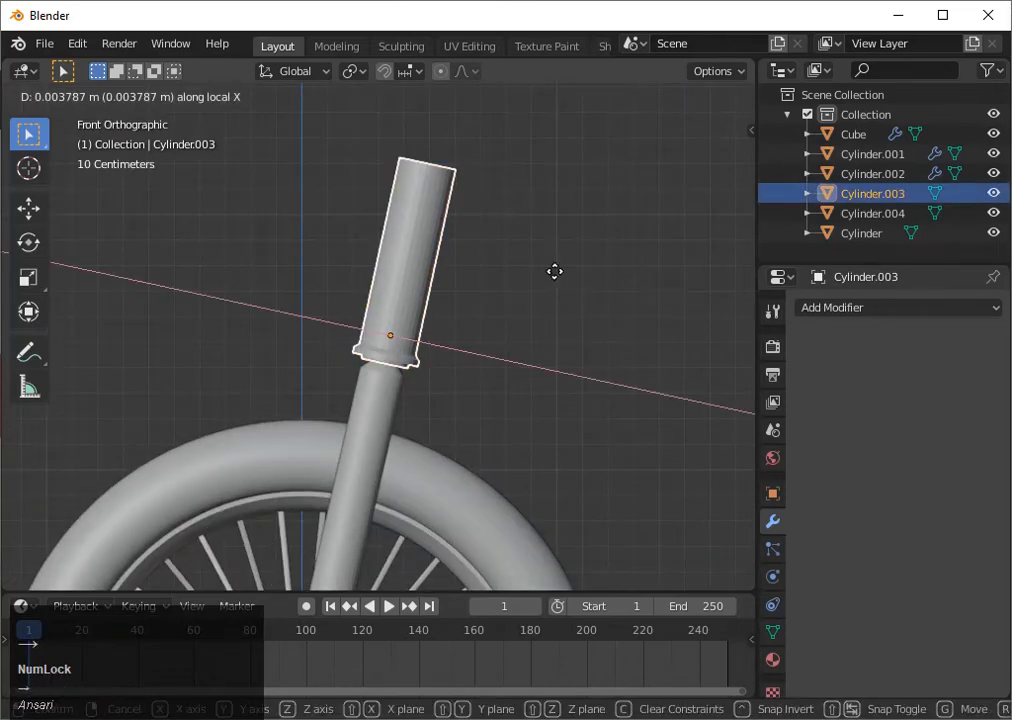
key(space)
key(space)
click(556, 271)
Examine the steering tube's fit on the bridge and fork from several angles, including its mesh.
scroll(538, 425, down, 4)
scroll(556, 393, up, 4)
middle_drag(538, 425, 470, 400)
key(space)
click(331, 610)
mouse_move(440, 450)
middle_down()
mouse_move(655, 404)
mouse_move(418, 436)
mouse_move(487, 423)
mouse_move(581, 434)
mouse_move(492, 409)
mouse_move(289, 497)
mouse_move(321, 535)
mouse_move(428, 455)
middle_up()
scroll(418, 436, down, 7)
scroll(487, 423, up, 1)
click(416, 268)
middle_drag(416, 268, 384, 267)
scroll(402, 247, up, 1)
key(Tab)
scroll(429, 278, up, 5)
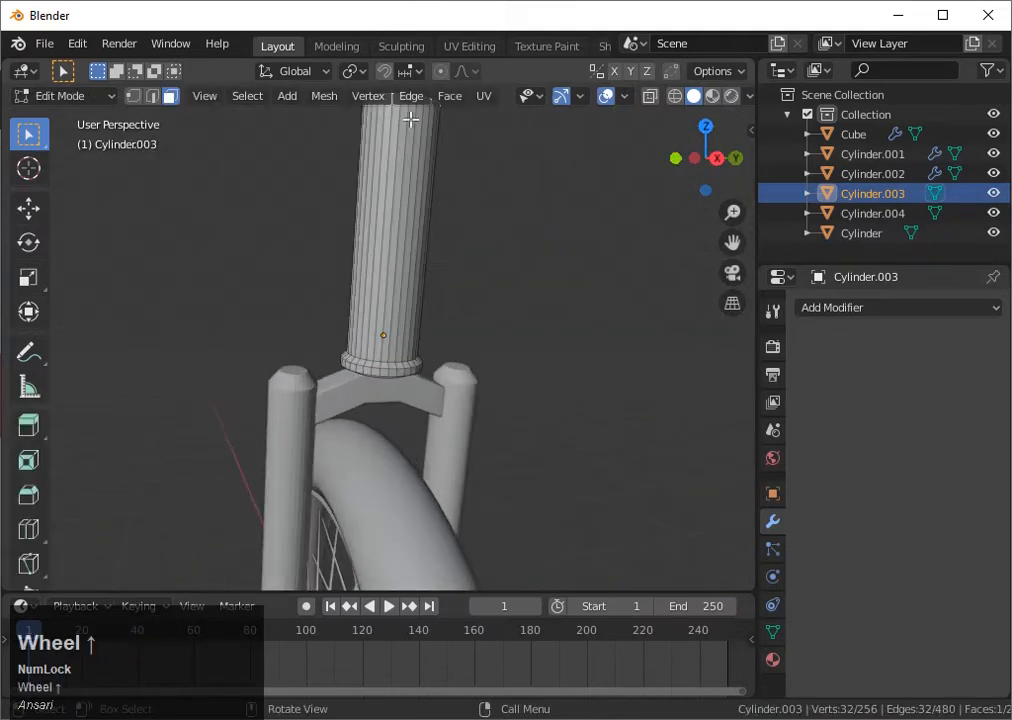
middle_drag(400, 173, 506, 267)
click(538, 226)
key(Tab)
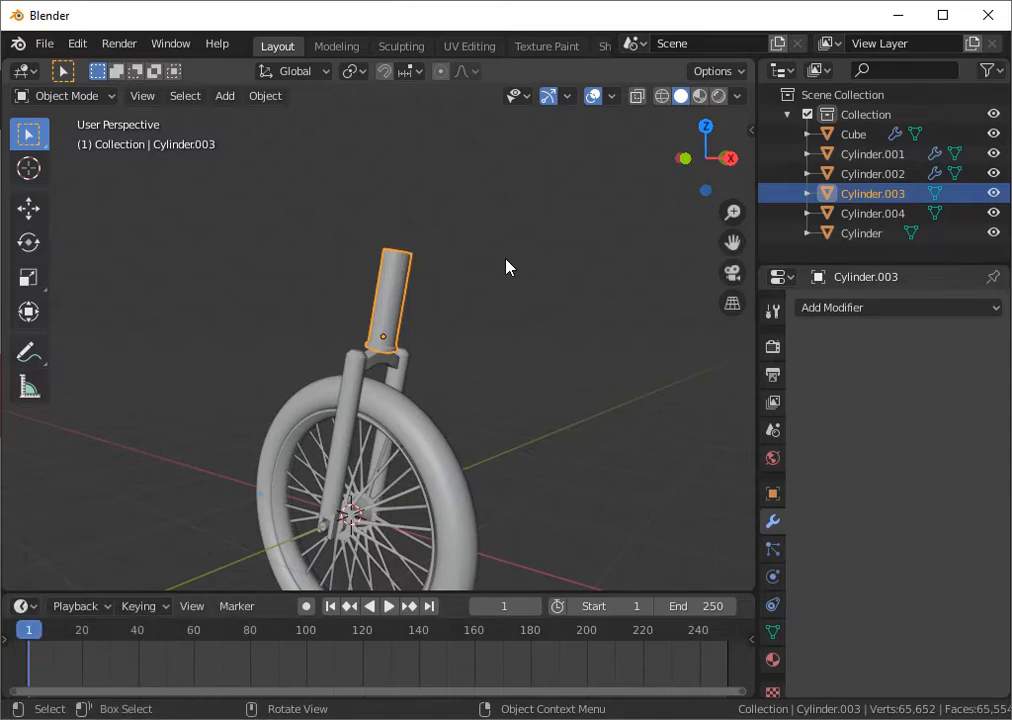
Add a new cylinder at the wheel's centre and rotate it in the front view to lie horizontally along X.
scroll(506, 267, down, 3)
click(526, 318)
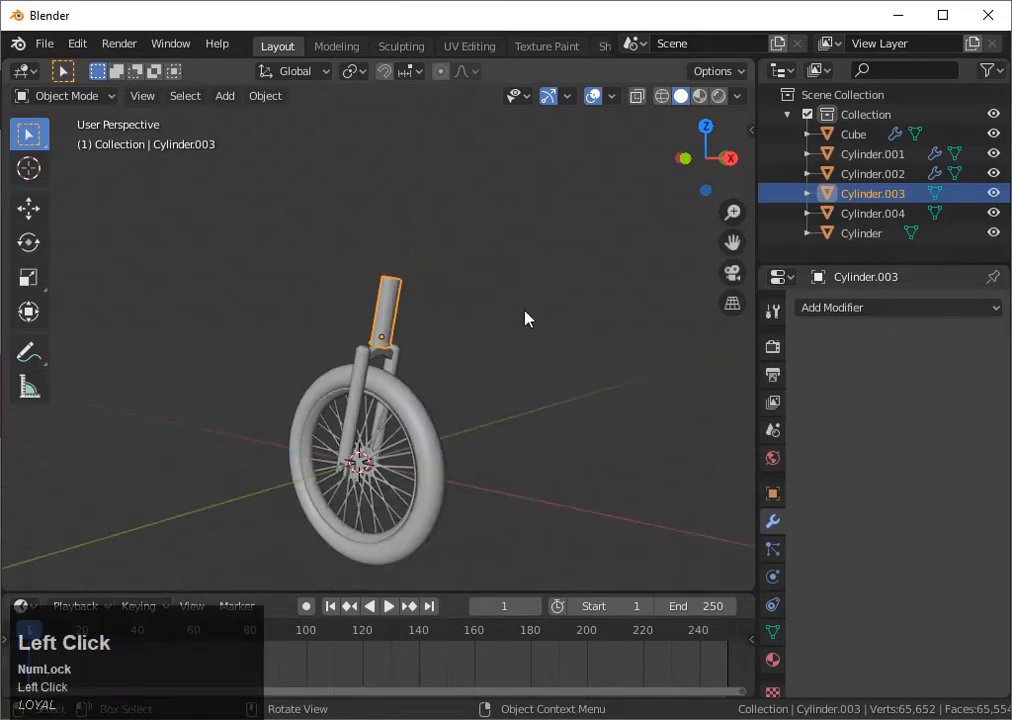
middle_drag(526, 318, 520, 397)
key(shift+a)
click(576, 433)
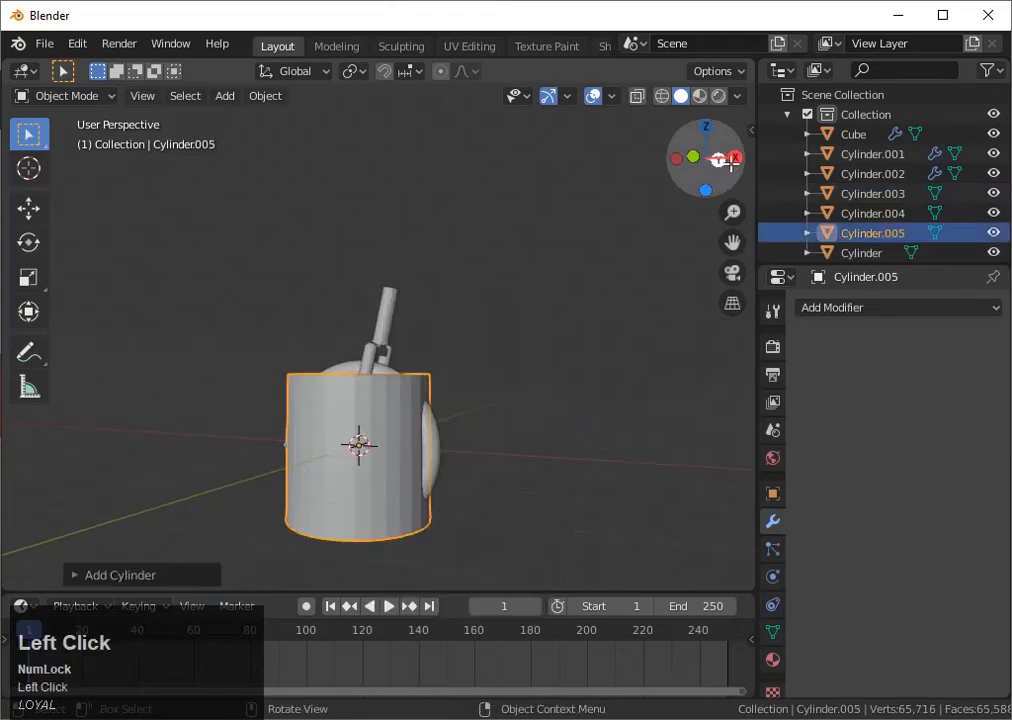
key(KP_1)
key(r)
click(556, 368)
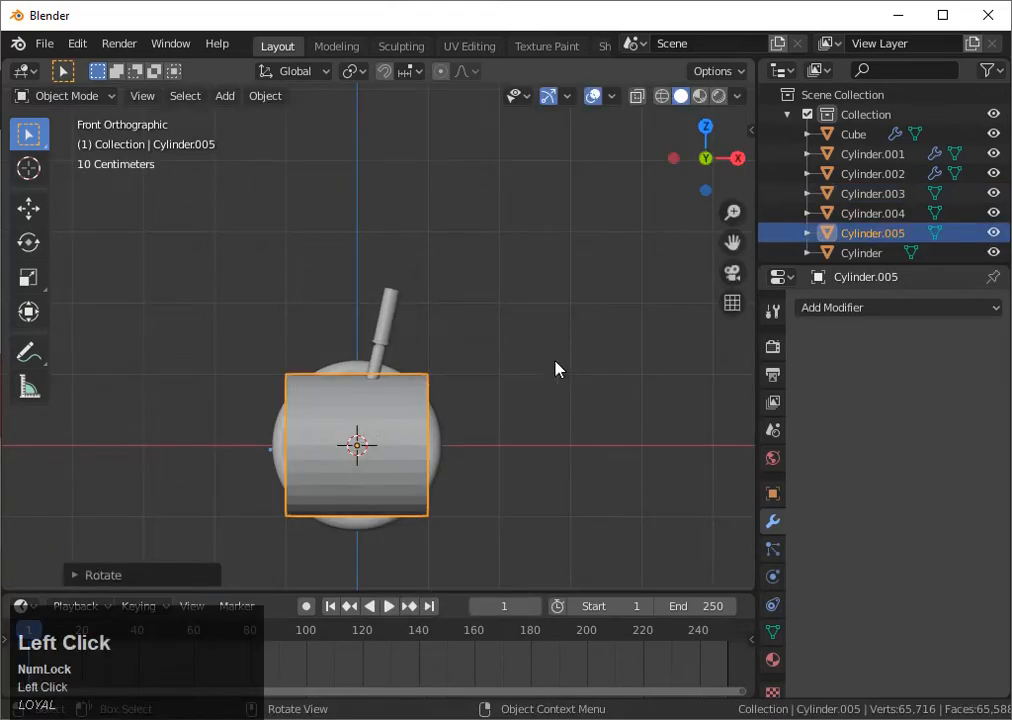
Thin the horizontal cylinder in Y and Z and adjust its X length to form a slender frame tube.
key(s)
key(z)
key(y)
click(587, 468)
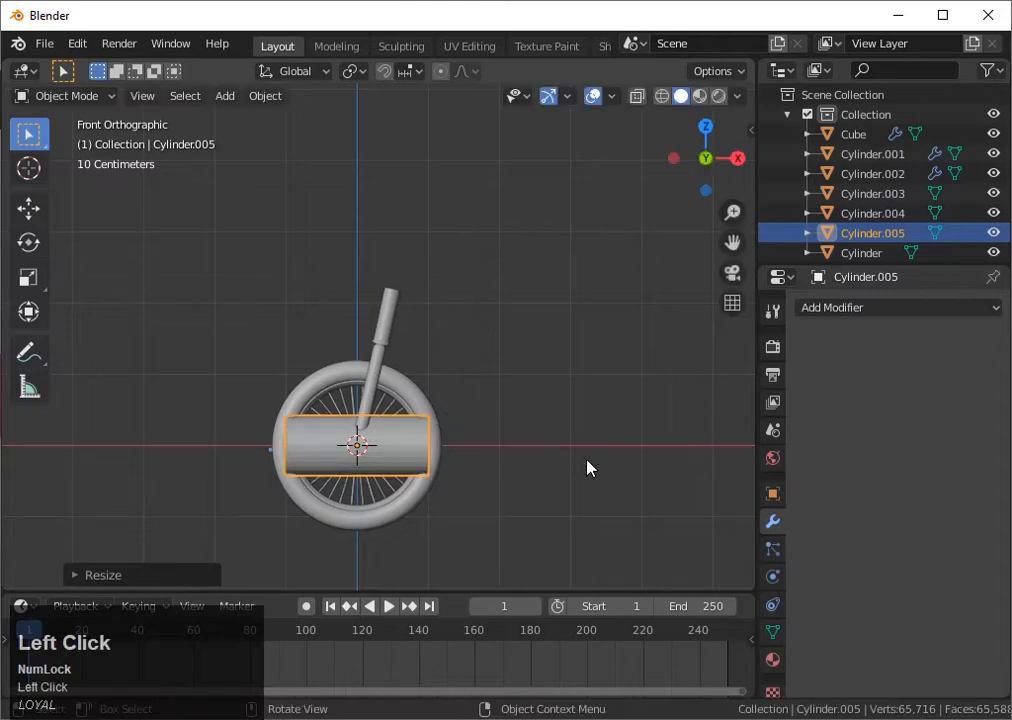
key(s)
key(x)
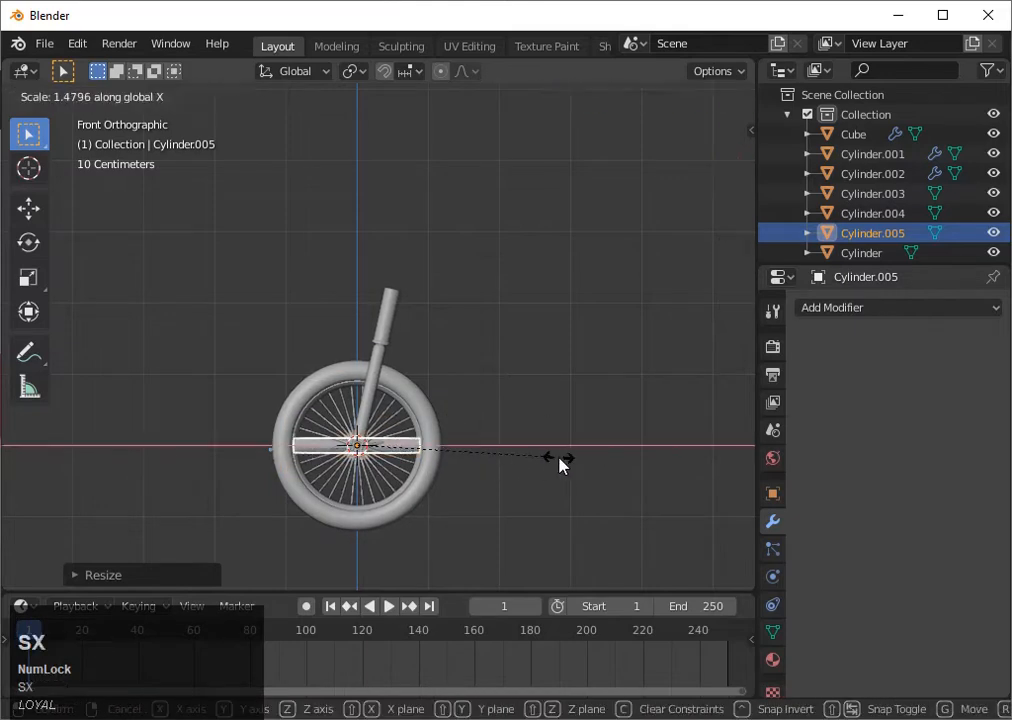
key(x)
key(x)
key(s)
click(547, 461)
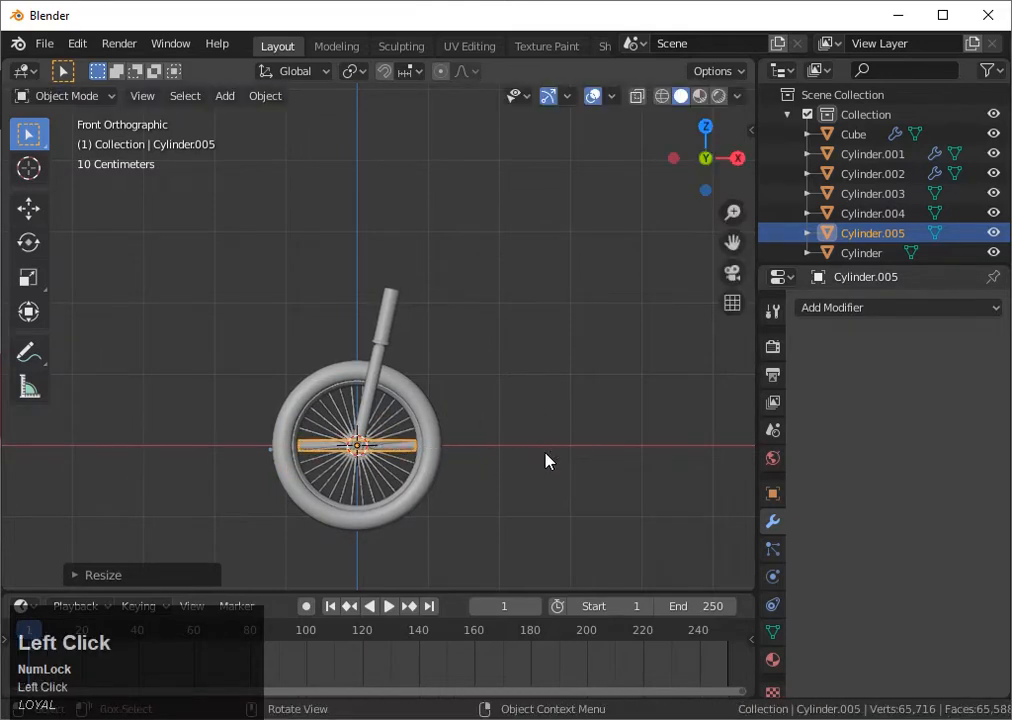
Move the slender tube up and back so its front end meets the upper part of the steering tube.
key(g)
click(645, 325)
scroll(626, 382, up, 2)
middle_drag(626, 382, 585, 327)
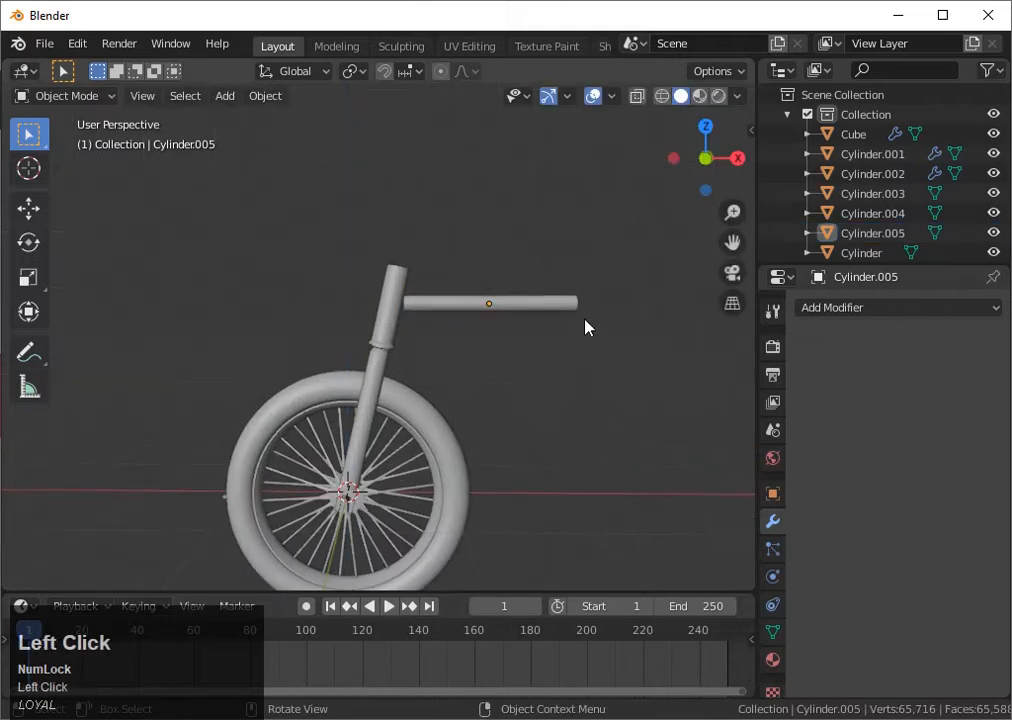
Thicken the top tube and lengthen it along X.
key(s)
key(x)
click(637, 419)
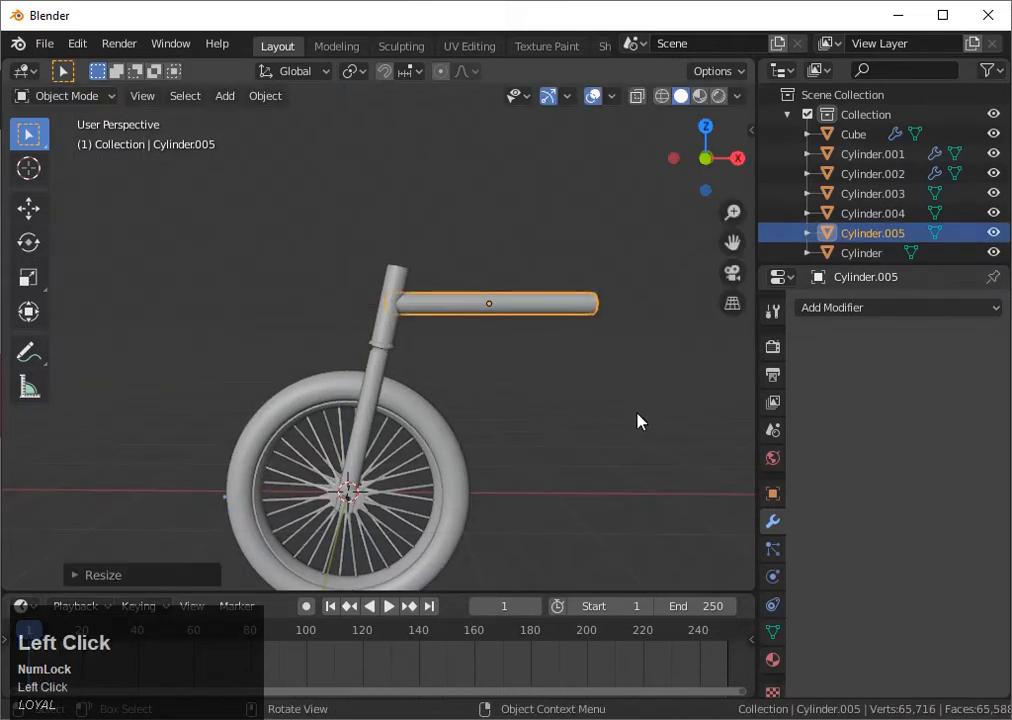
click(563, 410)
click(706, 158)
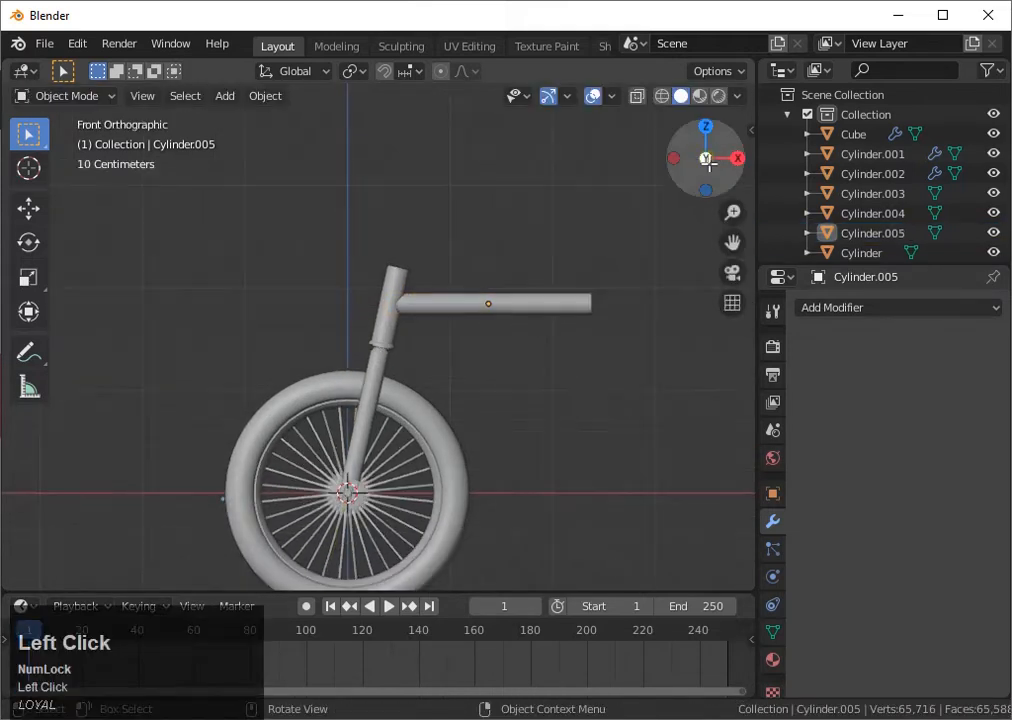
Stretch the top tube further along X and move it back so its front end sits inside the steering tube.
drag(671, 263, 495, 295)
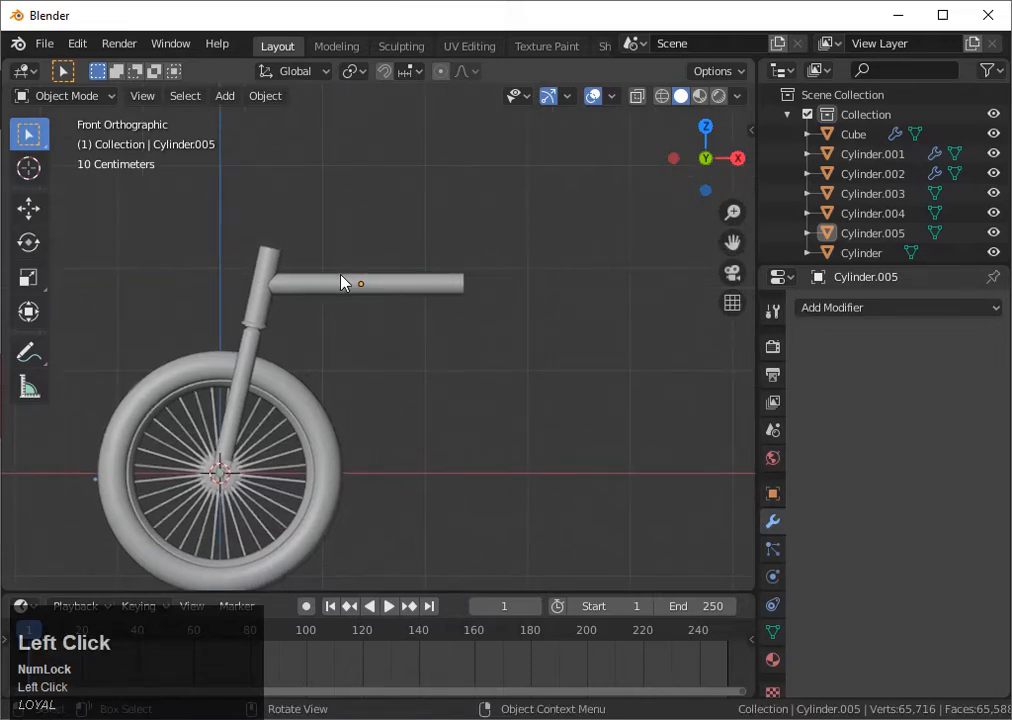
key(s)
key(x)
click(470, 366)
key(g)
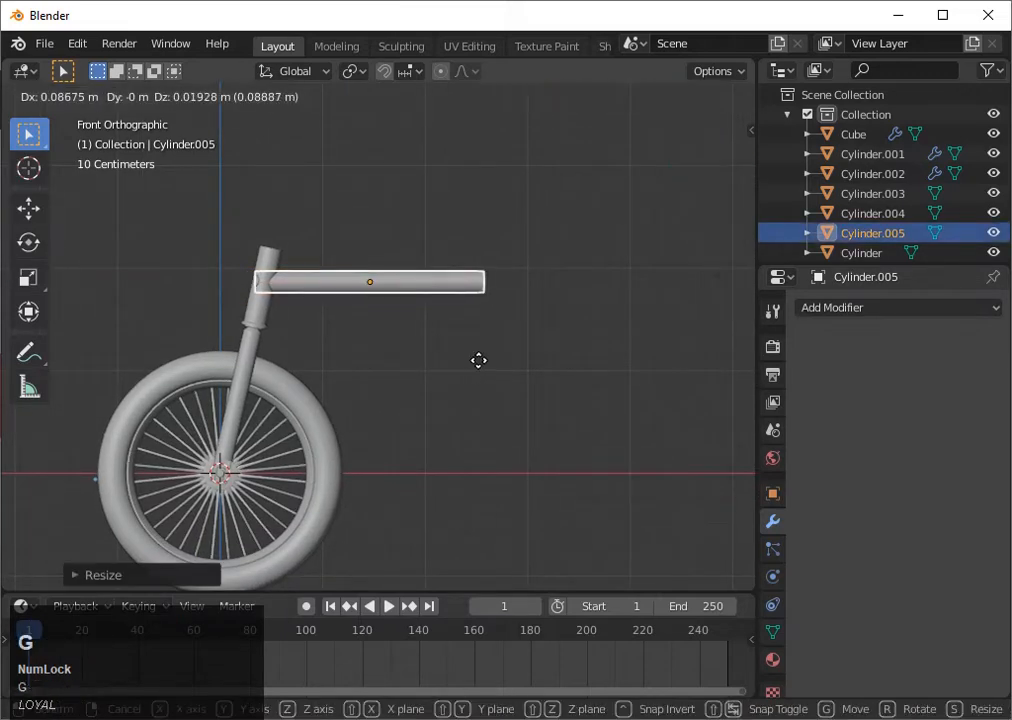
click(486, 363)
Raise the top tube along Z to join the steering tube just below its upper end.
key(g)
key(z)
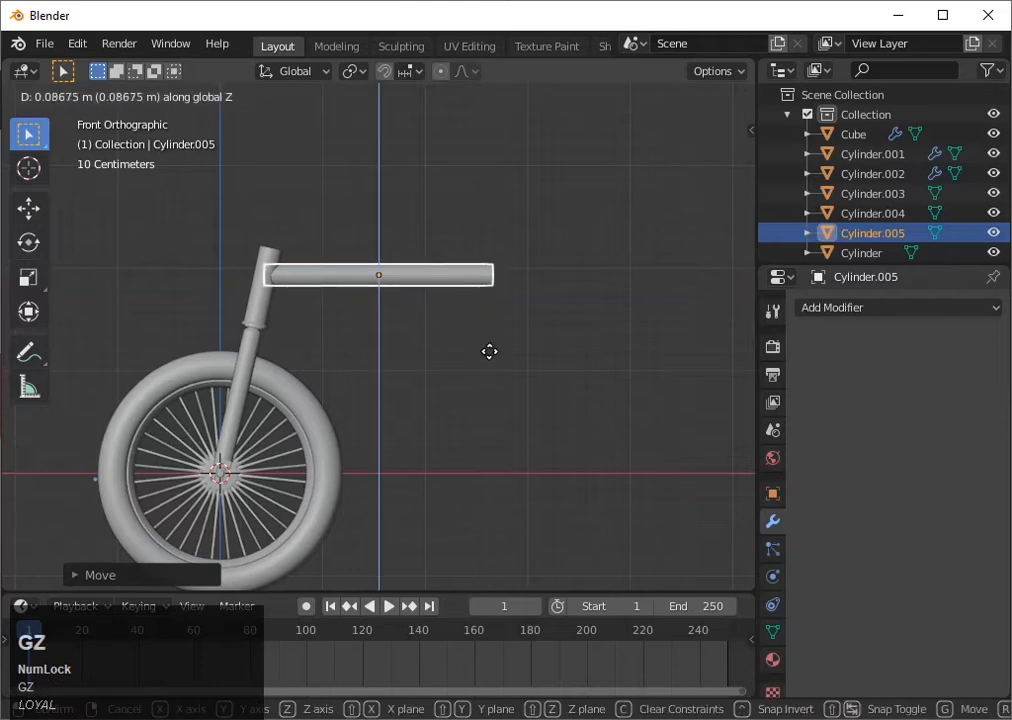
click(491, 355)
key(ctrl+z)
click(490, 356)
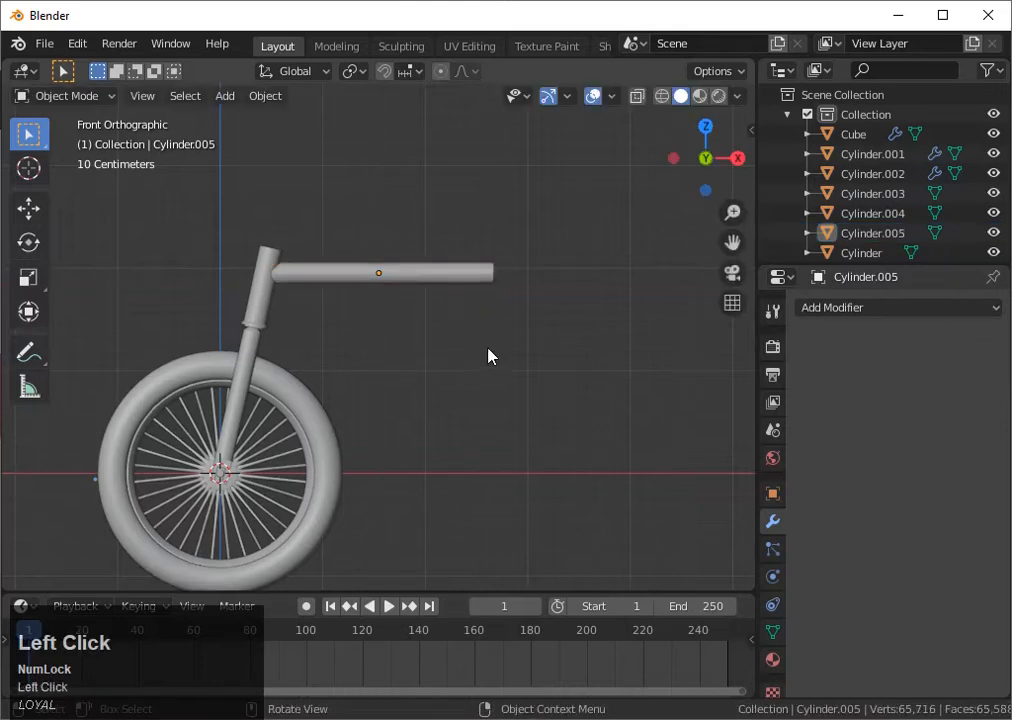
click(429, 289)
key(g)
key(z)
click(429, 299)
Nudge the top tube slightly along X and check its centring on the steering tube from the side.
key(g)
key(x)
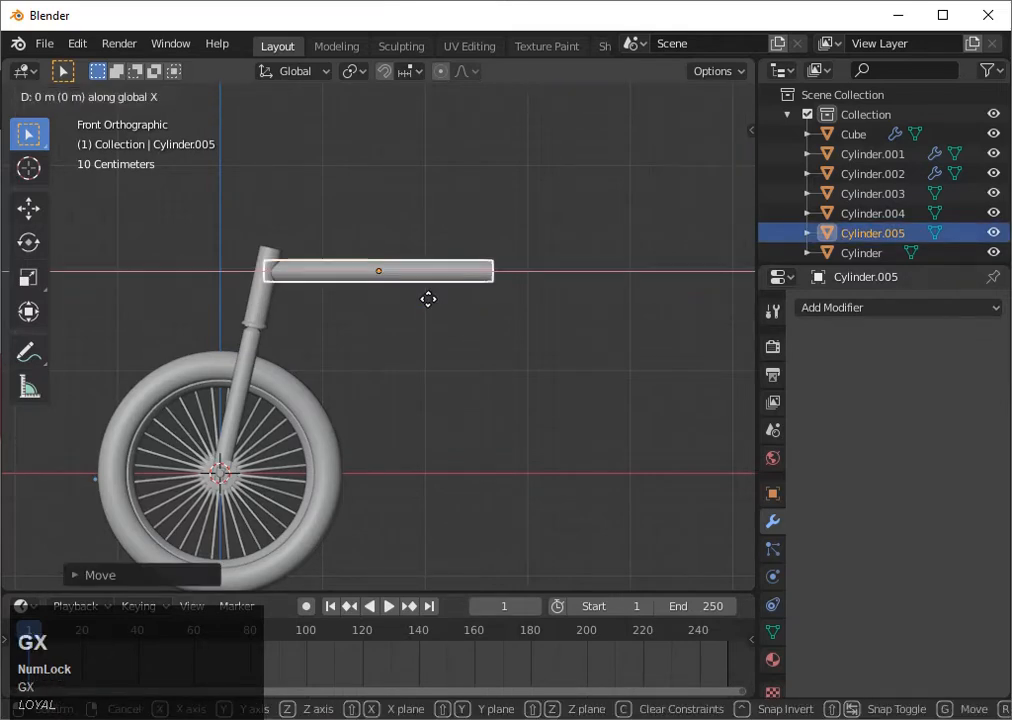
click(432, 299)
middle_drag(445, 384, 700, 226)
click(706, 158)
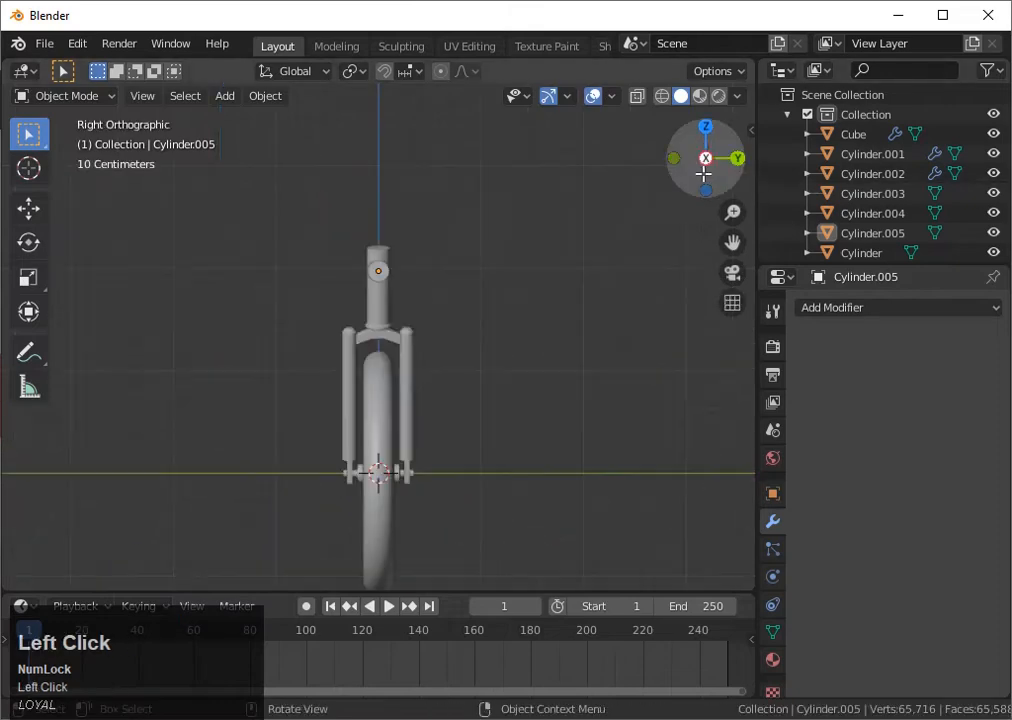
scroll(624, 252, up, 3)
scroll(655, 287, down, 4)
middle_drag(530, 262, 708, 287)
click(698, 160)
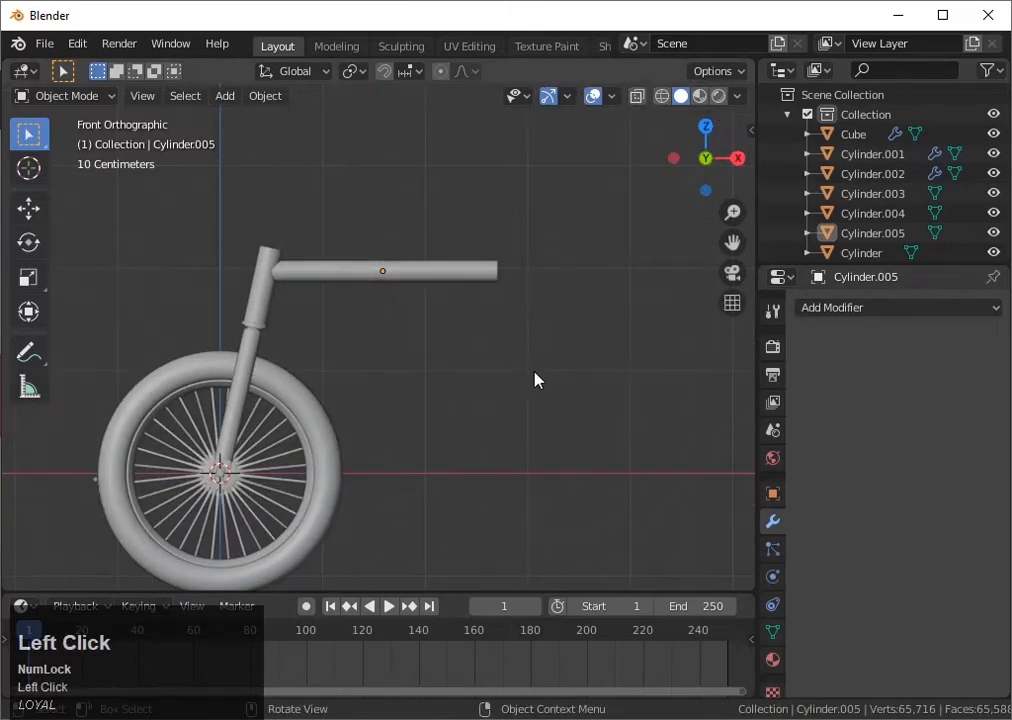
Duplicate the top tube and place the copy about 0.26 m lower along Z.
scroll(536, 377, down, 2)
scroll(536, 369, down, 2)
click(425, 308)
key(shift+d)
key(z)
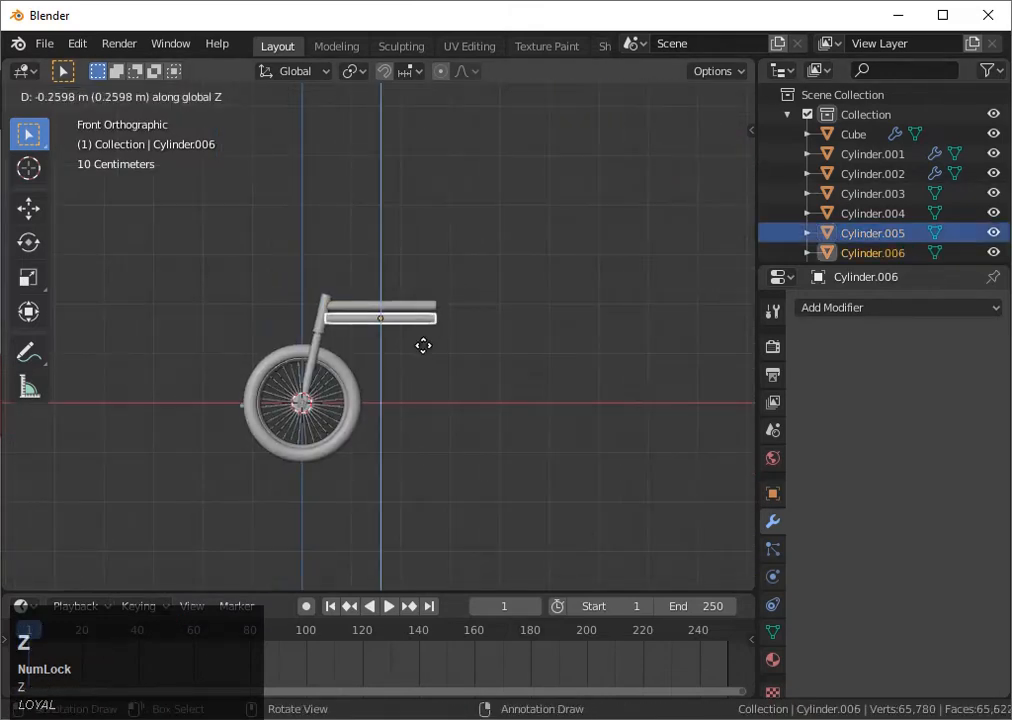
click(424, 346)
Tilt the duplicated tube so its rear end slopes downward, and lower it along Z as the down tube.
scroll(424, 353, up, 6)
key(r)
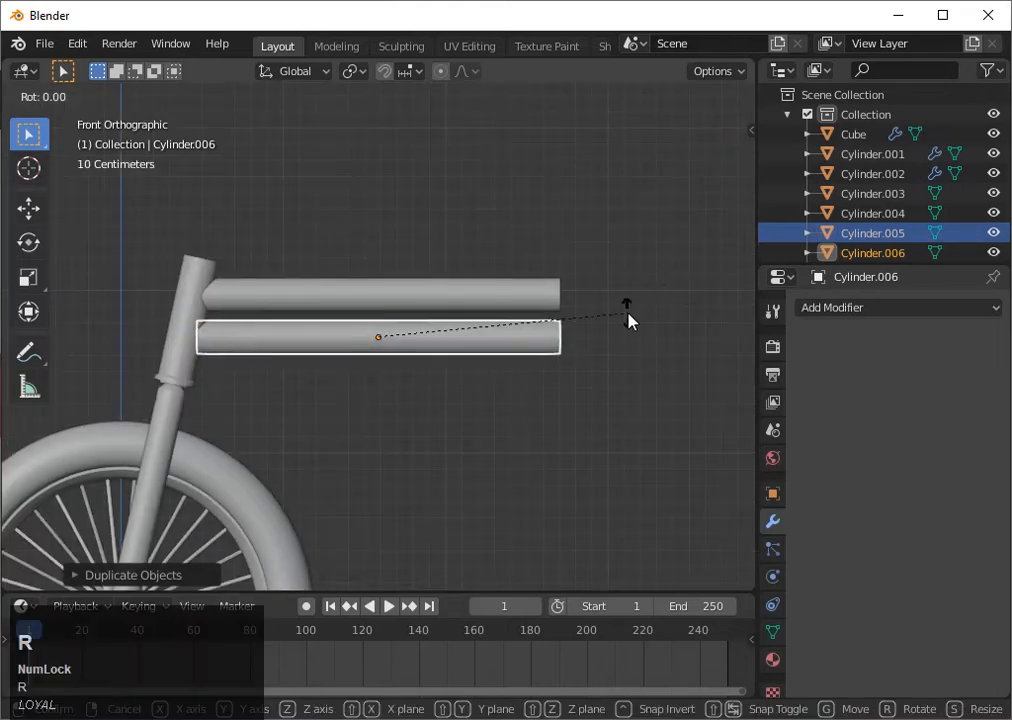
click(601, 373)
key(r)
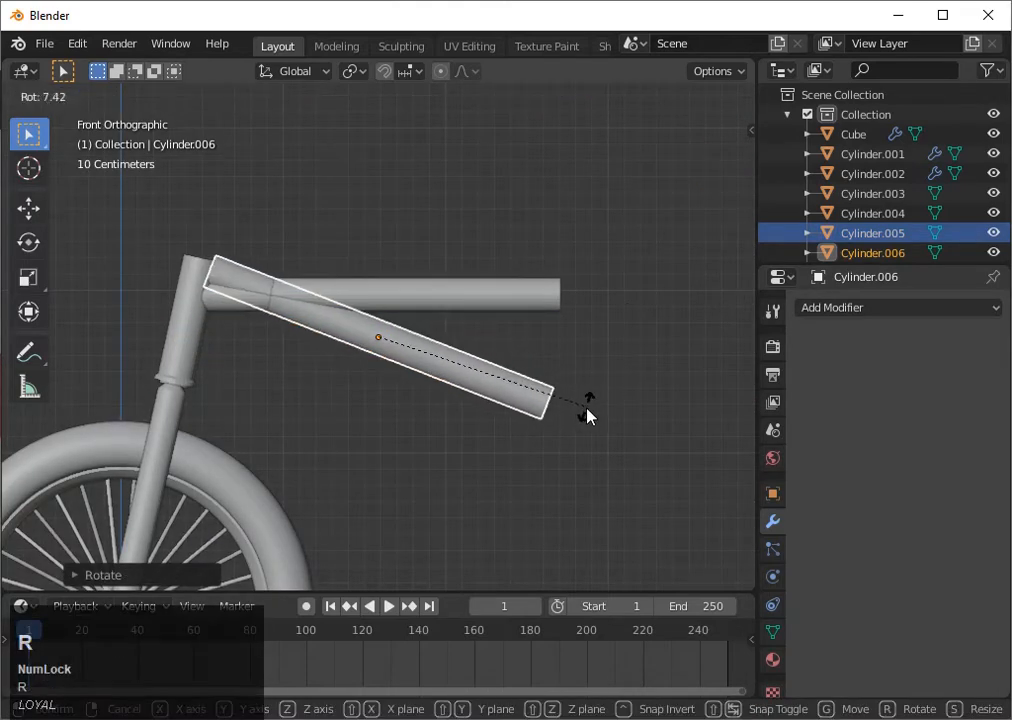
click(573, 412)
key(g)
key(z)
click(553, 488)
Slide the down tube about 0.1 m forward along its local Z into the steering tube and raise it slightly.
key(g)
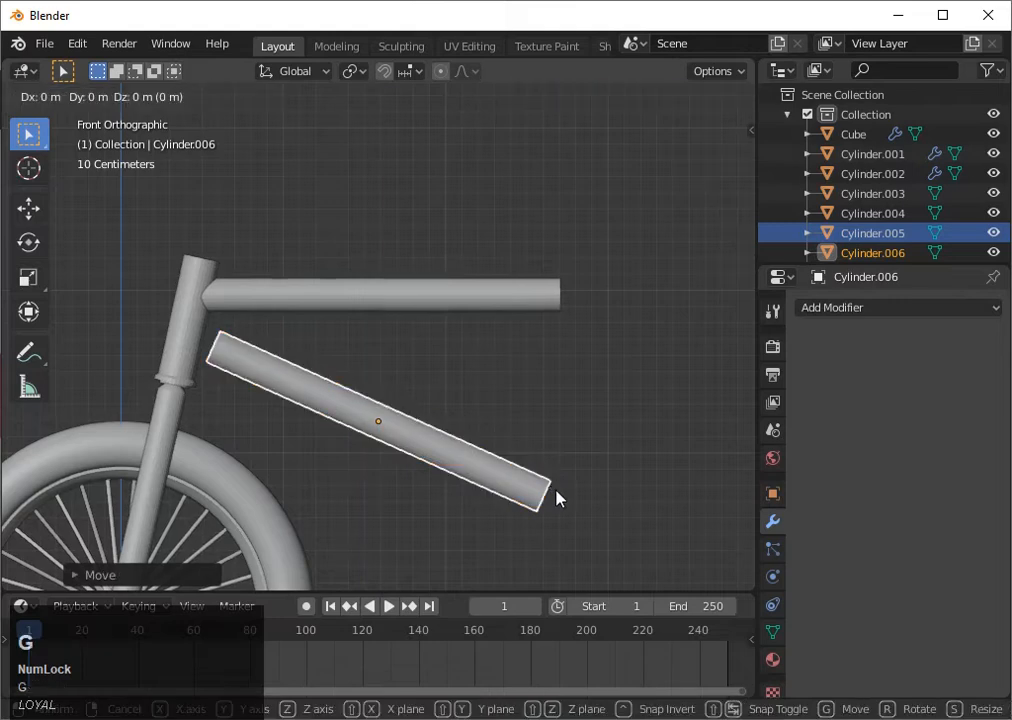
key(x)
key(x)
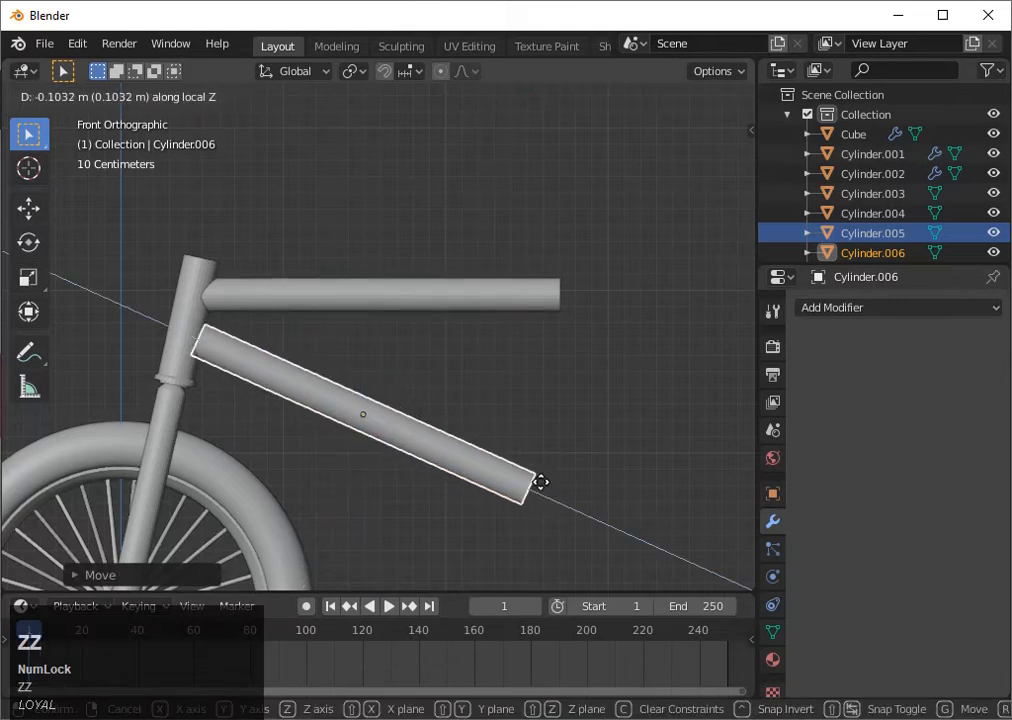
click(536, 473)
key(g)
key(z)
click(536, 466)
scroll(581, 446, down, 3)
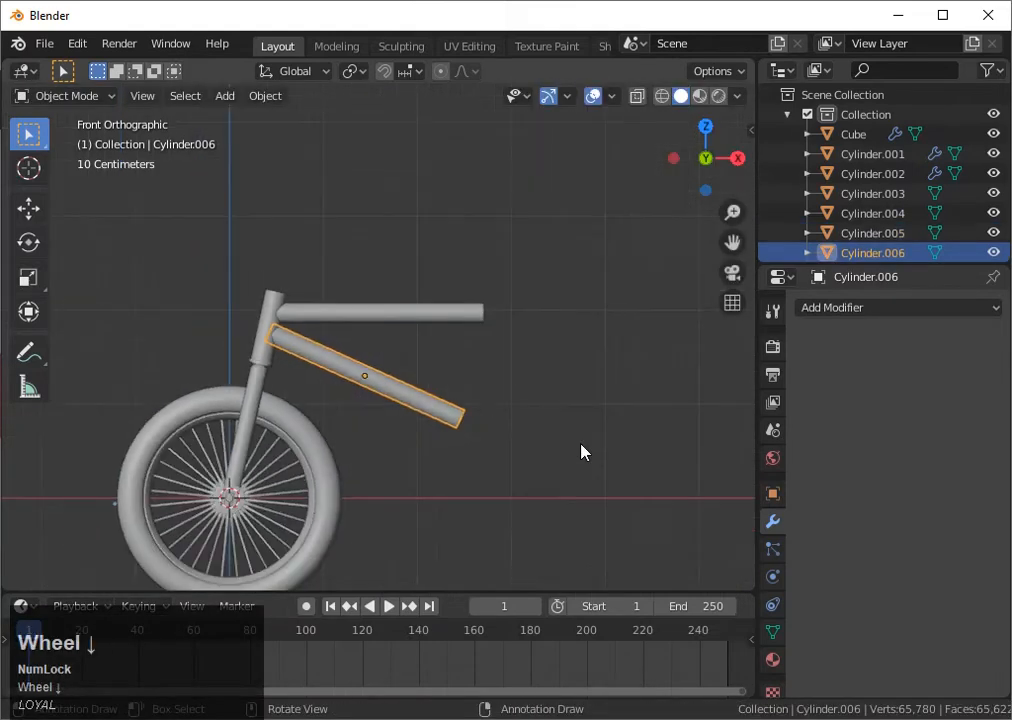
Tilt the down tube a little more steeply and lower it along global Z against the steering tube.
scroll(581, 446, up, 3)
middle_drag(581, 446, 540, 438)
click(712, 159)
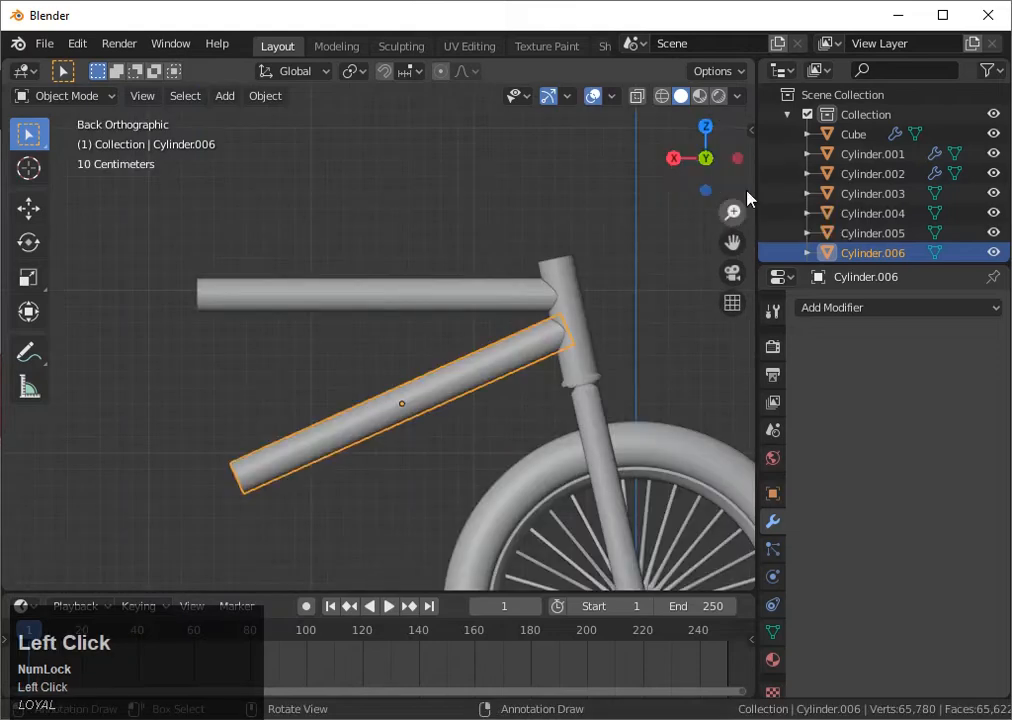
click(706, 158)
scroll(585, 332, down, 4)
key(r)
click(570, 408)
key(g)
key(z)
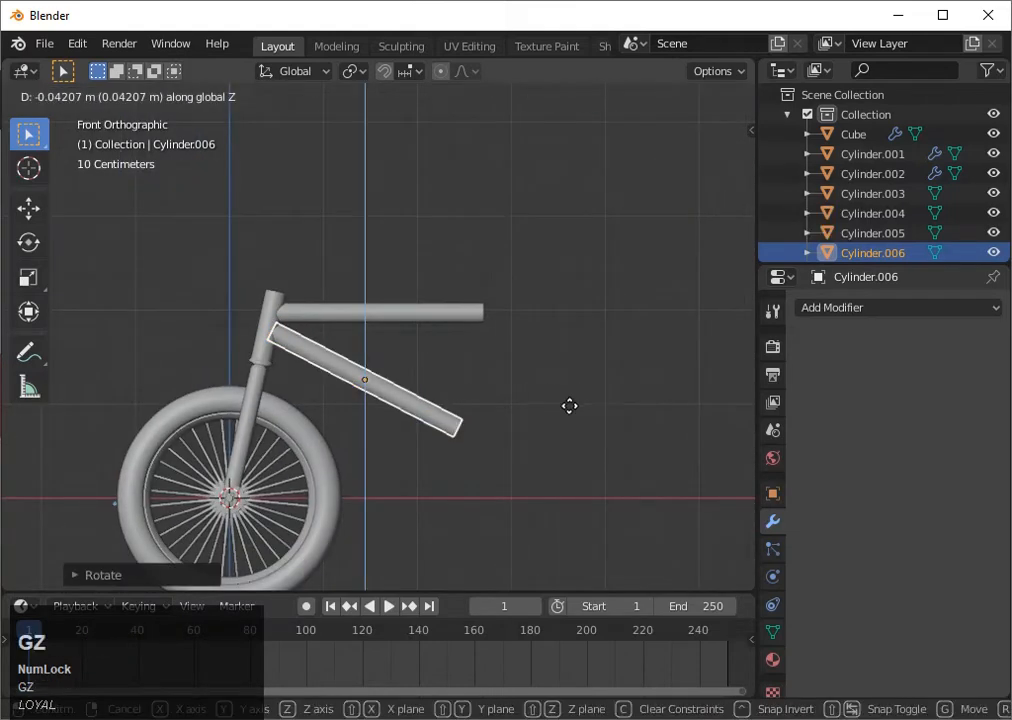
click(583, 431)
key(g)
key(z)
click(579, 426)
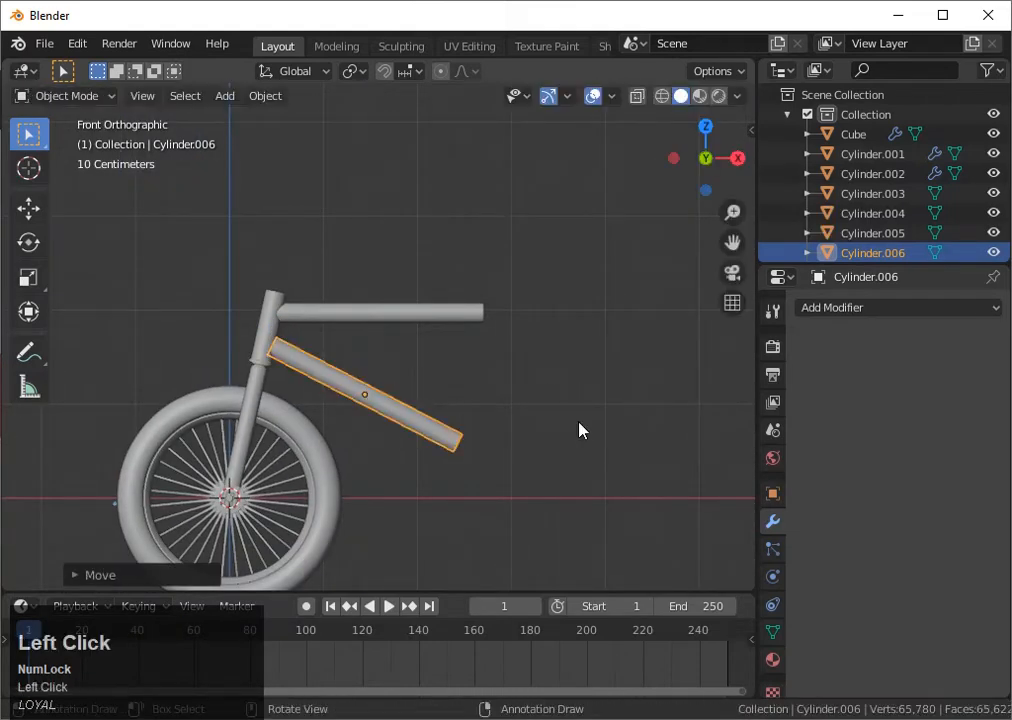
Tilt the down tube slightly further and slide it along its local Z so its upper end meets the steering tube.
key(r)
click(586, 435)
key(g)
key(z)
key(z)
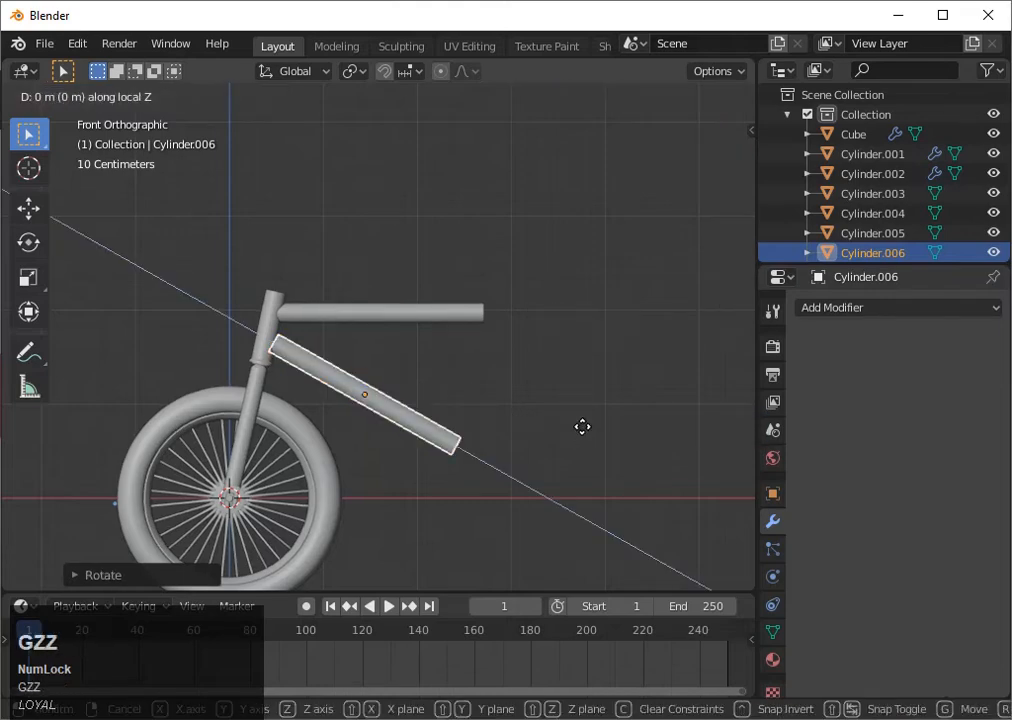
click(579, 416)
scroll(542, 380, up, 3)
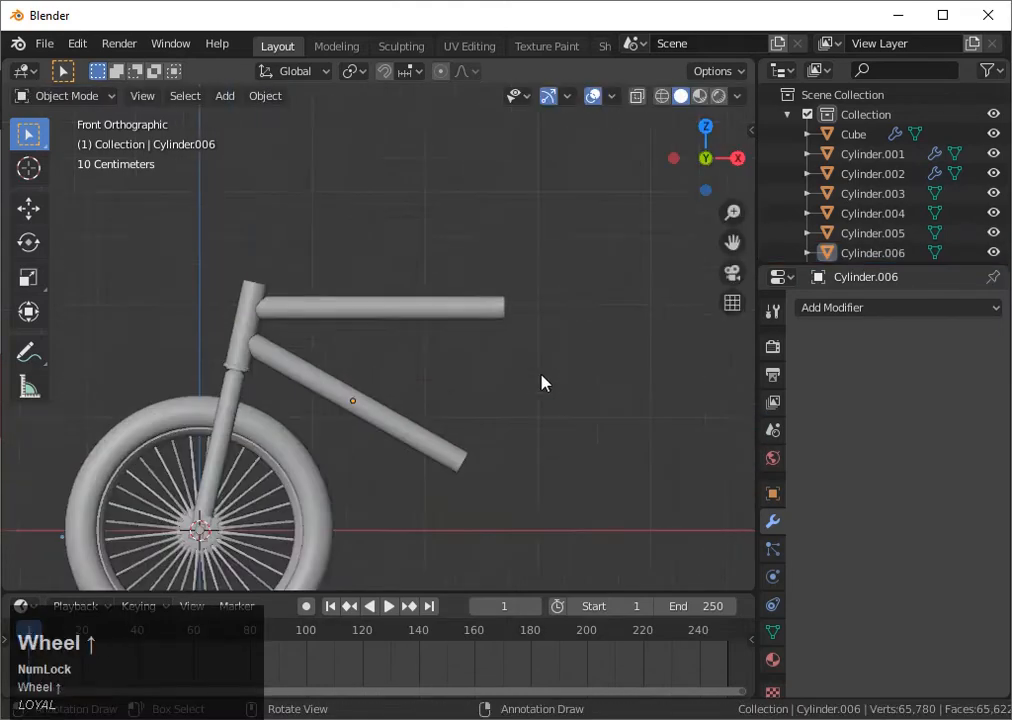
Lengthen the down tube along its local Z to about 1.6 times its length.
click(455, 487)
key(s)
key(z)
key(z)
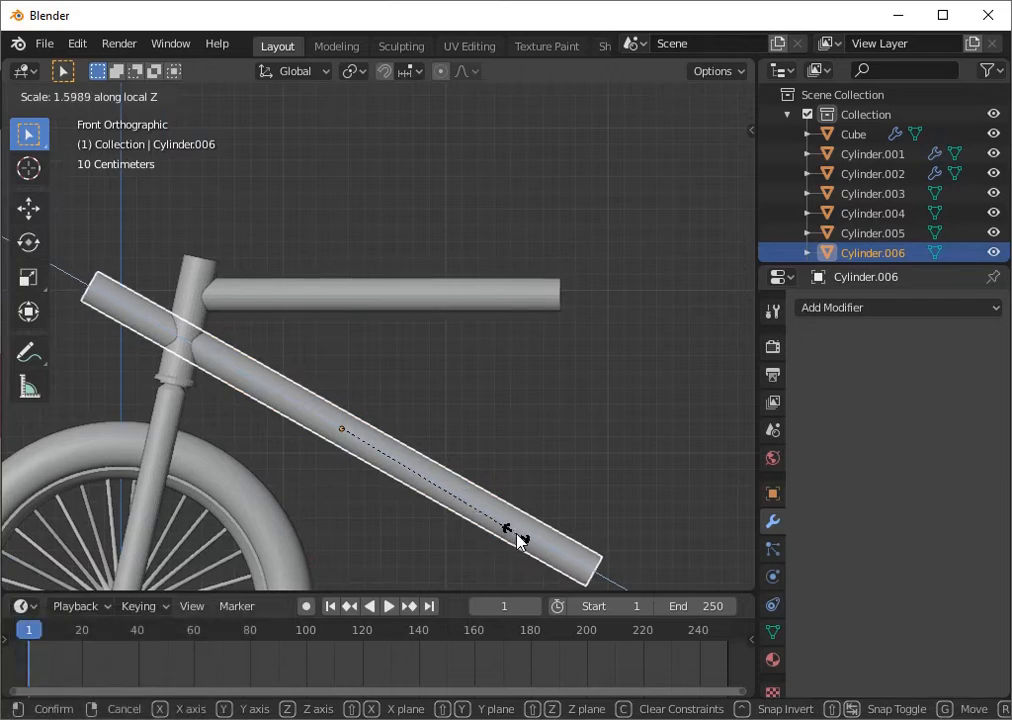
click(530, 515)
scroll(538, 502, down, 5)
scroll(508, 452, up, 3)
scroll(497, 411, down, 3)
scroll(621, 262, up, 5)
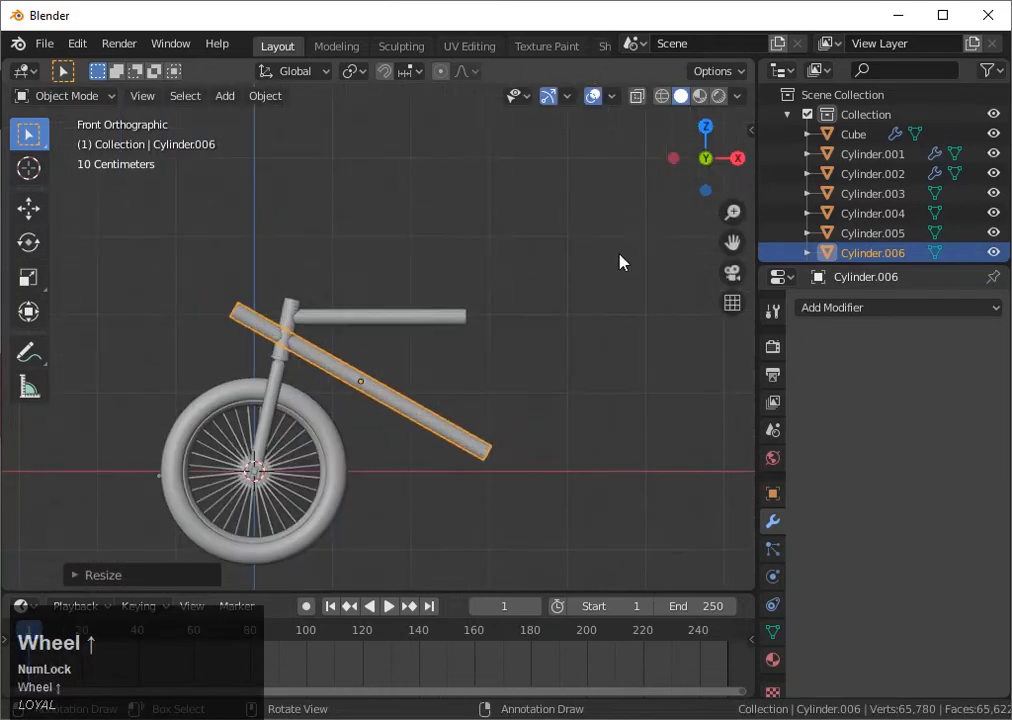
Rotate the down tube to a steeper slope, lowering it by about 0.11 m along Z between the two rotations.
key(r)
click(580, 390)
key(g)
key(z)
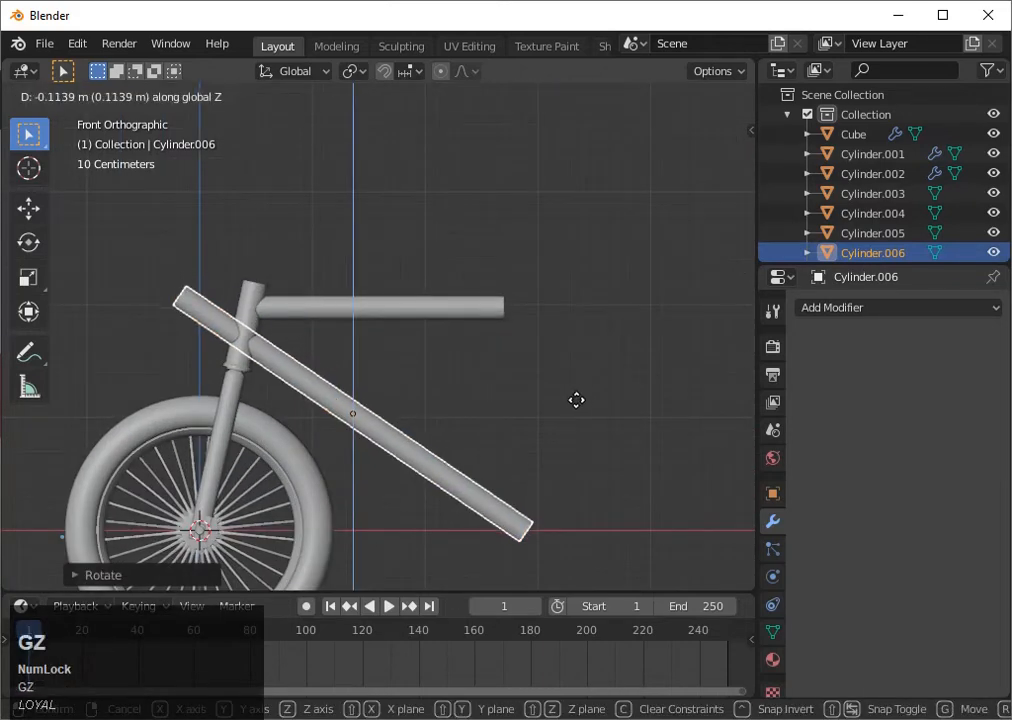
click(577, 412)
key(r)
click(550, 437)
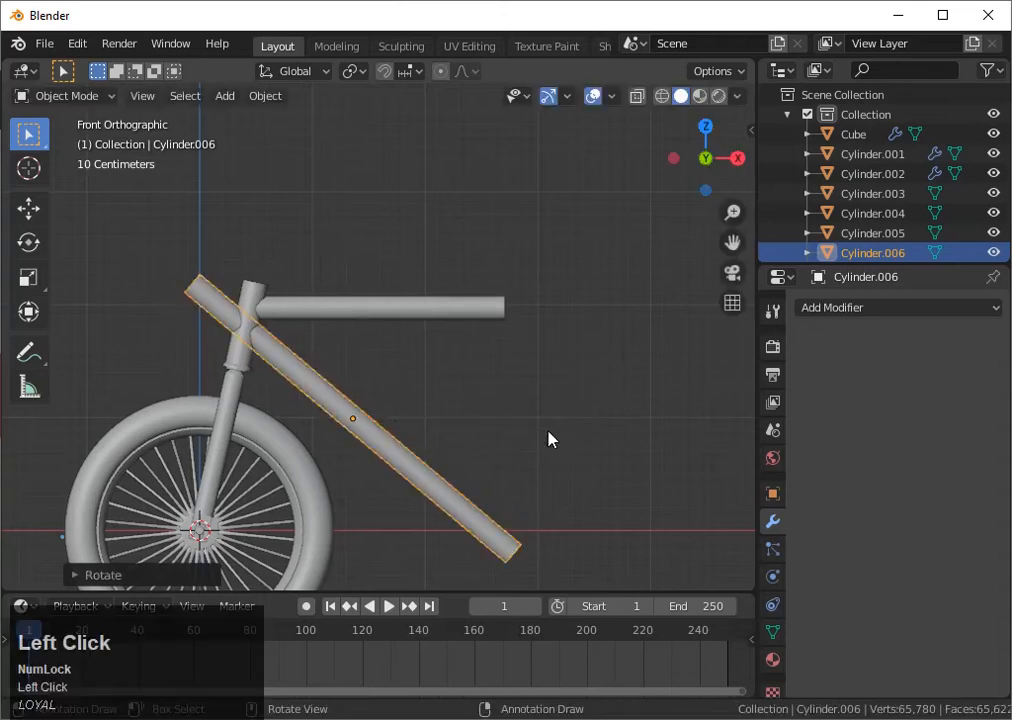
Shorten the down tube along its local Z.
scroll(548, 430, up, 2)
middle_drag(548, 430, 522, 422)
scroll(518, 450, down, 5)
click(513, 477)
key(s)
key(z)
key(z)
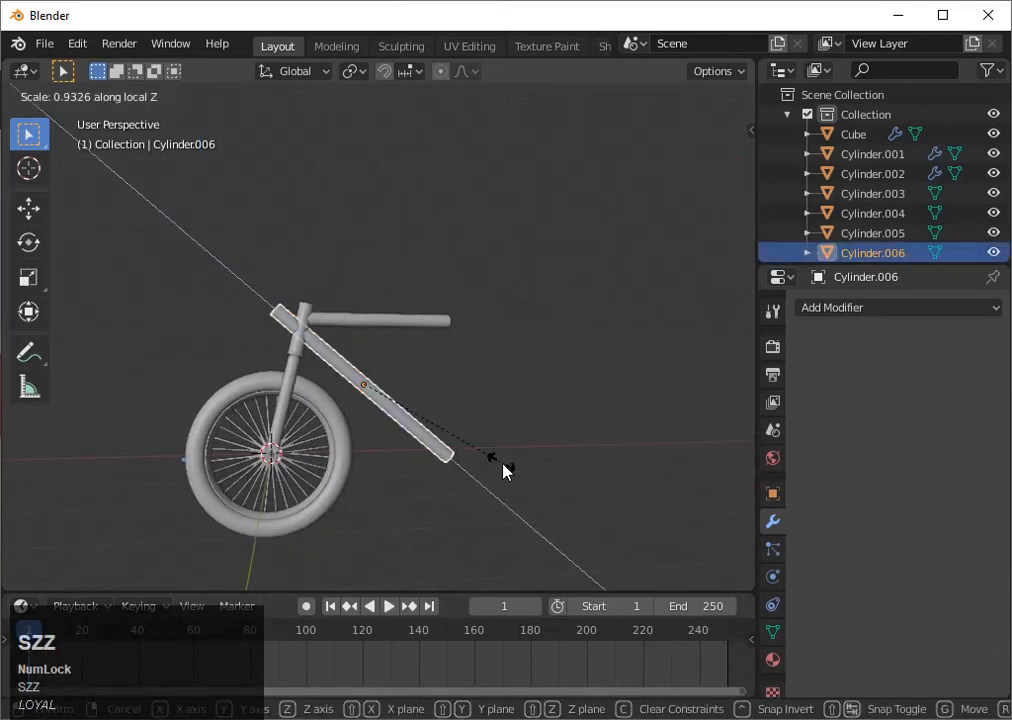
click(484, 450)
Slide the down tube rearward along its local Z until its upper end sits in the steering tube.
key(g)
key(z)
key(z)
click(490, 449)
click(508, 443)
scroll(509, 442, down, 1)
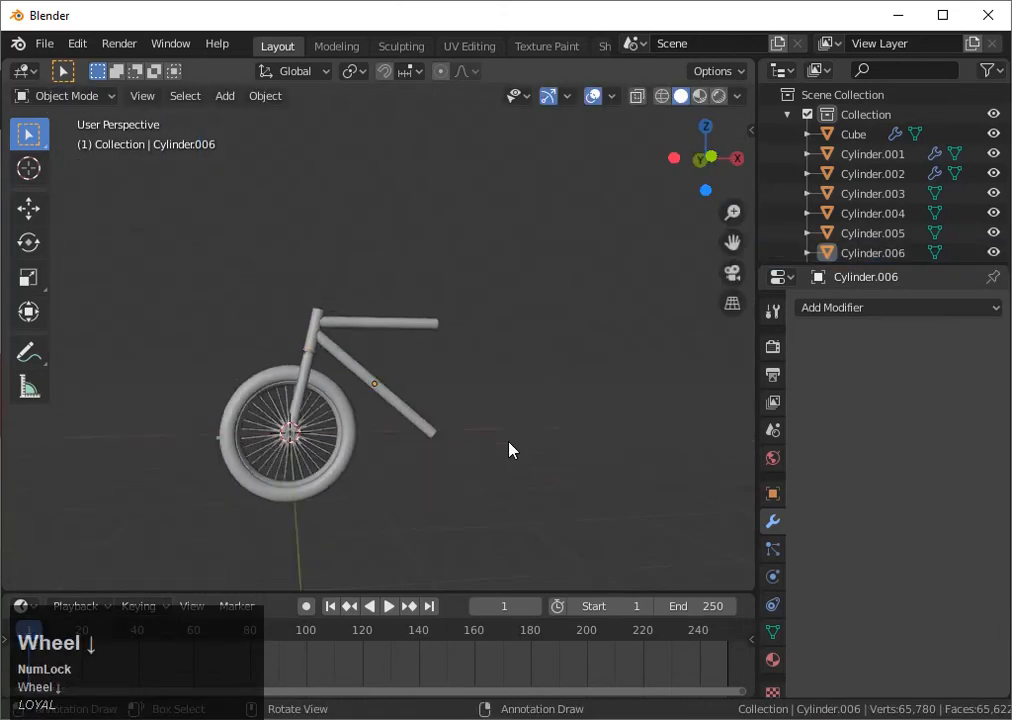
Lengthen the top tube along X in the front view.
scroll(512, 436, up, 2)
middle_drag(522, 422, 482, 380)
scroll(492, 381, down, 3)
scroll(493, 382, up, 2)
scroll(490, 375, down, 3)
click(703, 156)
scroll(413, 332, up, 2)
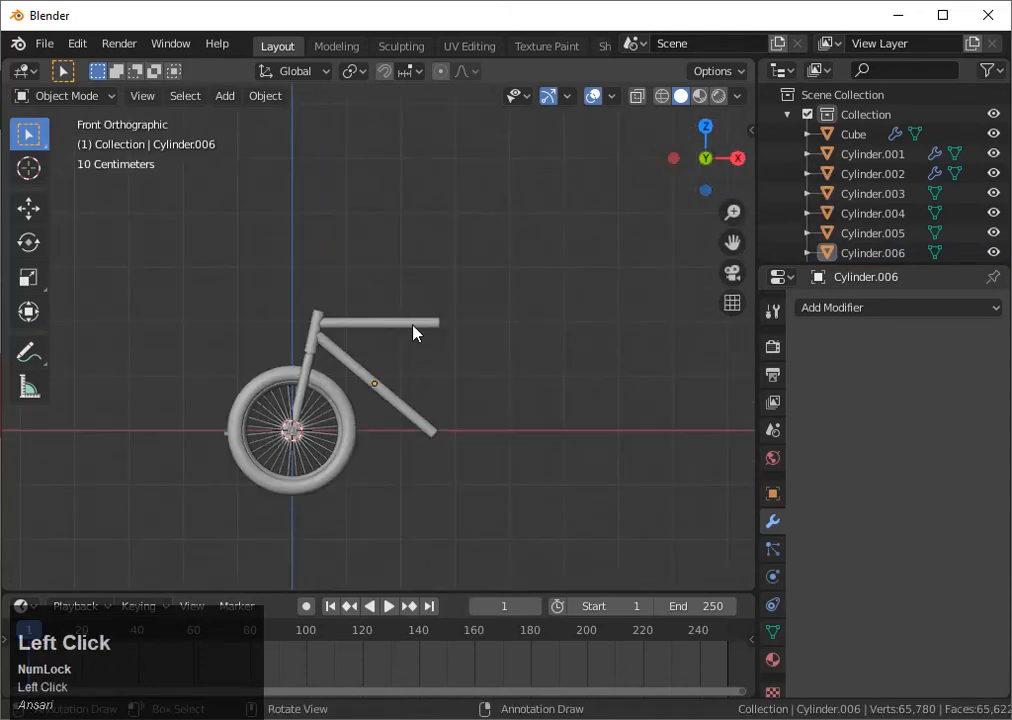
click(411, 327)
scroll(474, 394, up, 2)
key(s)
key(x)
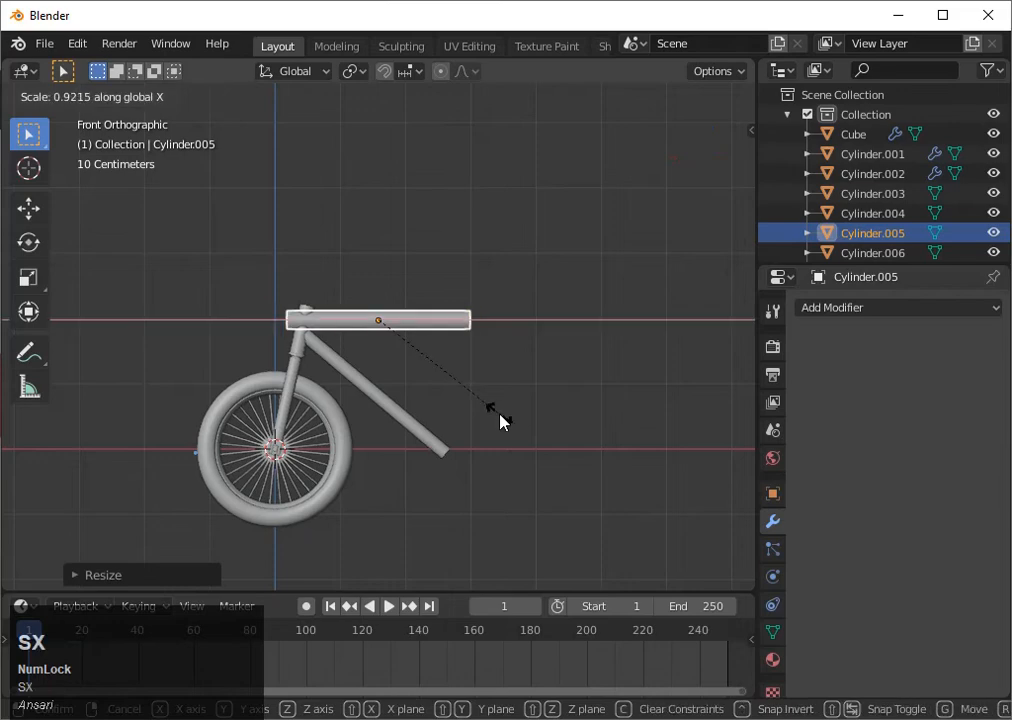
key(s)
click(500, 425)
Move the top tube rearward along X so its front end meets the steering tube, and stretch it slightly along X.
key(g)
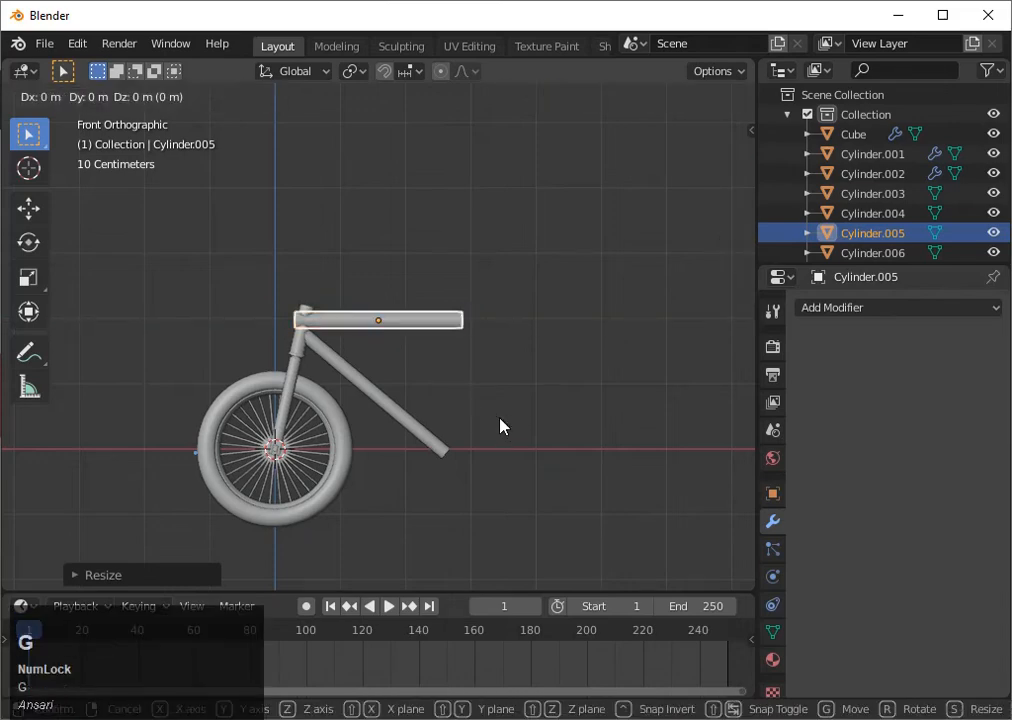
key(y)
key(x)
click(513, 425)
scroll(557, 426, down, 1)
middle_drag(557, 426, 506, 384)
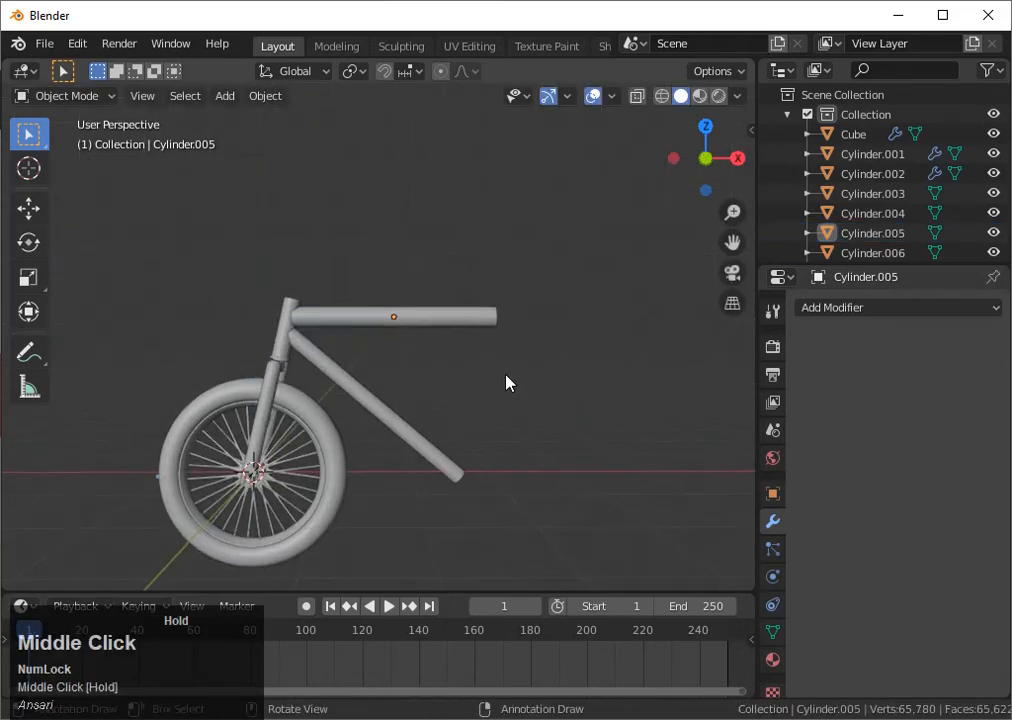
key(s)
key(x)
click(559, 497)
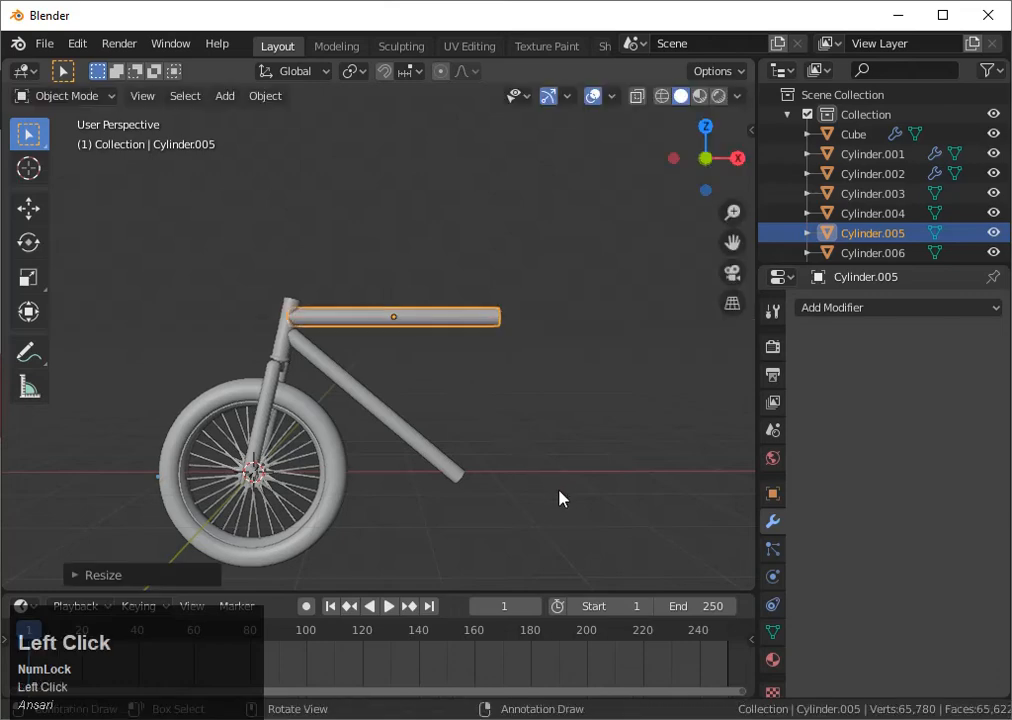
Check the top tube's length and its alignment with the steering tube from the front, back, top and in perspective.
click(706, 158)
click(706, 158)
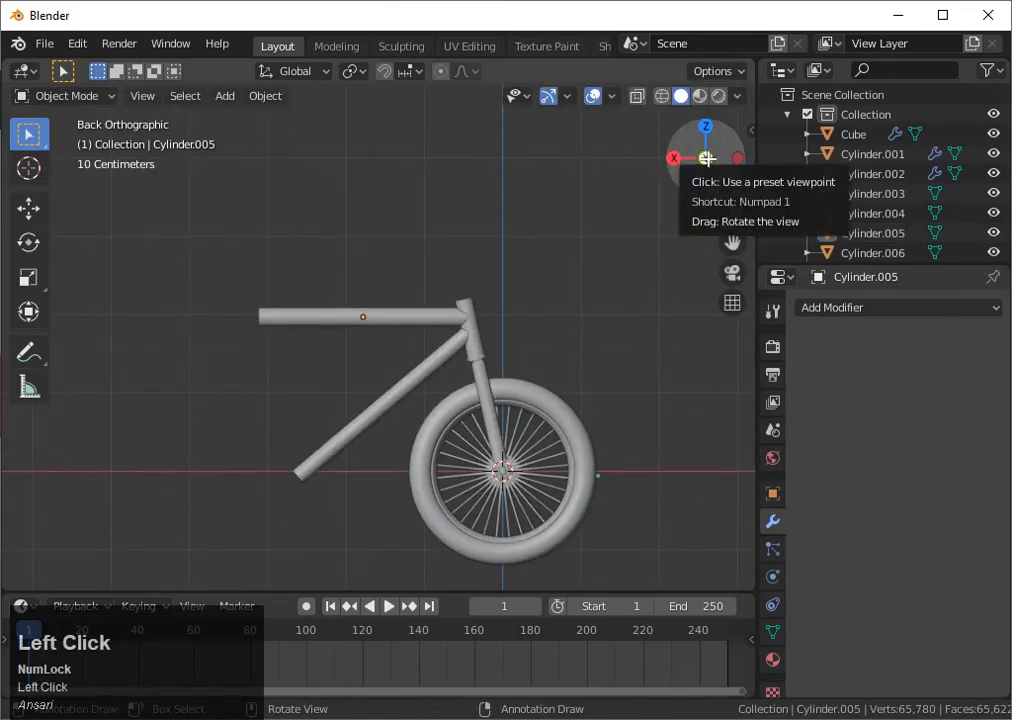
click(706, 158)
middle_drag(602, 320, 524, 400)
click(705, 158)
scroll(470, 307, up, 5)
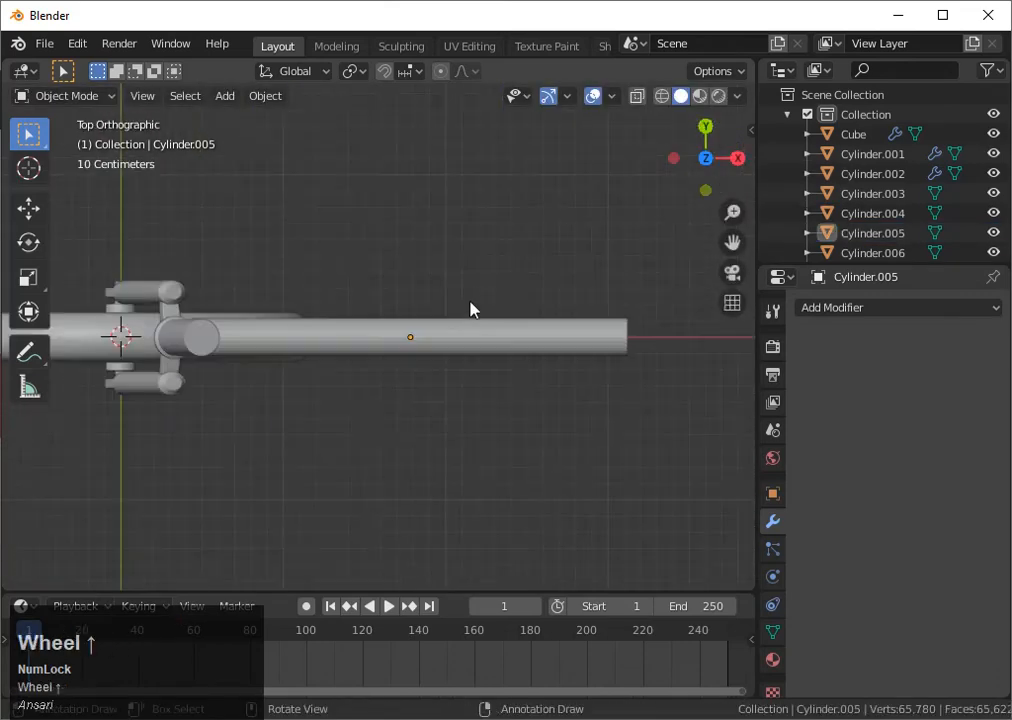
scroll(459, 468, down, 1)
middle_drag(459, 468, 418, 359)
scroll(471, 375, down, 1)
scroll(470, 382, down, 2)
scroll(501, 368, up, 1)
middle_drag(501, 368, 496, 363)
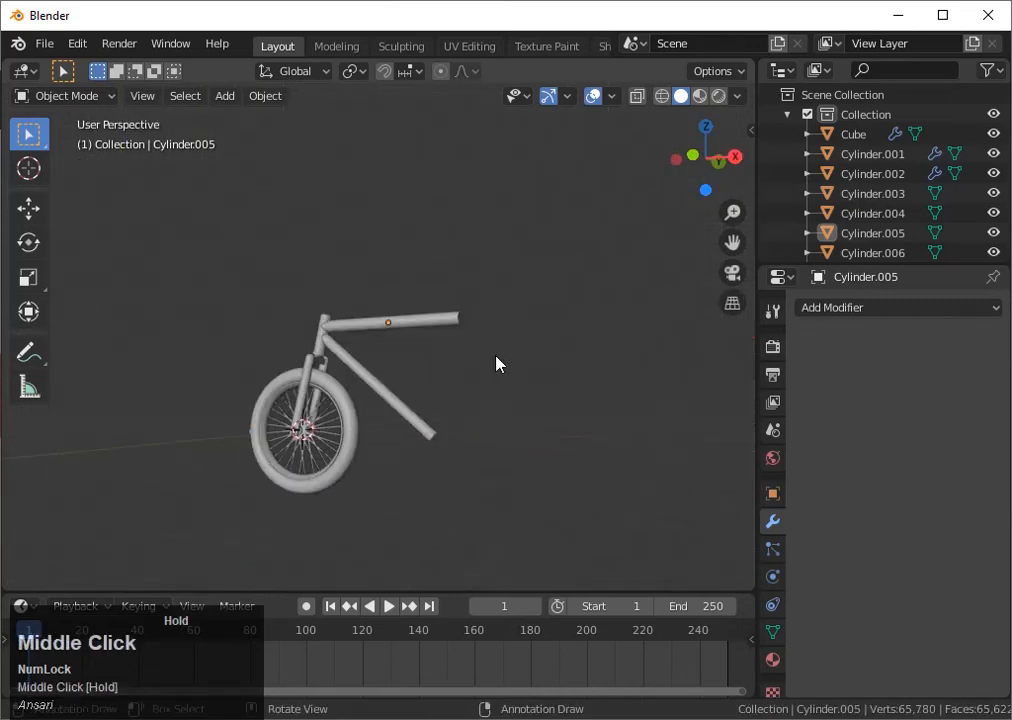
Duplicate the top tube, rotate the copy nearly upright, and place it at the top tube's rear end as the seat tube.
key(shift+d)
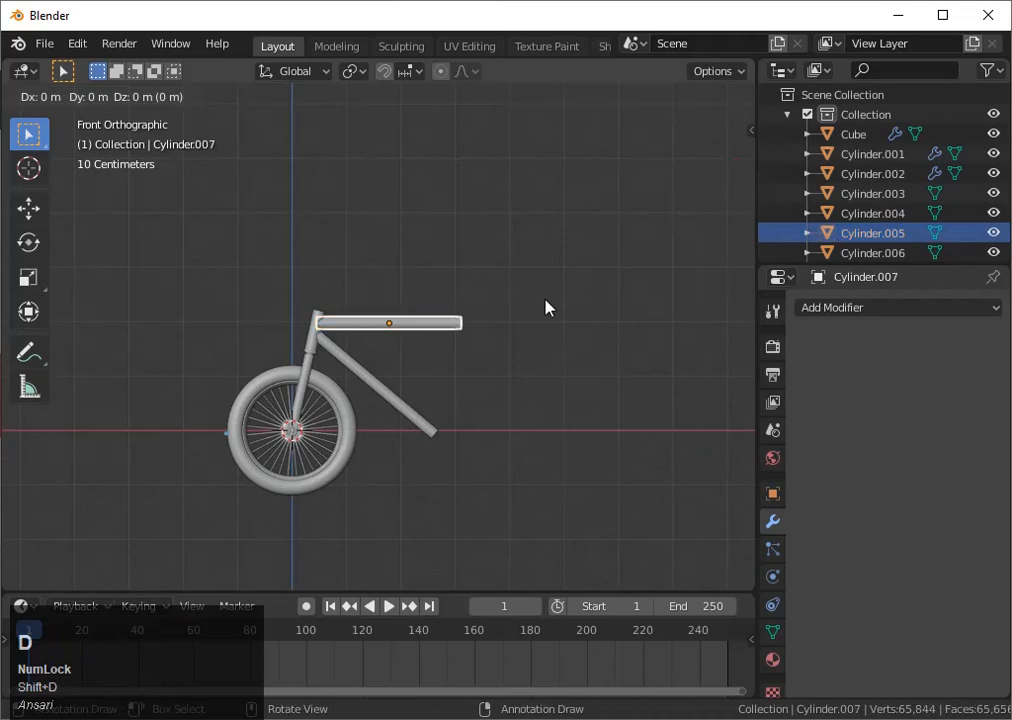
key(r)
click(388, 424)
key(g)
click(470, 426)
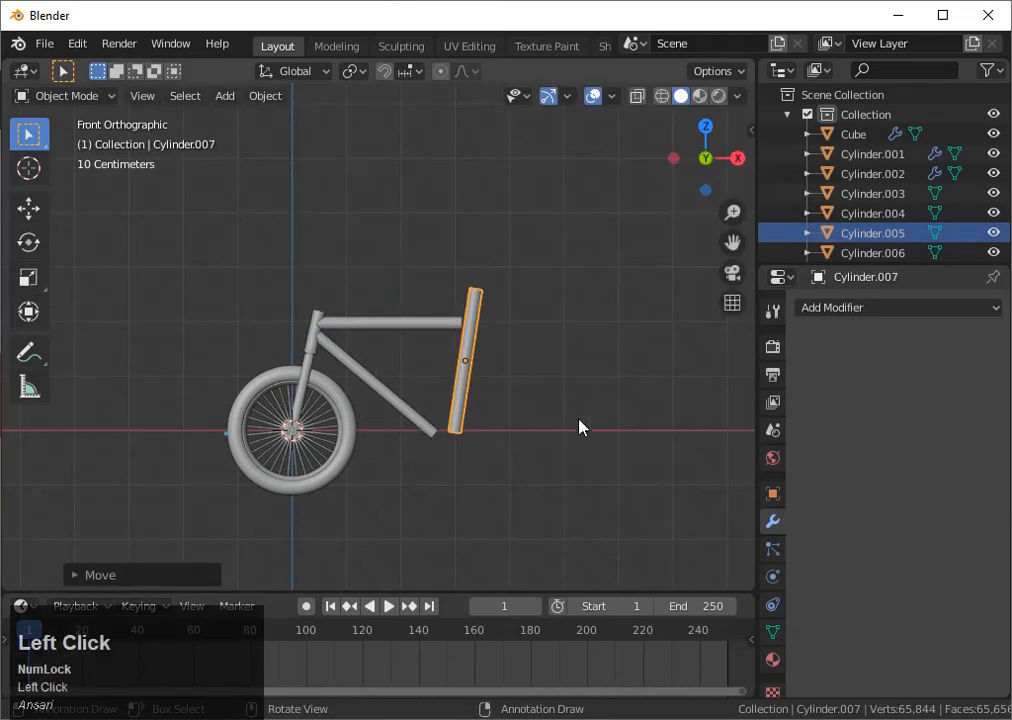
Tilt the seat tube slightly more and move it in the front view to join the rear ends of the top and down tubes.
key(t)
key(r)
click(549, 402)
middle_drag(549, 402, 648, 220)
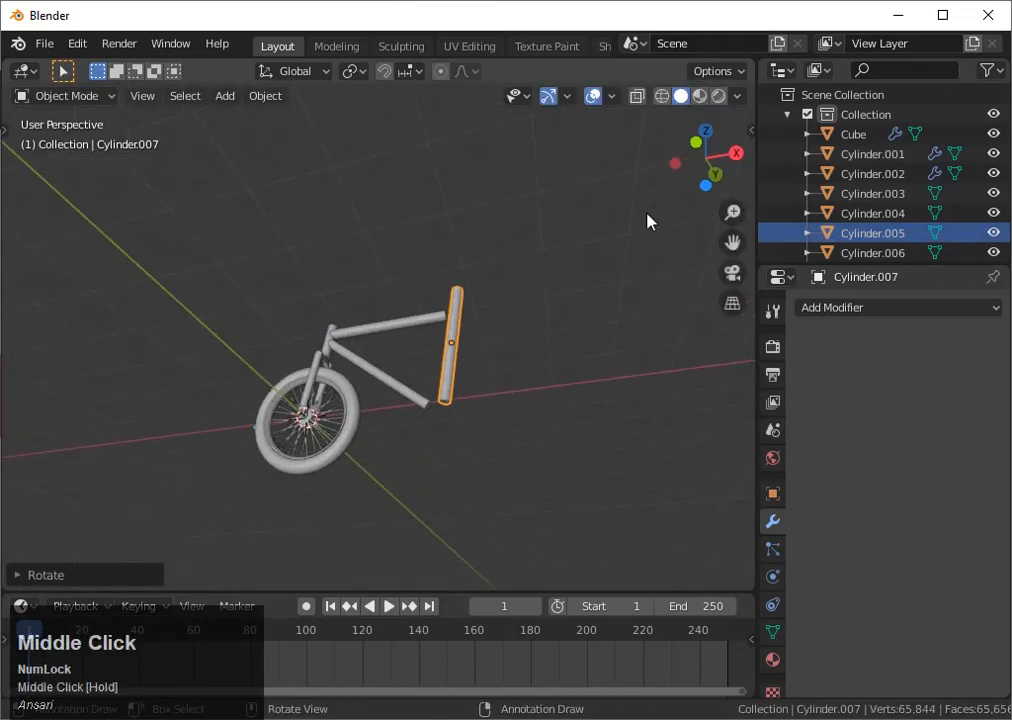
click(714, 172)
click(670, 163)
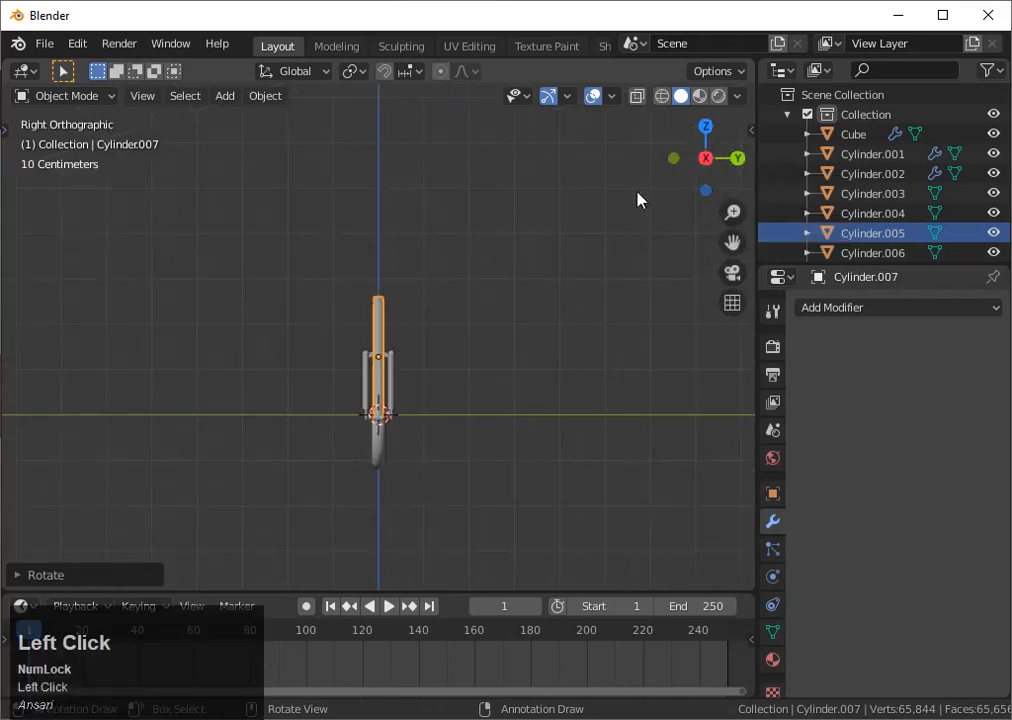
click(673, 159)
key(g)
click(560, 370)
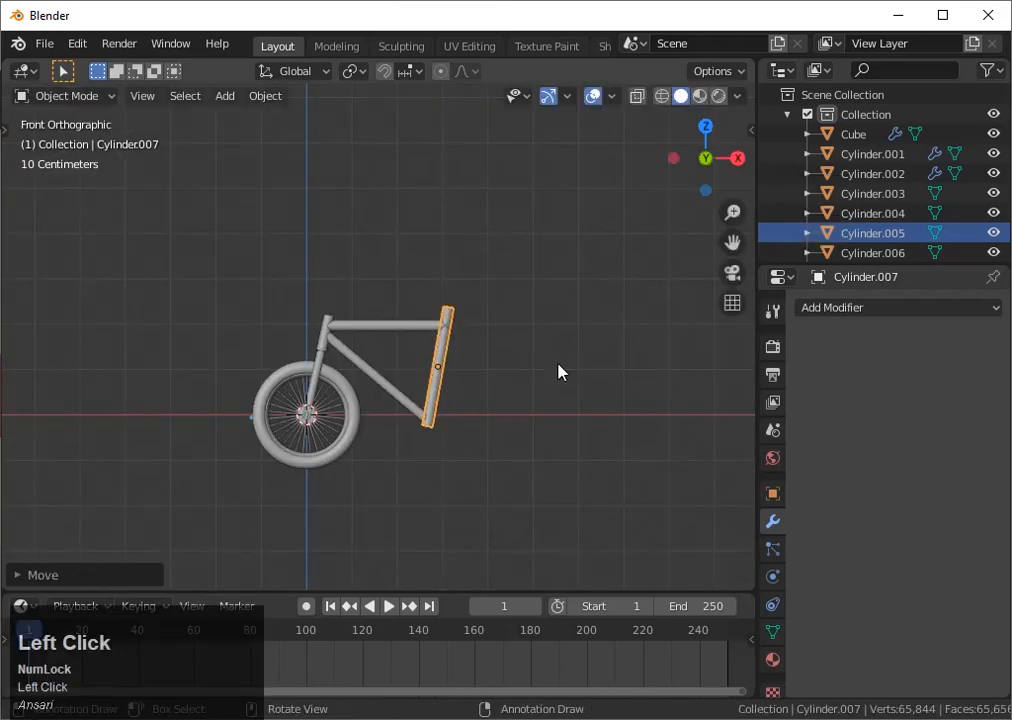